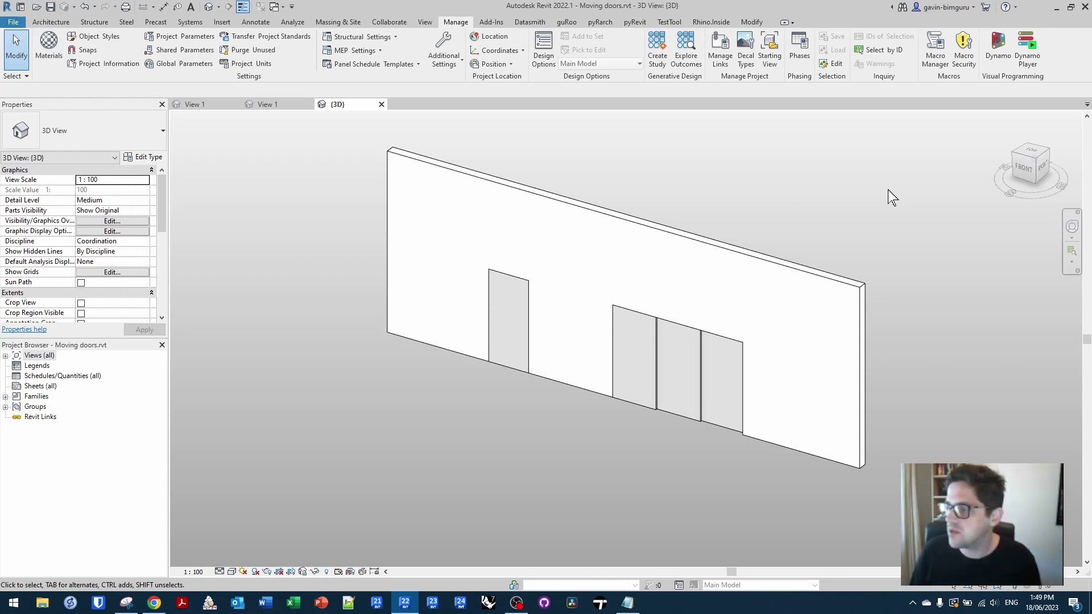
Step the stack door's Open factor through 0.1, 0.5, 0.7 and 0.9 up to 1.
shift+middle_drag(887, 195, 750, 303)
click(646, 388)
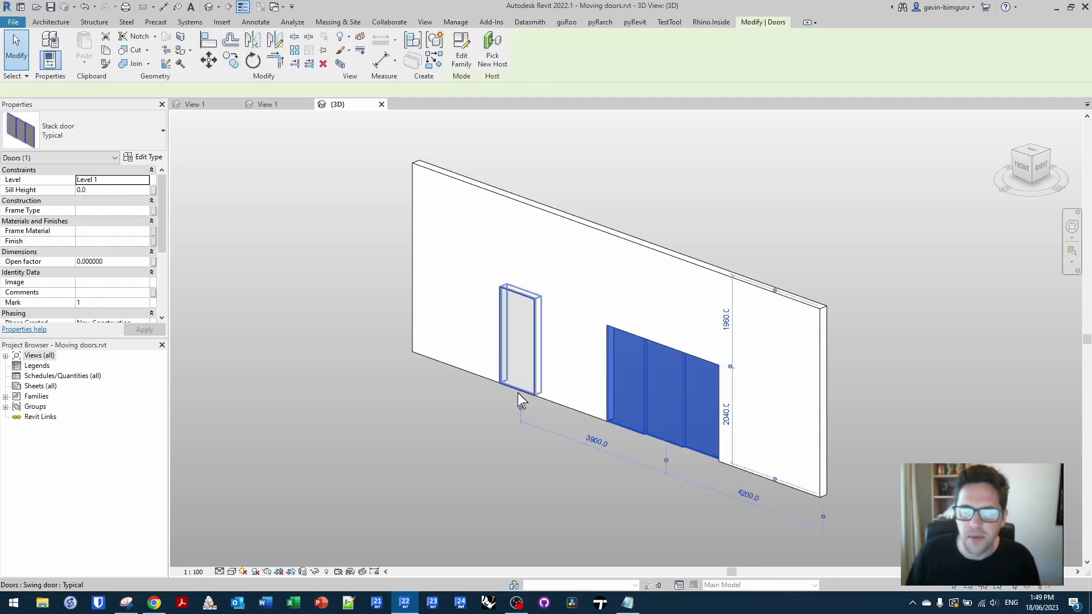
click(126, 263)
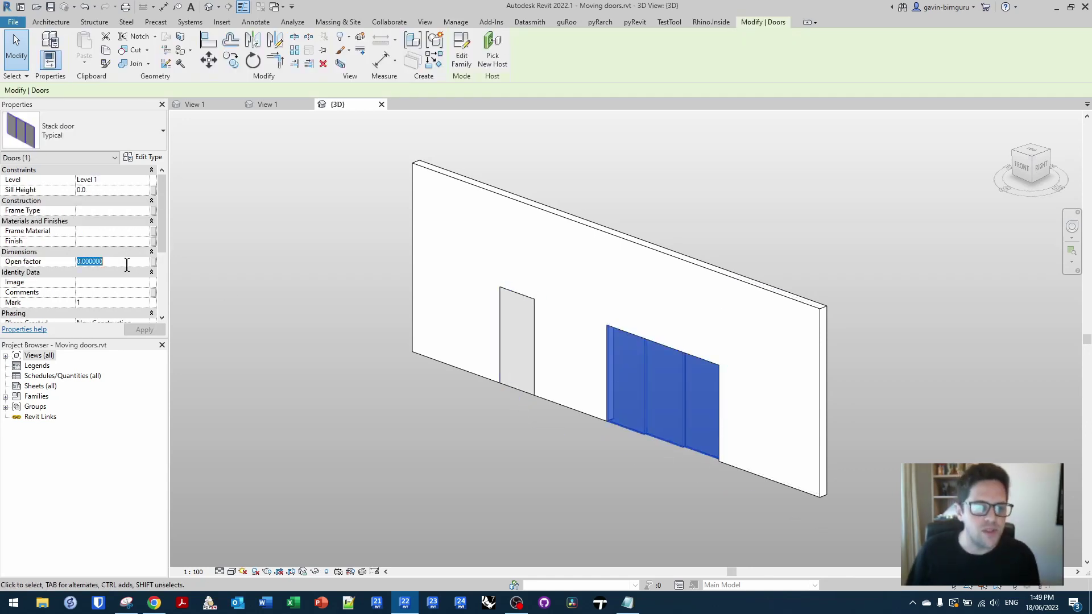
text(0.1)
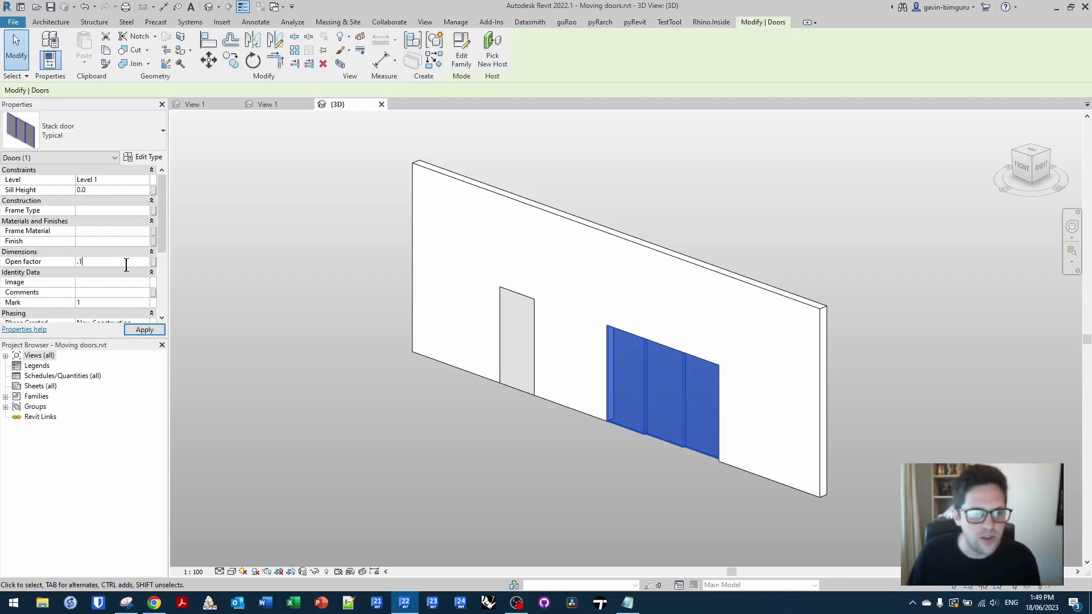
click(126, 263)
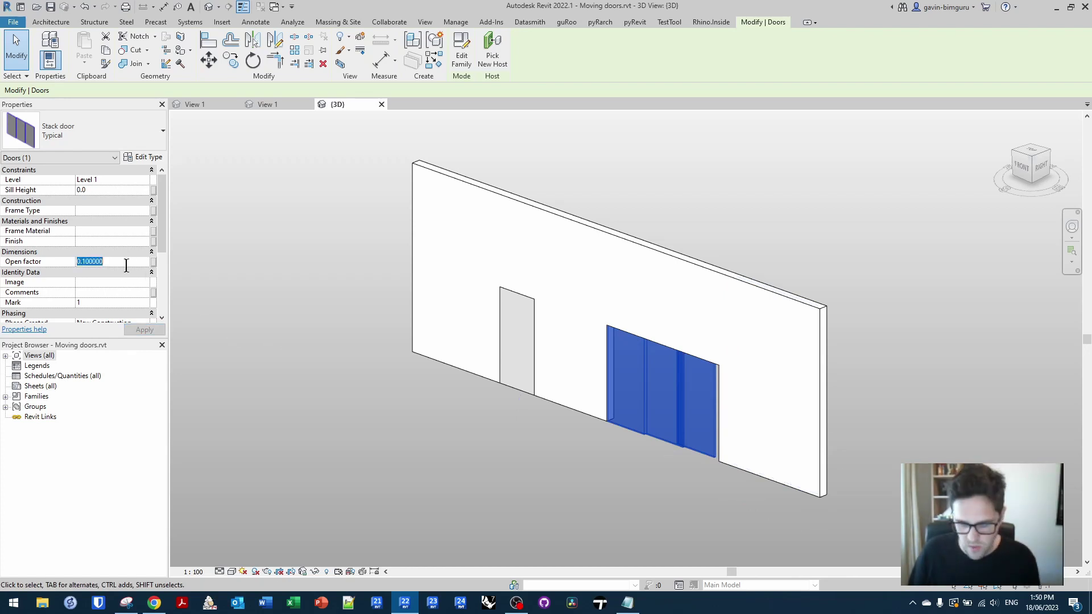
text(0.5)
click(119, 262)
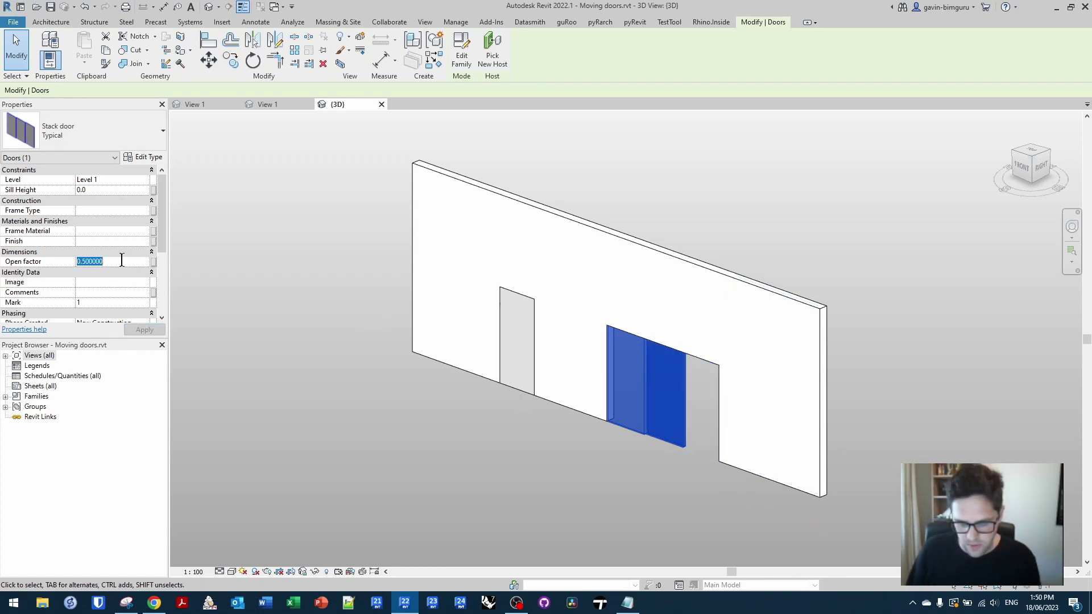
text(0.7)
click(144, 330)
click(122, 262)
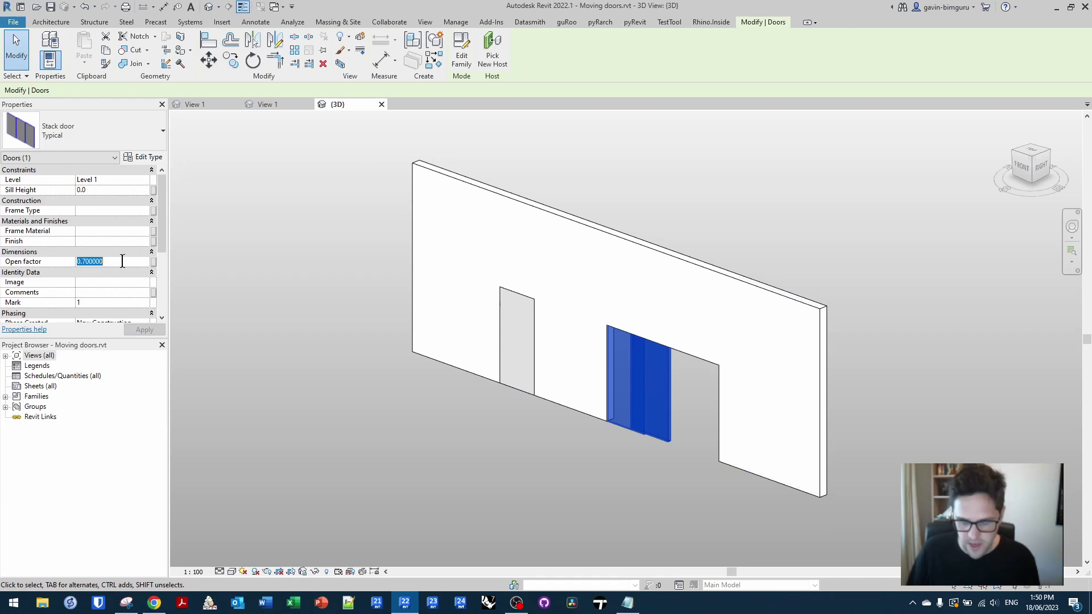
text(0.9)
click(132, 262)
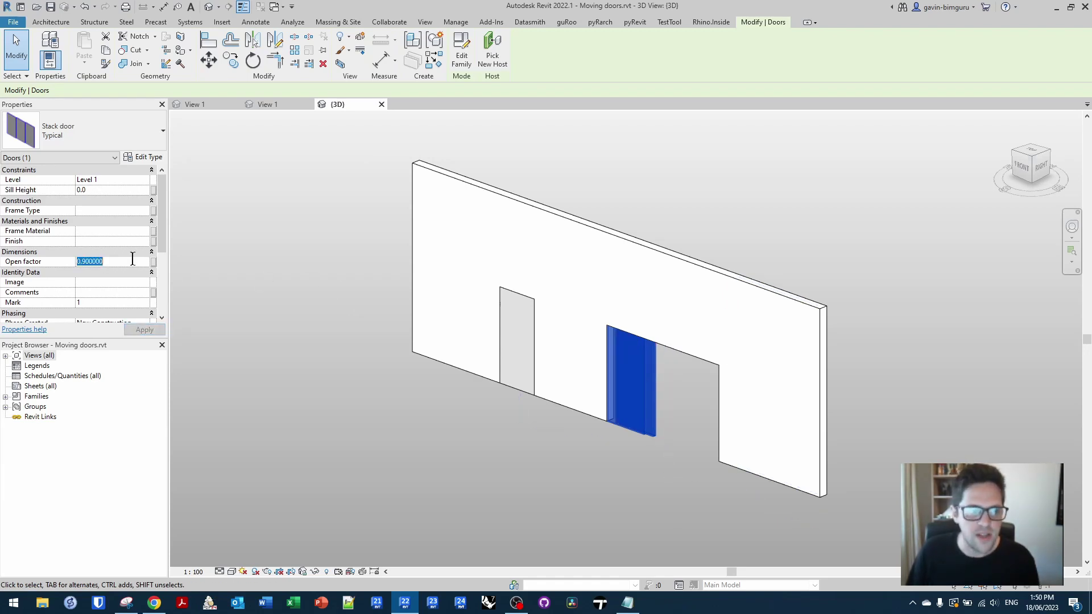
text(1)
Test the swing door's Open factor at 0.2, 0.5 and 1, then set it back to 0.
click(506, 388)
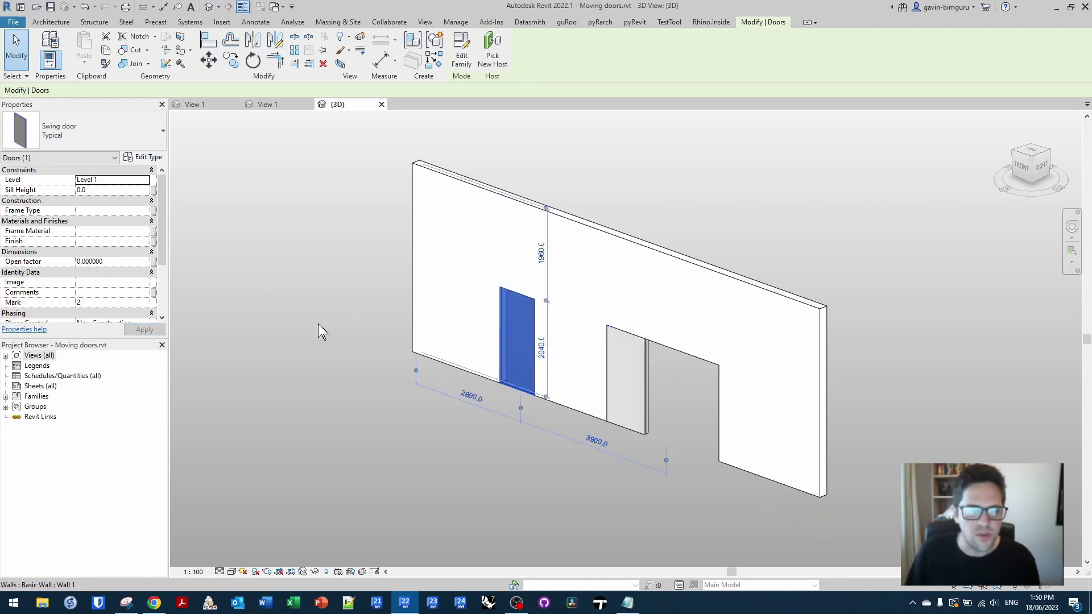
click(131, 262)
text(0.2)
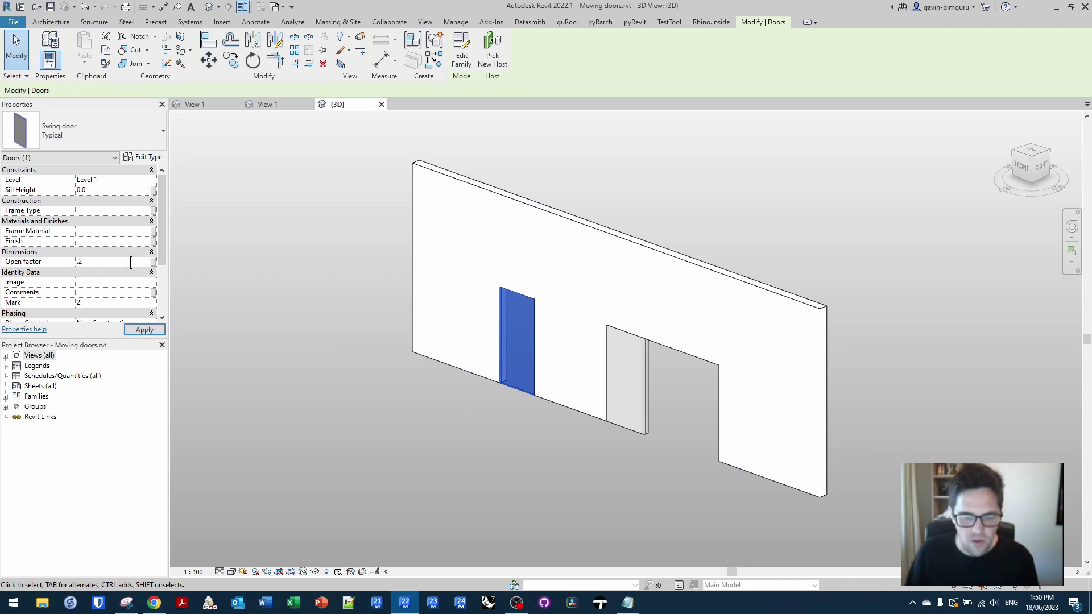
click(115, 262)
text(0.5)
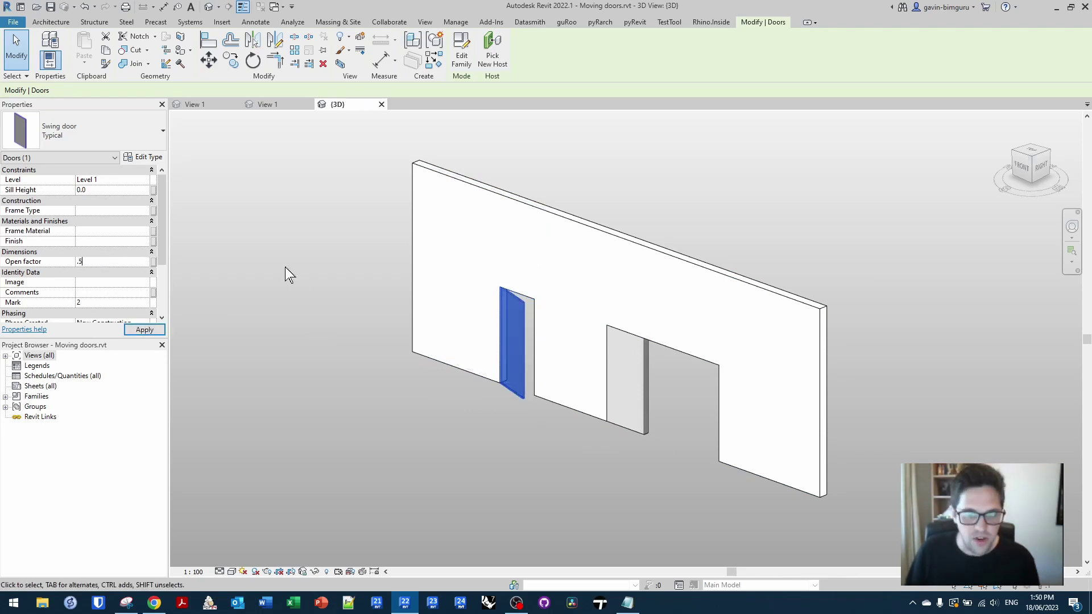
click(129, 262)
text(1)
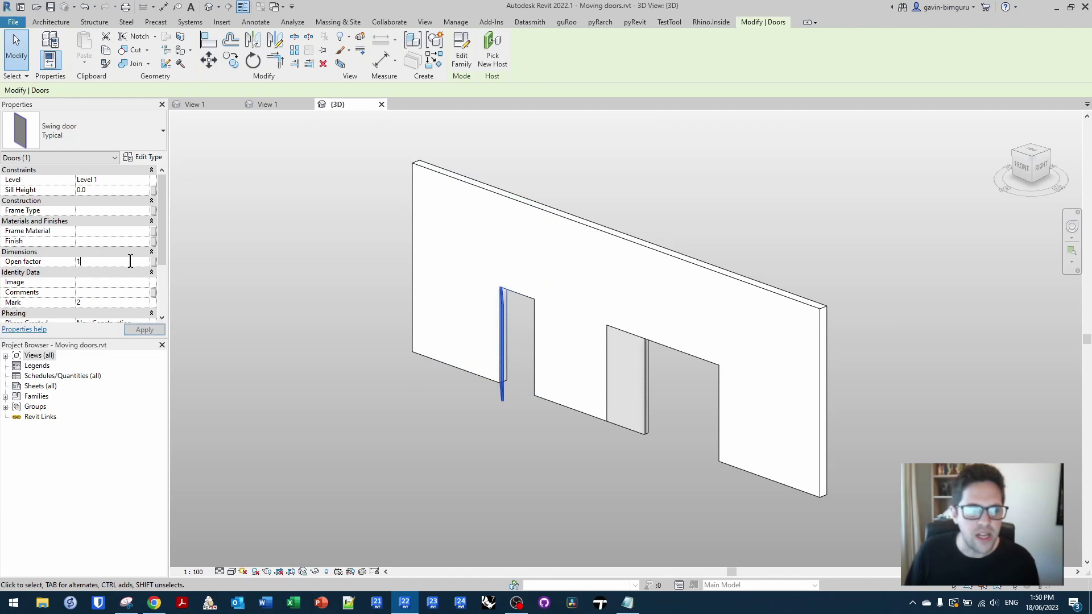
click(122, 263)
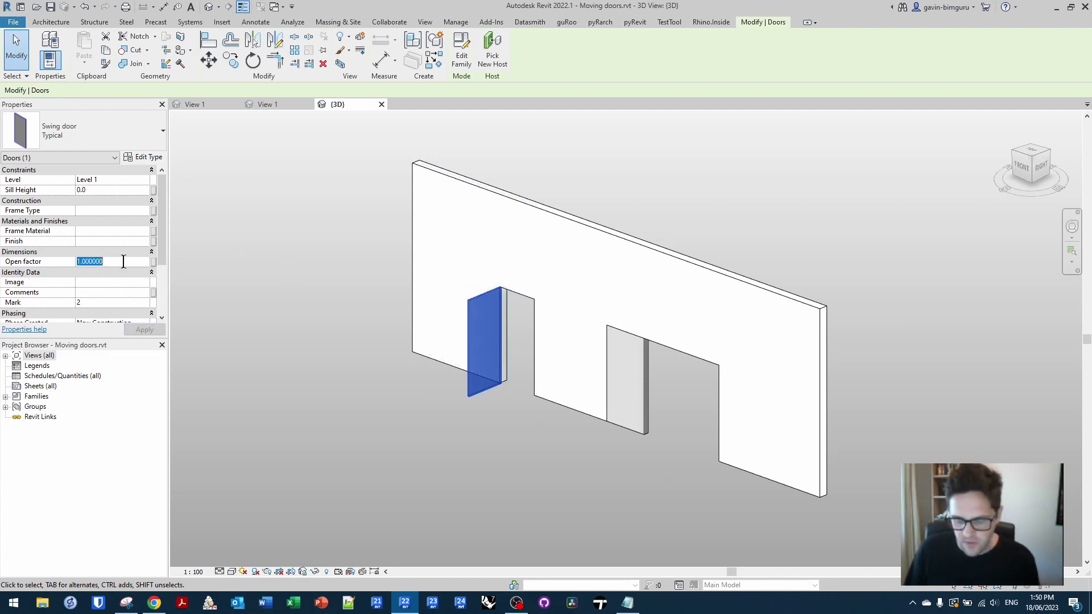
text(0)
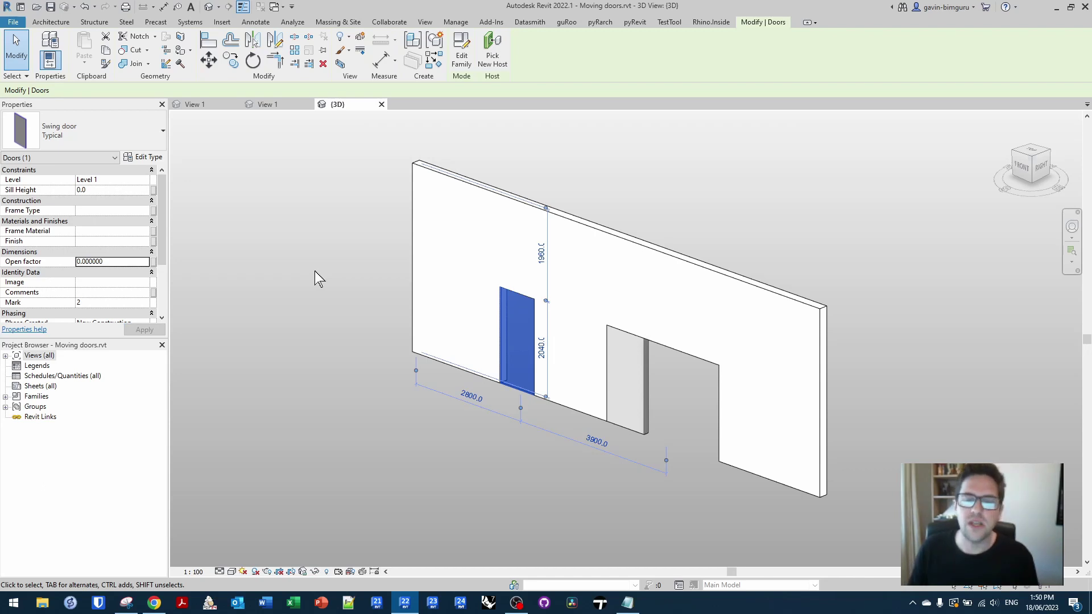
click(315, 270)
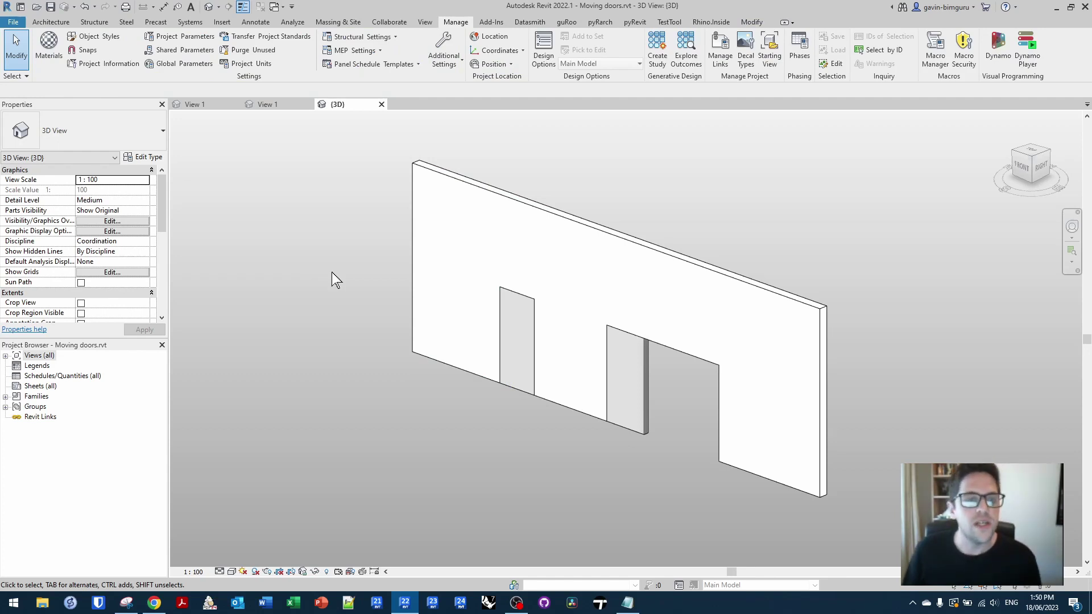
Create a new family from the Autodesk Metric Door.rft template.
click(14, 21)
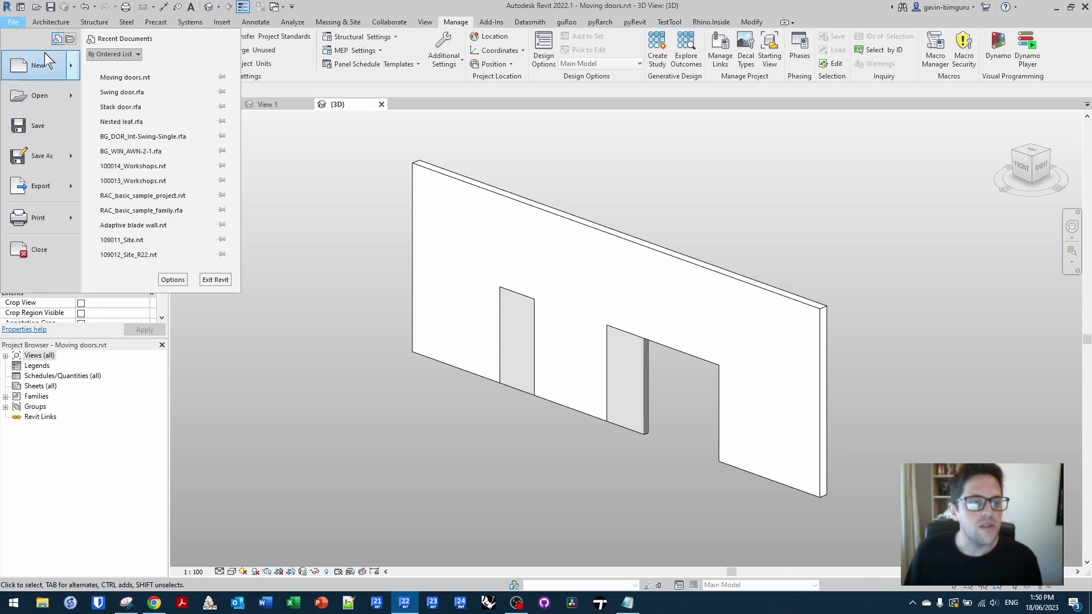
mouse_move(46, 60)
click(137, 97)
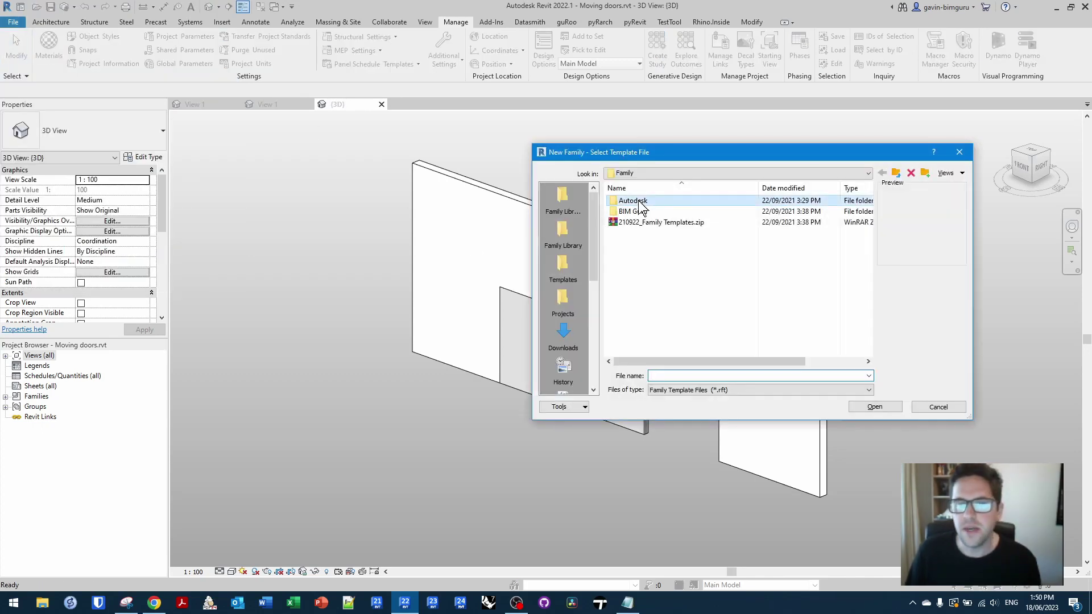
double_click(640, 206)
scroll(694, 310, down, 3)
click(641, 330)
click(886, 409)
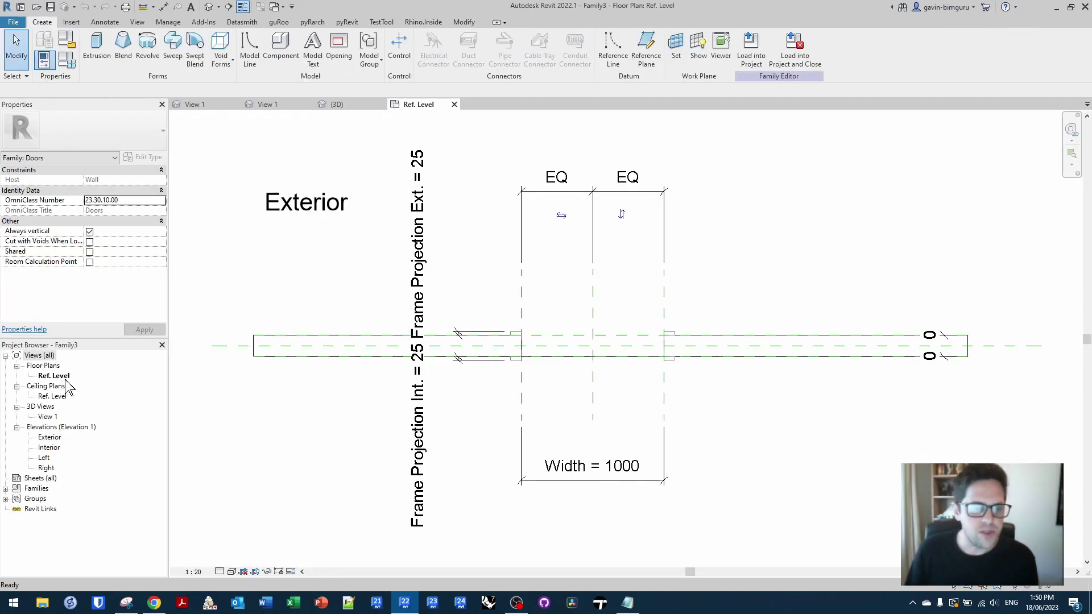
Delete the frame projection dimension and move the Width = 1000 dimension above the opening.
click(515, 336)
key(Delete)
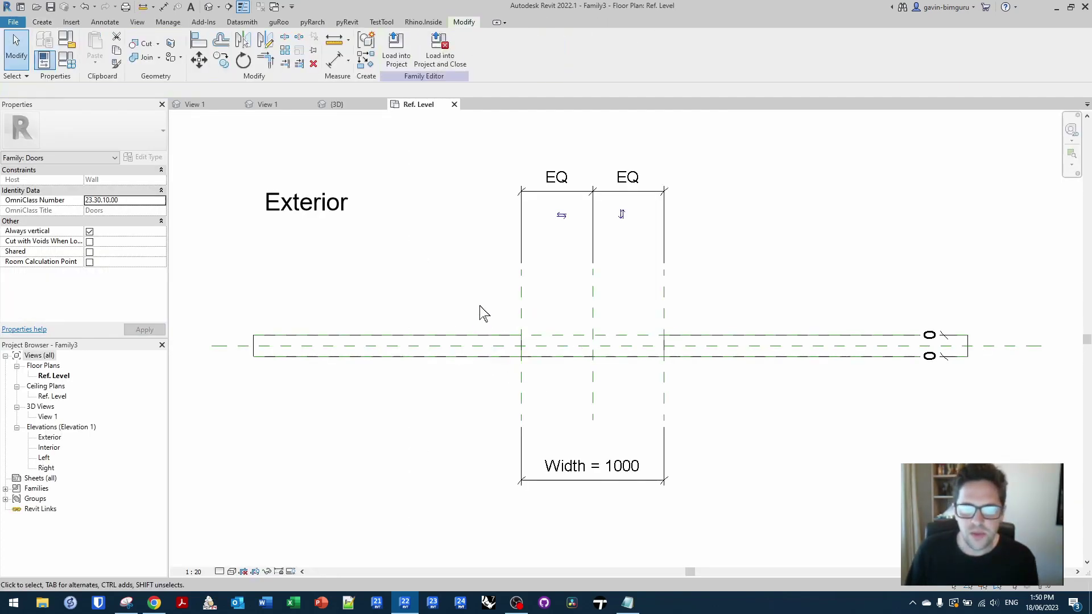
drag(545, 479, 568, 136)
key(Escape)
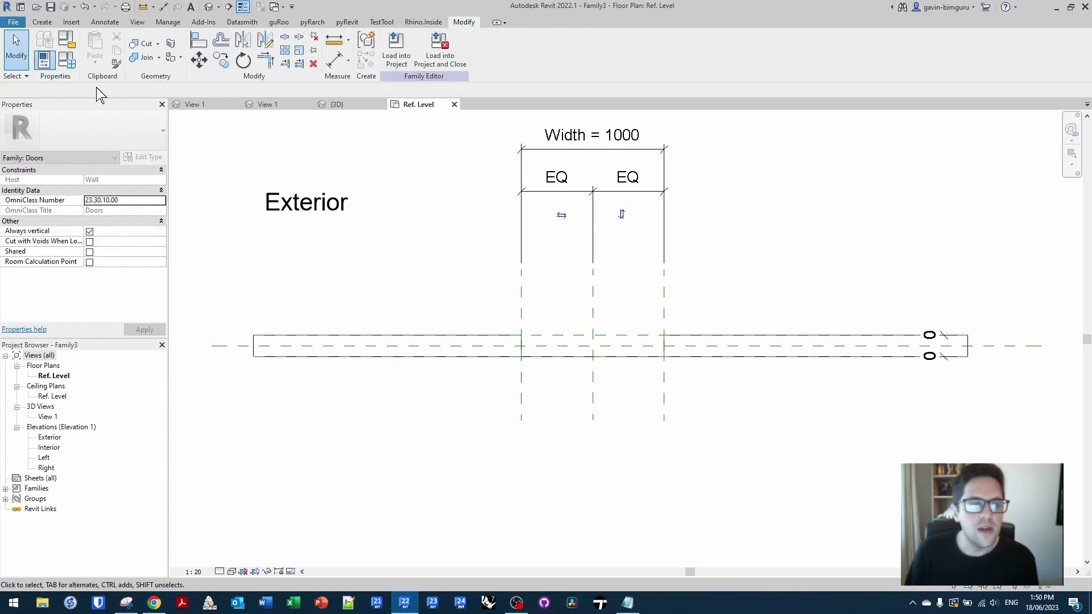
Delete the Frame Projection Ext., Frame Width and Frame Projection Int. parameters in Family Types.
click(66, 60)
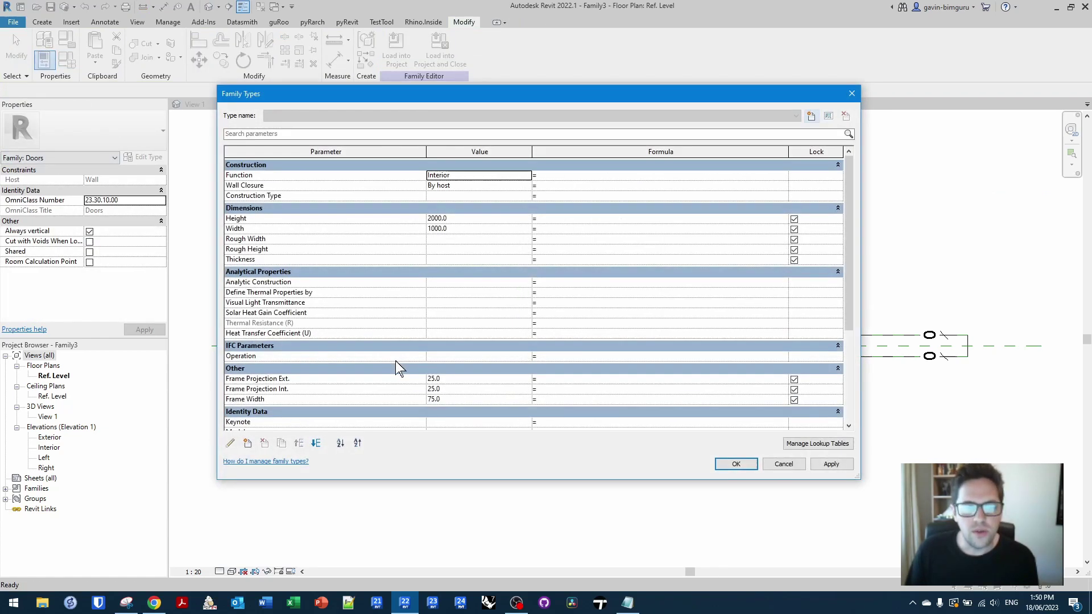
scroll(395, 360, down, 1)
click(290, 356)
click(264, 443)
click(290, 367)
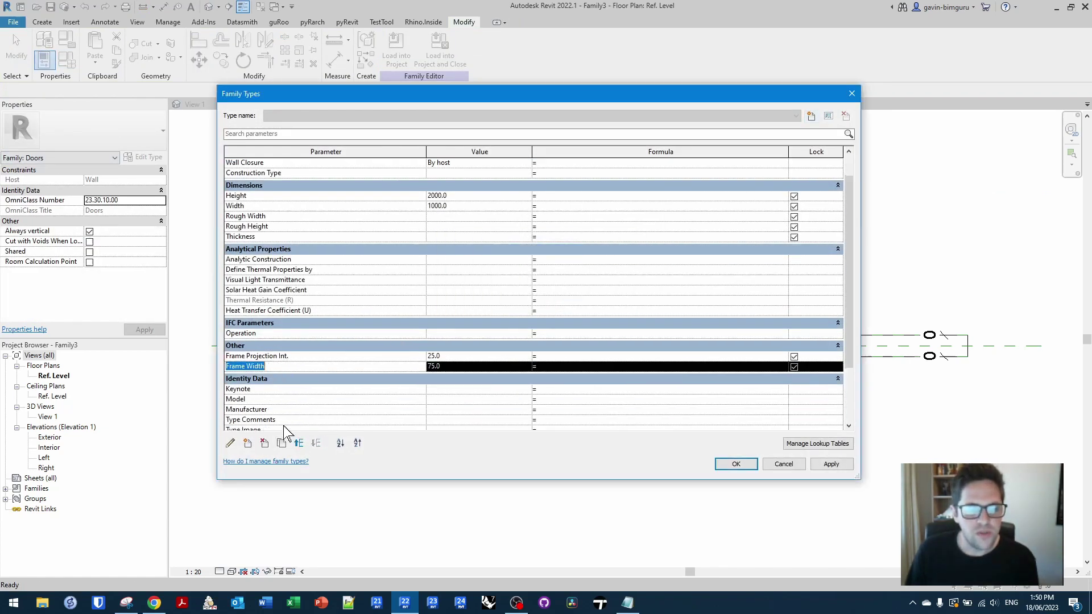
click(264, 443)
key(Return)
click(287, 356)
click(264, 443)
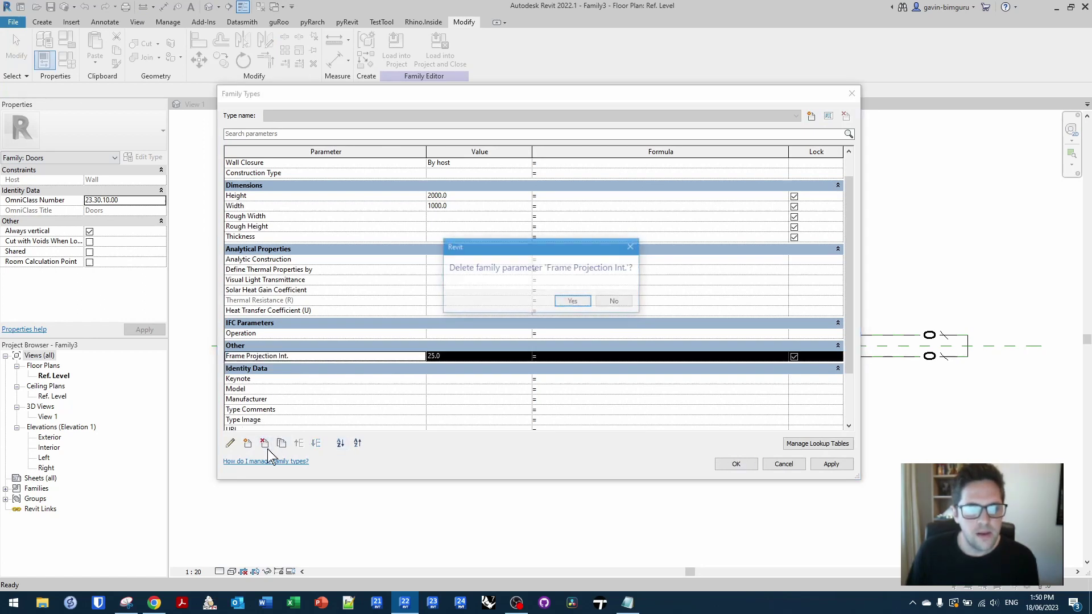
key(Return)
Add a family type named Typical and set its Height to 2040.
click(811, 115)
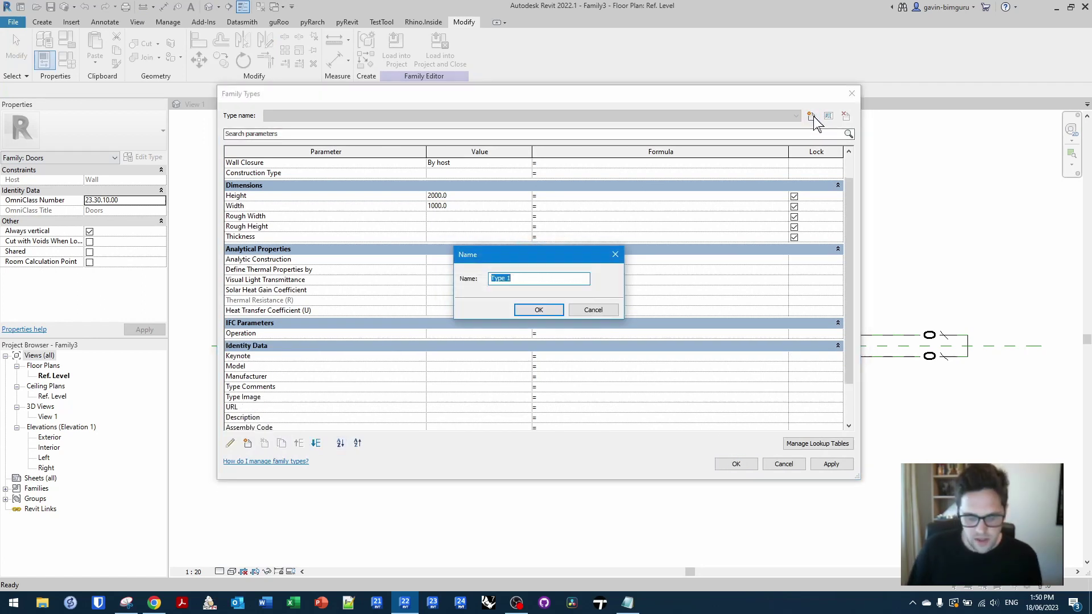
text(Typical)
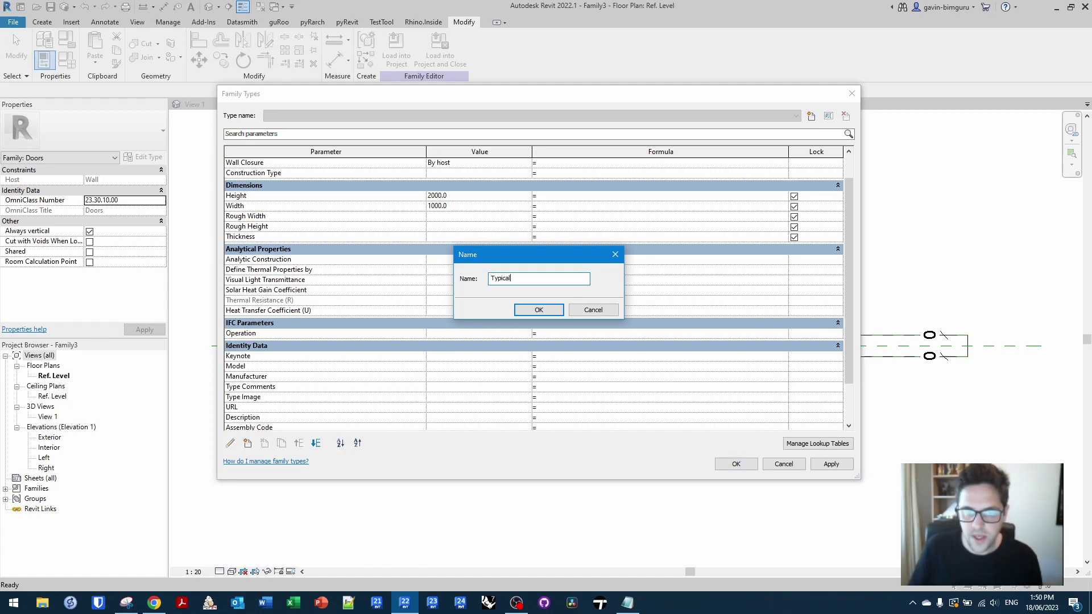
key(Return)
click(509, 195)
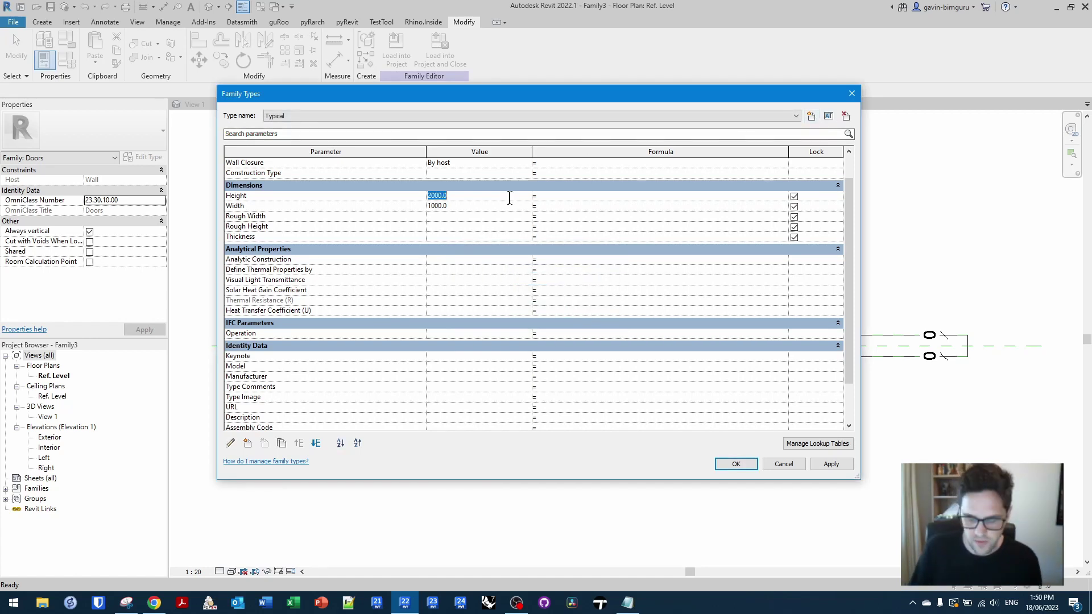
text(2040)
click(503, 205)
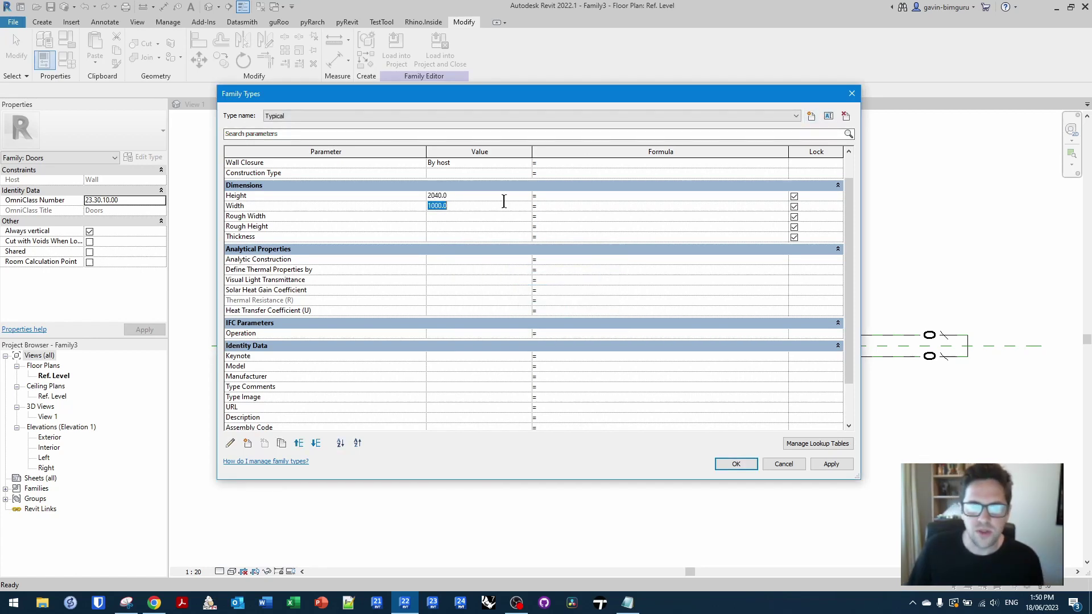
Set Width to 1840 and add a new Leaf width parameter.
text(1840)
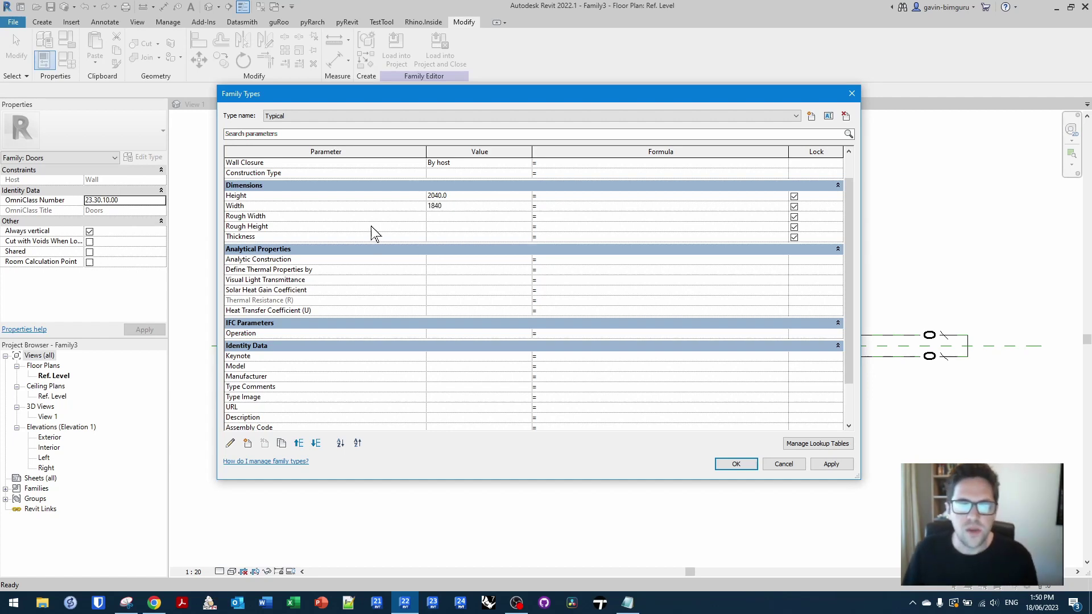
click(371, 226)
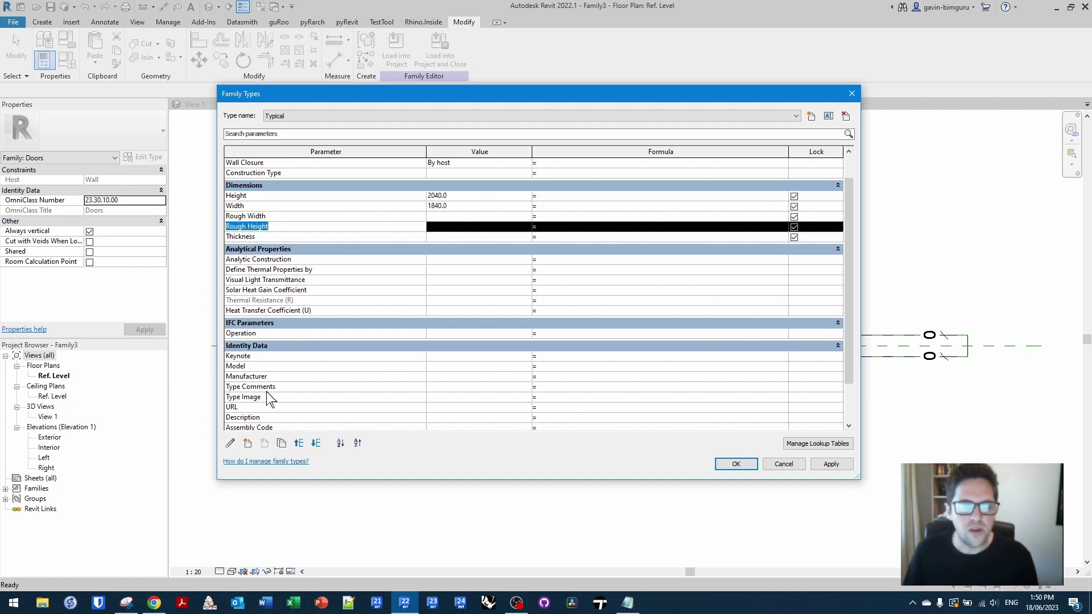
click(247, 443)
text(Leaf width)
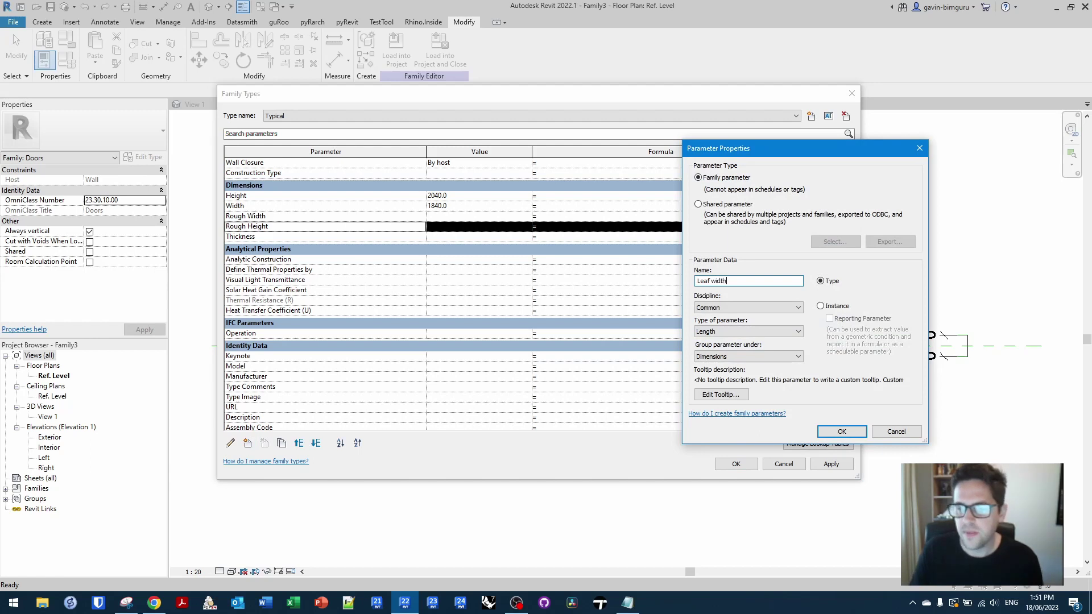
key(Return)
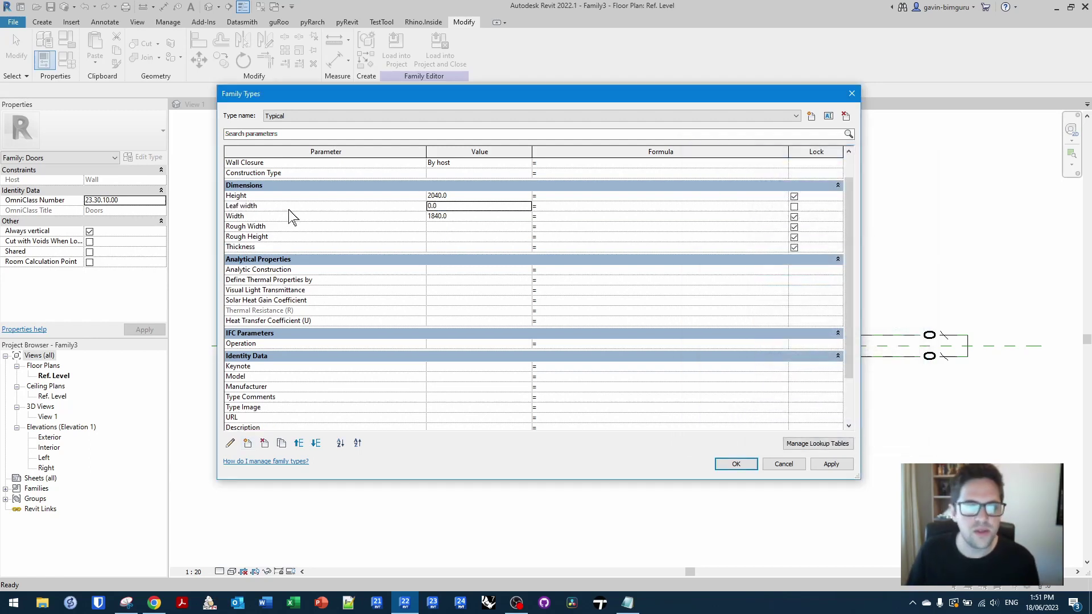
Set Leaf width to 920 and give Width the formula Leaf width * 2.
click(332, 218)
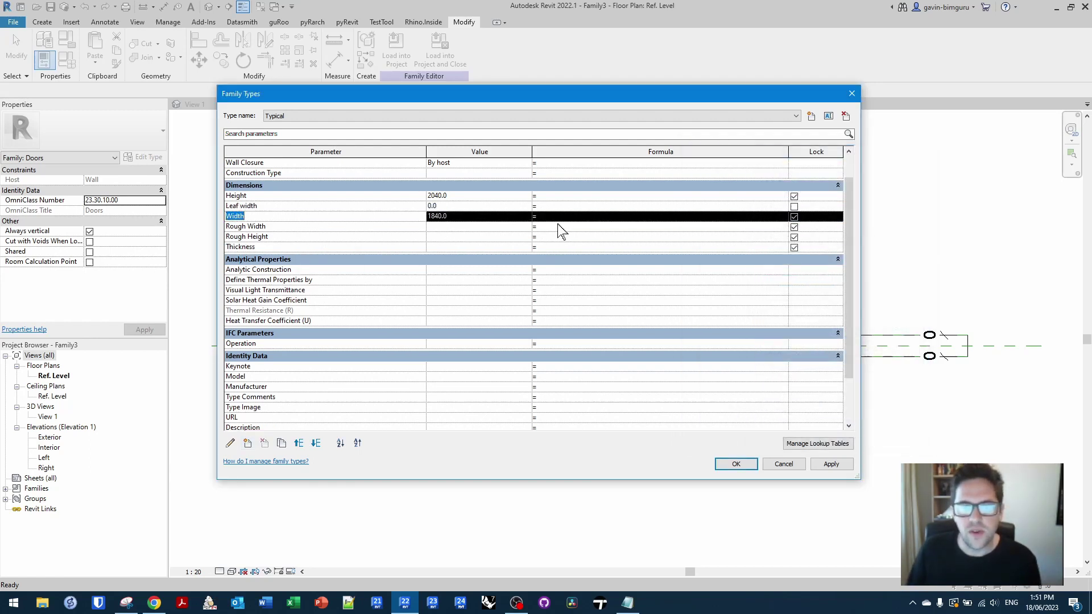
click(479, 206)
text(920)
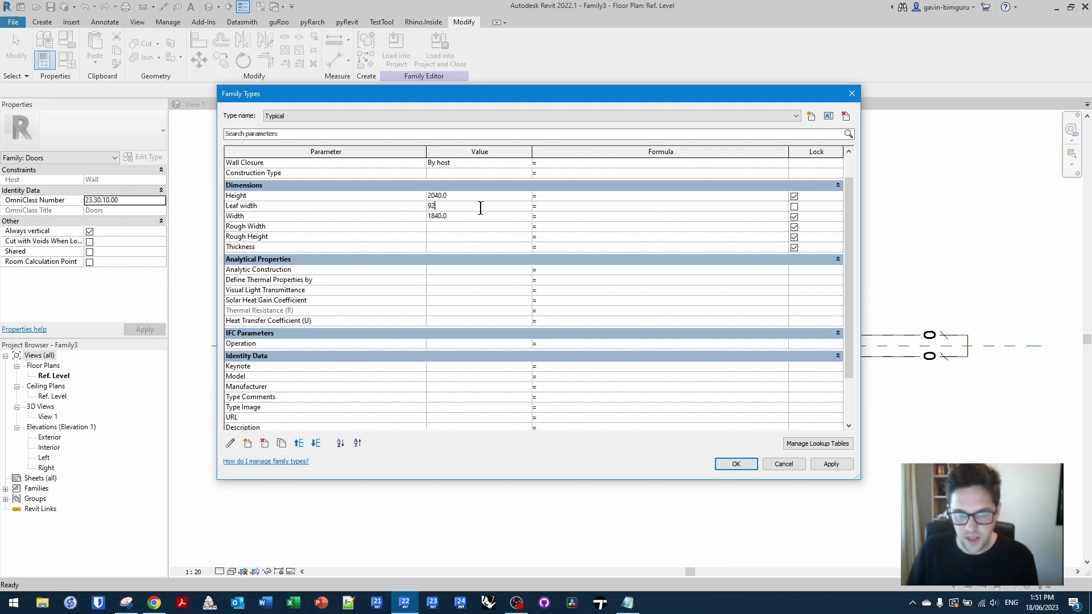
click(379, 205)
click(592, 217)
text(Leaf width)
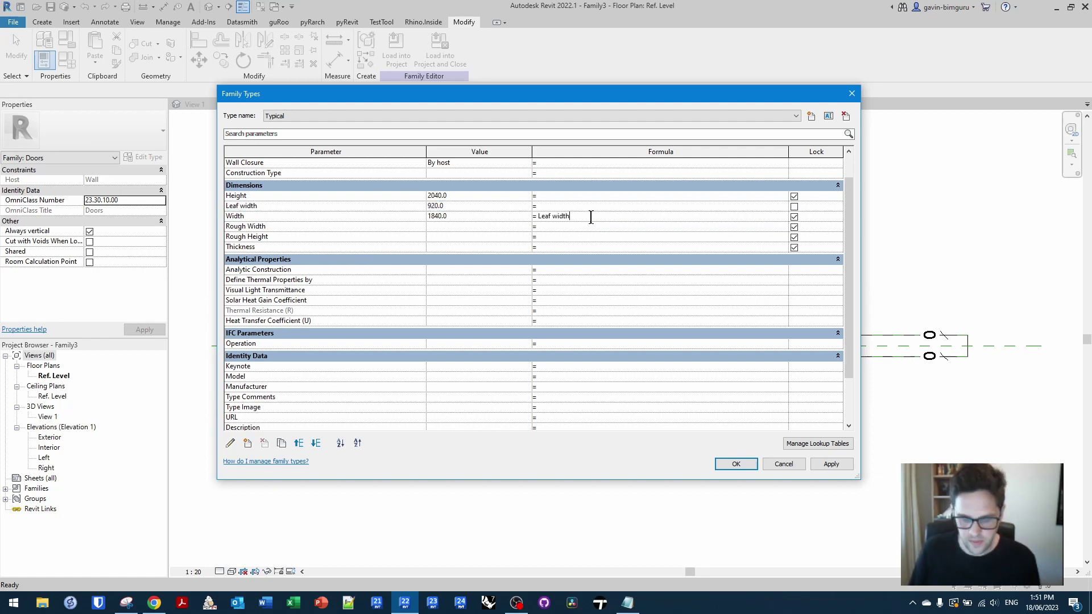
click(582, 236)
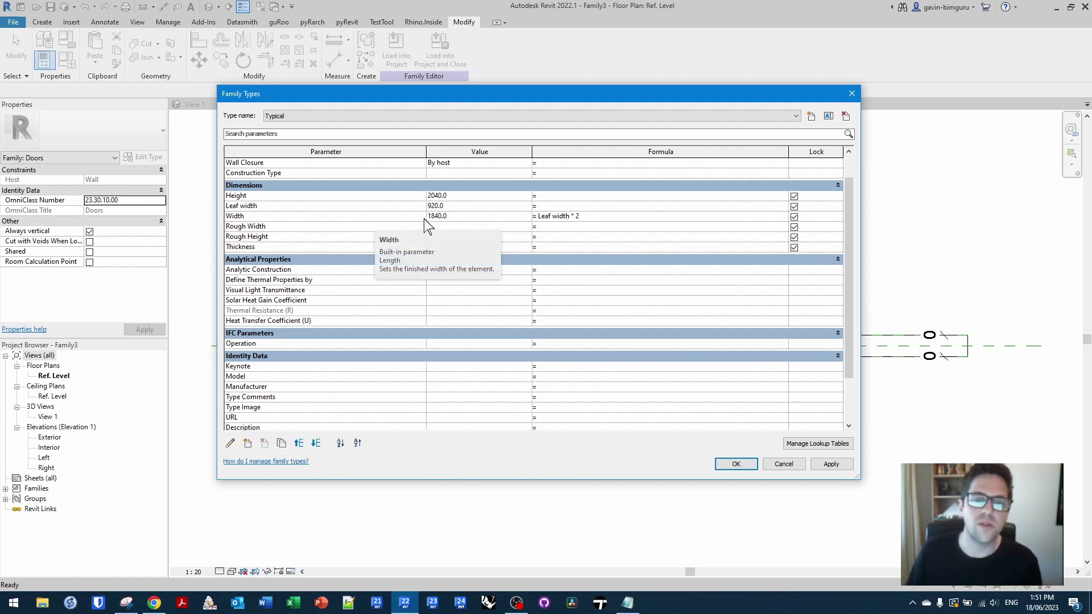
Rewrite the Width formula as if(1=1, Leaf width * 2, 0 mm).
click(615, 216)
key(ctrl+c)
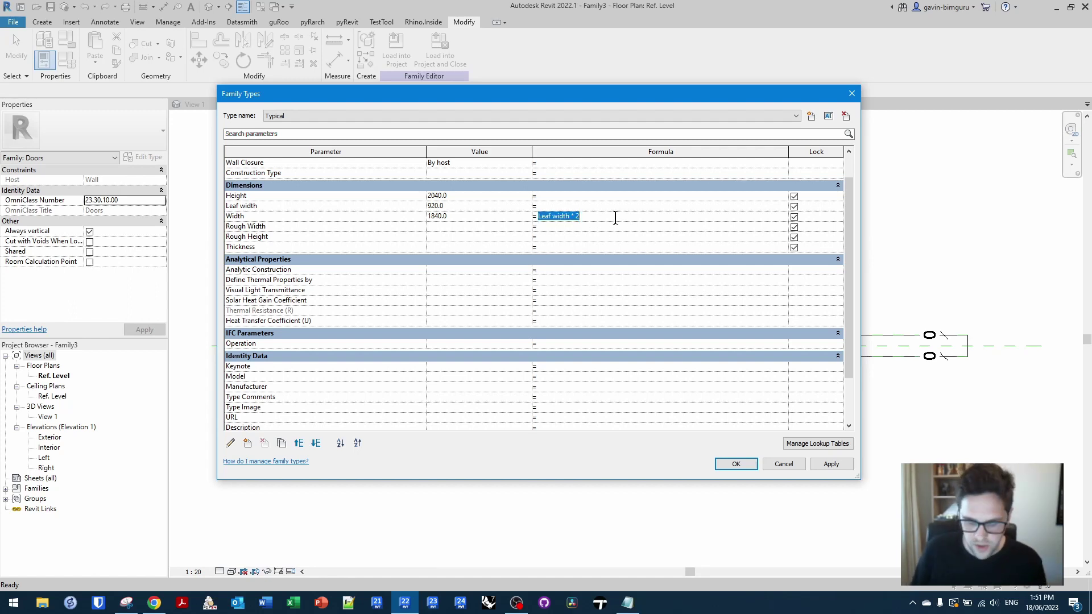
text(if(1=1)
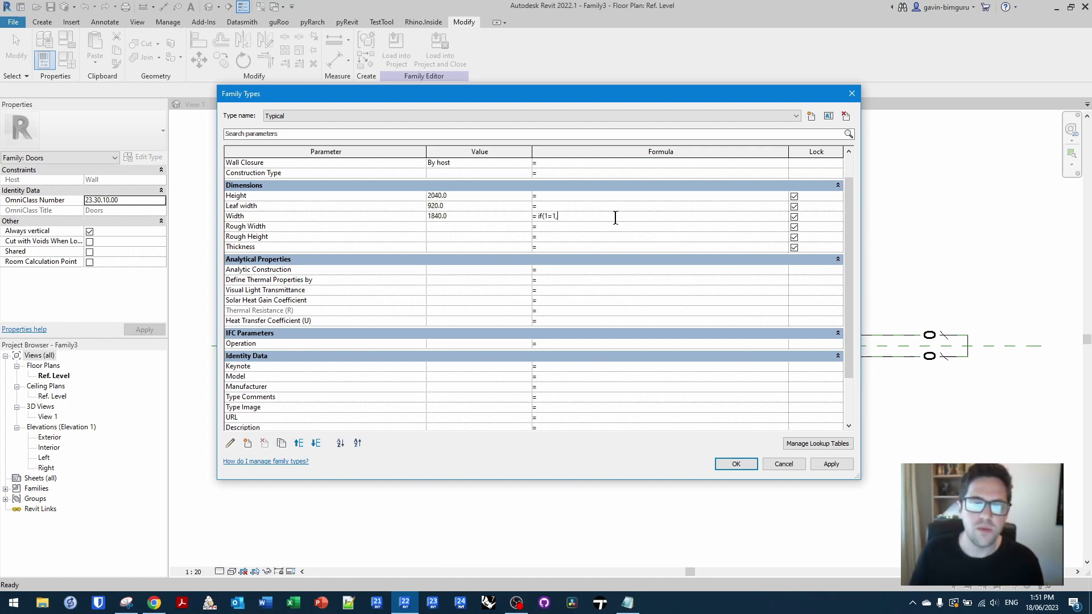
text(,)
key(ctrl+v)
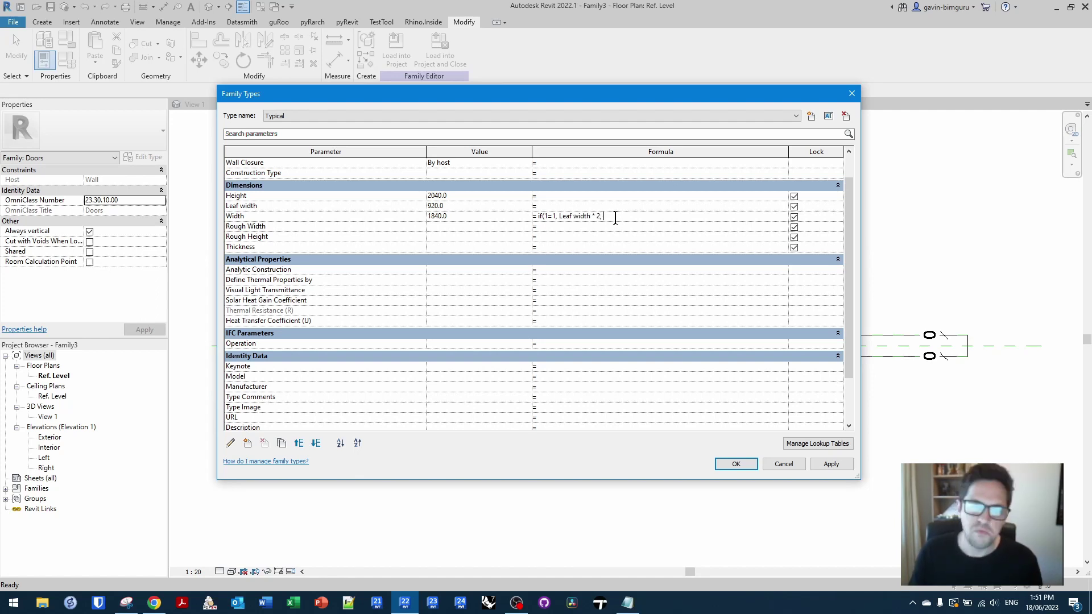
text(, 0 mm))
key(Return)
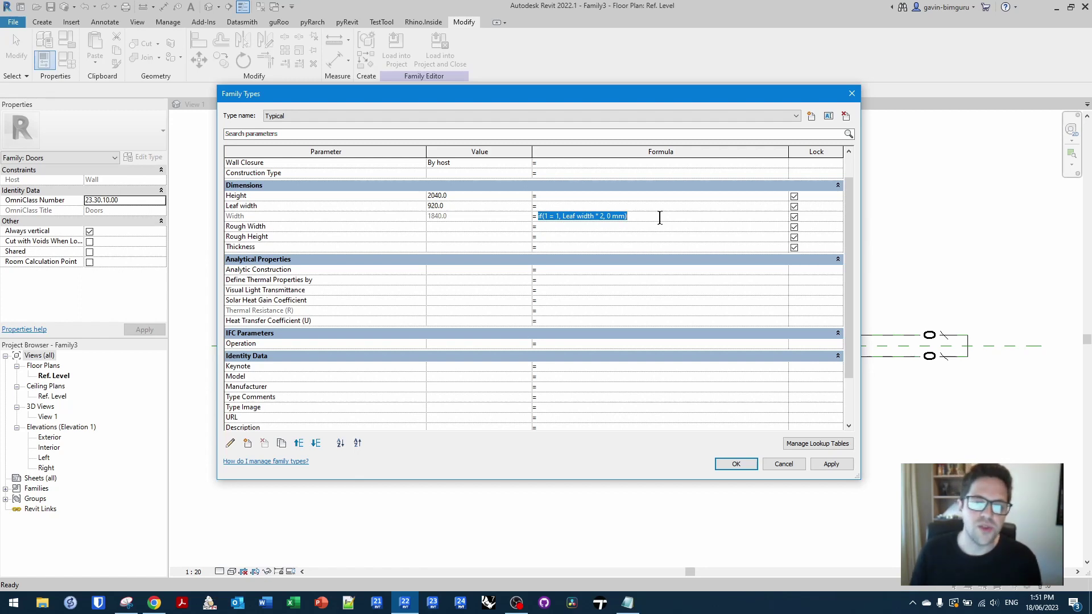
Move the formula to Leaf width as if(1=1, Width / 2, 0 mm), clearing Width's formula, and accept.
click(296, 219)
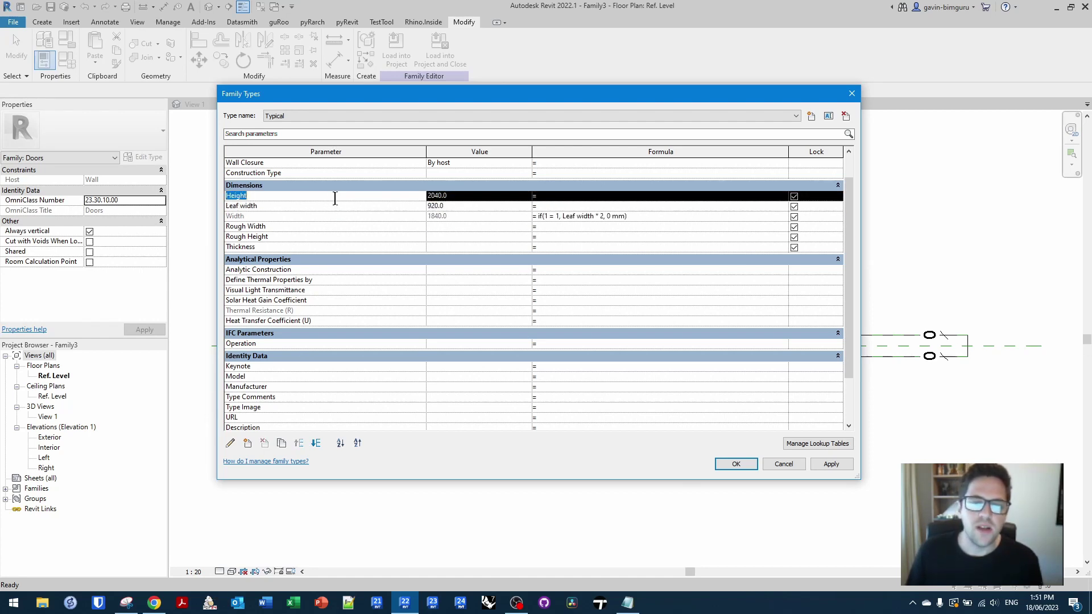
click(654, 218)
key(ctrl+a)
key(ctrl+c)
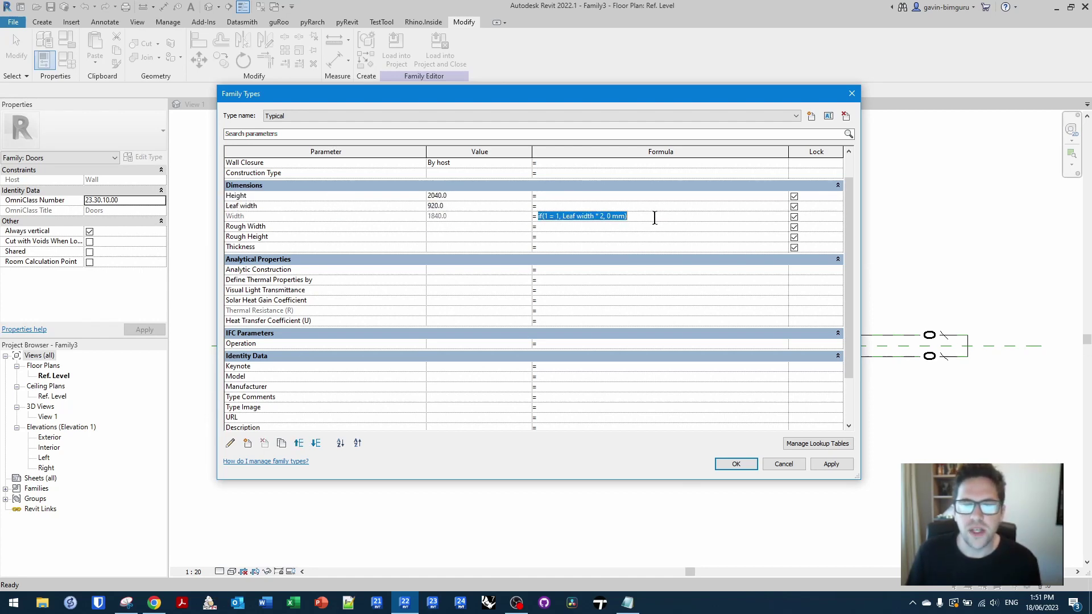
key(BackSpace)
click(548, 207)
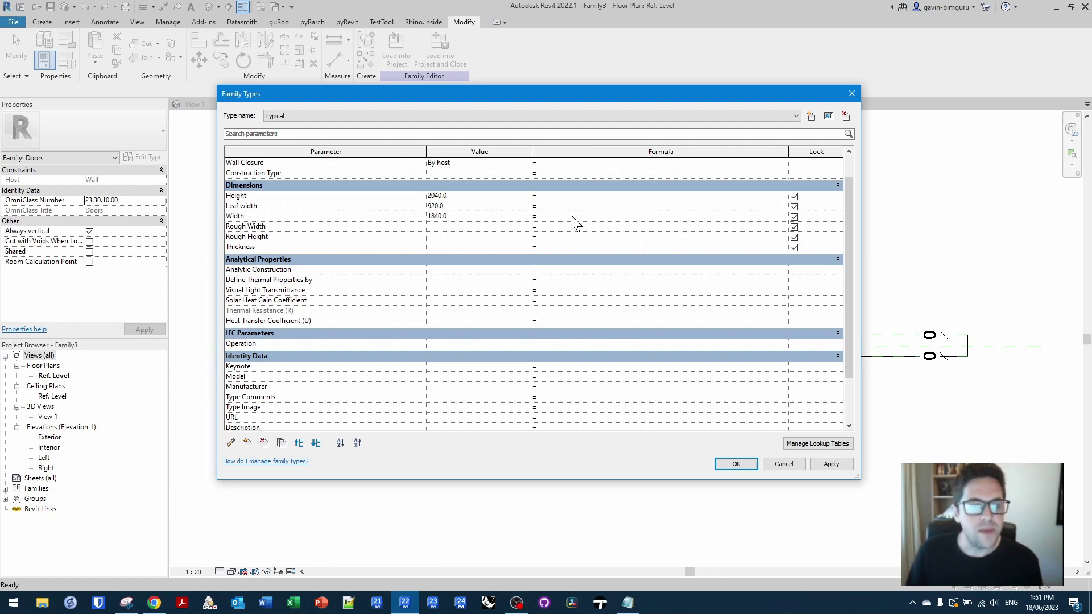
key(ctrl+v)
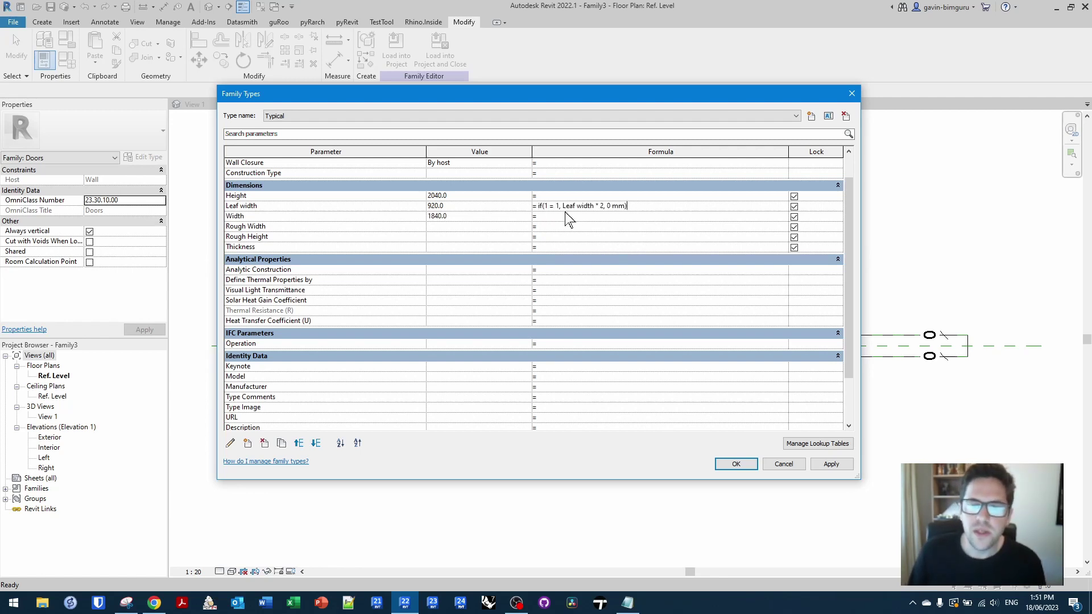
drag(563, 207, 604, 223)
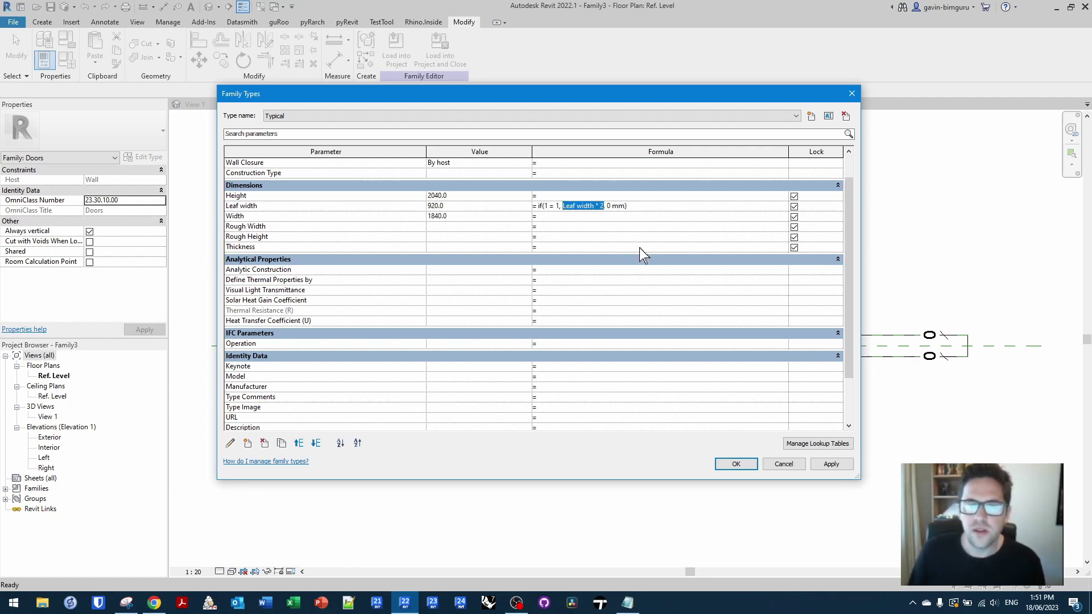
text(Widt)
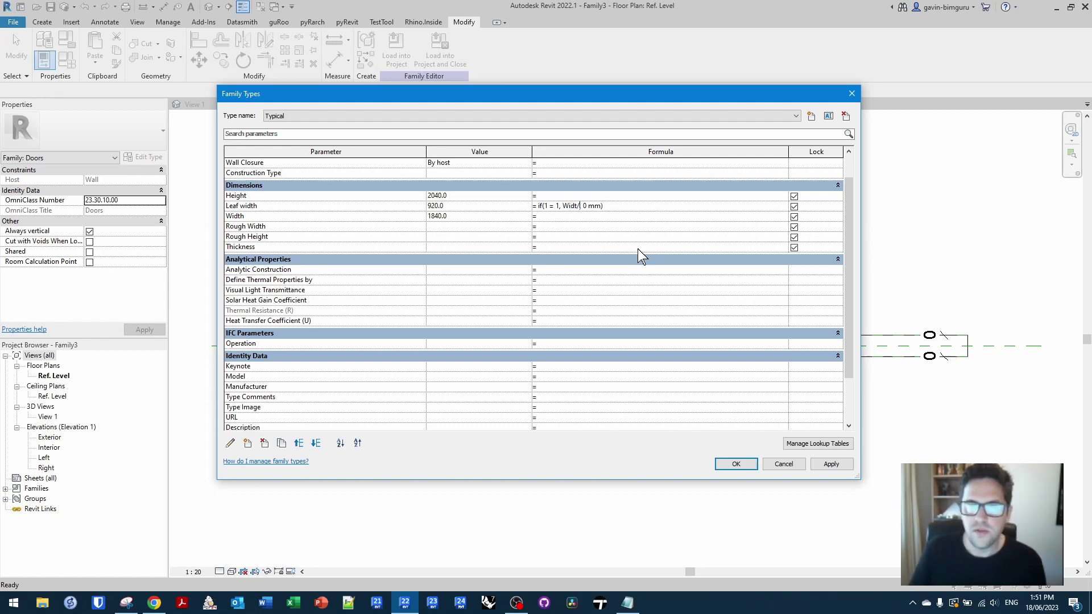
text(h / 2,)
click(653, 216)
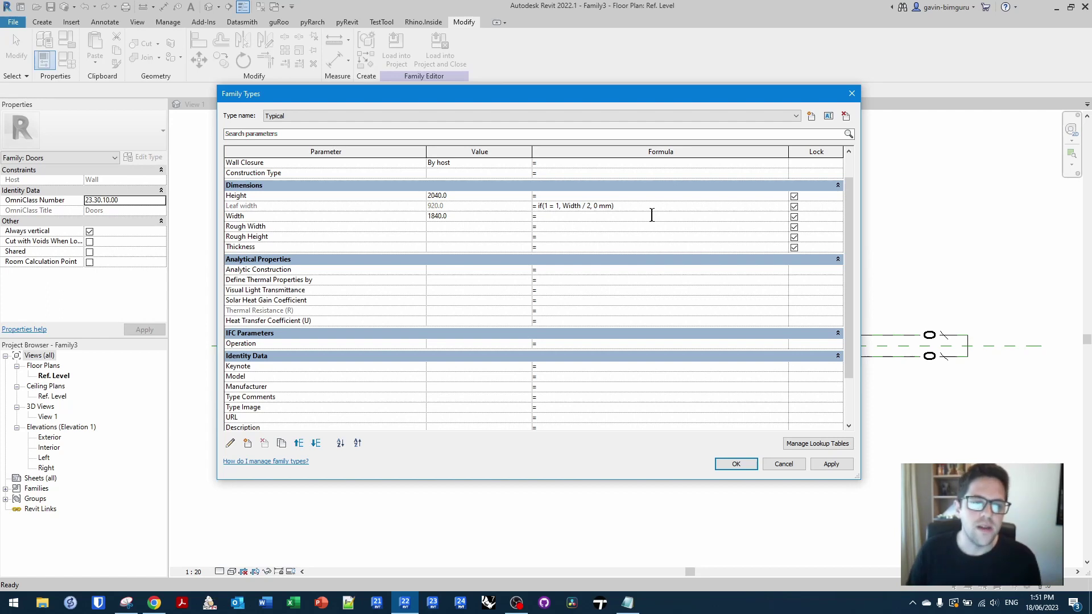
click(717, 465)
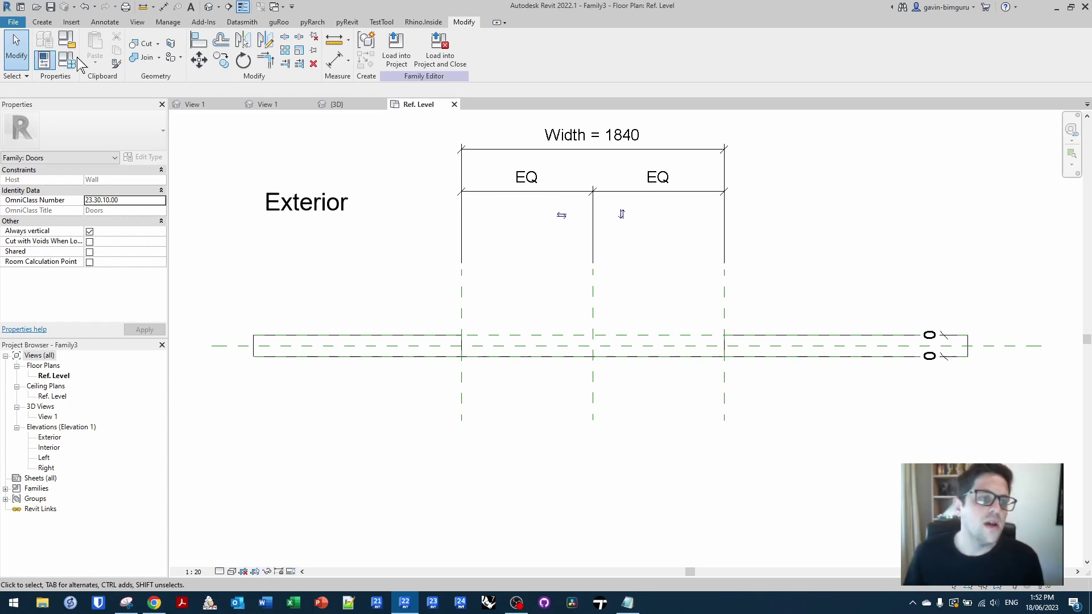
Create a new family from the Autodesk Metric Generic Model.rft template.
click(11, 22)
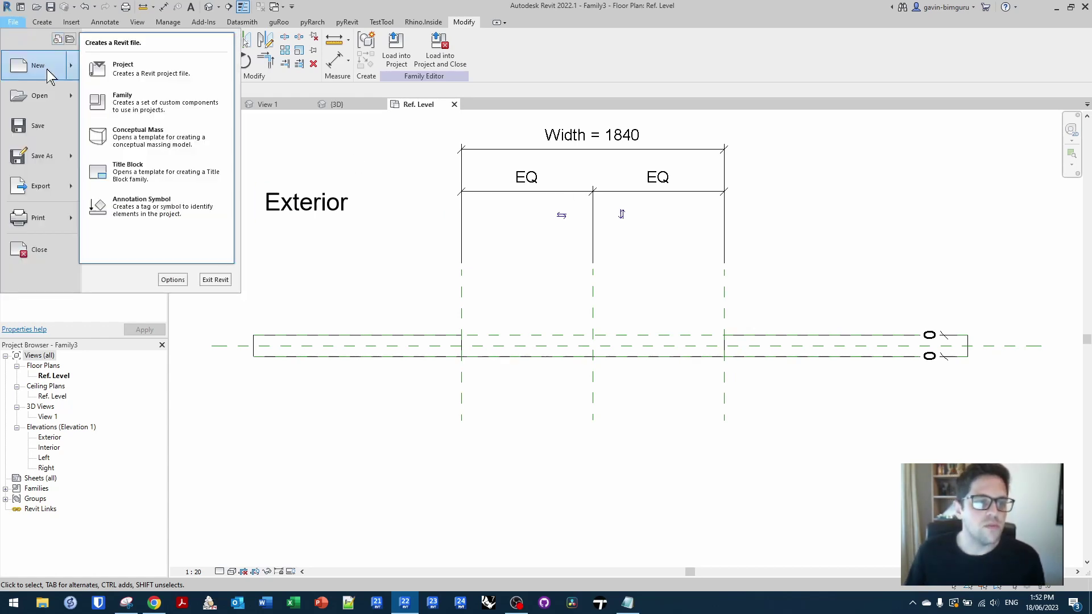
key(Escape)
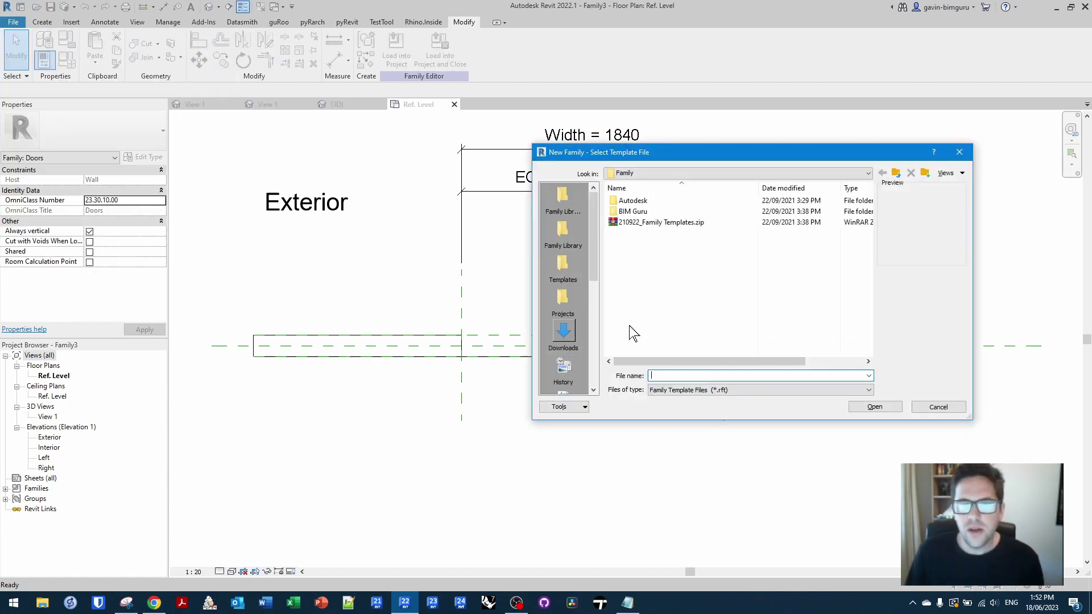
click(677, 287)
scroll(688, 296, down, 7)
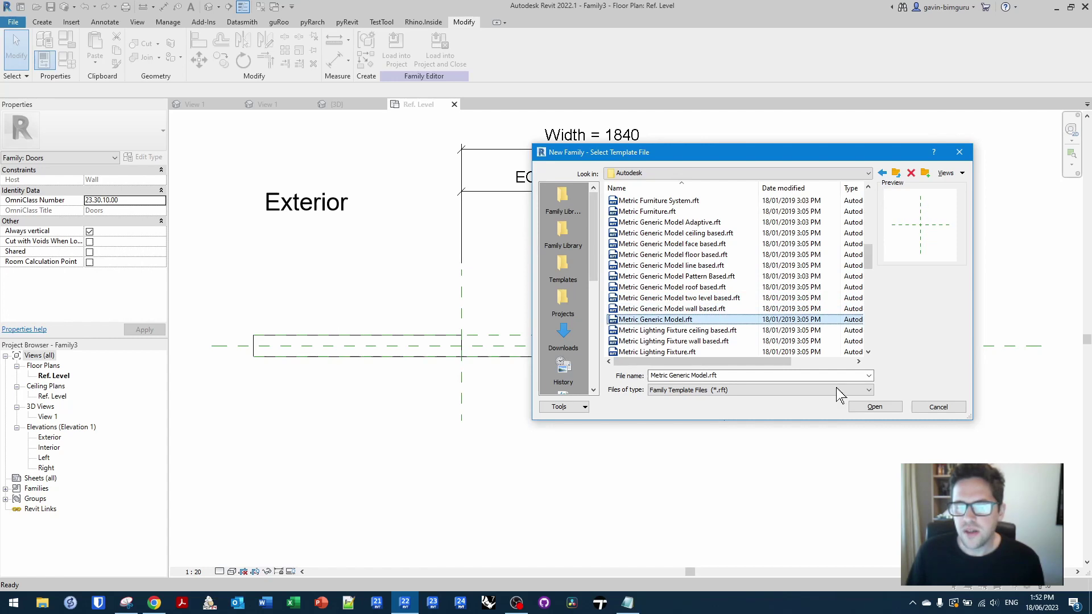
click(875, 407)
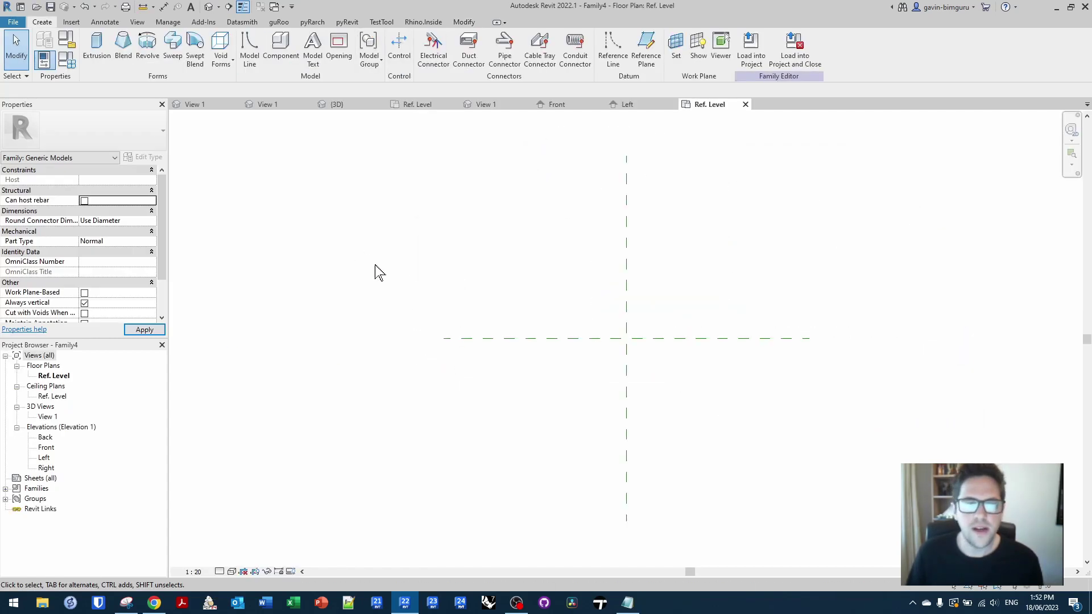
Set the family category to Doors.
click(44, 40)
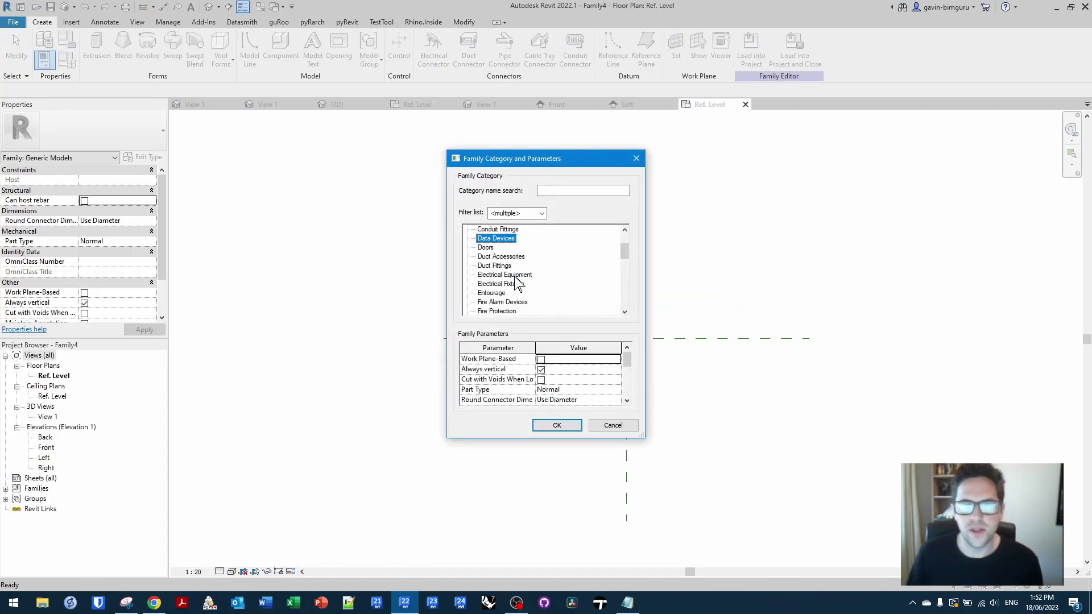
click(486, 248)
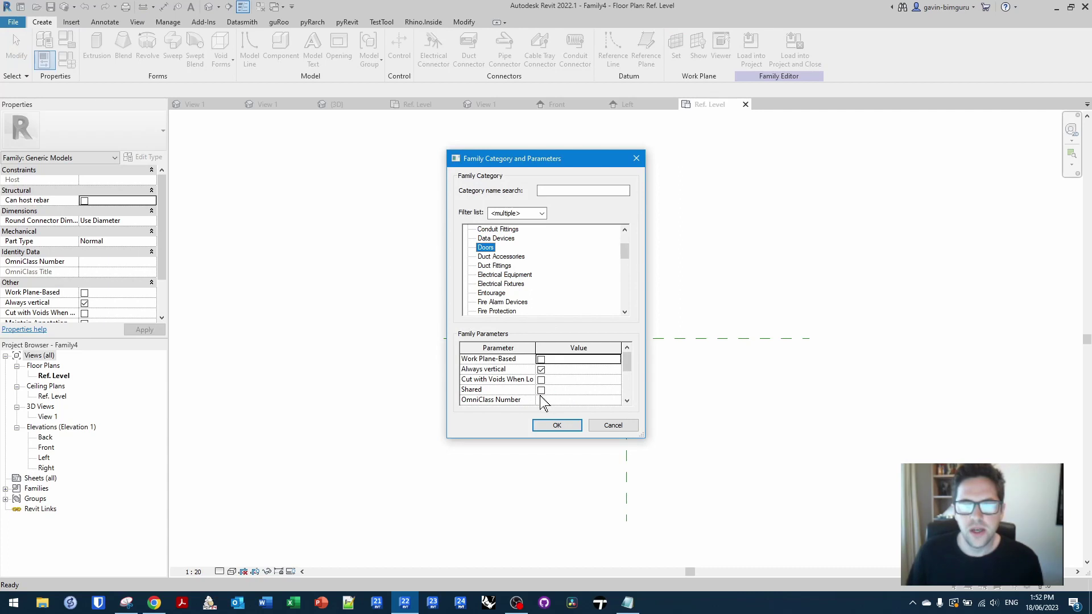
click(559, 424)
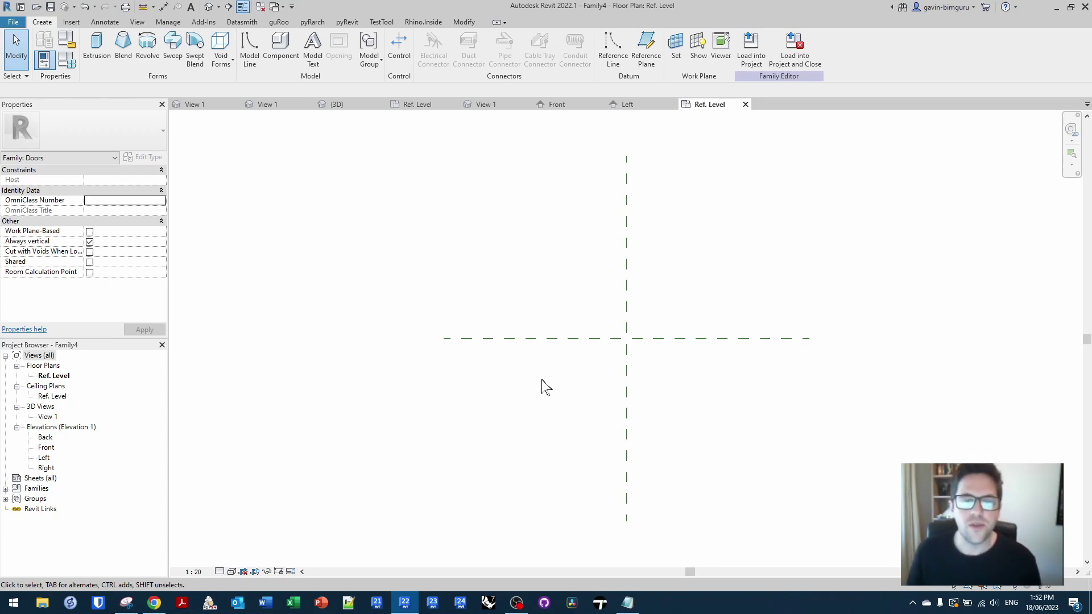
Draw a new vertical and a new horizontal reference plane with RP.
middle_drag(542, 386, 512, 392)
key(r)
key(p)
click(710, 359)
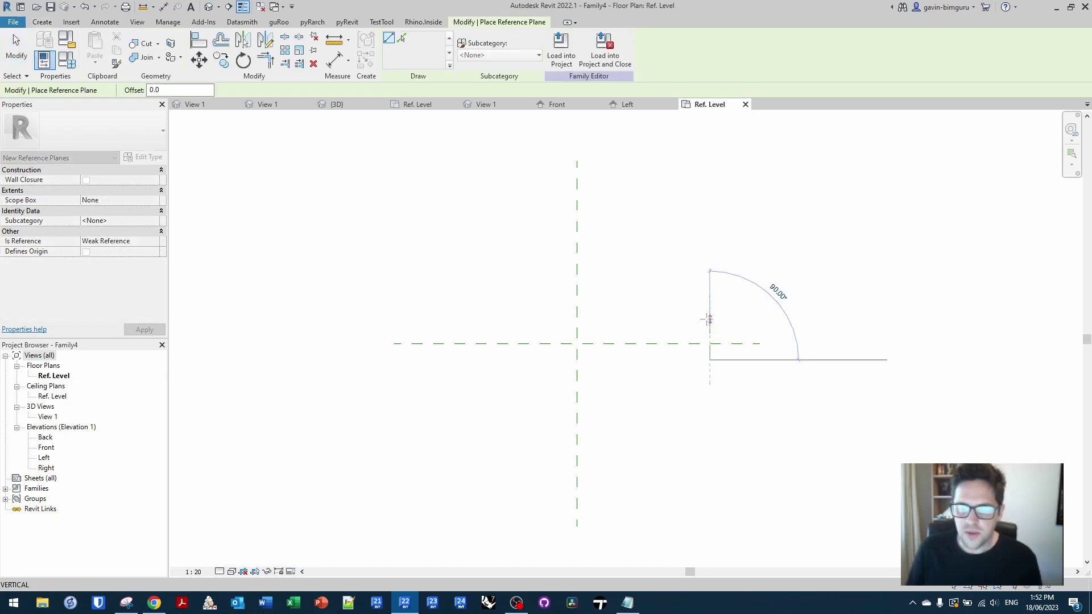
click(709, 321)
click(721, 330)
click(549, 330)
key(Escape)
key(Escape)
Make Center (Front/Back) the Front reference and the new horizontal plane the Back reference.
click(563, 344)
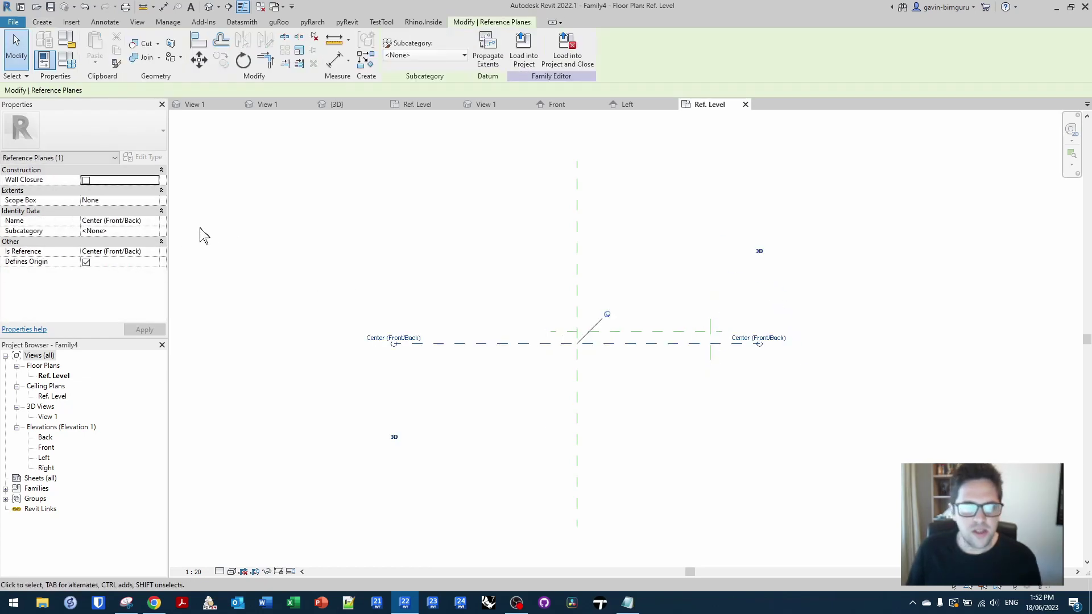
click(152, 251)
click(129, 265)
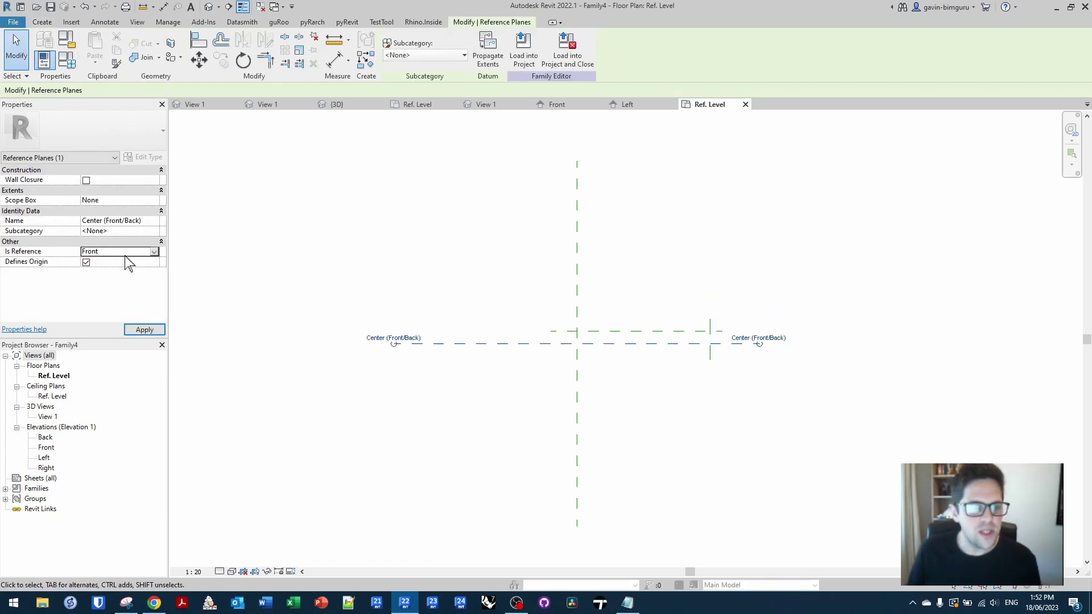
click(571, 331)
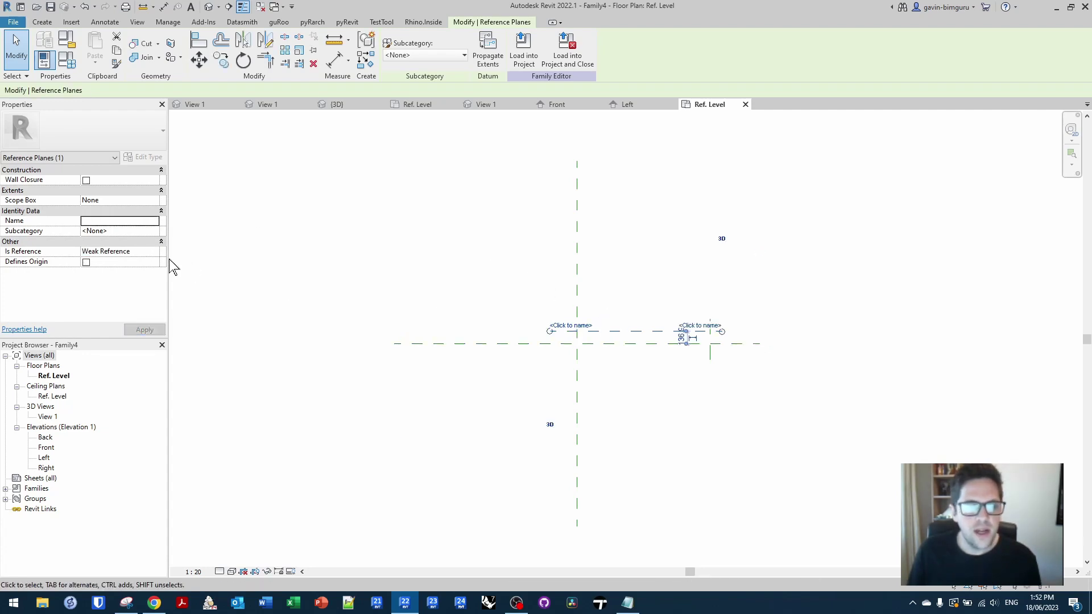
click(155, 254)
click(154, 252)
click(117, 266)
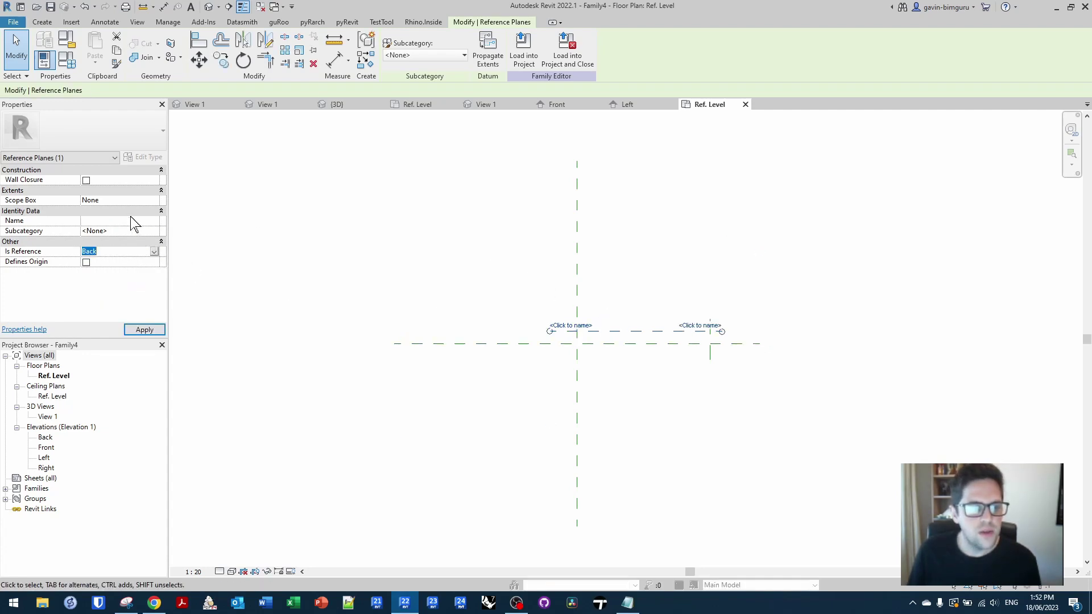
Make Center (Left/Right) the Right reference and the new vertical plane the Left reference.
click(576, 261)
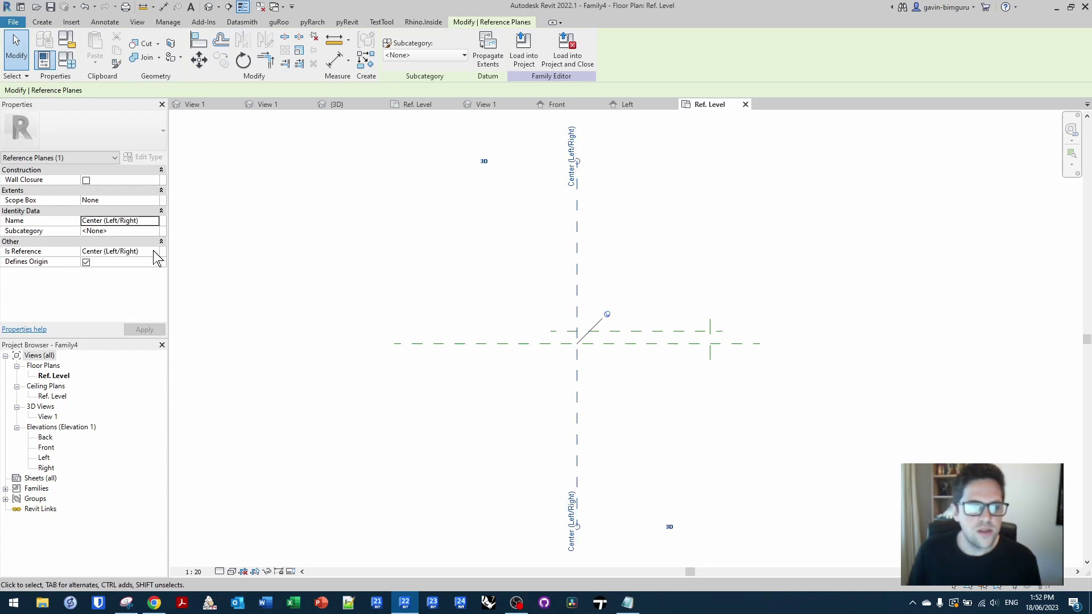
click(154, 252)
click(117, 305)
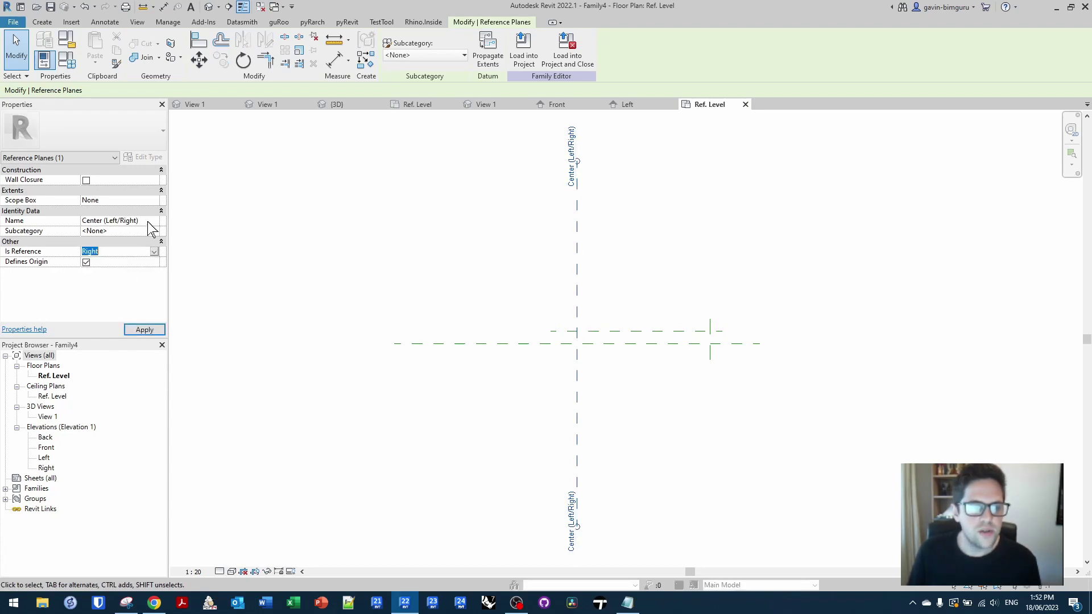
click(710, 330)
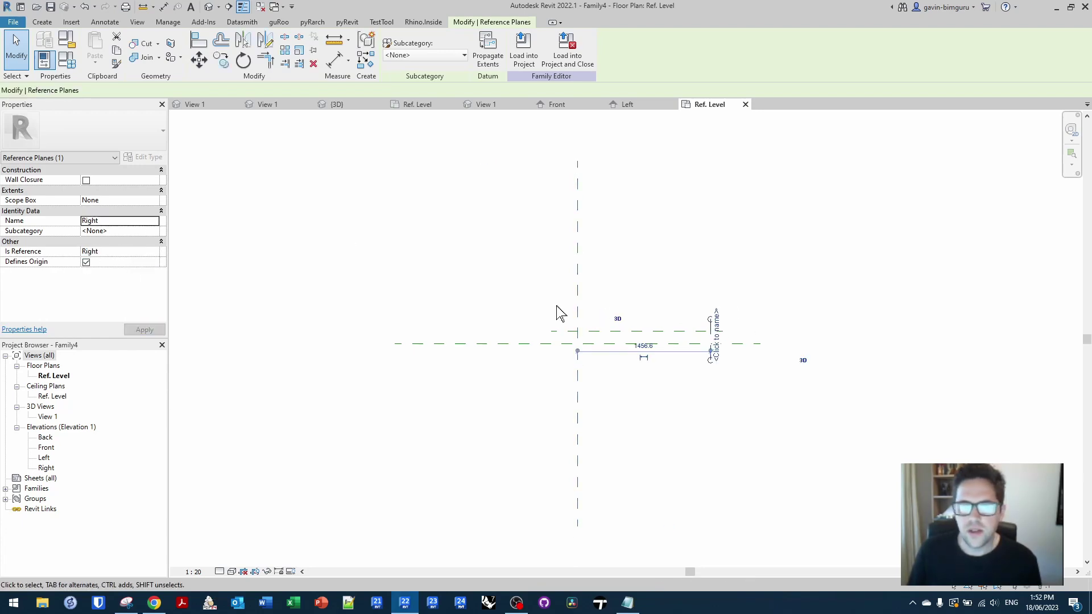
click(157, 251)
click(113, 288)
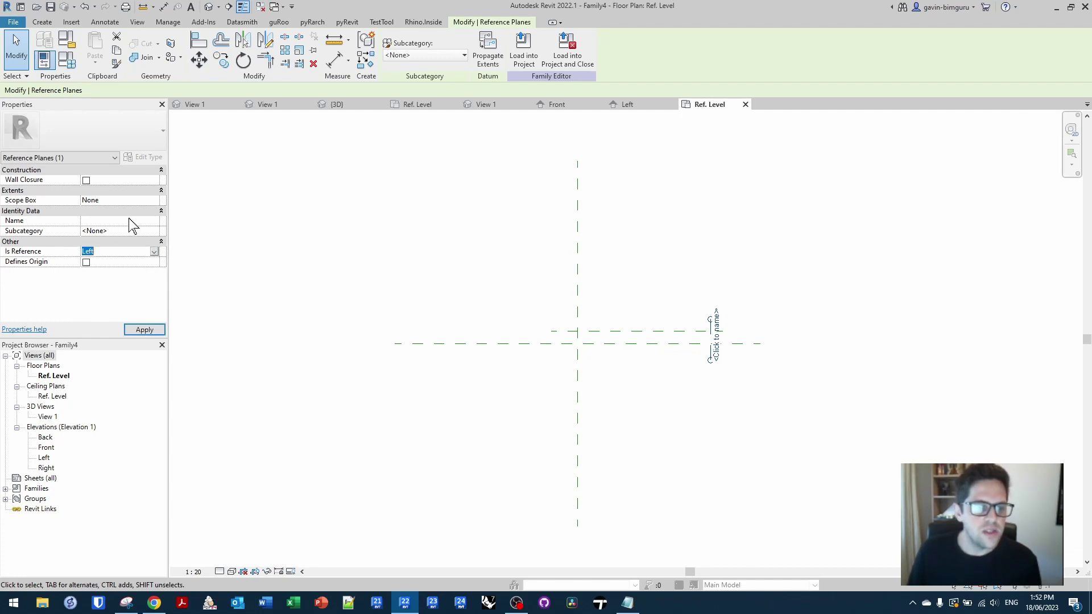
click(651, 237)
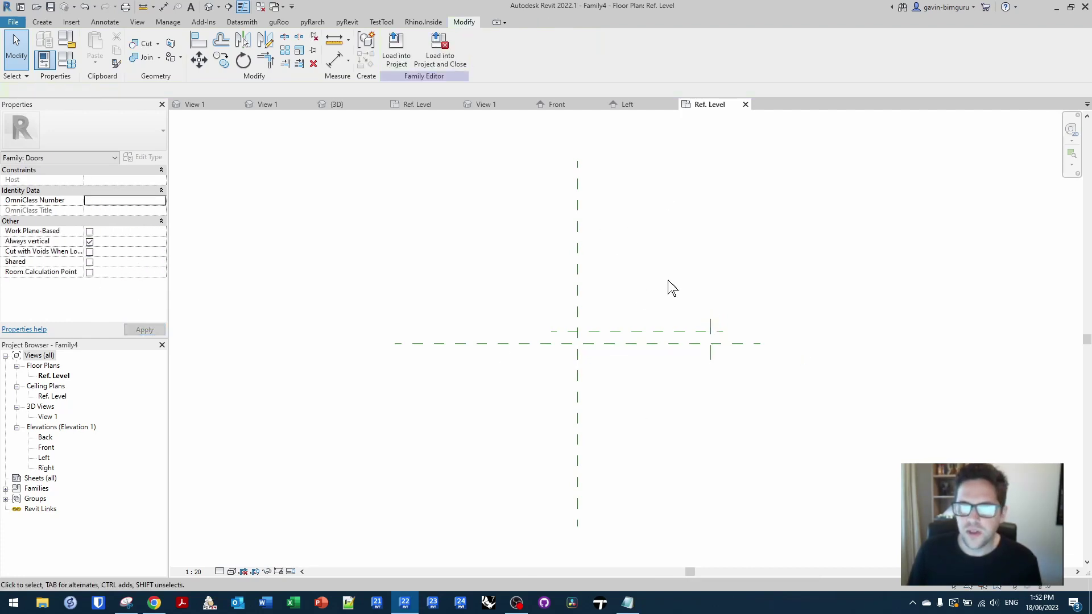
click(41, 23)
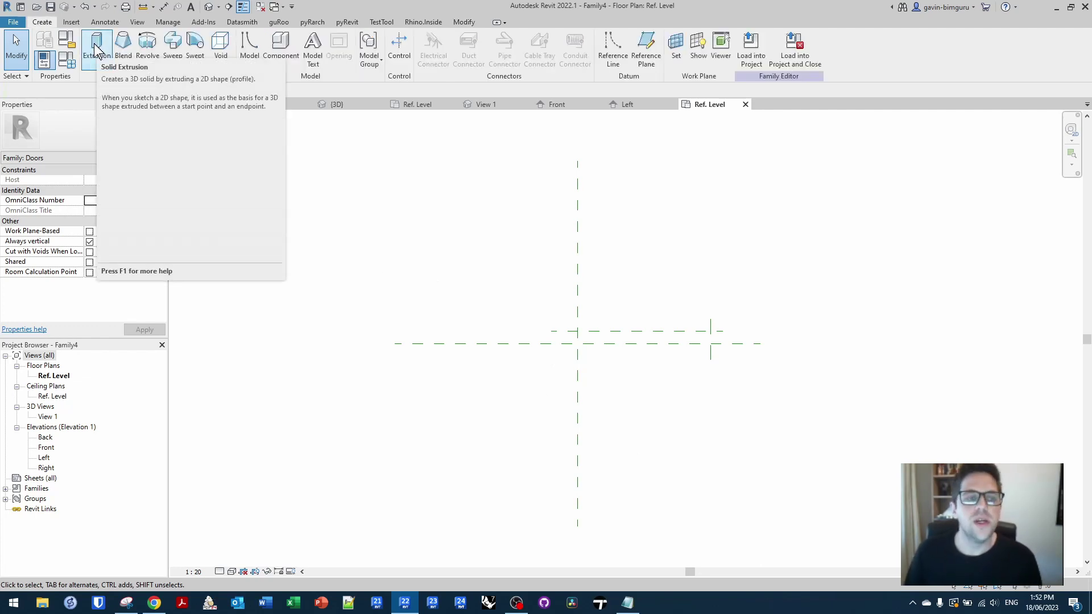
Sketch a rectangular extrusion from the reference plane intersection and finish it.
click(96, 50)
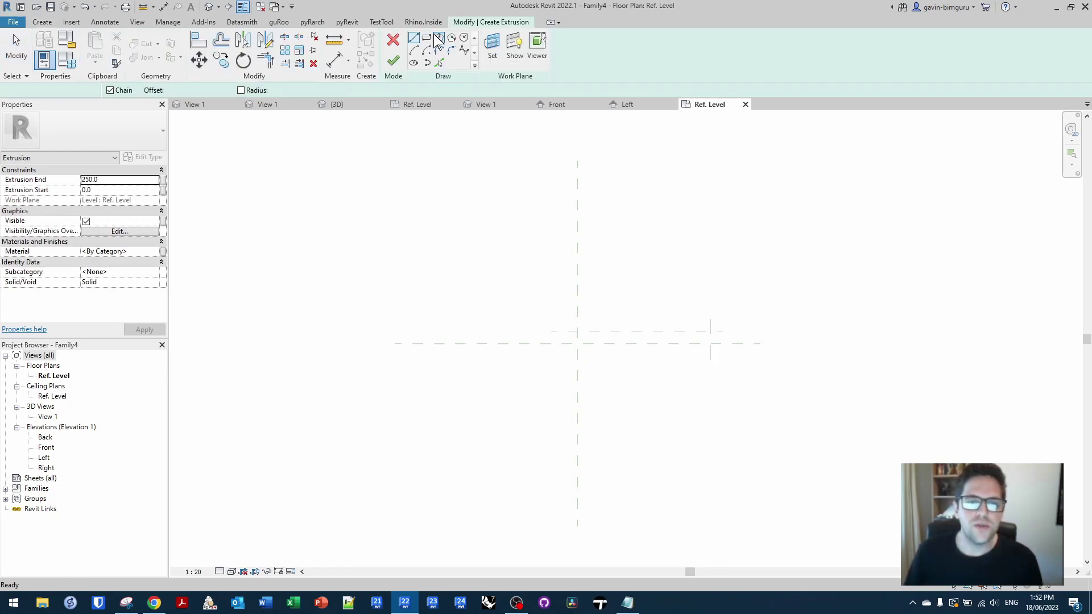
scroll(590, 329, up, 2)
click(569, 334)
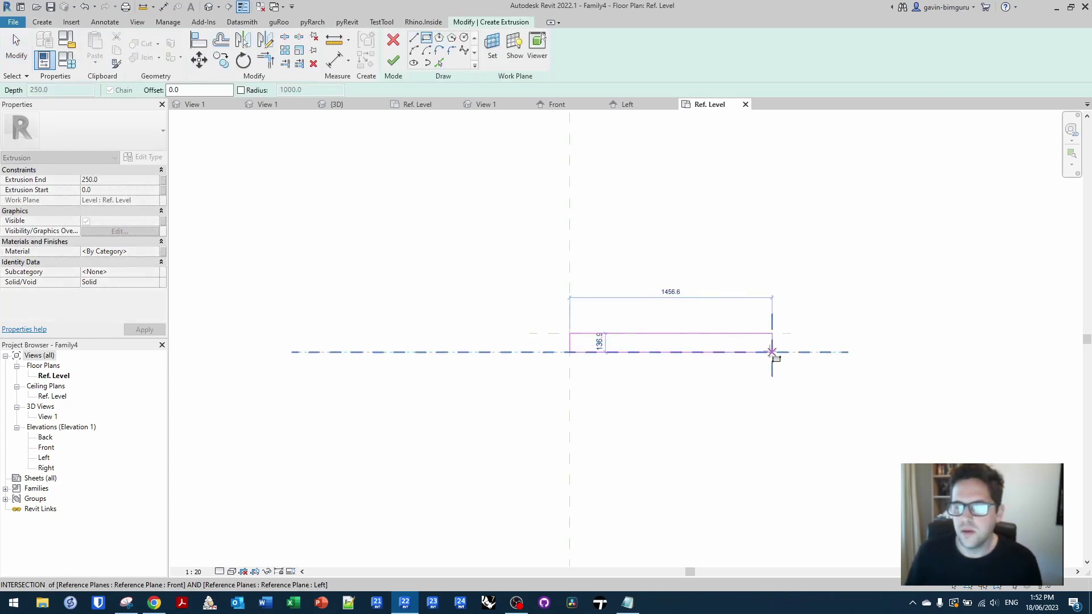
click(772, 352)
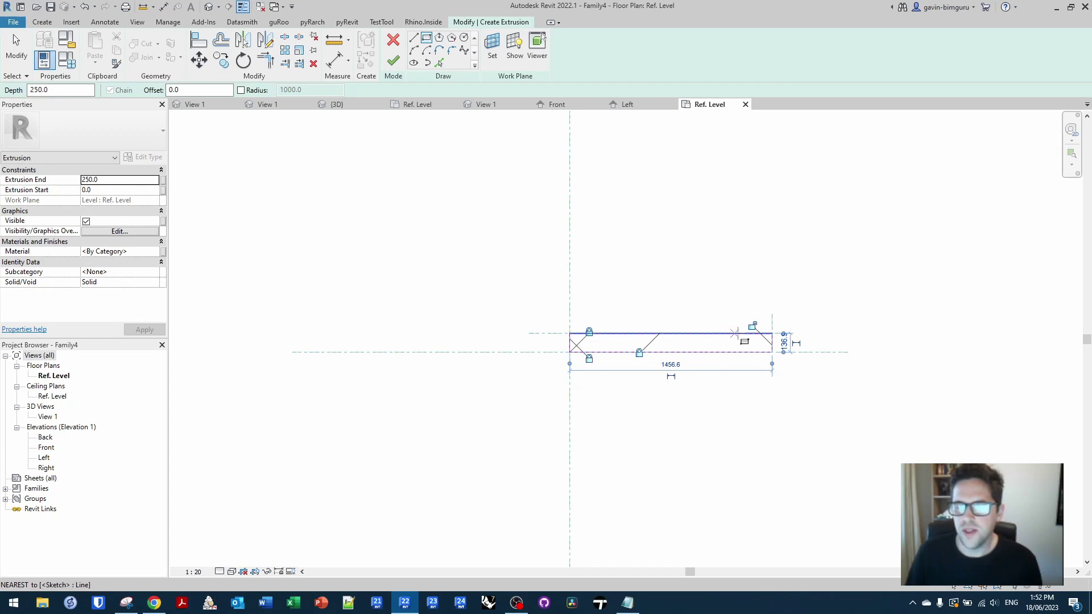
click(392, 60)
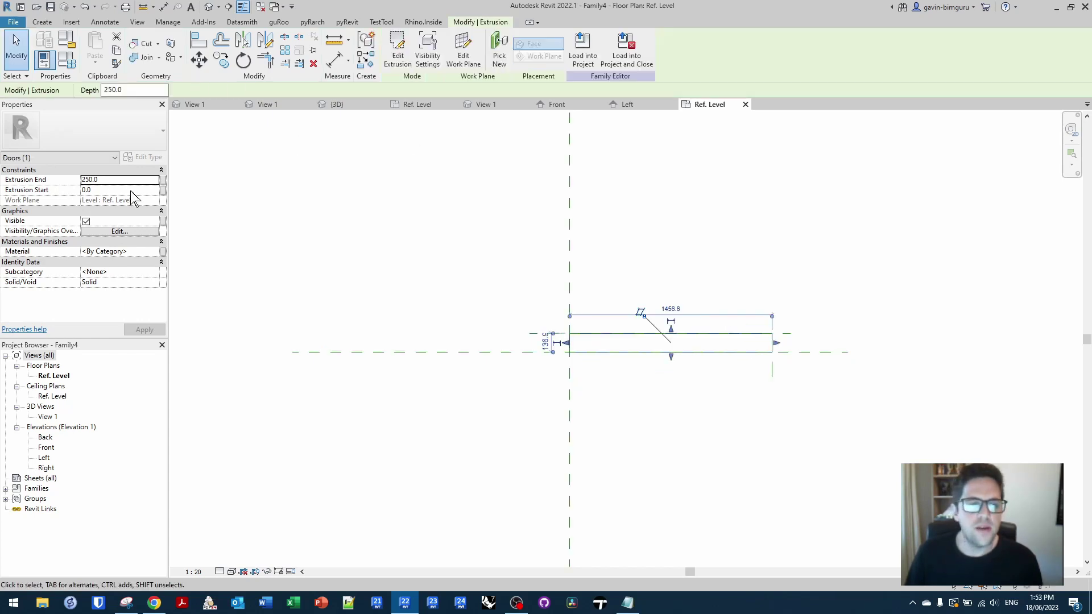
Associate the extrusion's Extrusion End with the Height parameter.
click(164, 180)
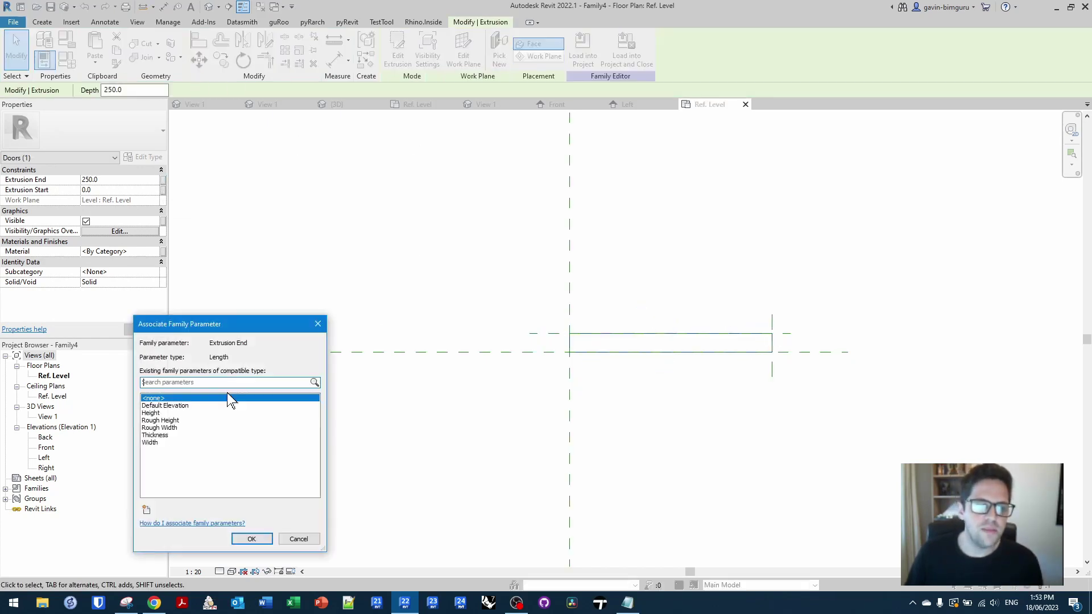
click(146, 510)
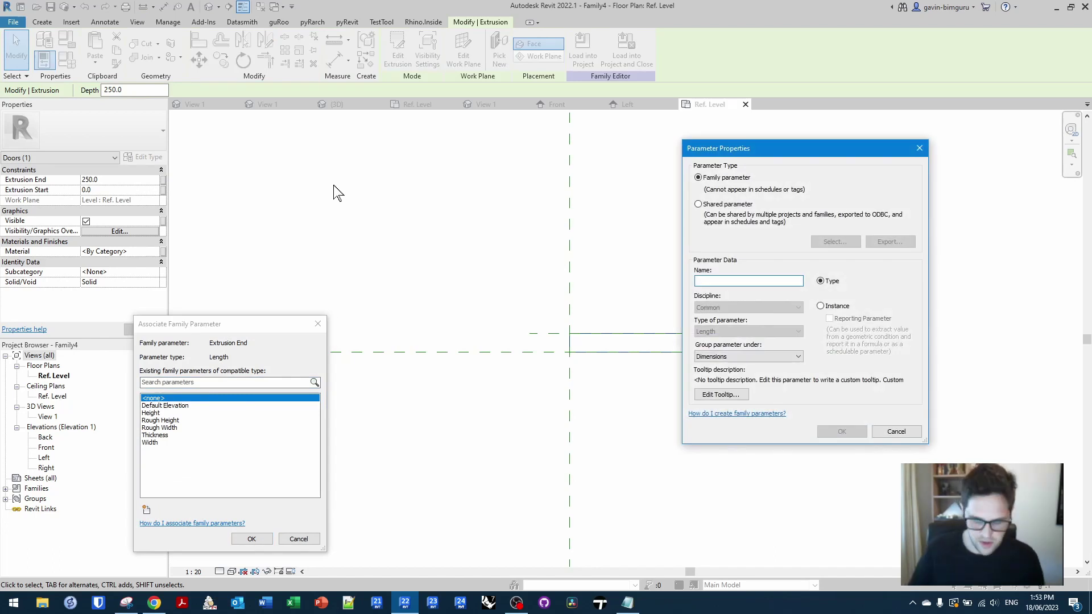
key(Escape)
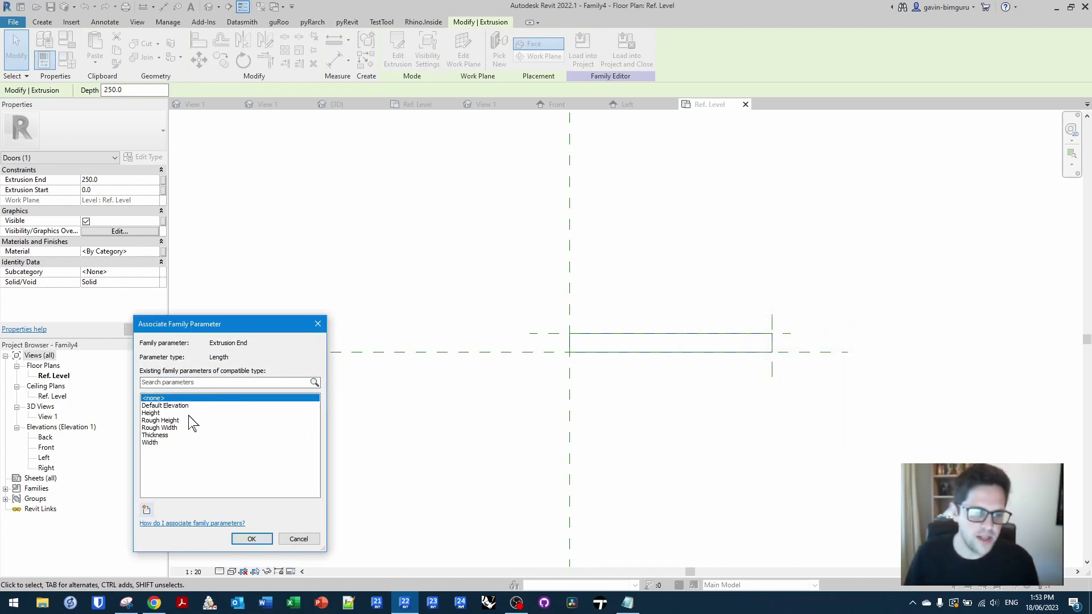
click(188, 413)
click(252, 539)
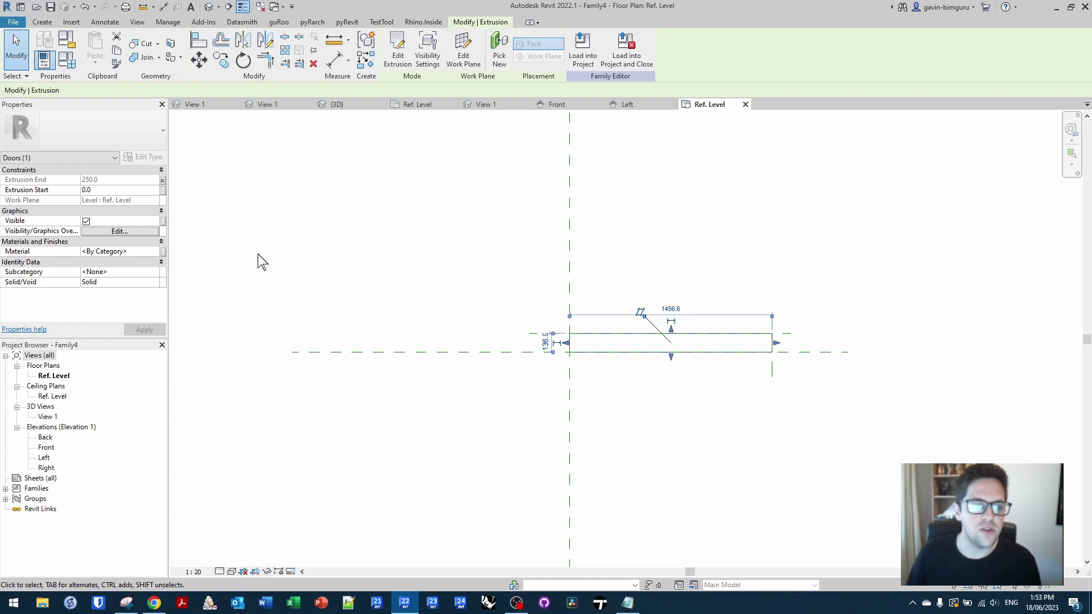
Put the extrusion in the Panel subcategory and drive its material by a new Finish material parameter.
click(157, 273)
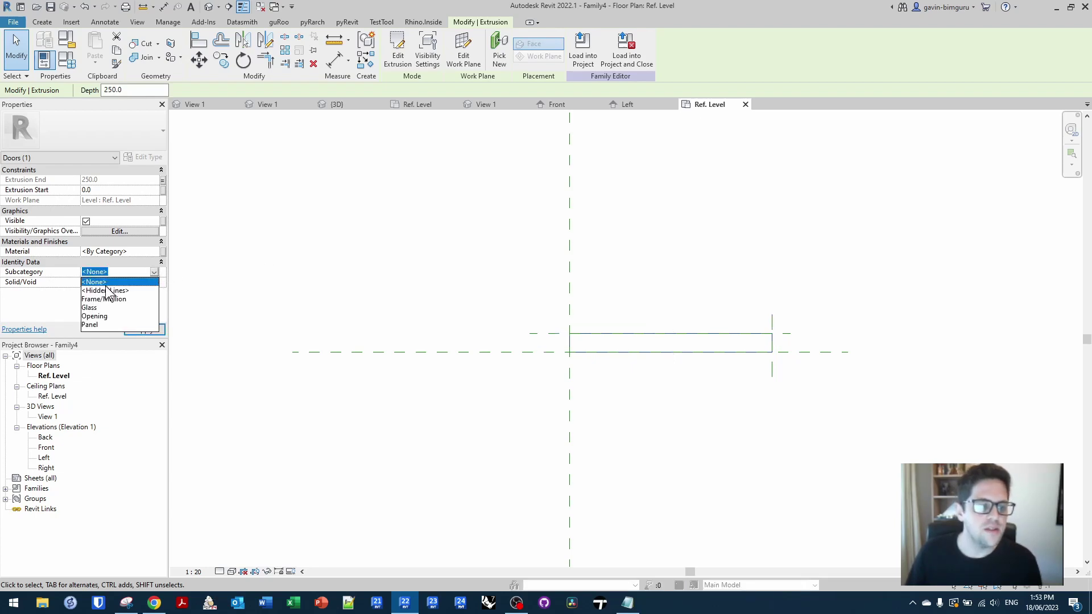
click(108, 319)
click(163, 252)
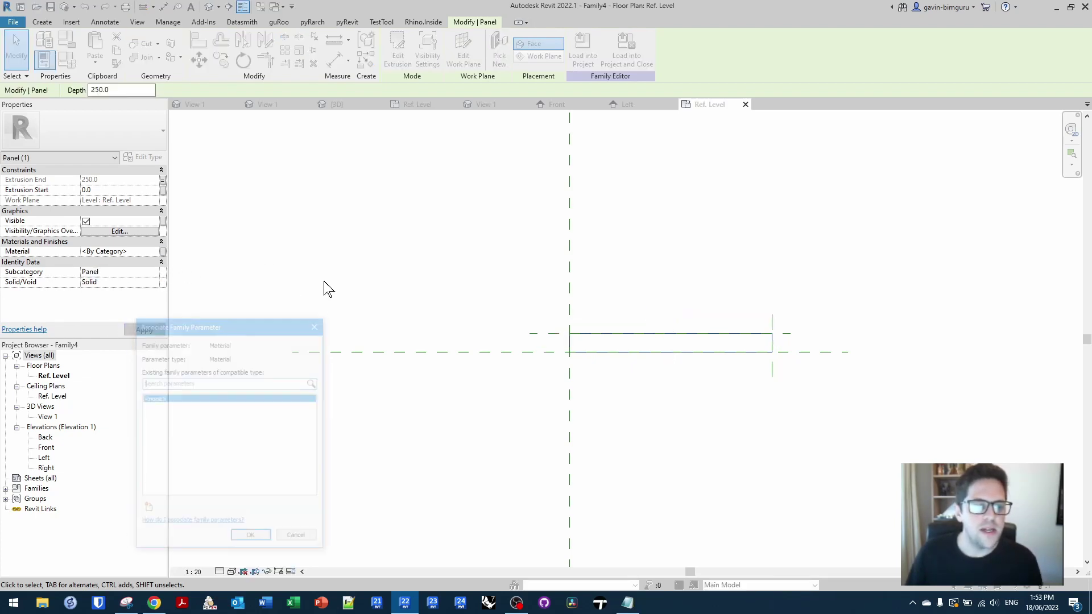
click(146, 510)
text(F)
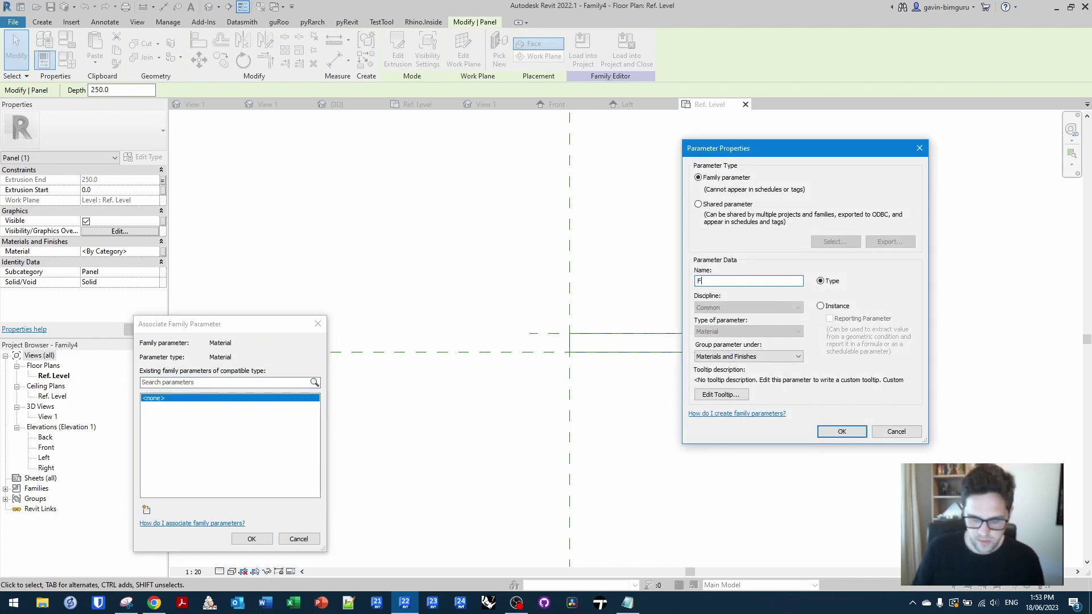
text(inish material)
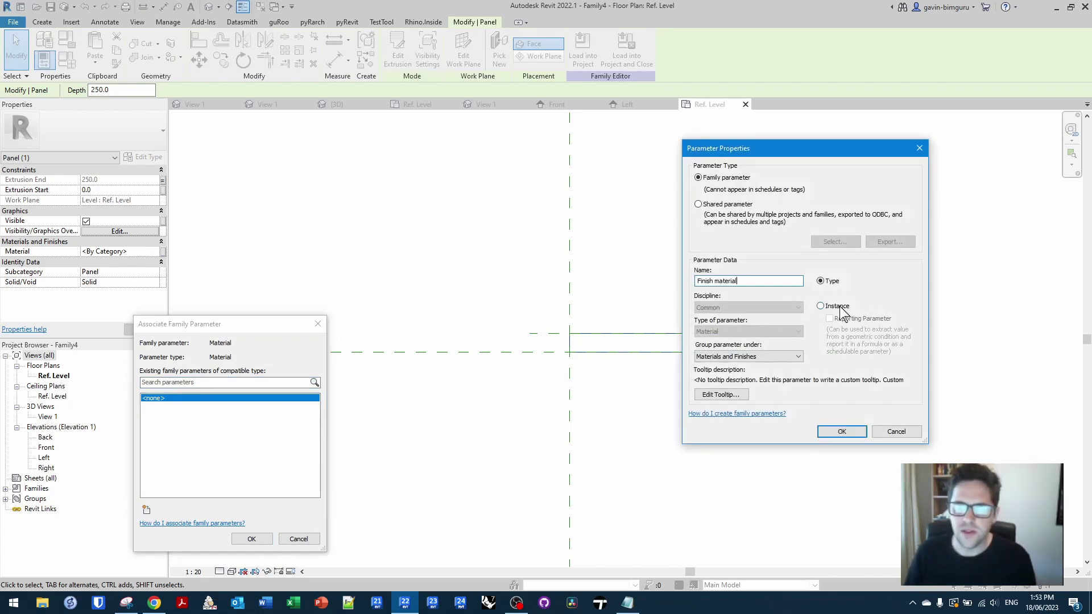
key(Return)
Confirm the Finish material and place aligned dimensions across the panel's thickness and width.
click(252, 538)
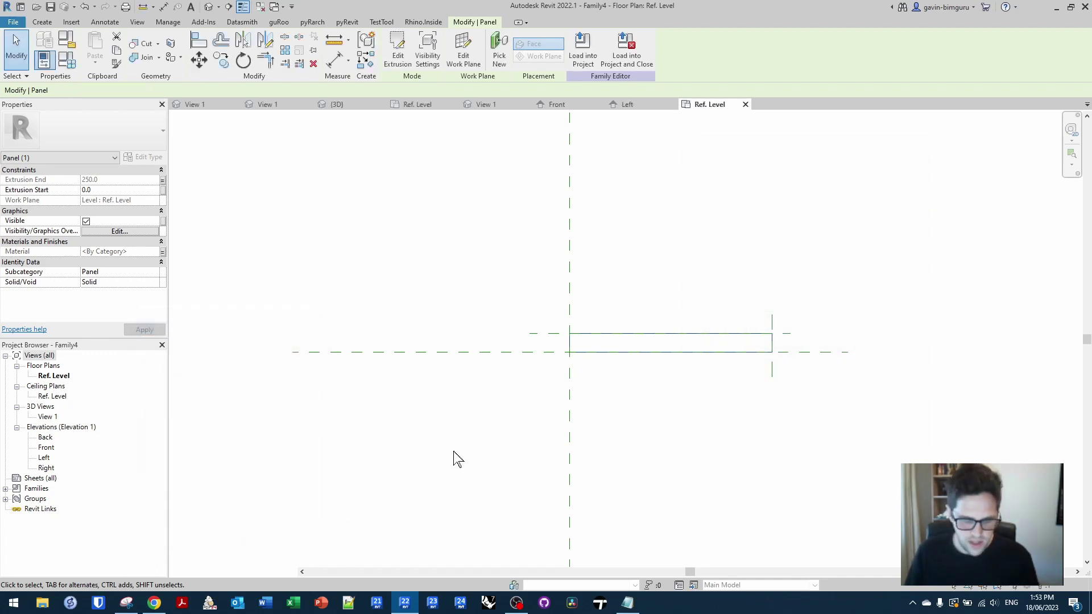
key(d)
key(i)
click(548, 352)
click(569, 335)
click(521, 342)
click(570, 314)
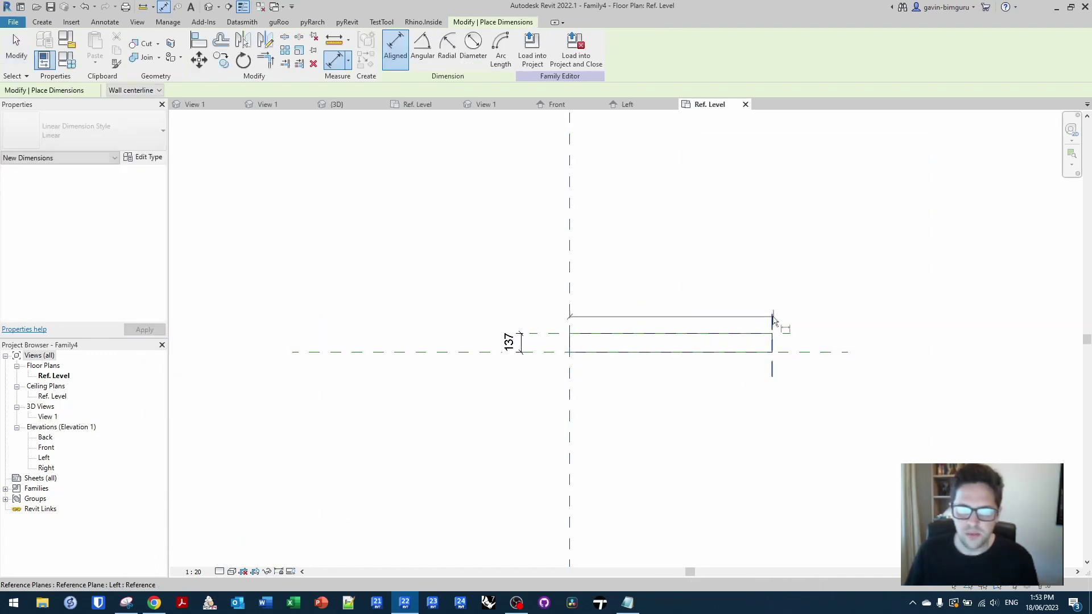
click(773, 316)
click(753, 287)
key(Escape)
Label the 1457 dimension Width and the 137 dimension Thickness.
click(455, 48)
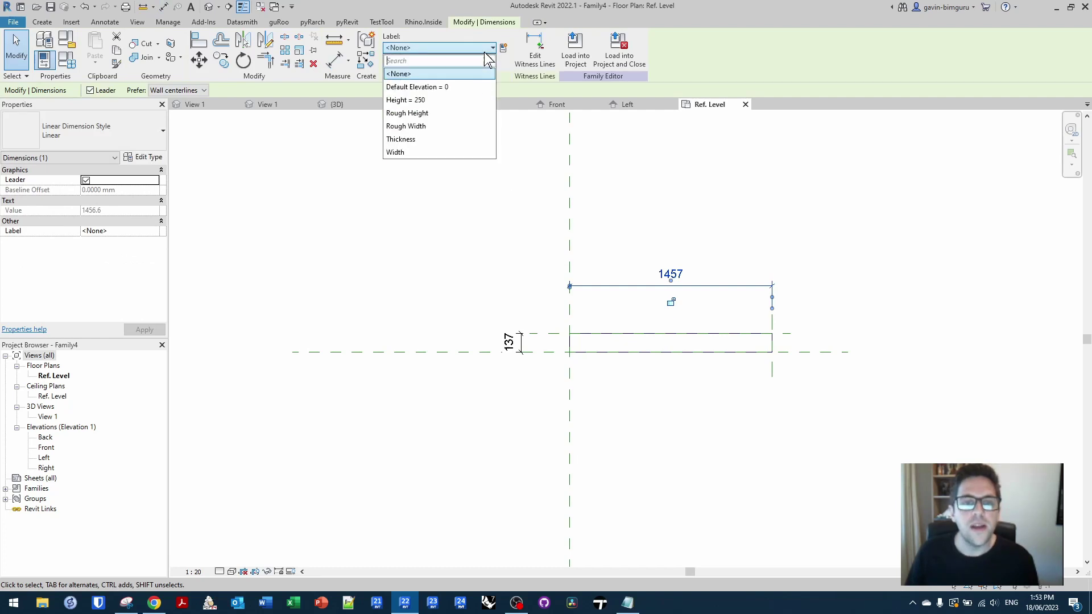
click(433, 152)
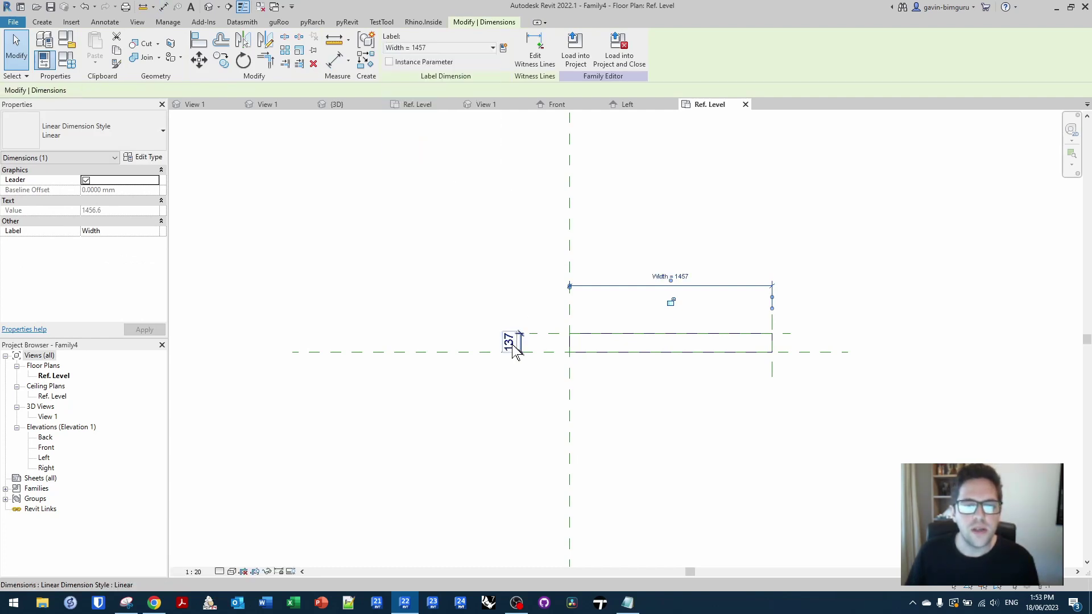
click(512, 341)
click(449, 48)
click(414, 152)
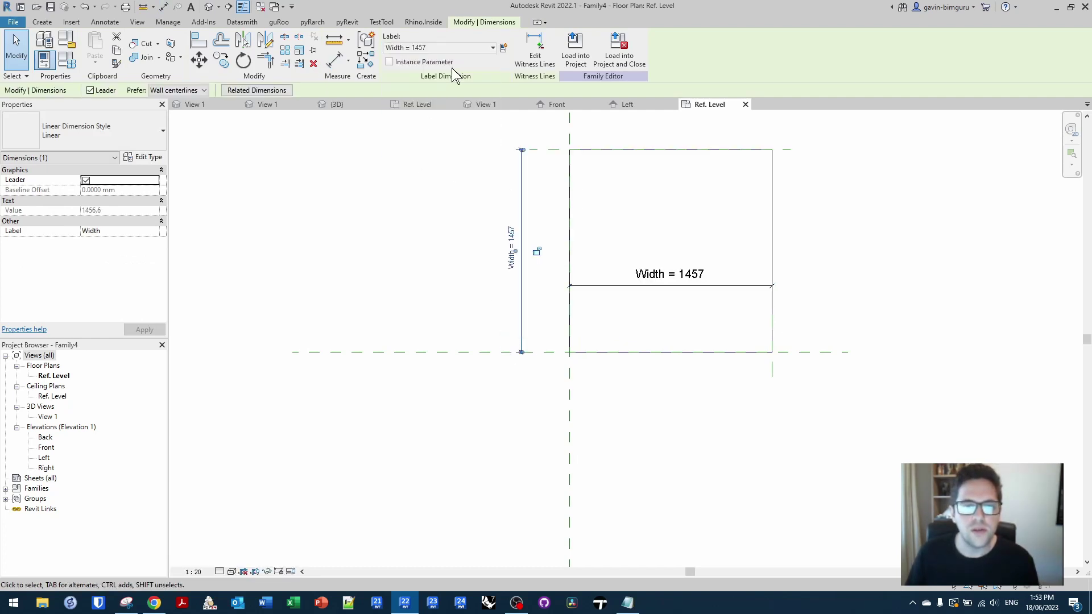
click(452, 48)
click(420, 139)
key(Escape)
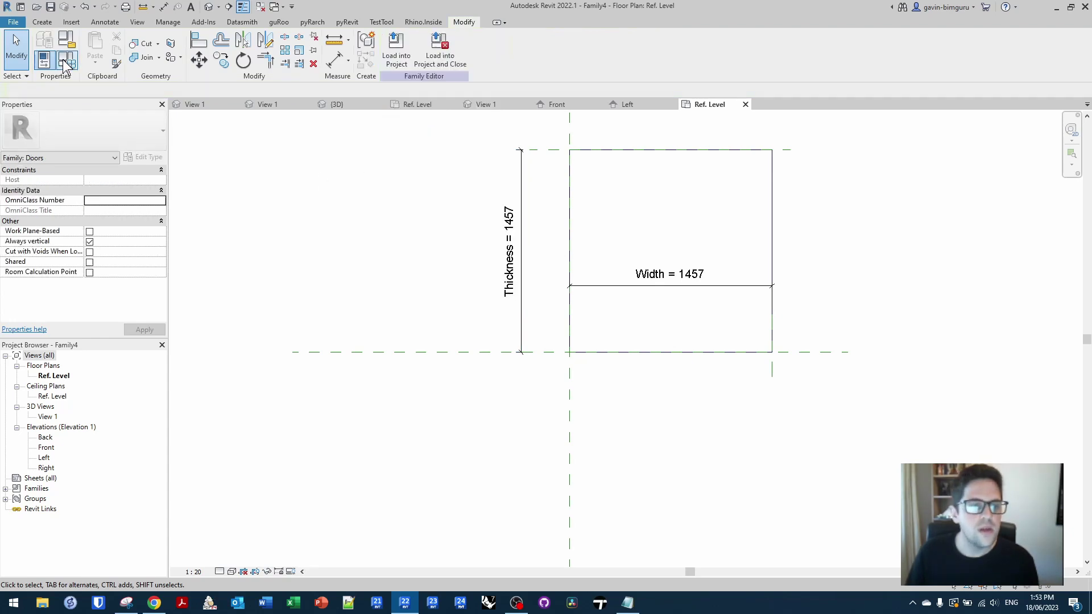
In Family Types, set Width to 920 and Height to 2040, then apply.
click(67, 62)
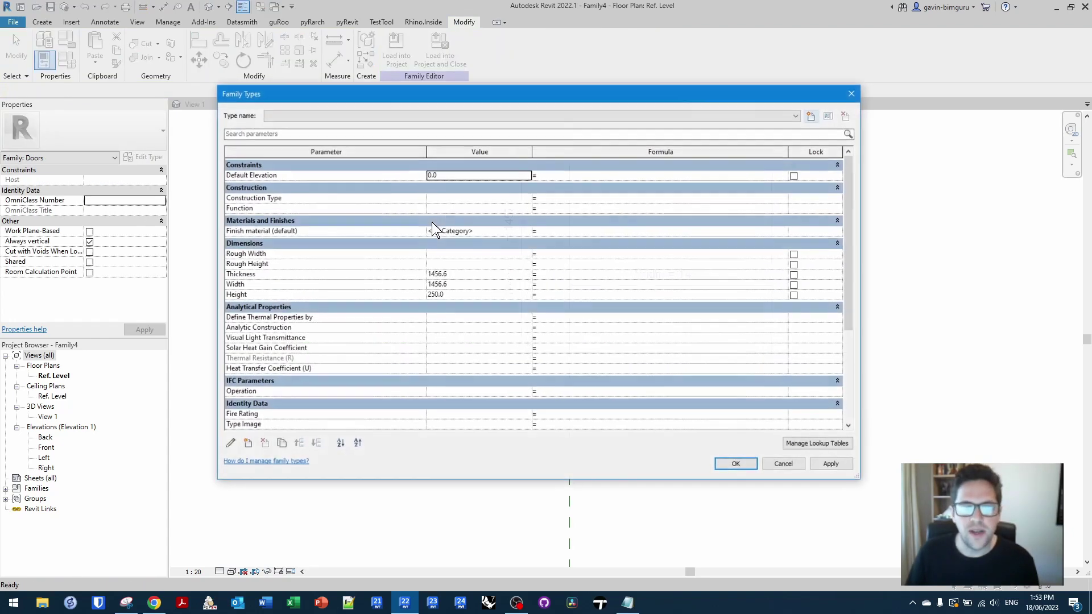
click(469, 308)
click(468, 293)
text(2)
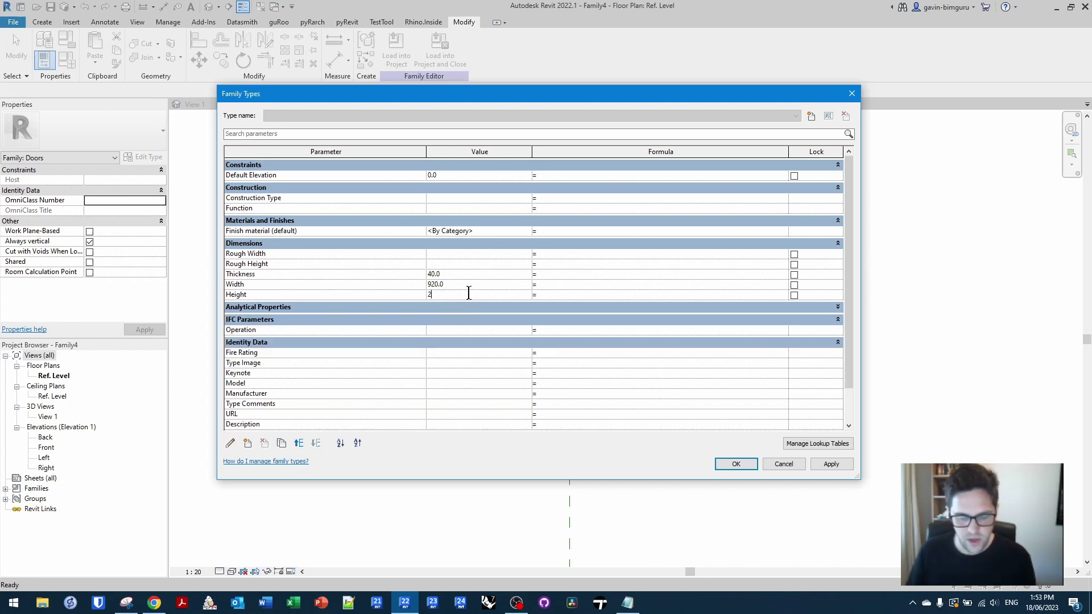
click(481, 308)
click(833, 466)
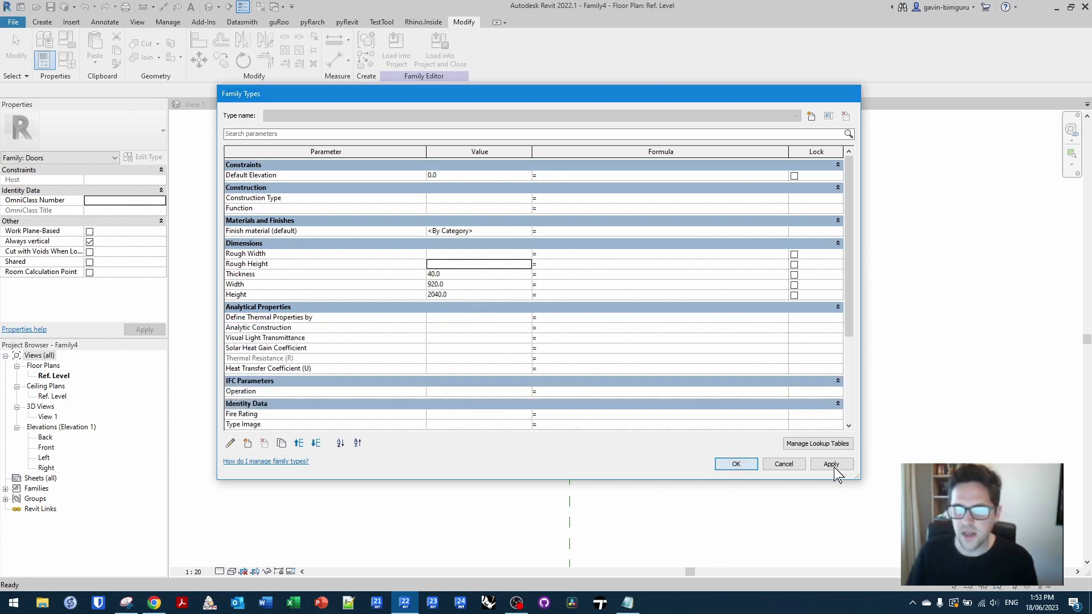
click(784, 465)
In the 3D view with other views closed, turn off Always Vertical and turn on Work Plane-Based.
double_click(55, 418)
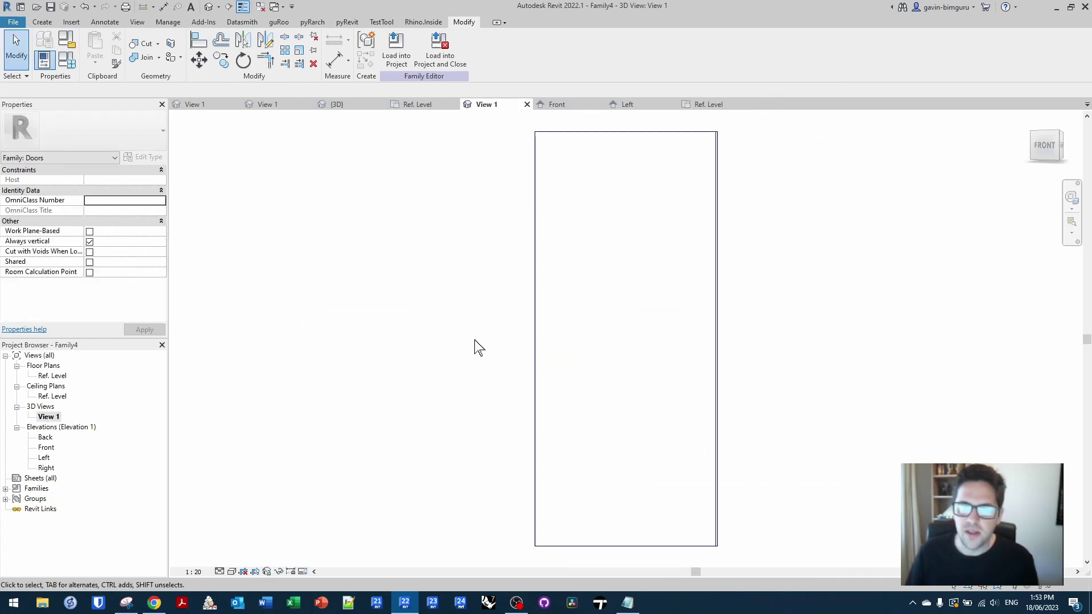
click(257, 8)
click(14, 21)
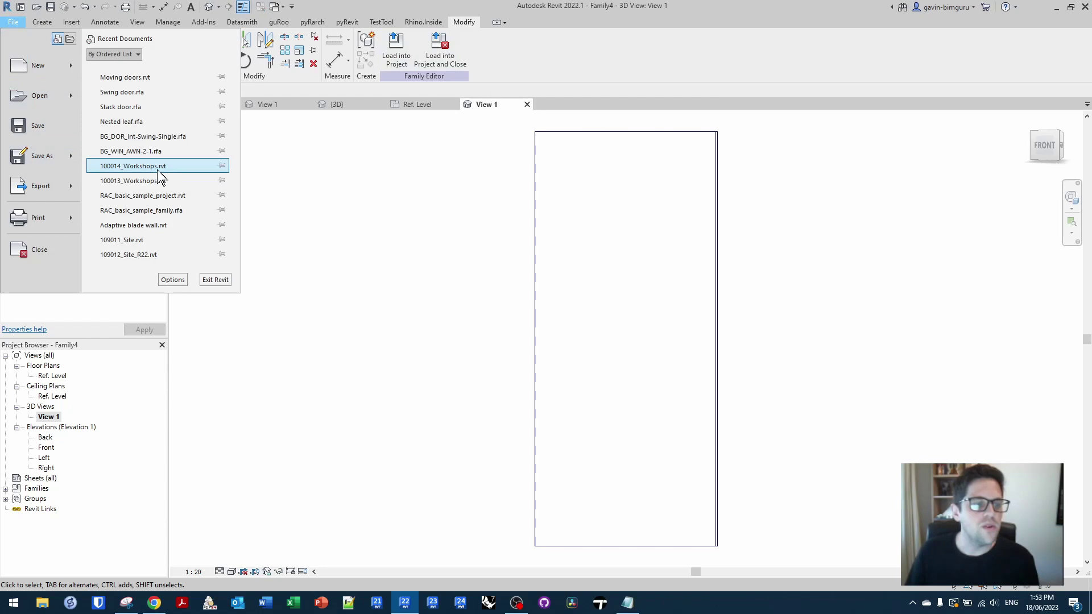
click(359, 200)
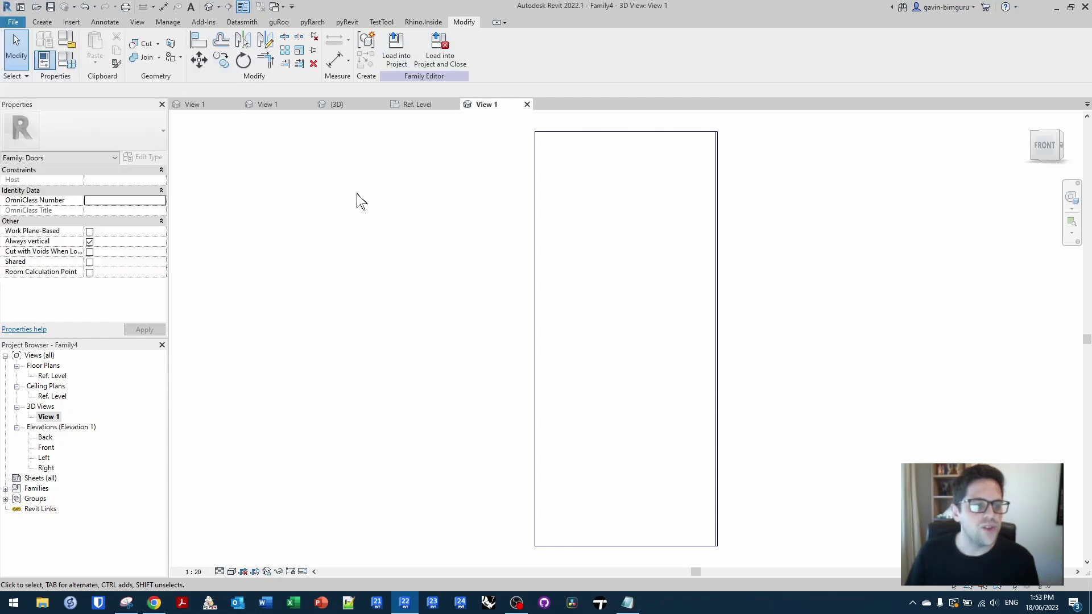
click(89, 242)
click(89, 232)
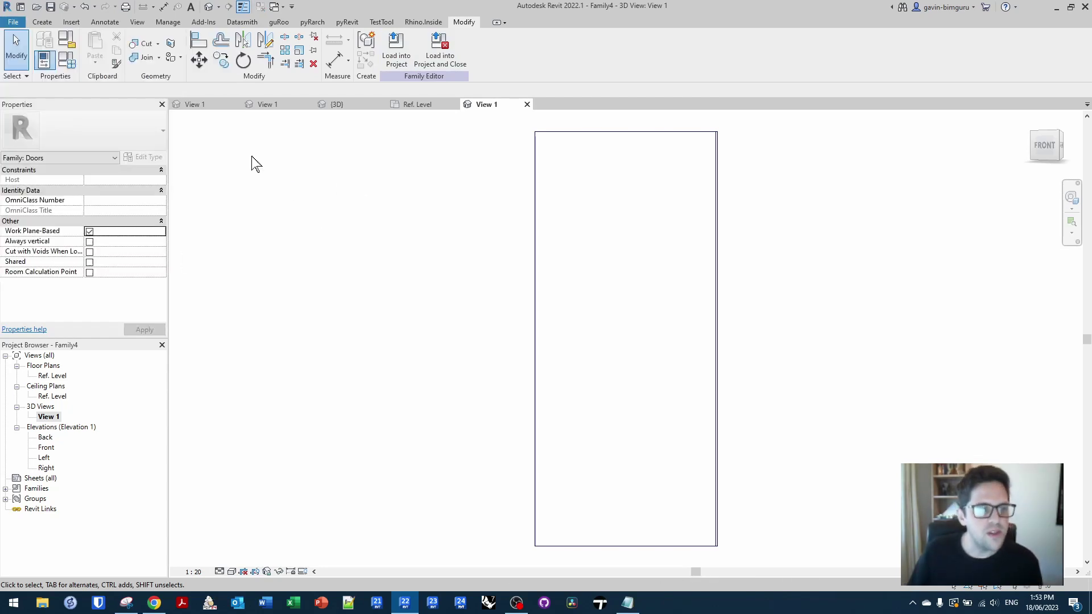
Save the leaf as a new family named 'Nested leaf 2'.
click(13, 22)
mouse_move(52, 148)
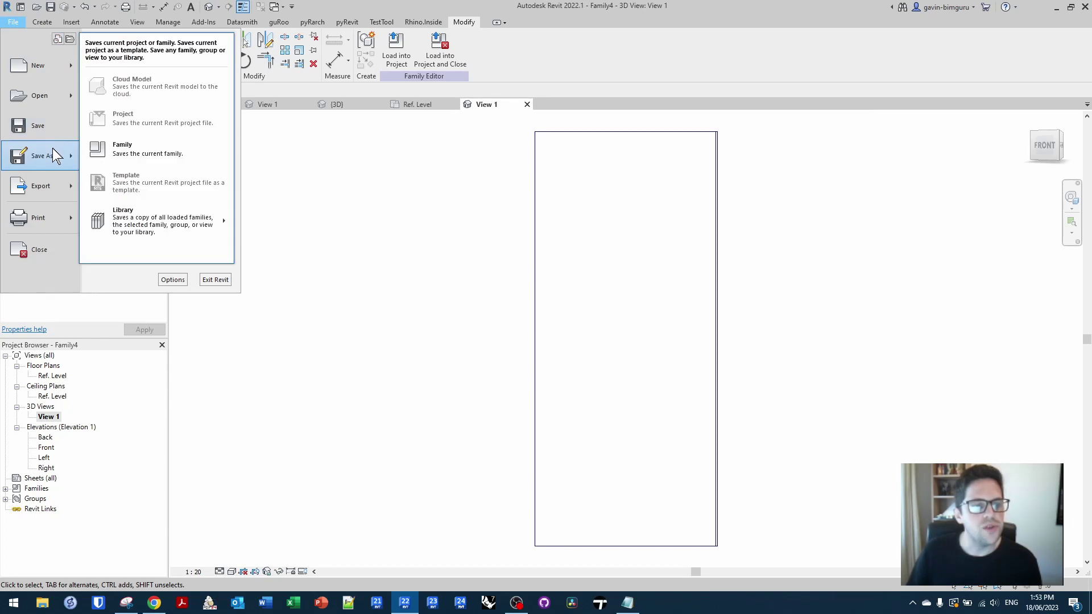
click(117, 149)
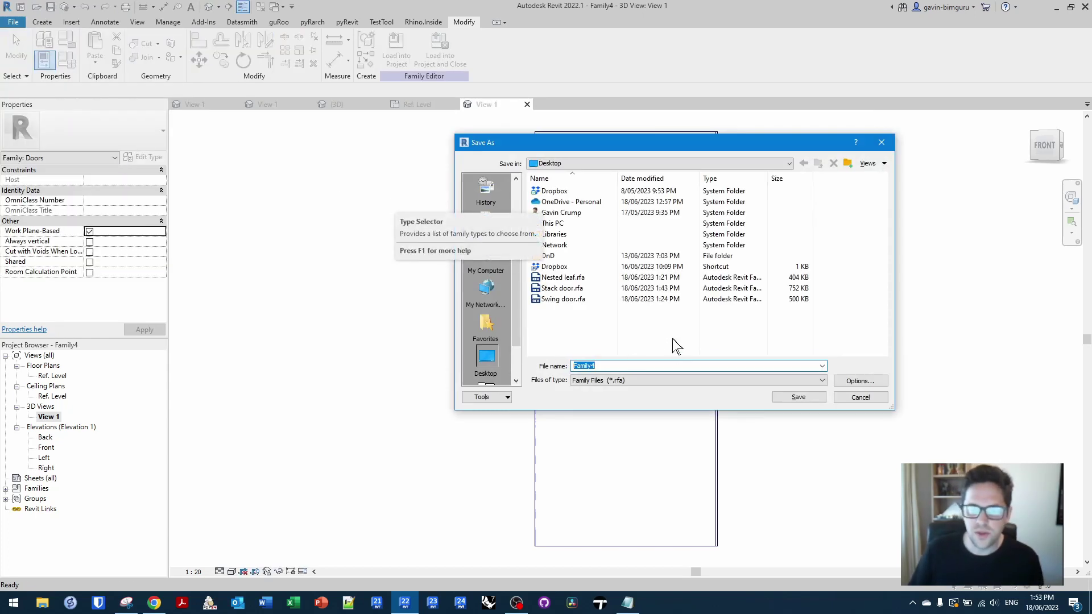
text(N)
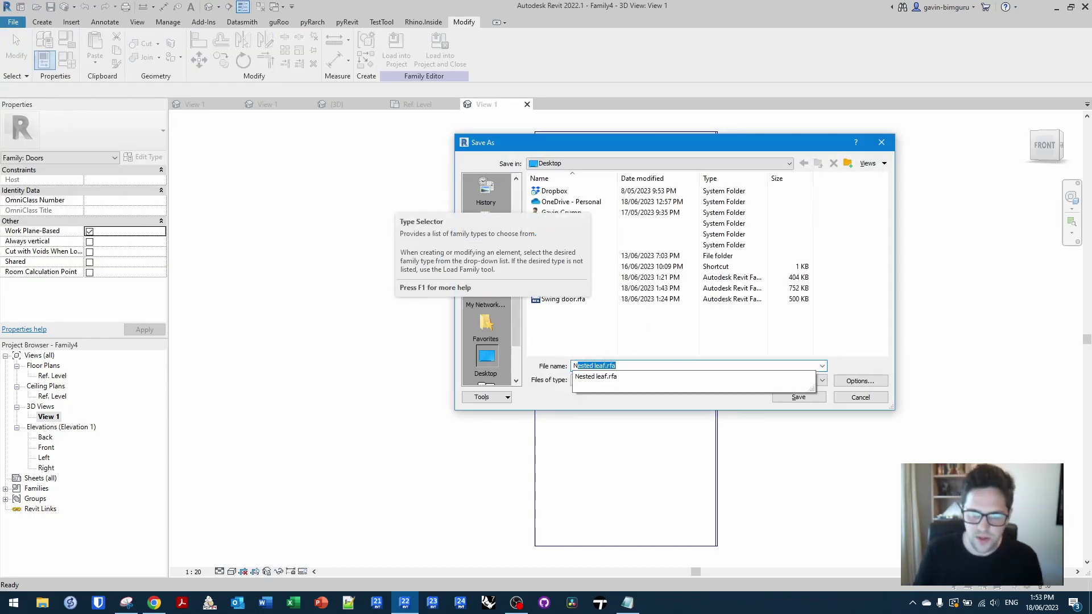
text(ested leaf 2)
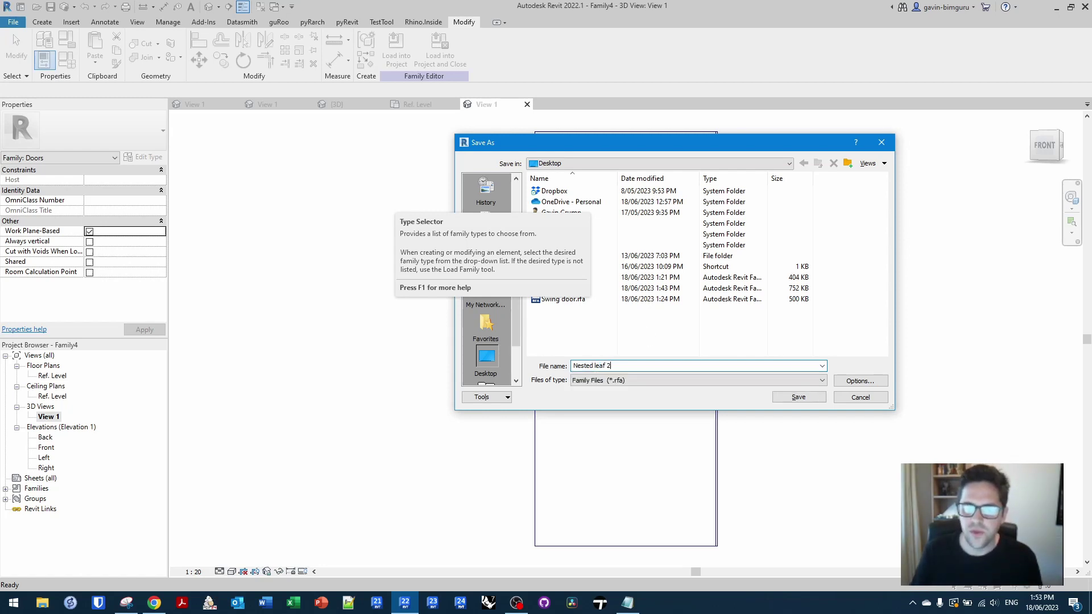
key(Return)
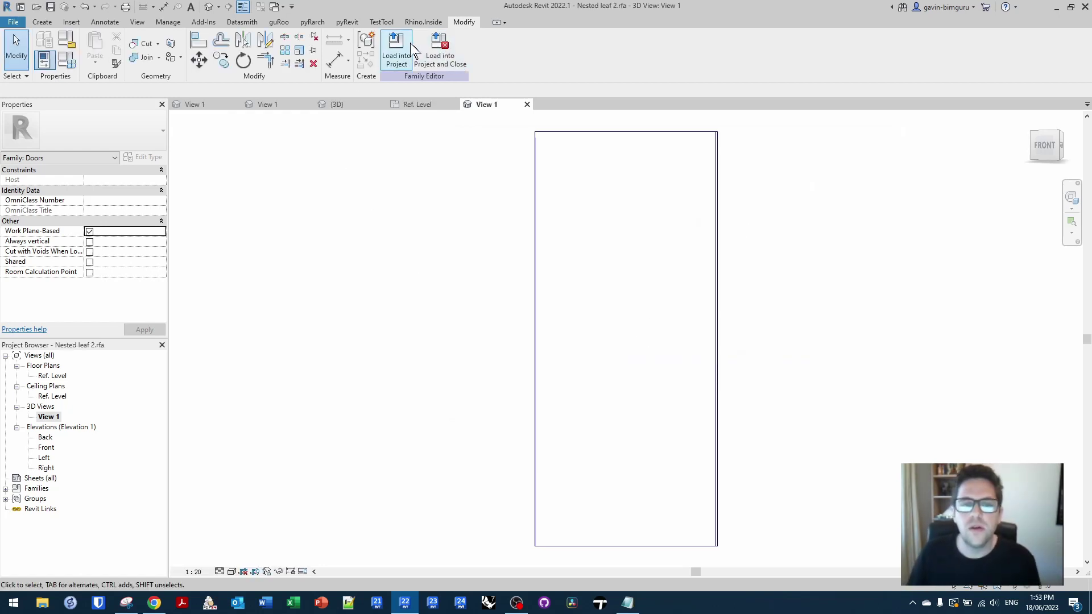
Load Nested leaf 2 into Family3 and place one leaf on the work plane above the wall.
click(404, 64)
click(472, 242)
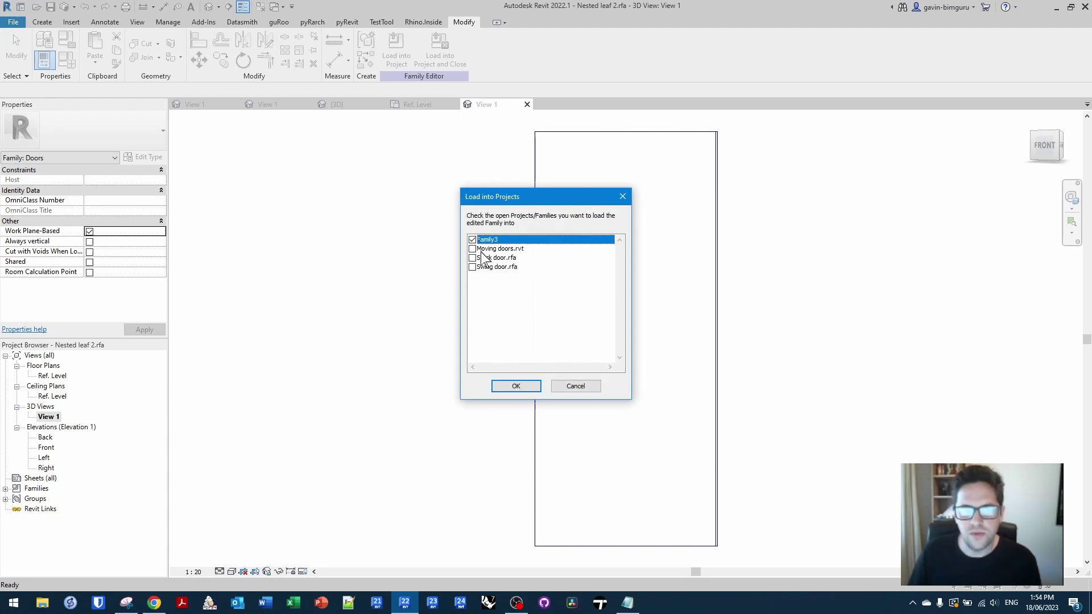
click(516, 386)
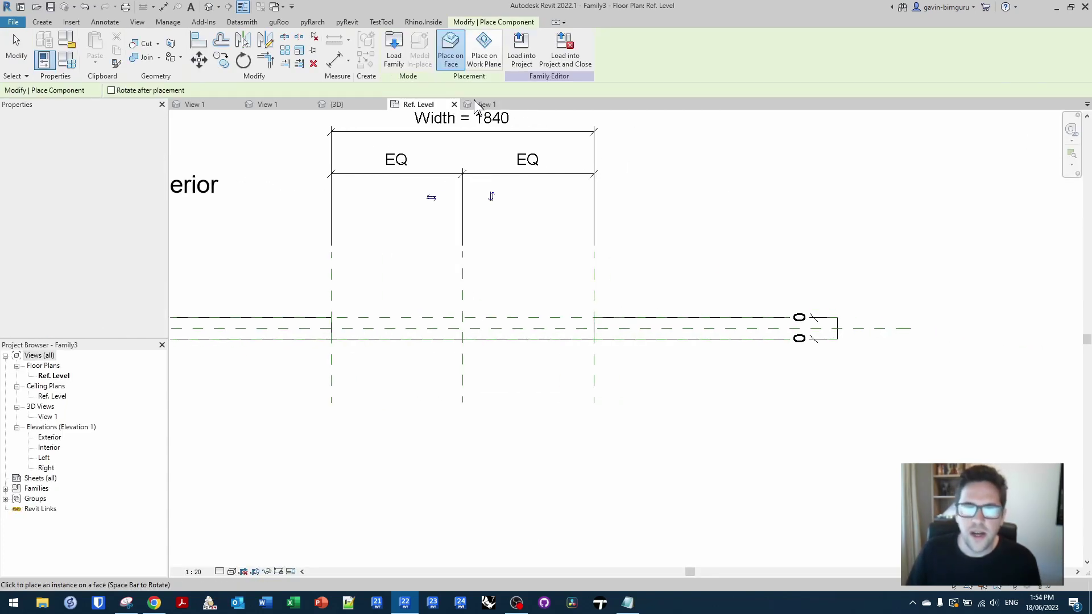
click(493, 54)
click(567, 261)
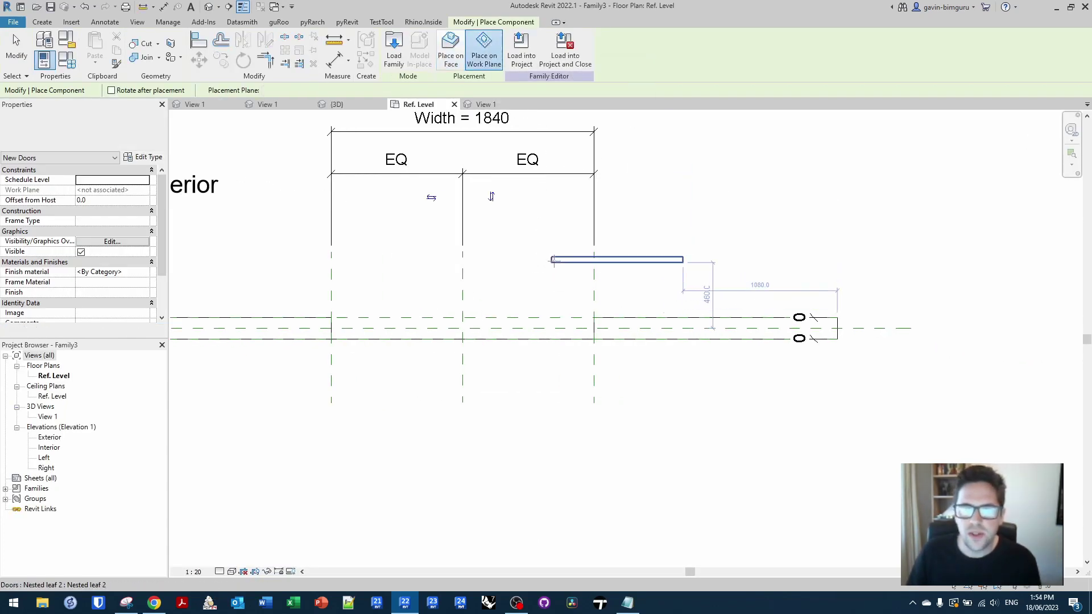
key(Escape)
Mirror the leaf about the centre plane and move both leaves down toward the wall.
click(567, 264)
key(space)
key(space)
click(265, 39)
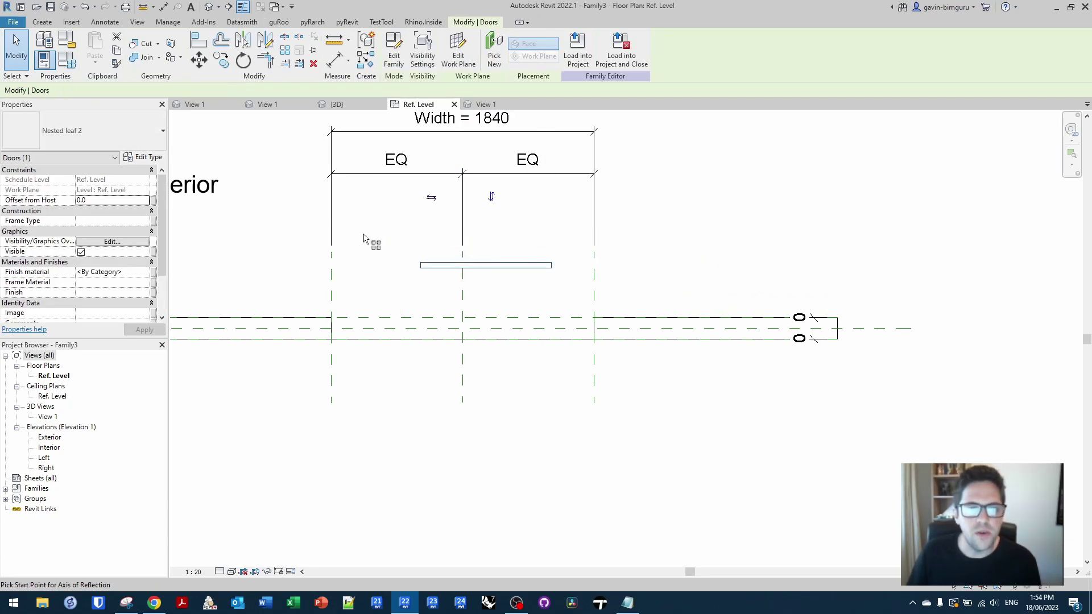
click(386, 245)
click(385, 285)
key(Escape)
click(503, 271)
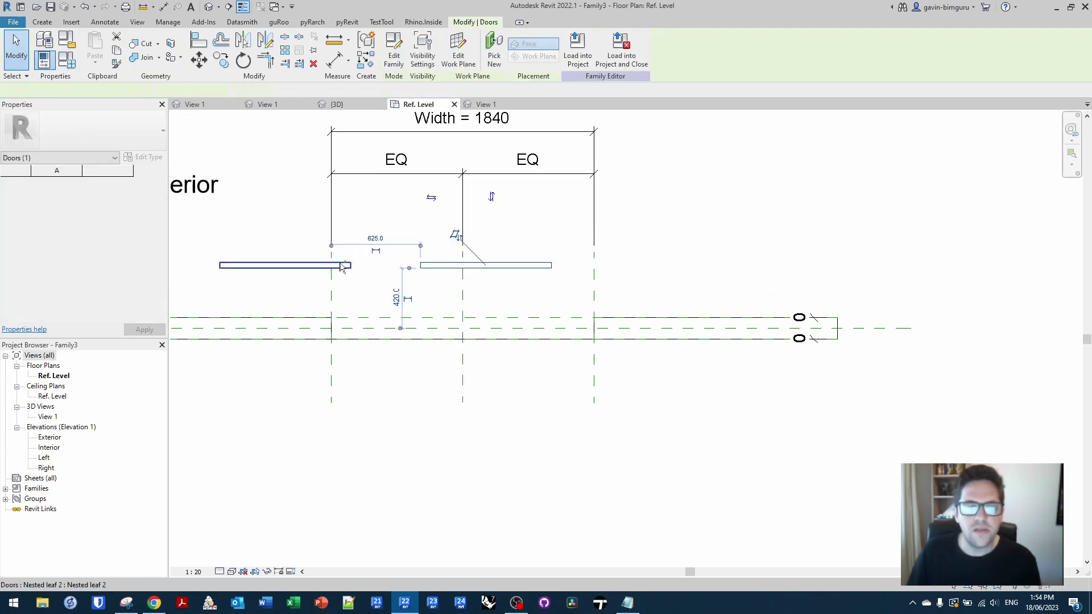
ctrl+drag(348, 265, 427, 277)
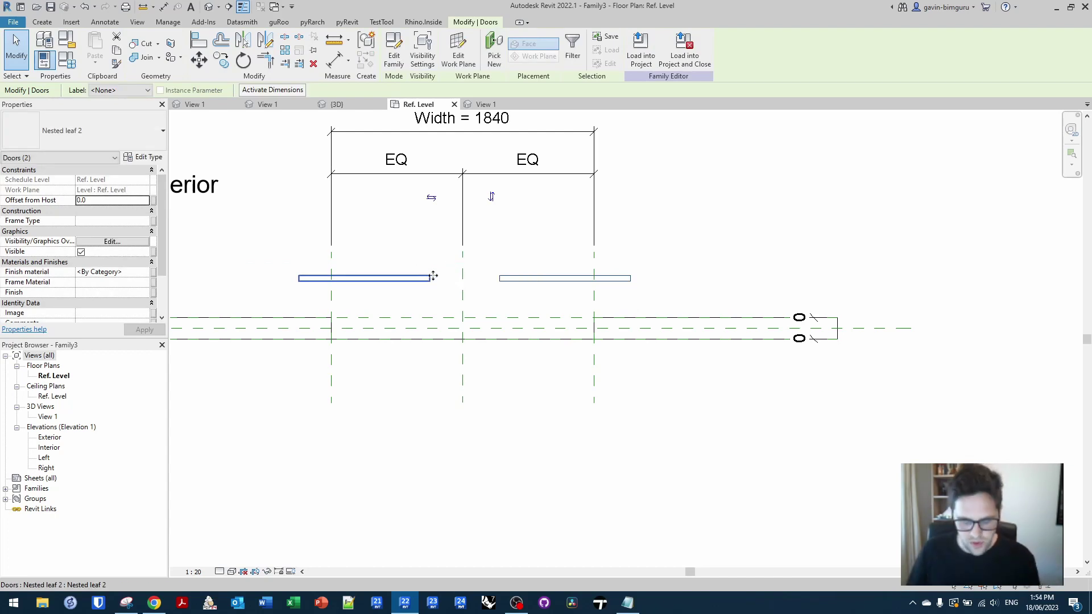
Copy a reference plane to just left of centre and mirror it to the right about the centre plane.
key(Escape)
click(463, 268)
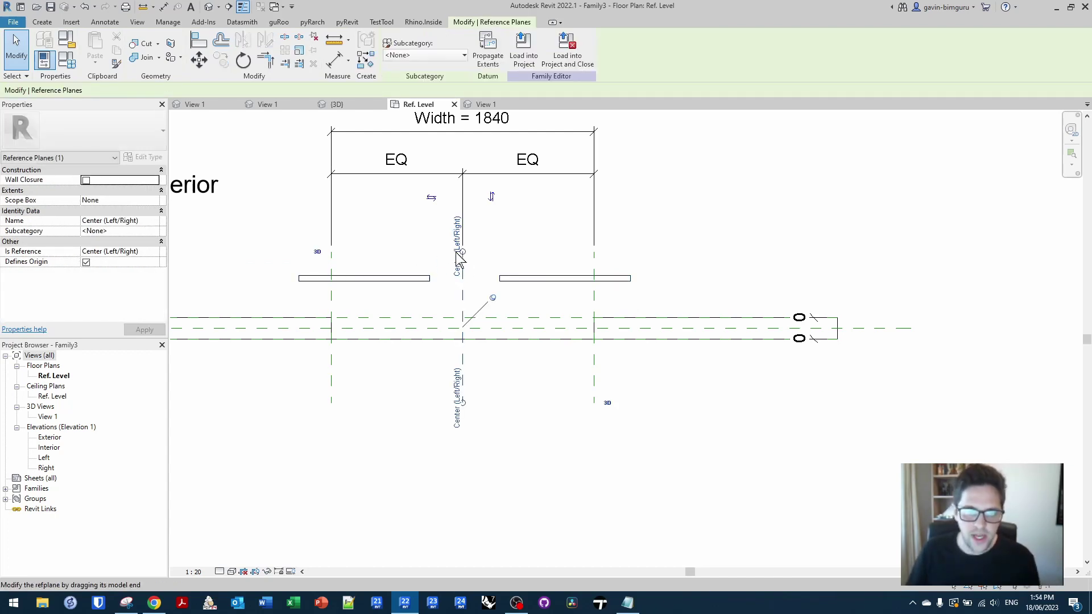
click(594, 247)
key(c)
key(o)
click(593, 260)
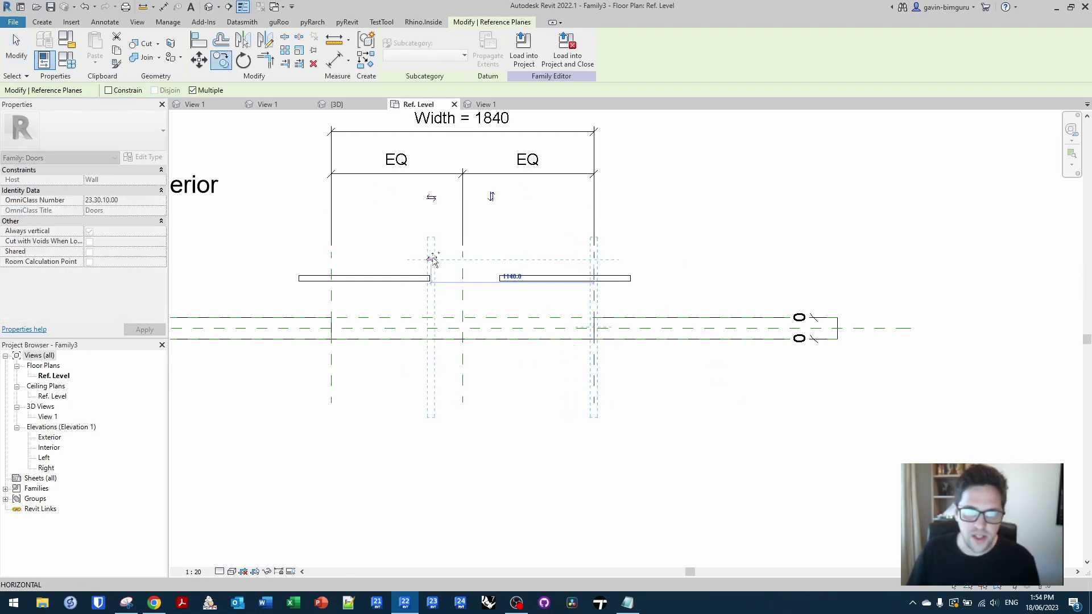
click(431, 250)
key(d)
key(m)
click(463, 252)
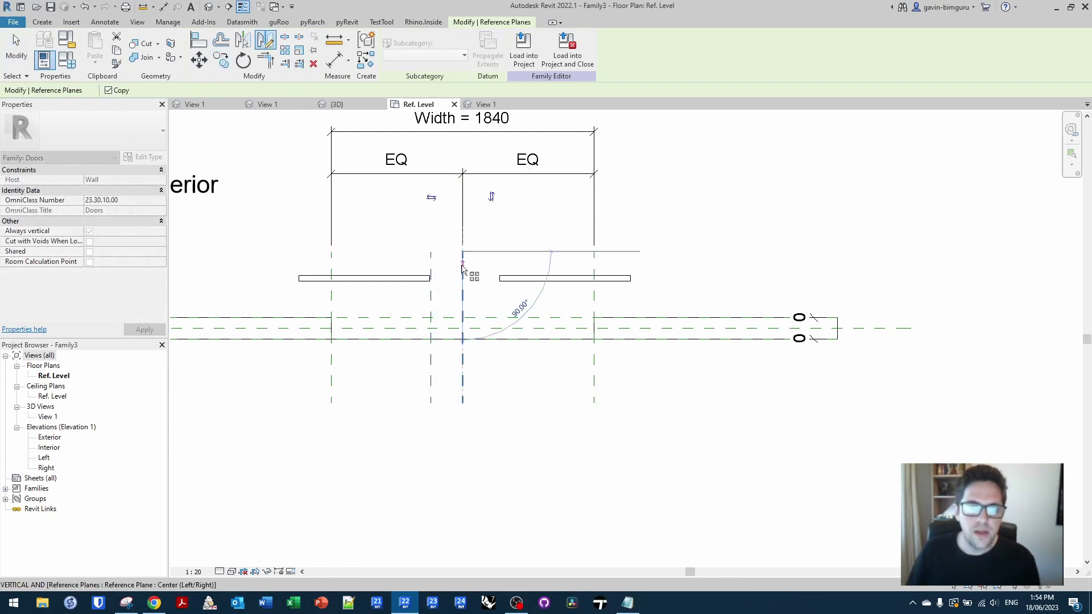
click(463, 301)
key(Escape)
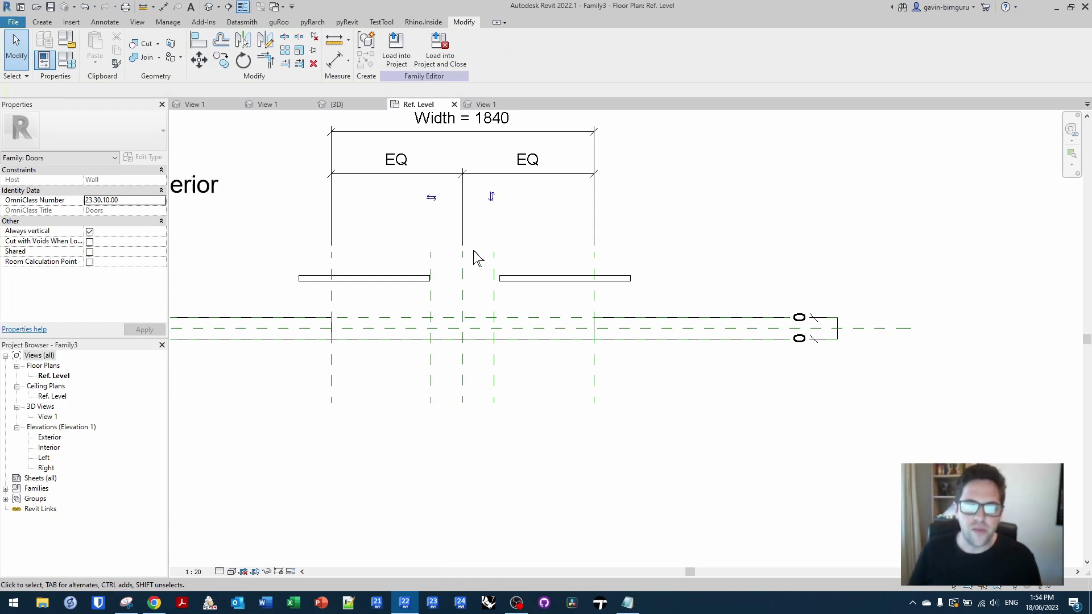
Dimension the left, centre and right planes in one string and set it to EQ.
key(d)
key(i)
click(430, 261)
click(463, 262)
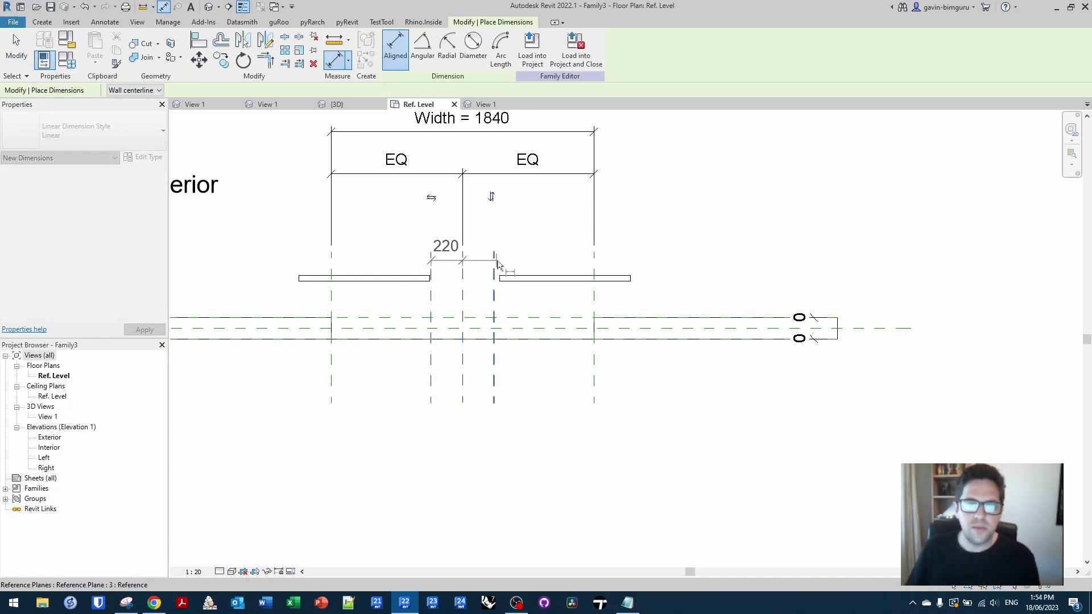
click(493, 262)
click(484, 244)
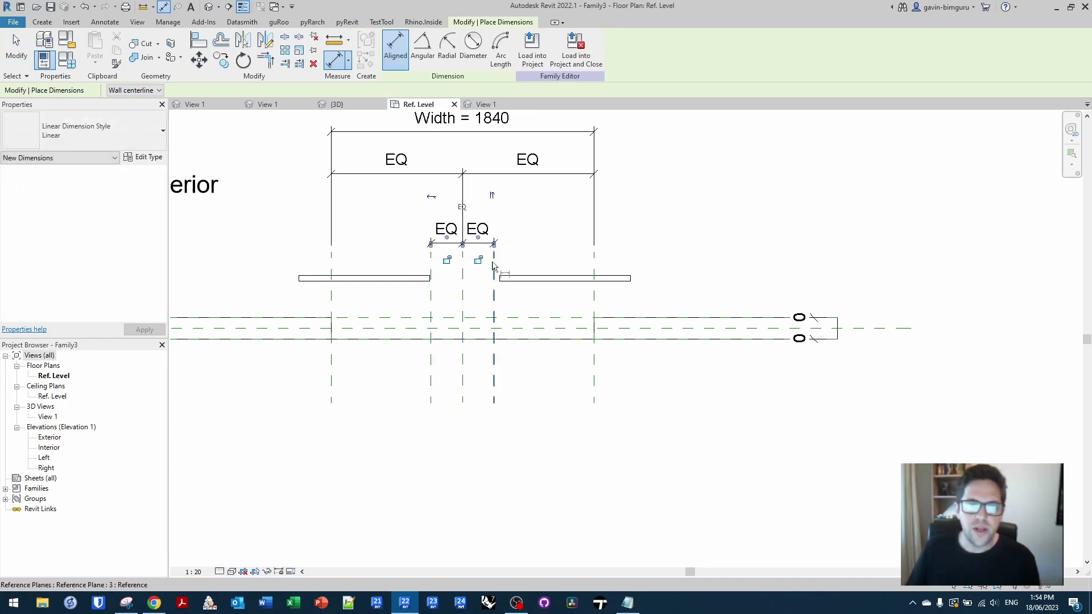
key(Escape)
Label the 440 gap with a new instance parameter 'Open distance' grouped under Other.
click(480, 213)
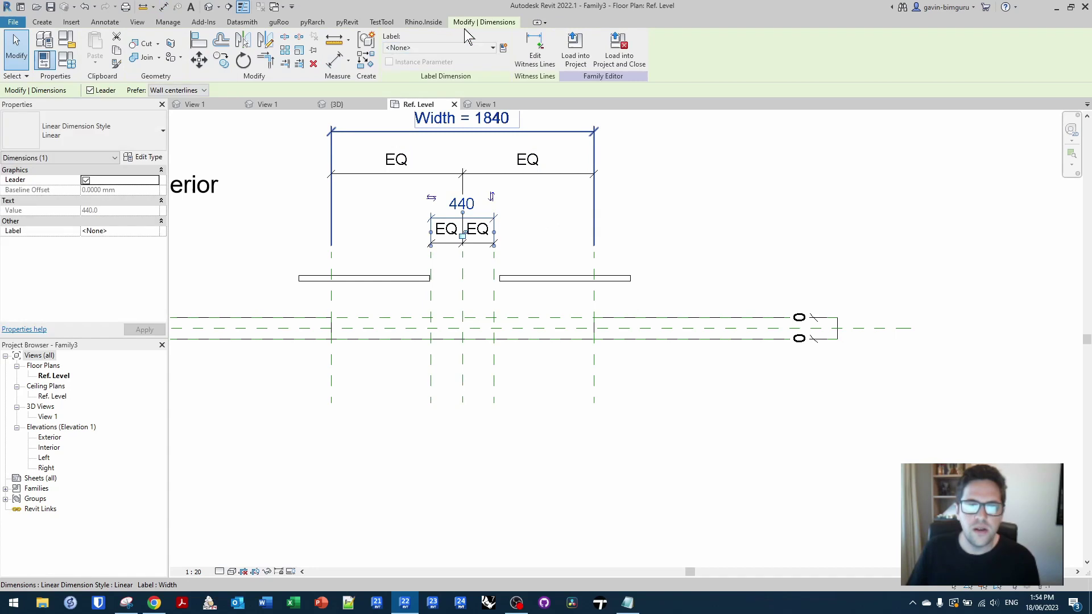
click(503, 48)
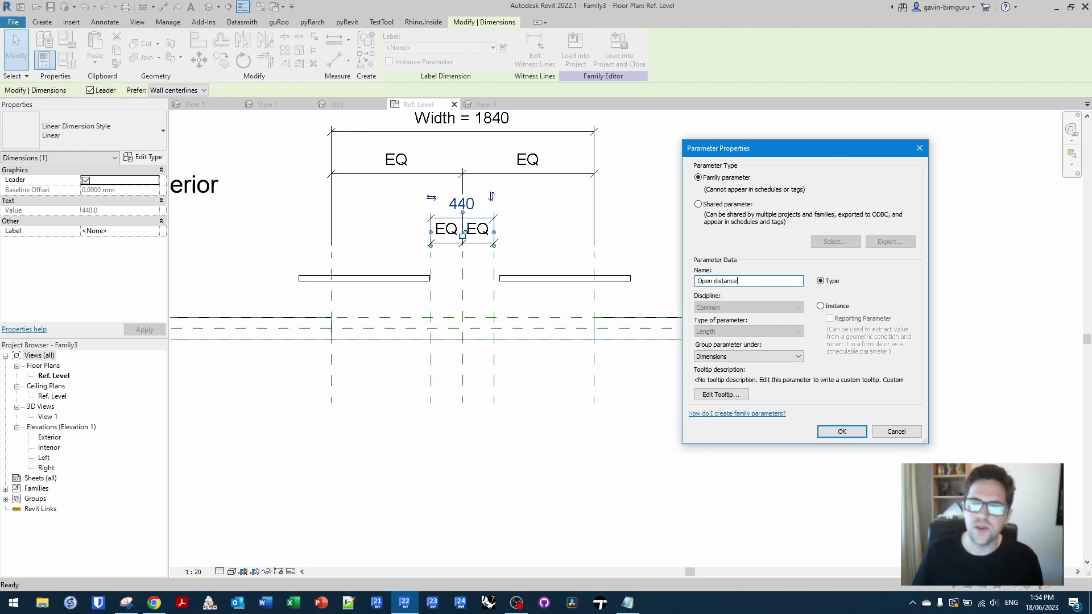
click(773, 356)
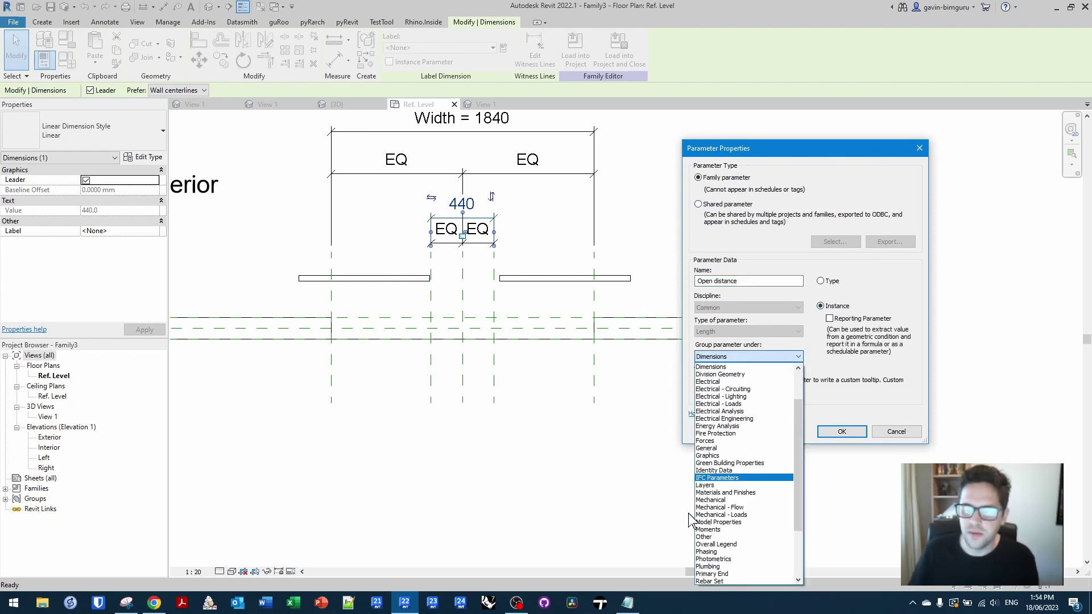
click(714, 537)
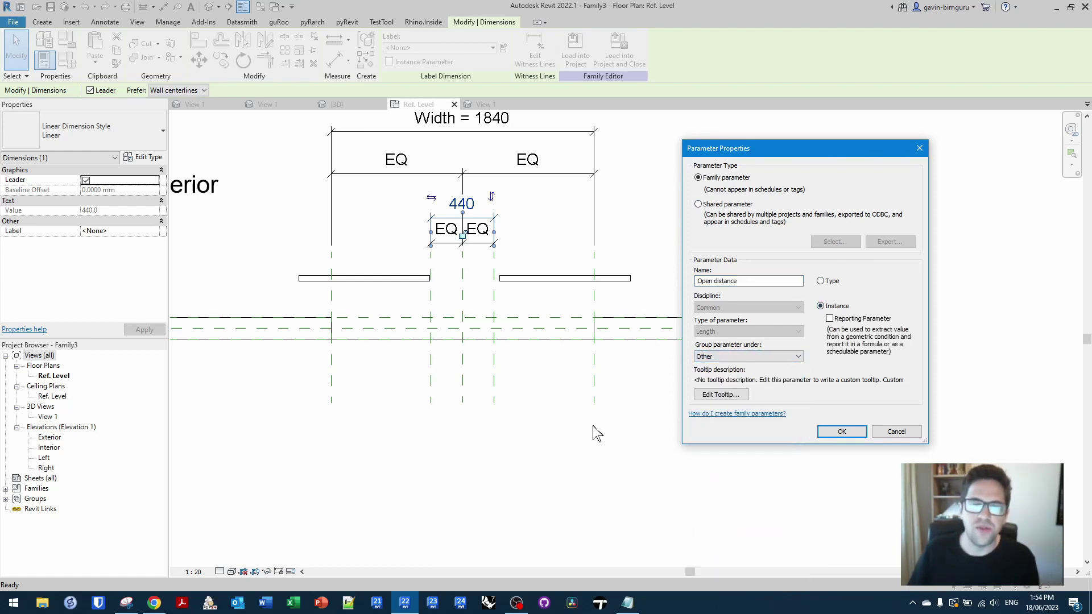
key(Return)
key(Escape)
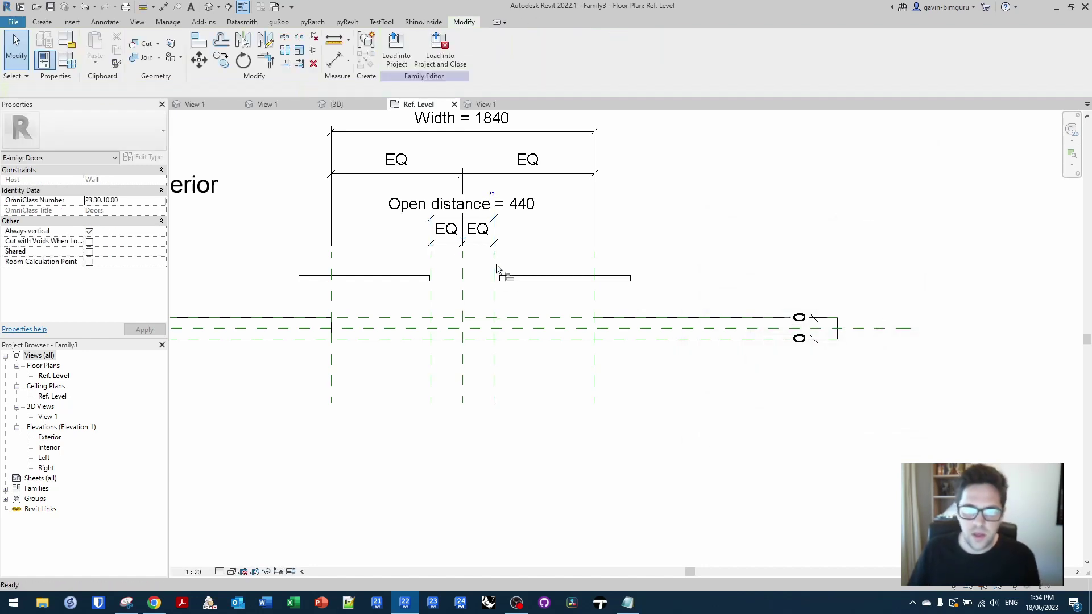
Draw a new horizontal reference plane spanning the door.
key(a)
key(l)
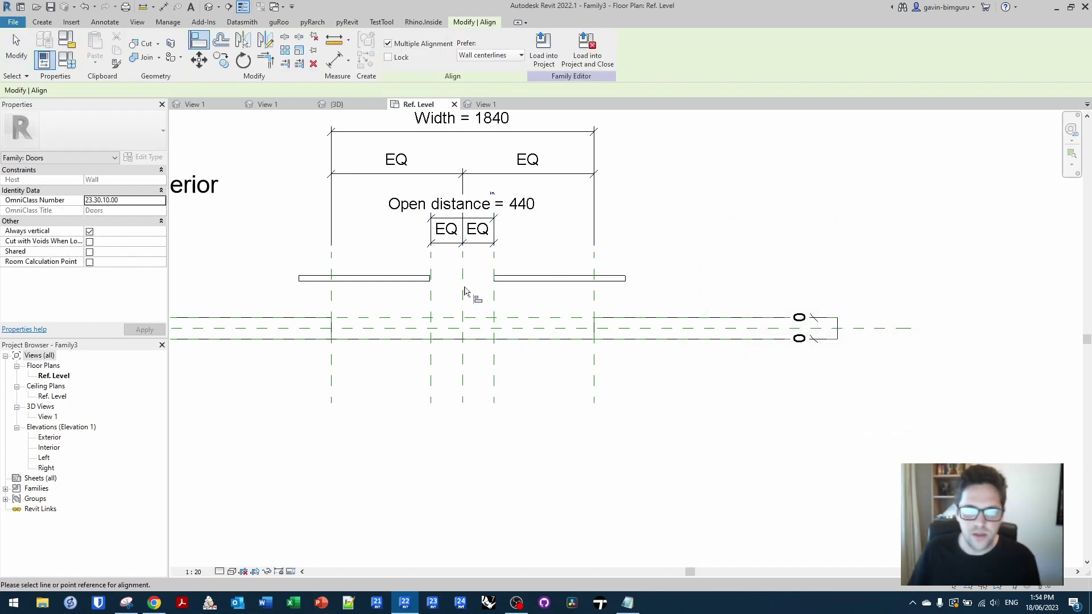
click(432, 269)
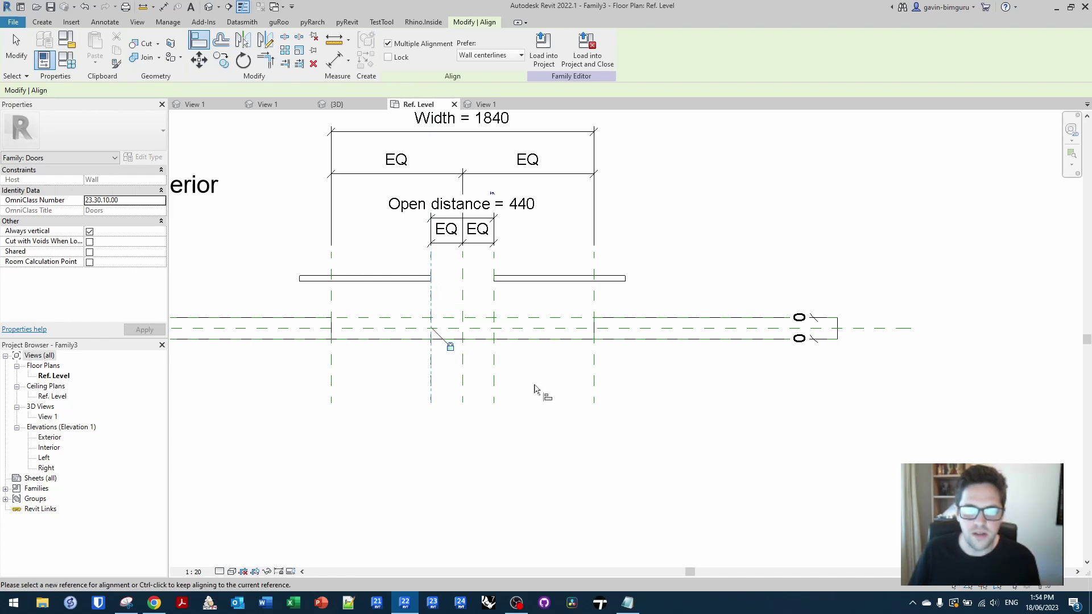
key(Escape)
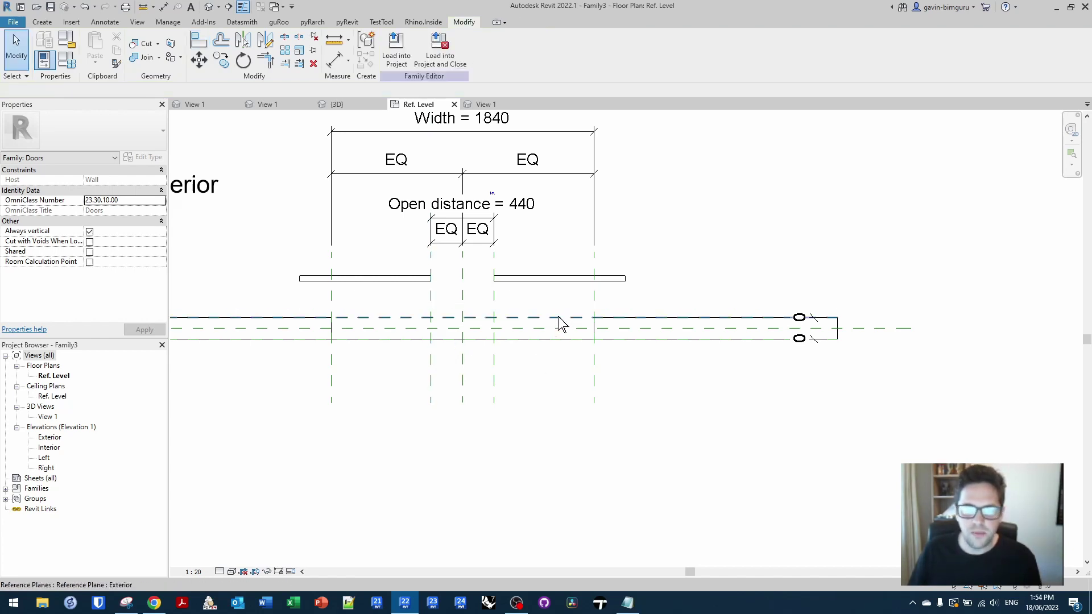
key(r)
key(p)
click(287, 308)
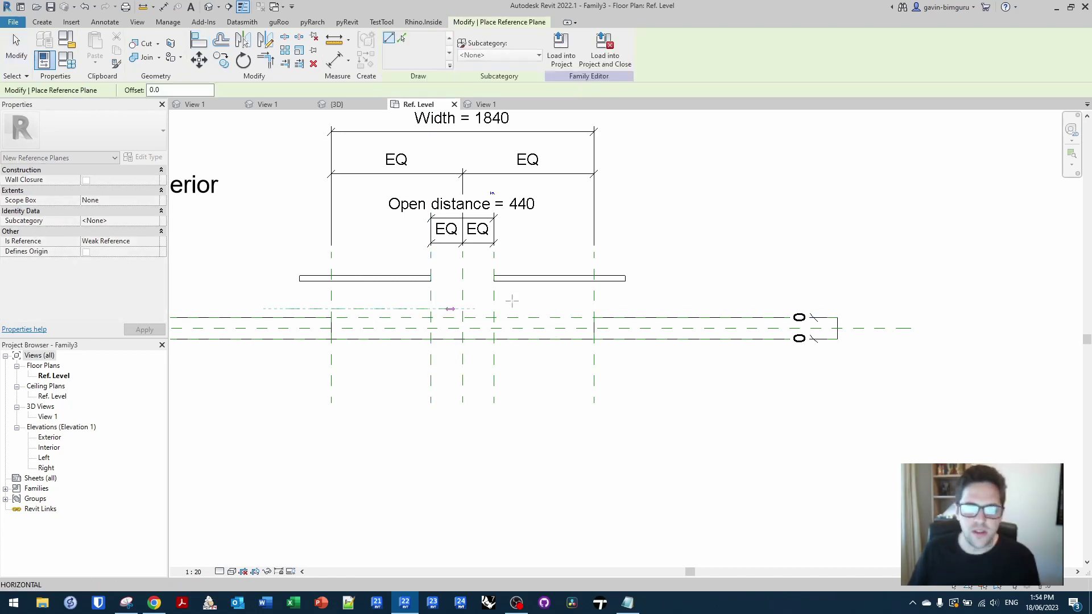
click(640, 308)
key(Escape)
click(567, 309)
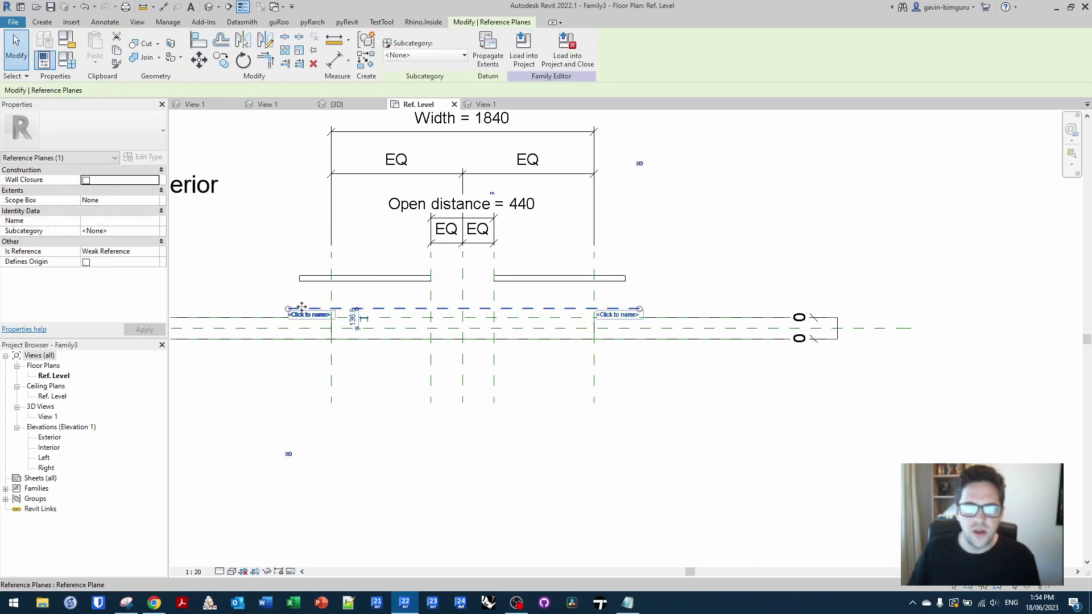
scroll(355, 310, up, 4)
Move the new reference plane 40 from the wall face.
key(m)
key(v)
click(349, 306)
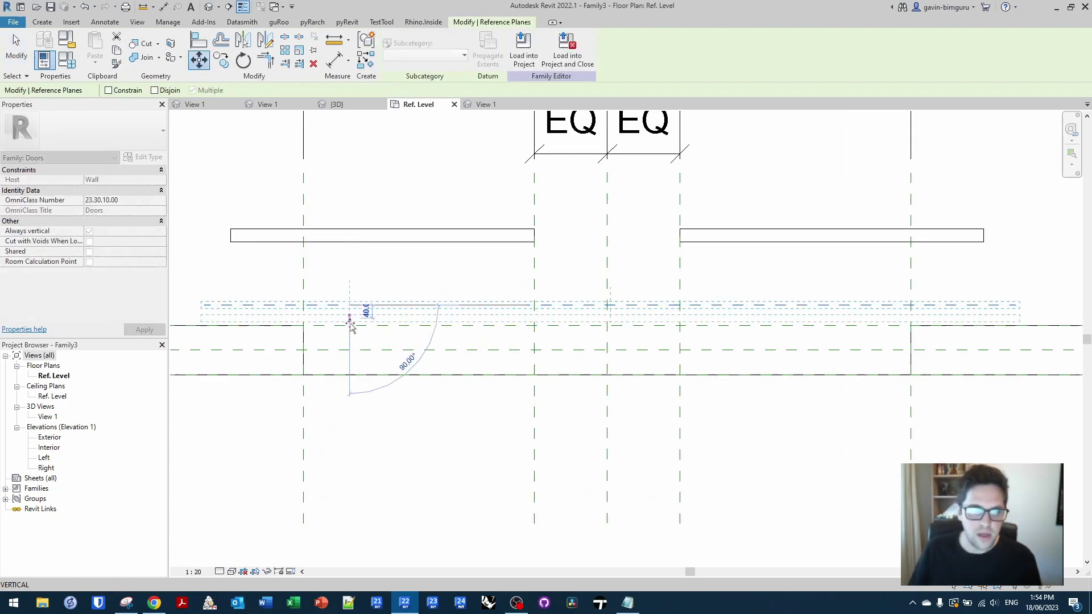
text(40)
key(Return)
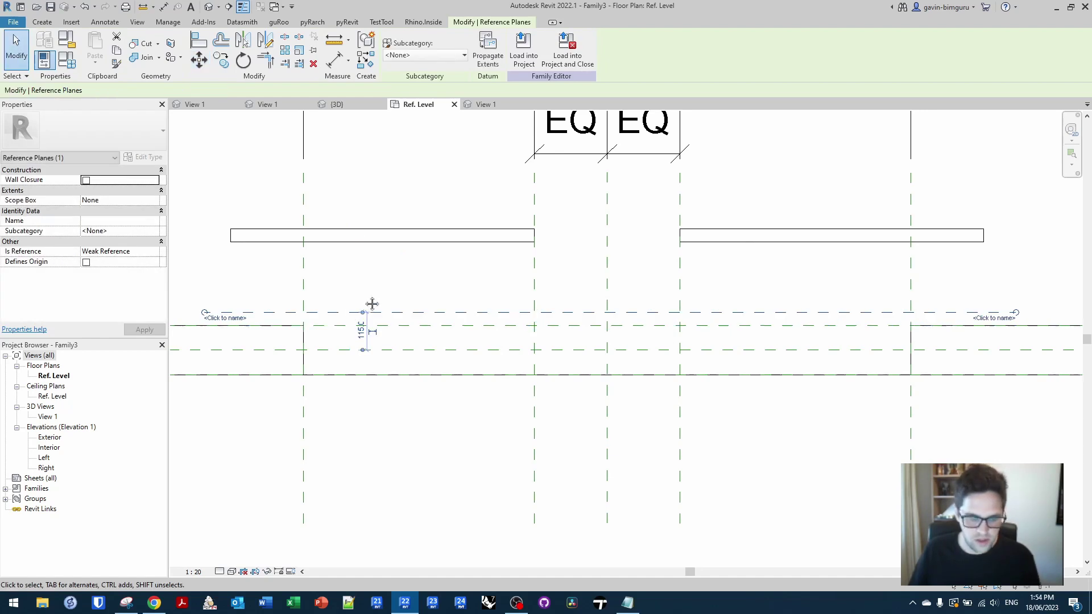
Dimension the plane to the wall face and label the 40 dimension Thickness.
key(d)
key(i)
click(403, 325)
scroll(407, 309, down, 3)
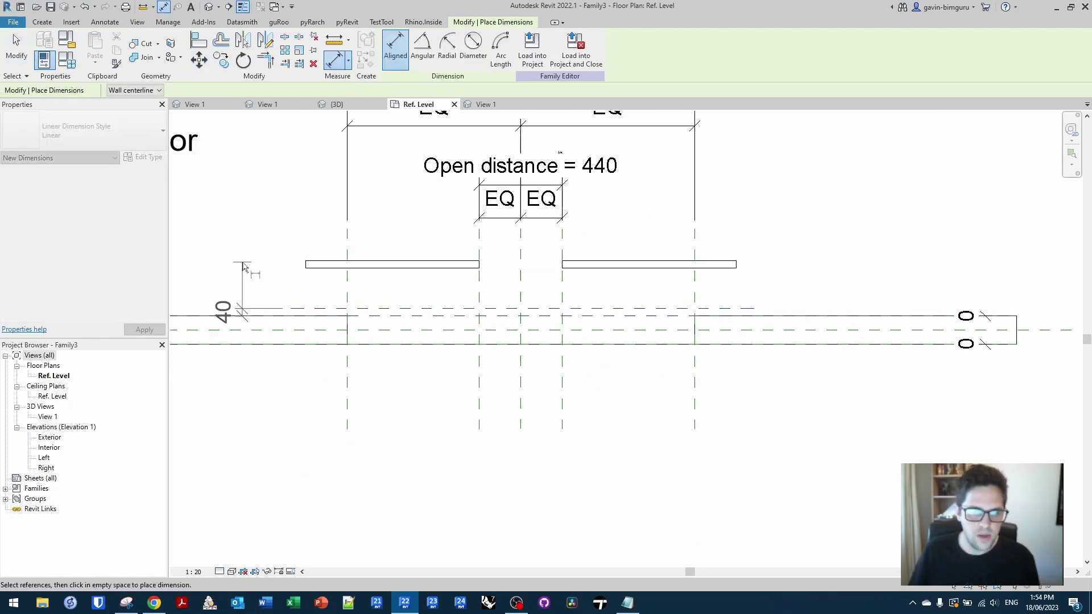
click(243, 279)
key(Escape)
click(461, 48)
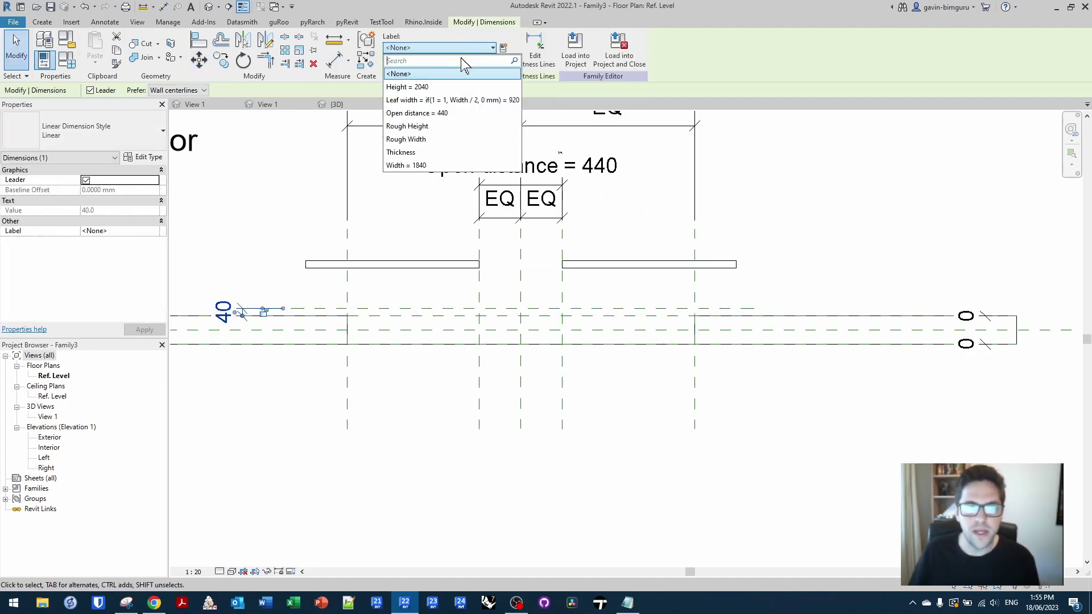
click(415, 152)
click(609, 266)
Associate both leaves' type Thickness with Family3's Thickness parameter.
ctrl+click(444, 267)
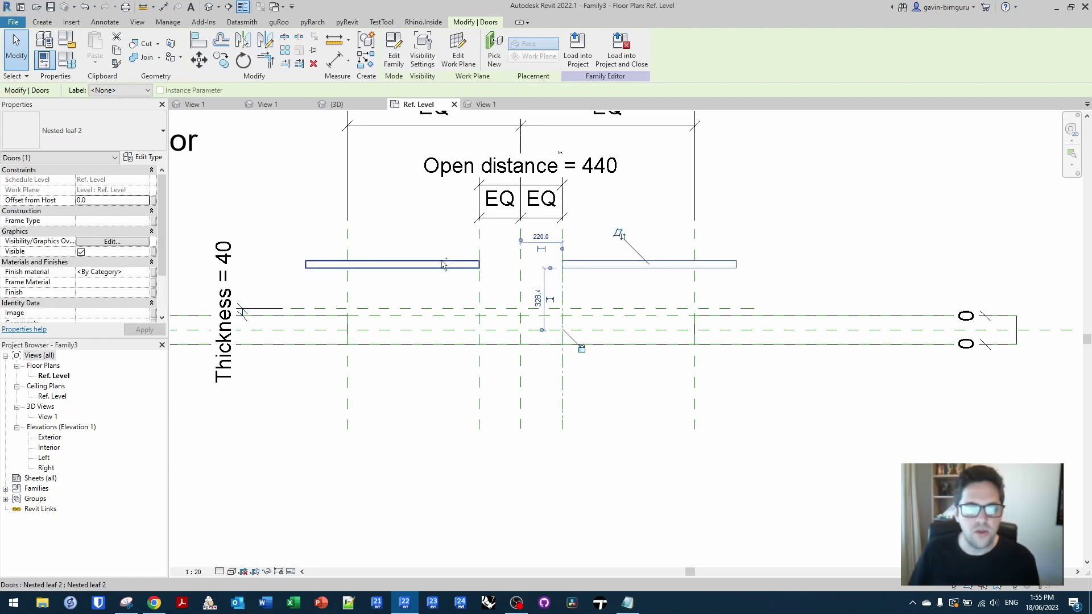
scroll(118, 276, down, 2)
click(149, 158)
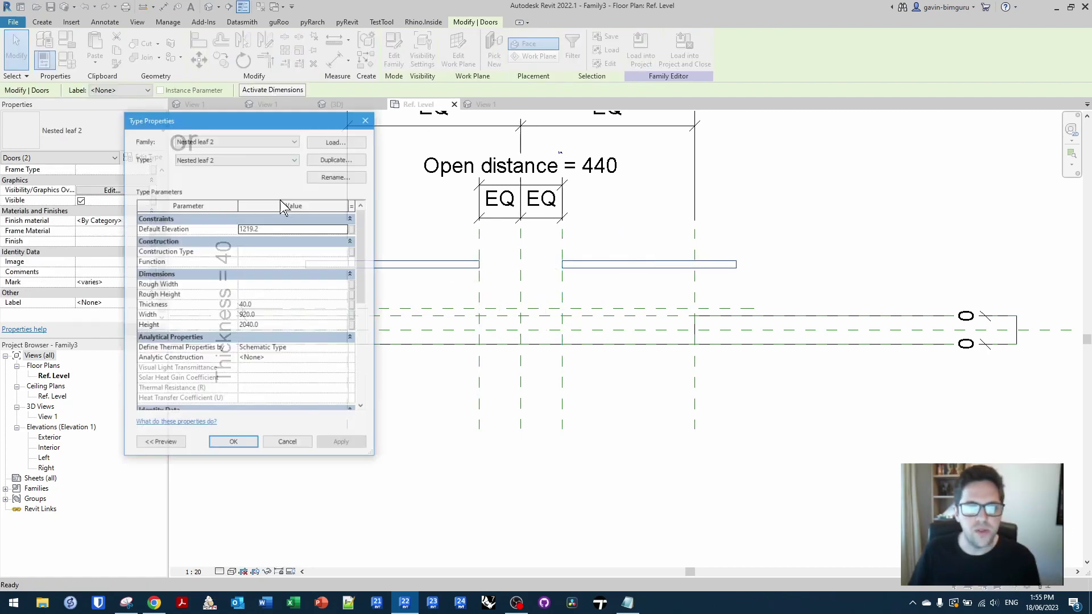
click(353, 305)
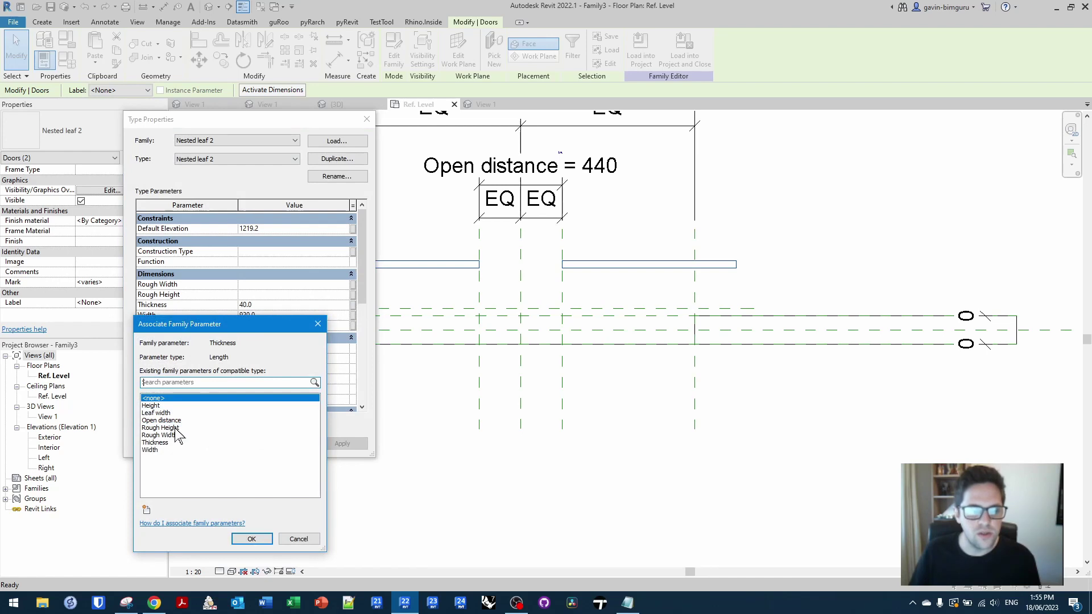
click(176, 446)
click(246, 533)
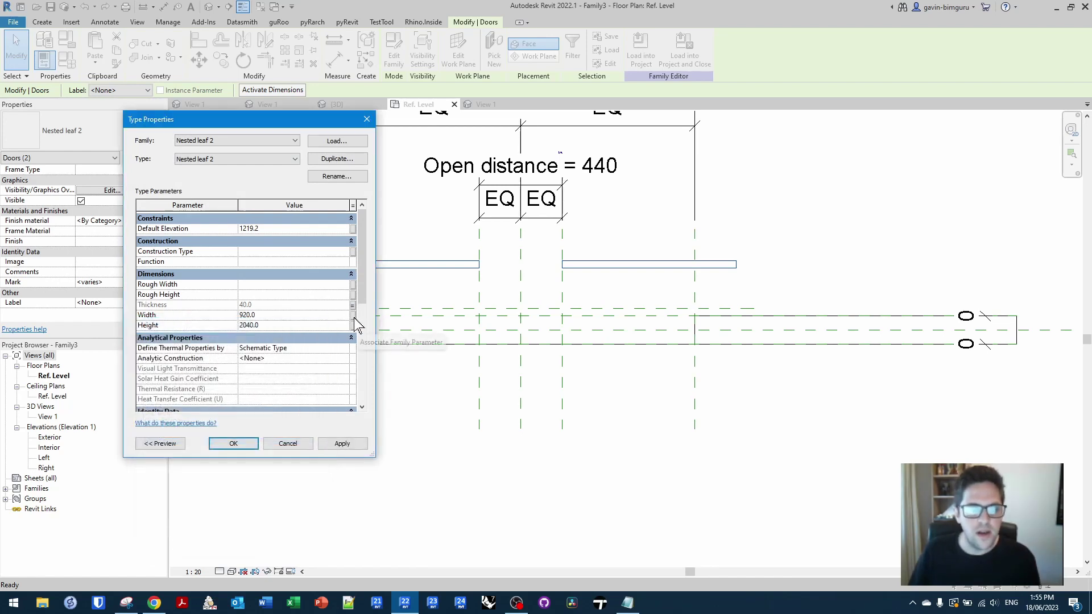
click(232, 444)
Open the Nested leaf 2 family for editing from the left leaf.
key(Escape)
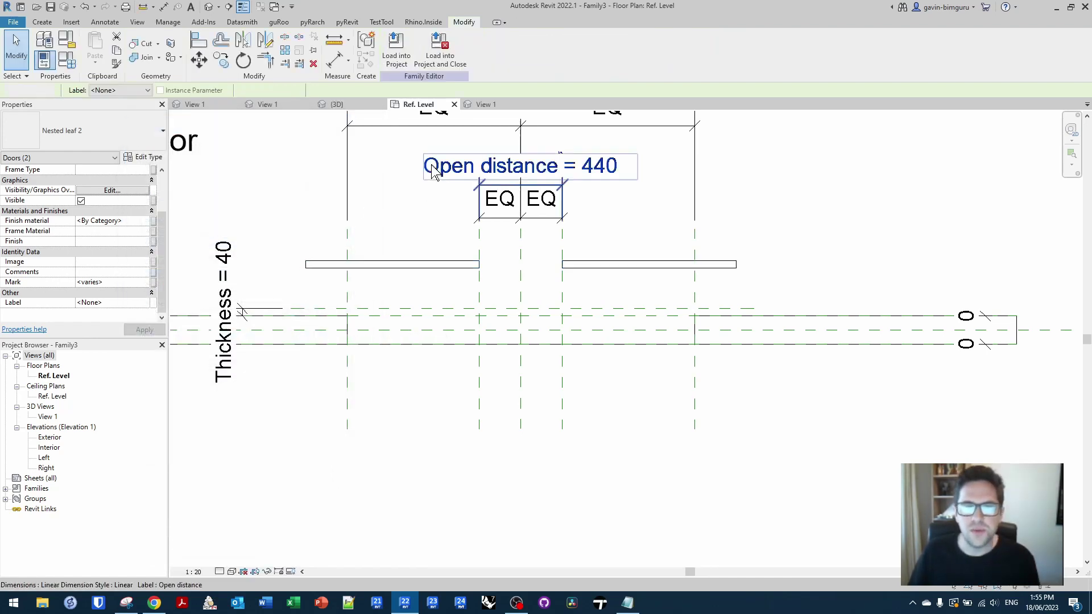
click(417, 261)
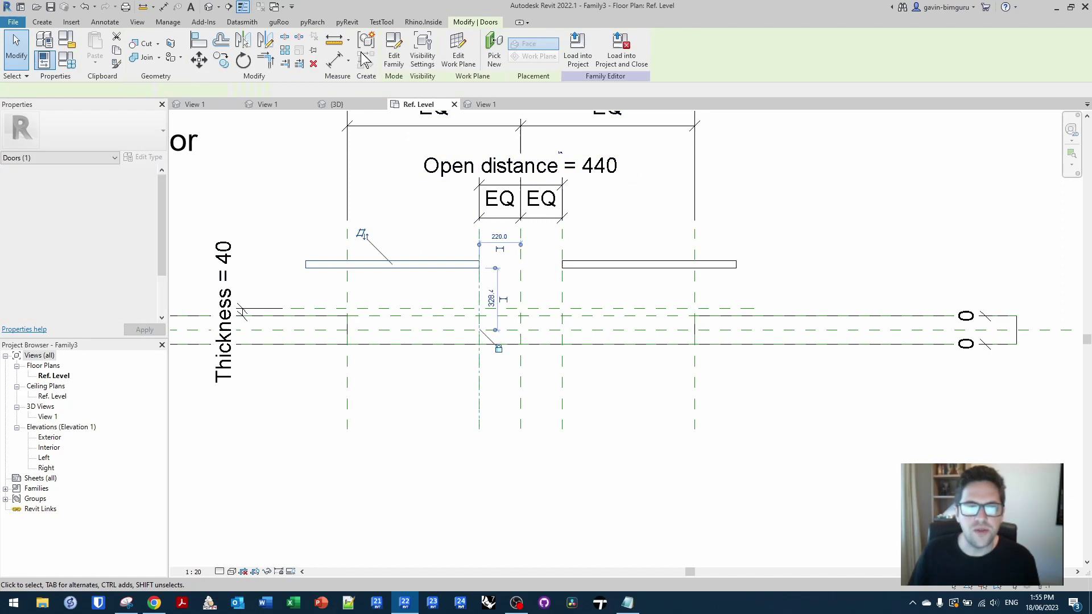
click(402, 57)
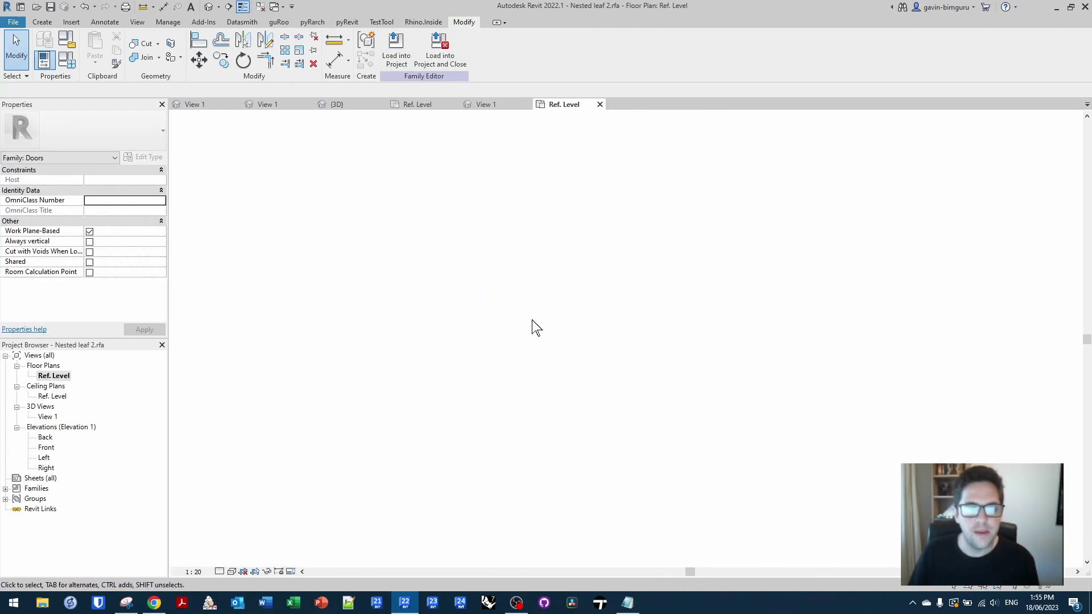
Review the family parameters, checking the Height parameter.
click(664, 300)
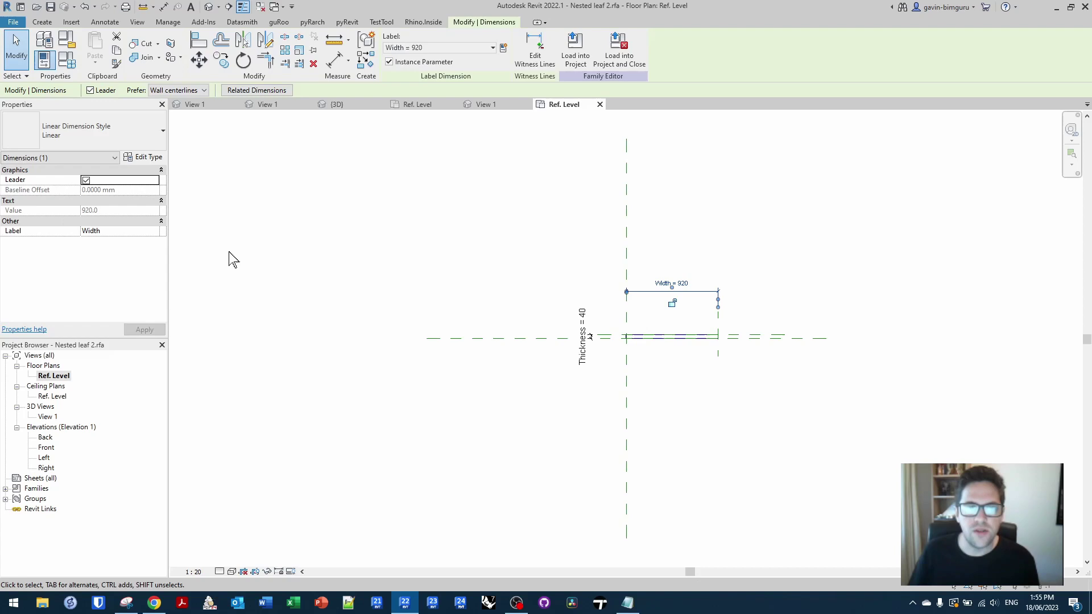
click(66, 59)
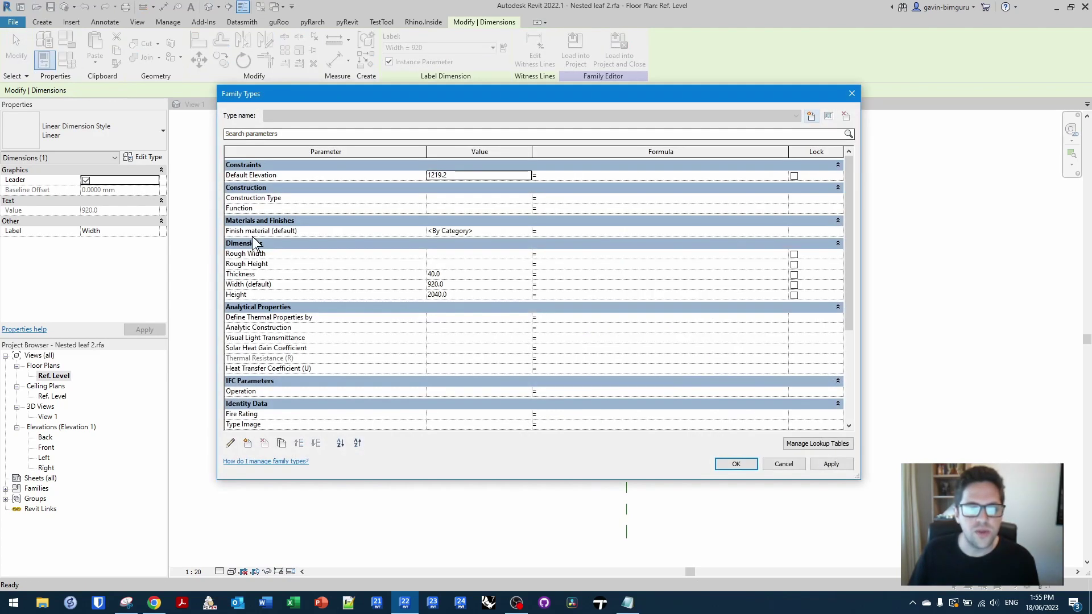
click(273, 296)
key(Return)
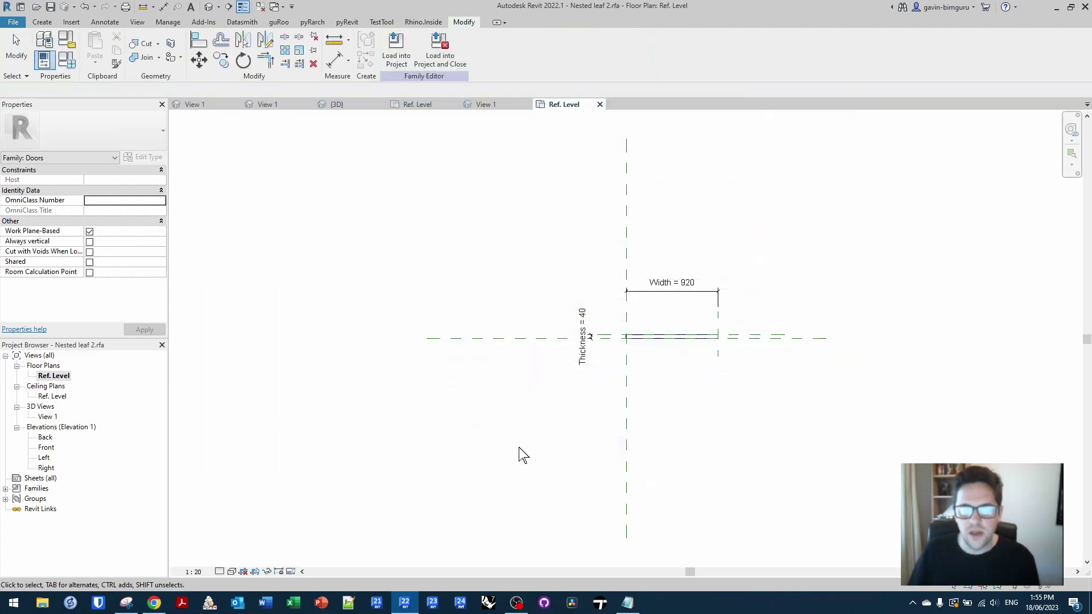
Draw a horizontal reference plane below the leaf.
key(r)
key(p)
click(705, 402)
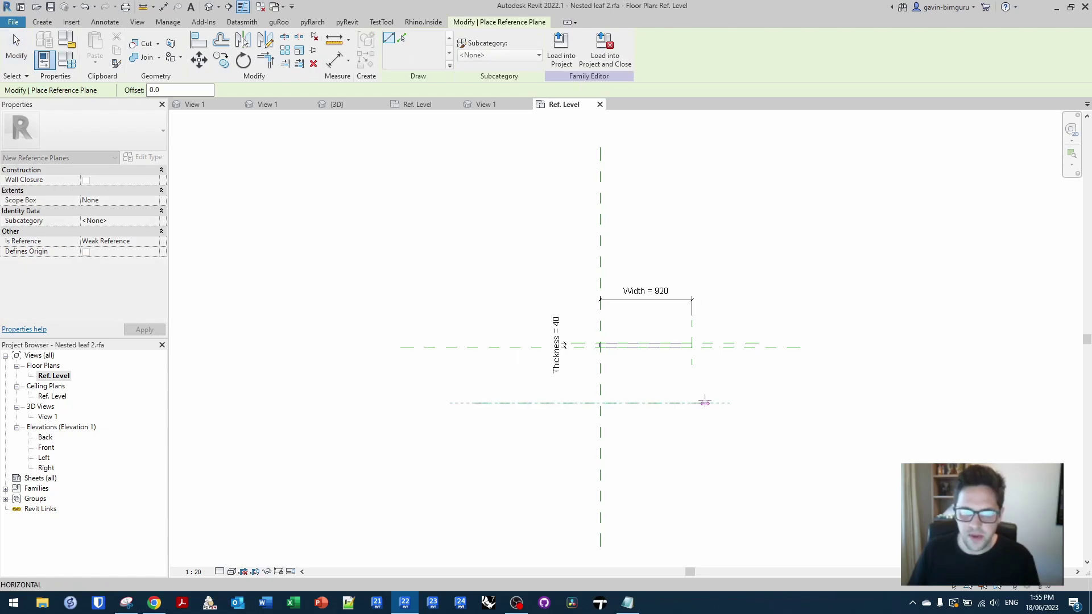
click(474, 402)
Dimension from the centre plane to the new plane and label it Height (2040).
key(d)
key(i)
key(f)
key(t)
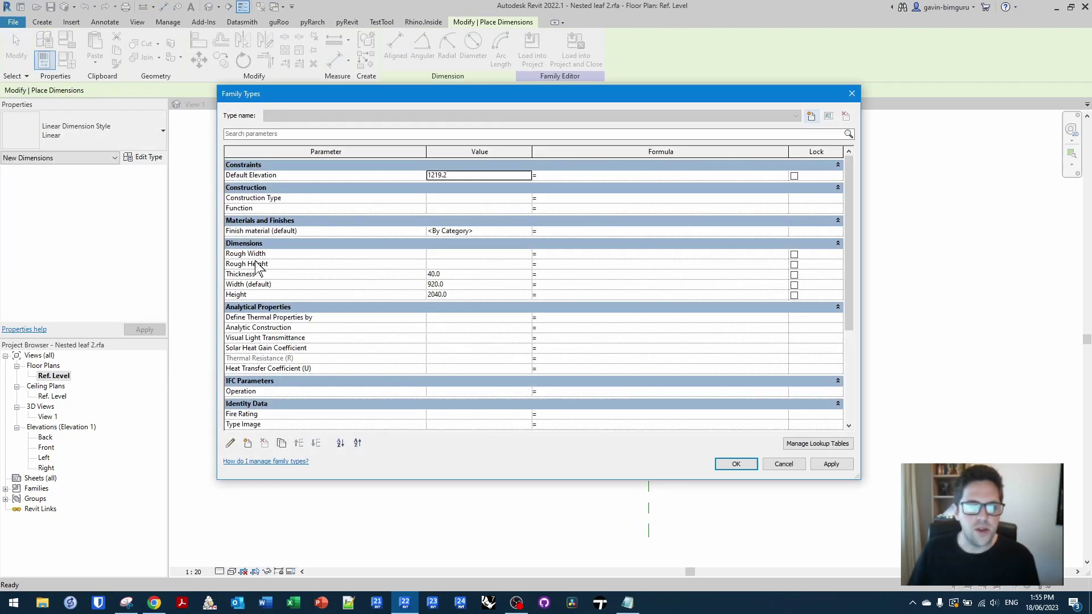
click(255, 294)
click(230, 443)
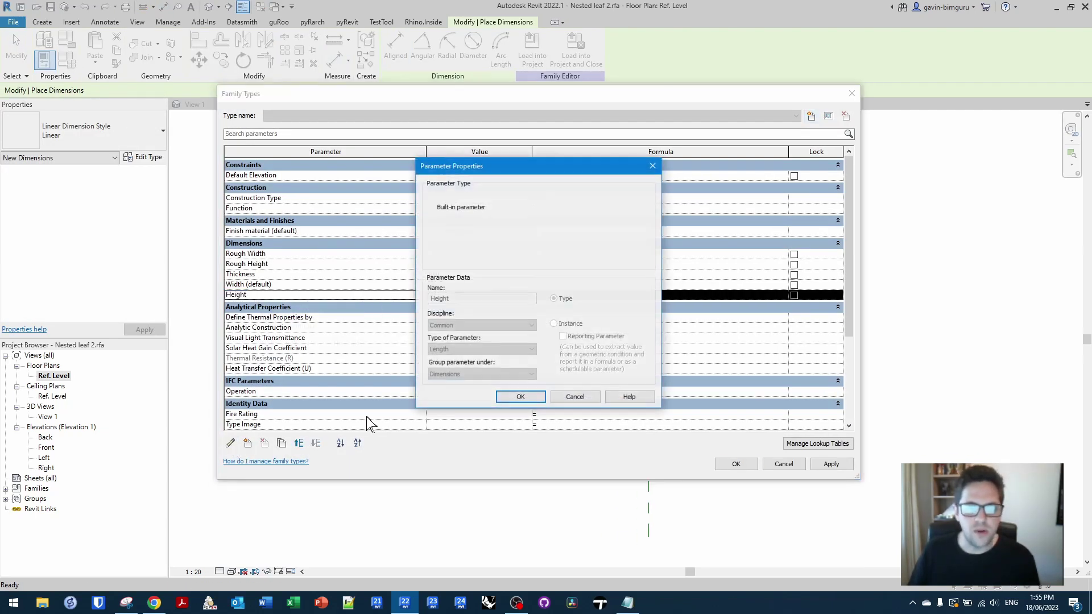
key(Escape)
key(Escape)
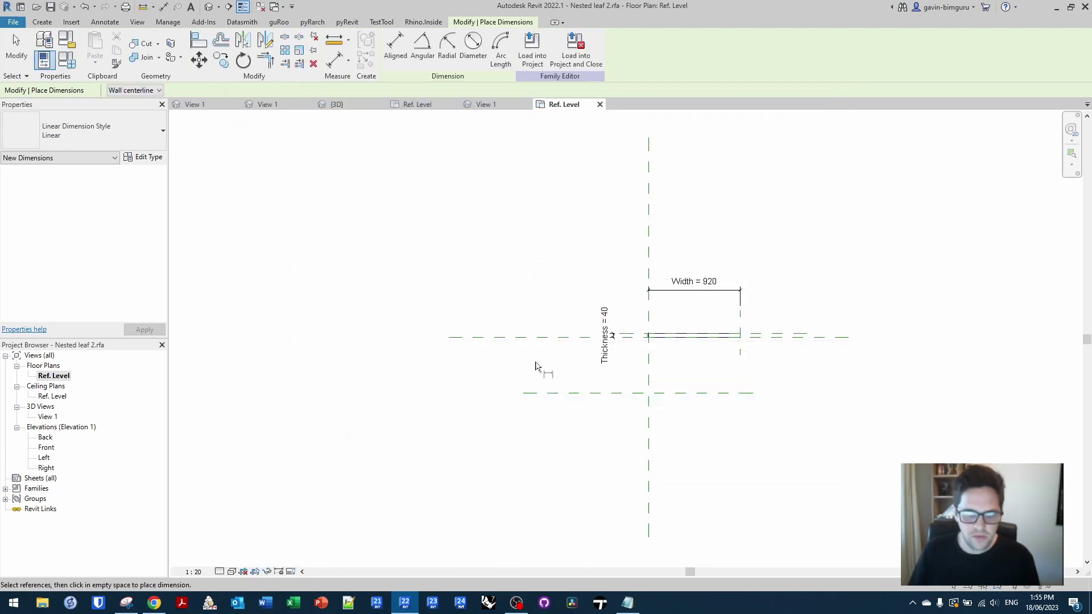
click(561, 392)
click(550, 365)
key(Escape)
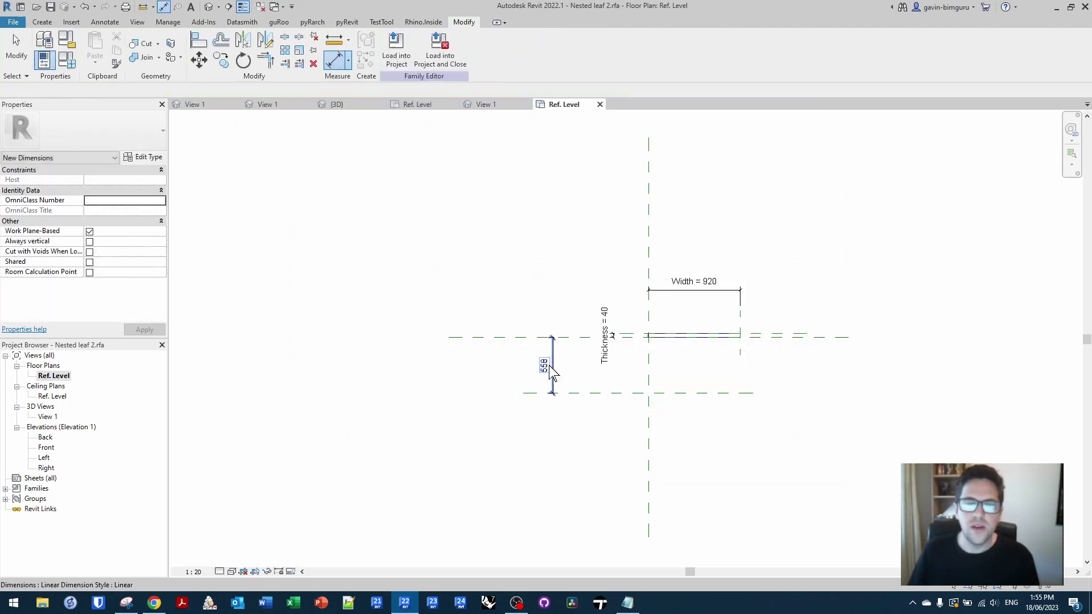
click(431, 49)
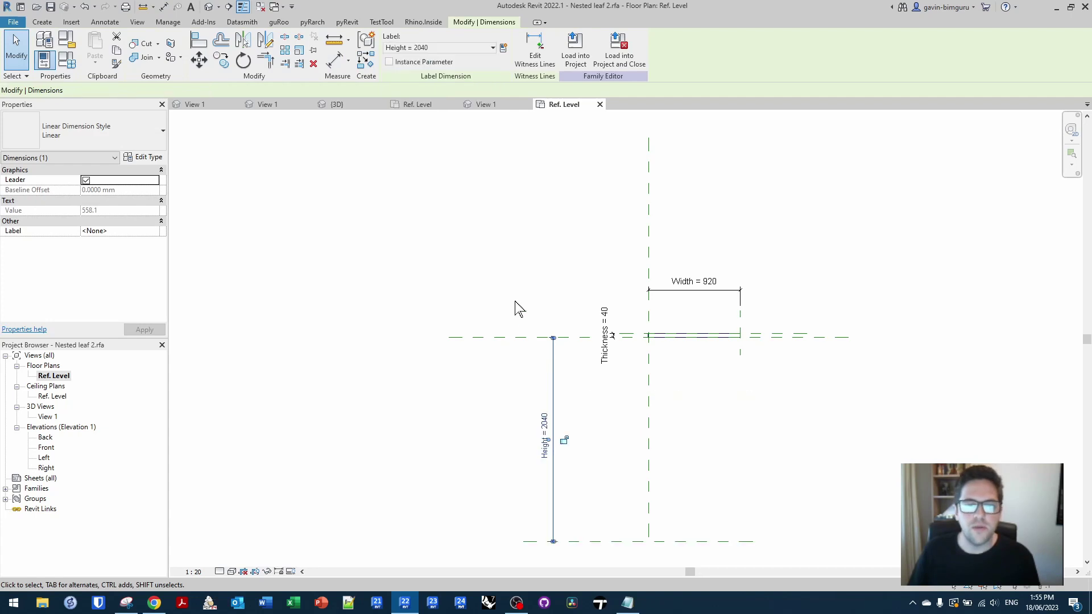
click(422, 63)
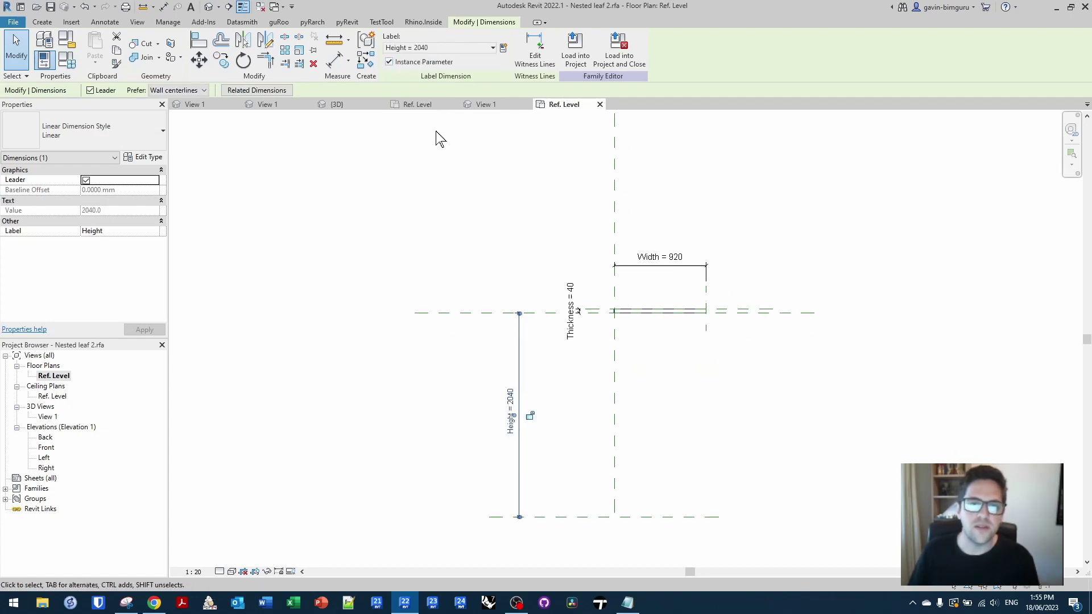
Reload the edited leaf into Family3, overwriting the existing version.
click(396, 307)
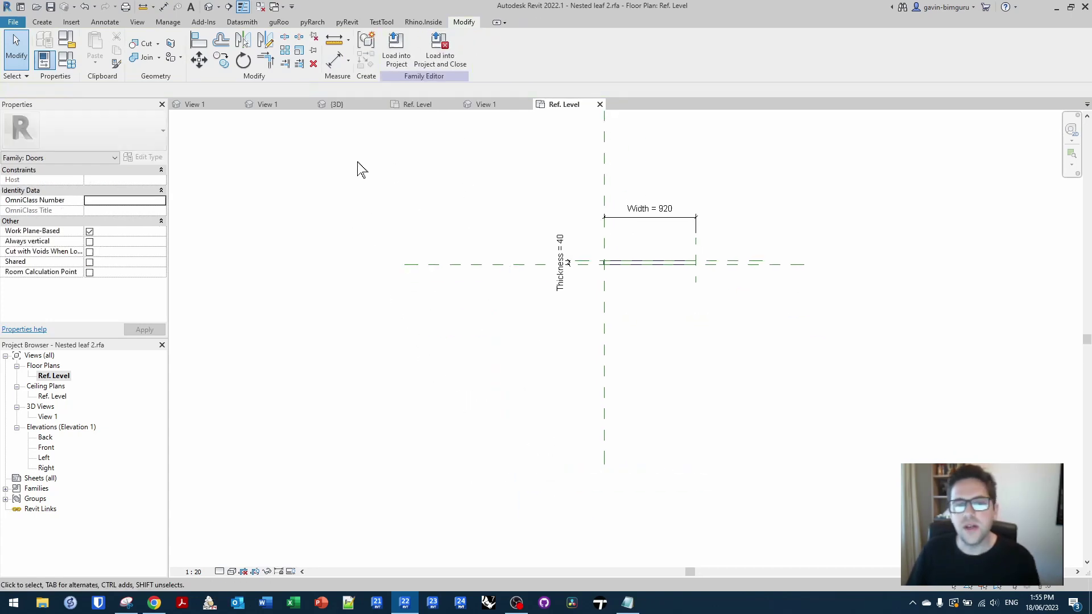
click(396, 54)
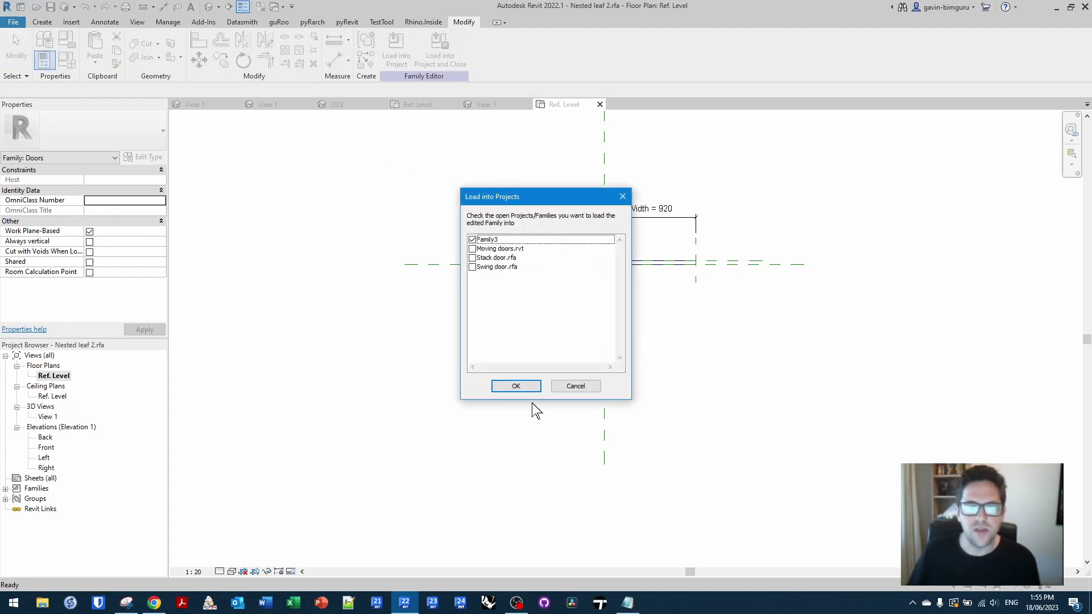
click(515, 387)
click(512, 273)
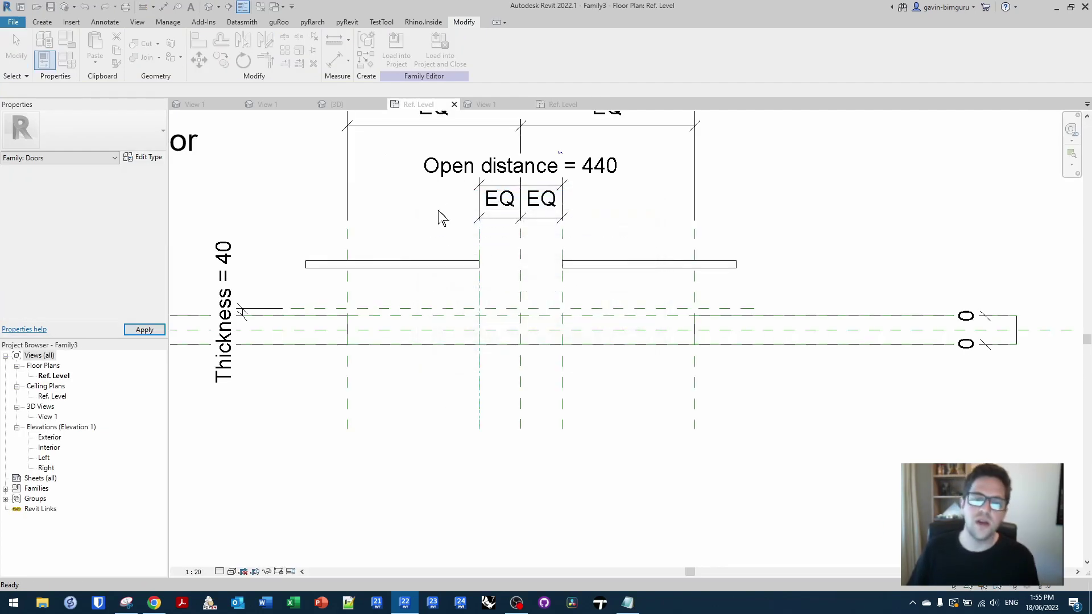
Link both nested leaves' Width and Height to the host door's Width and Height parameters.
click(455, 265)
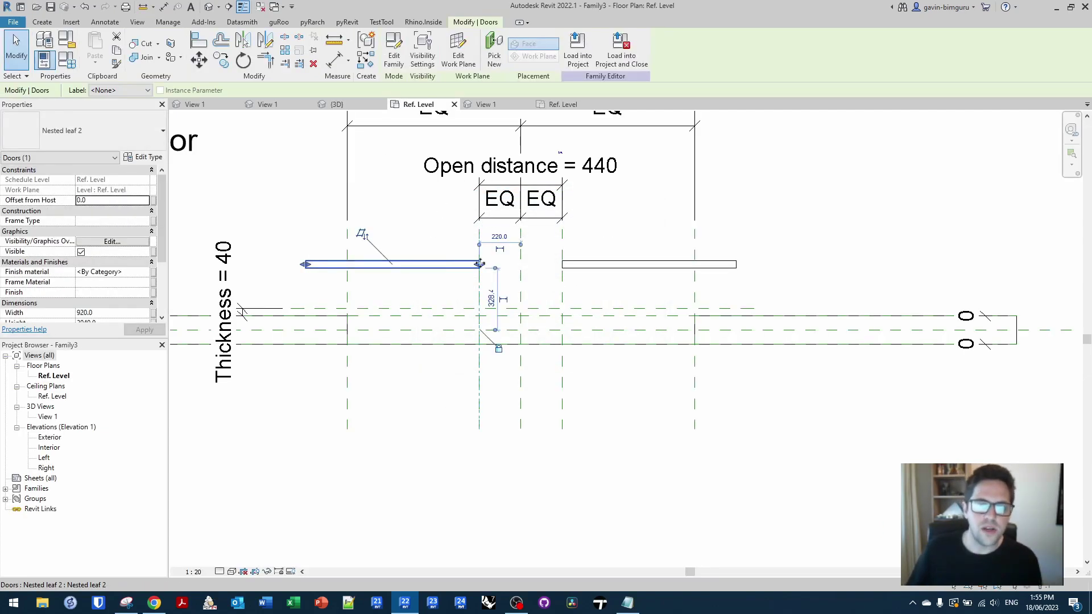
ctrl+click(636, 267)
scroll(128, 291, down, 1)
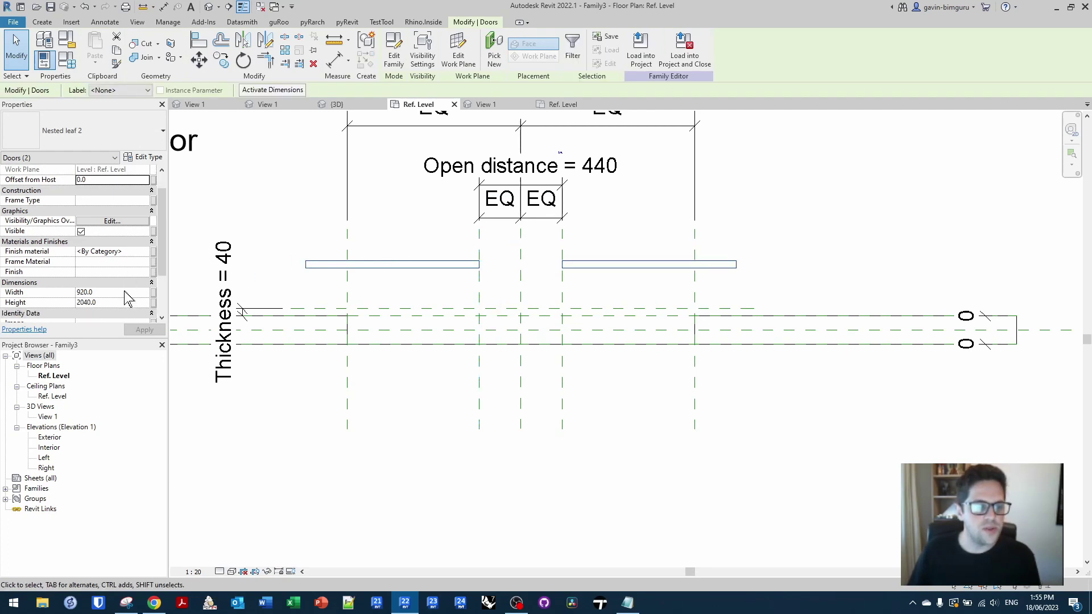
click(153, 293)
double_click(173, 415)
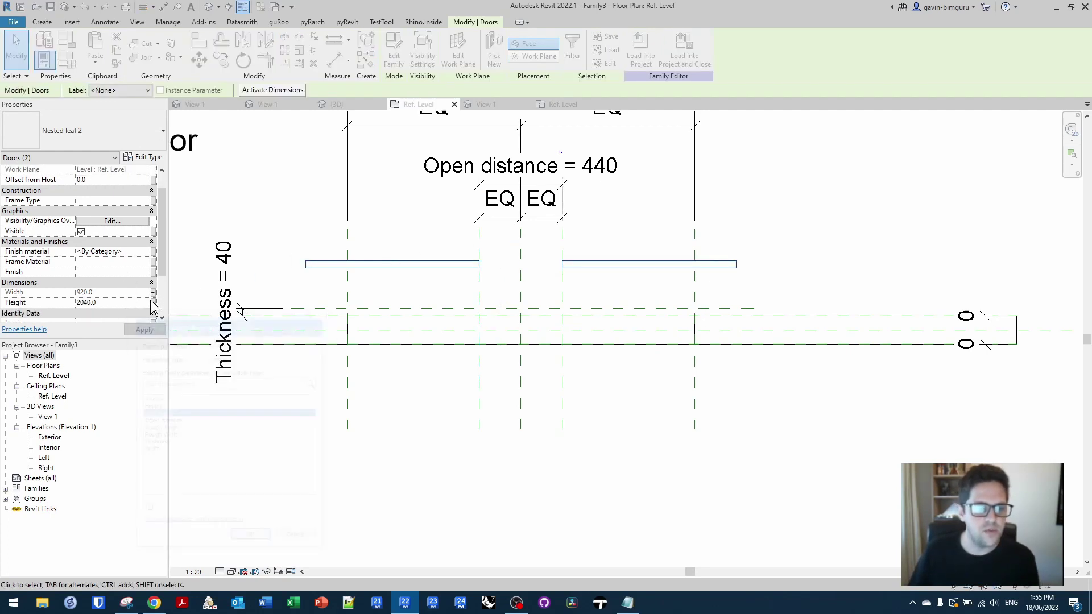
click(154, 302)
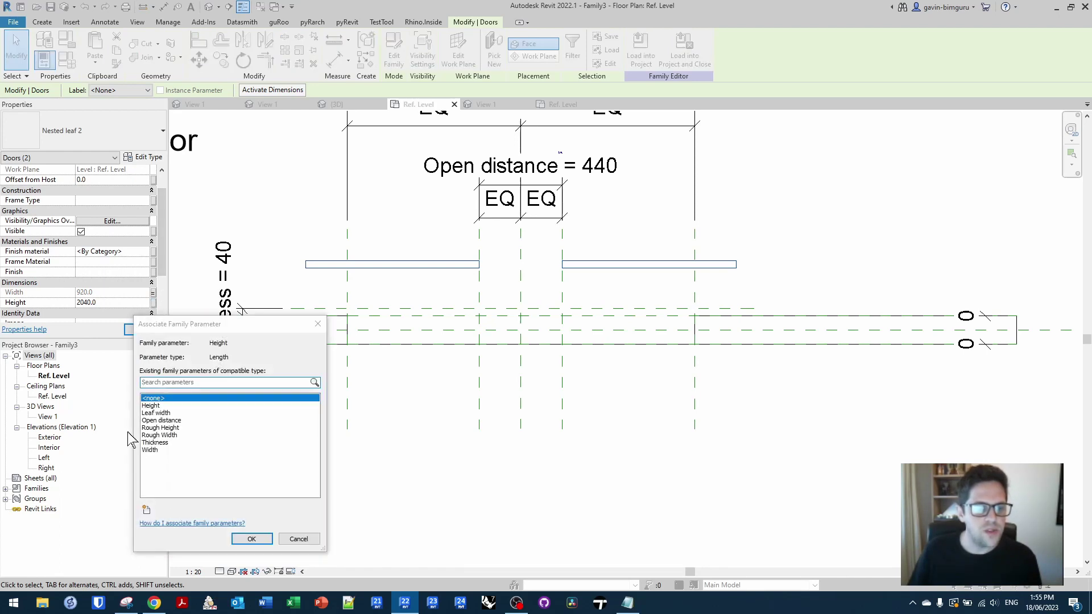
double_click(151, 405)
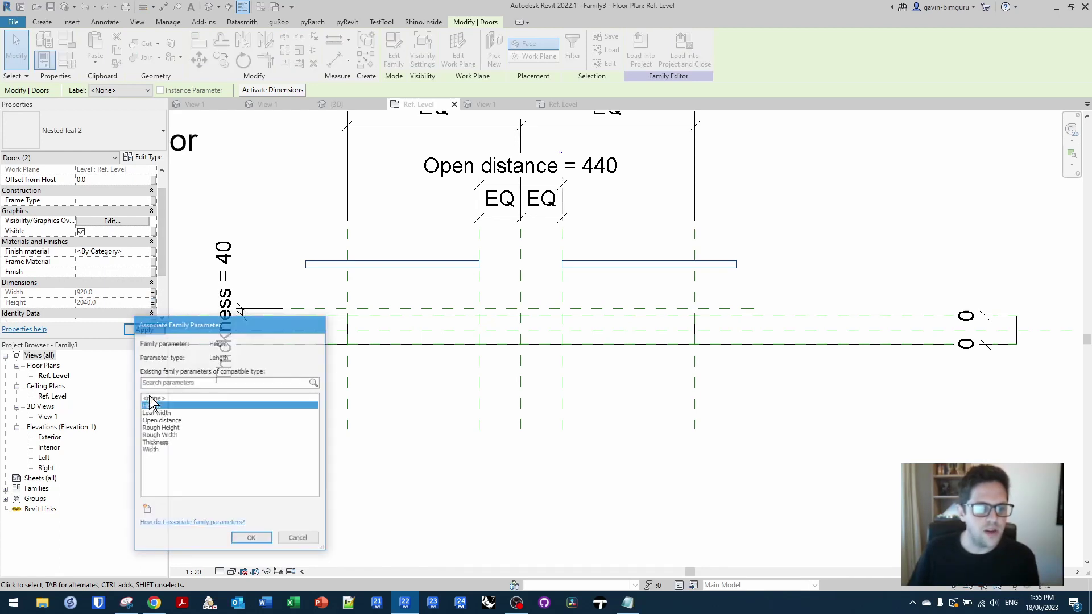
click(154, 251)
key(Escape)
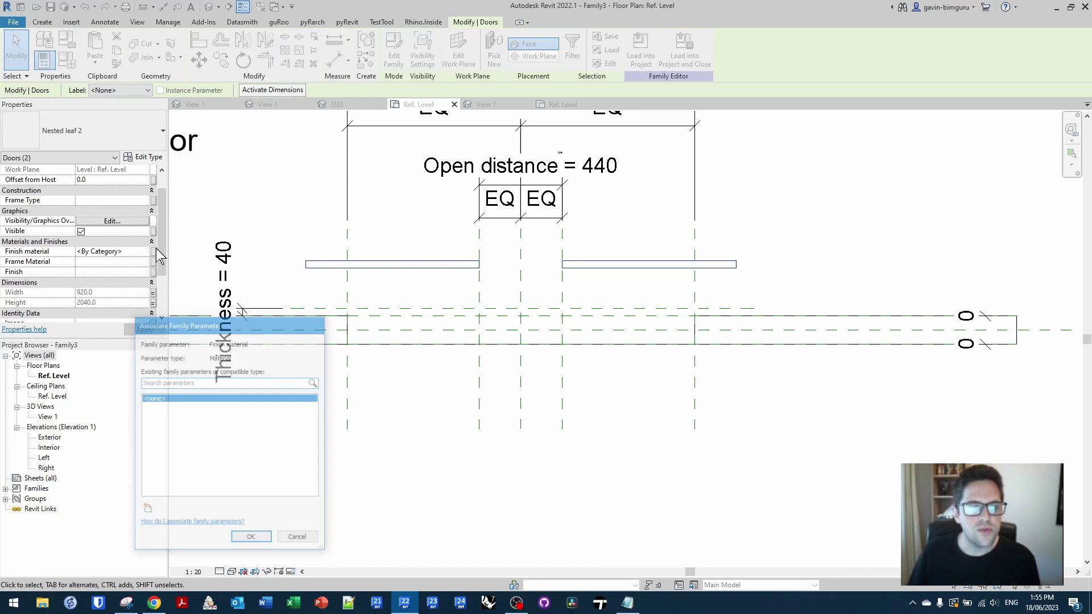
scroll(137, 278, down, 2)
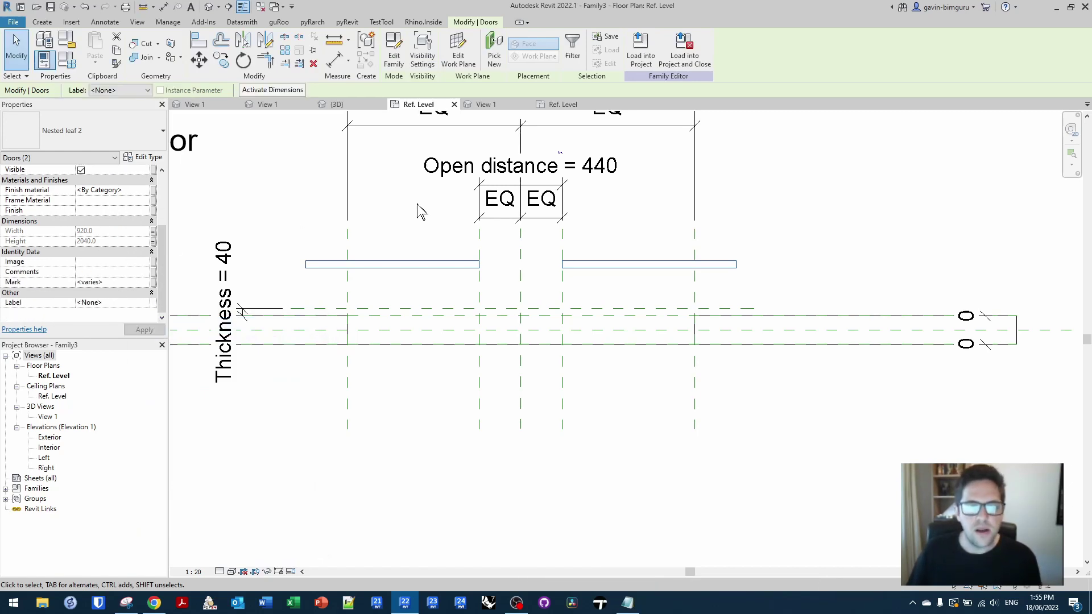
Align both nested leaves to the wall reference line with AL, then select the Open distance = 440 dimension.
key(Escape)
key(a)
key(l)
click(445, 263)
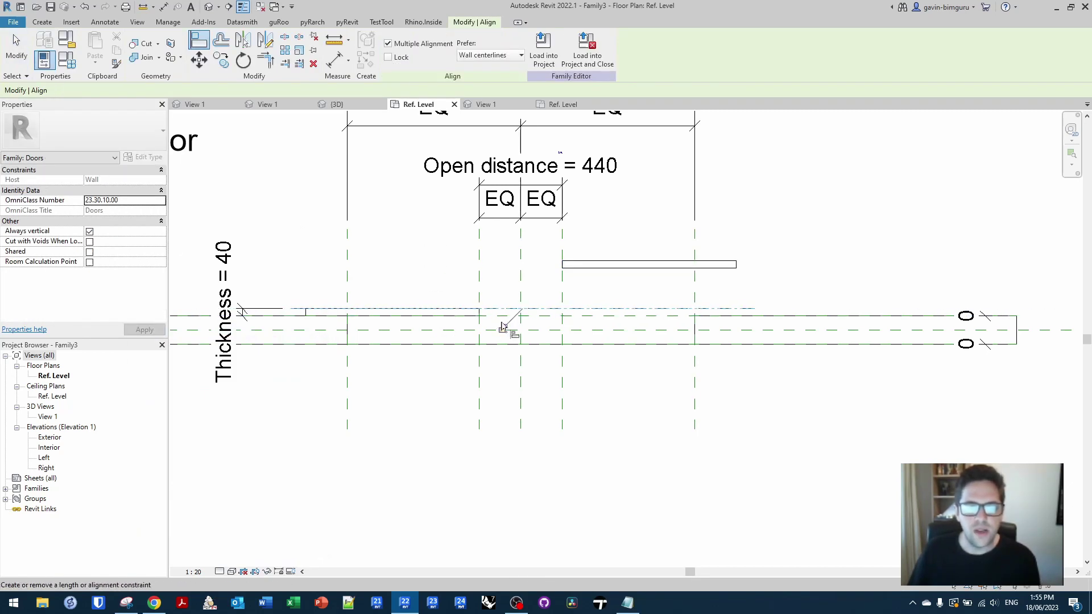
click(612, 264)
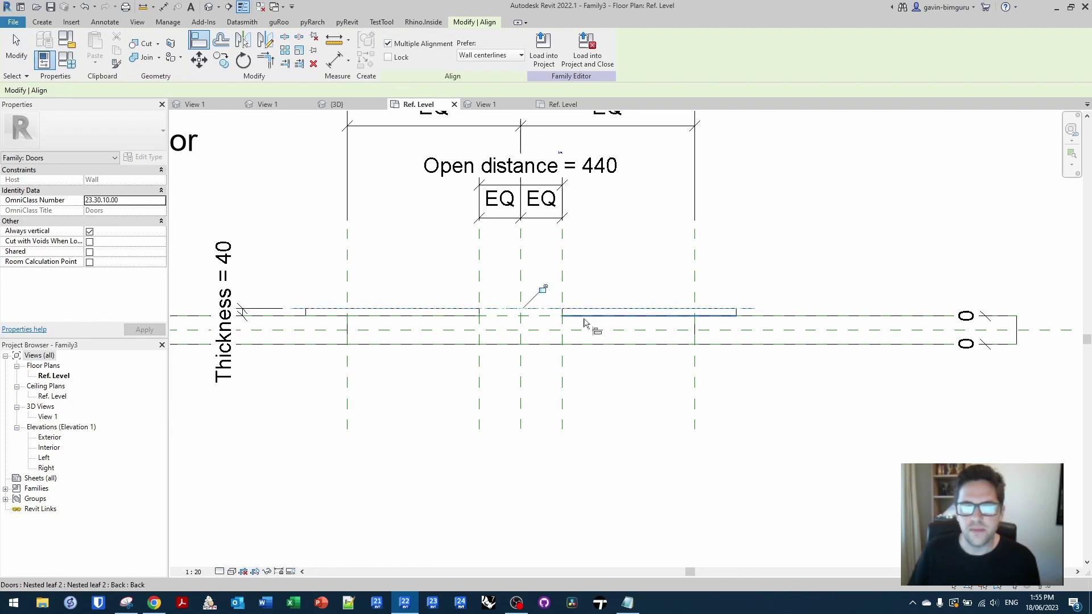
key(Escape)
key(Escape)
middle_drag(620, 233, 627, 291)
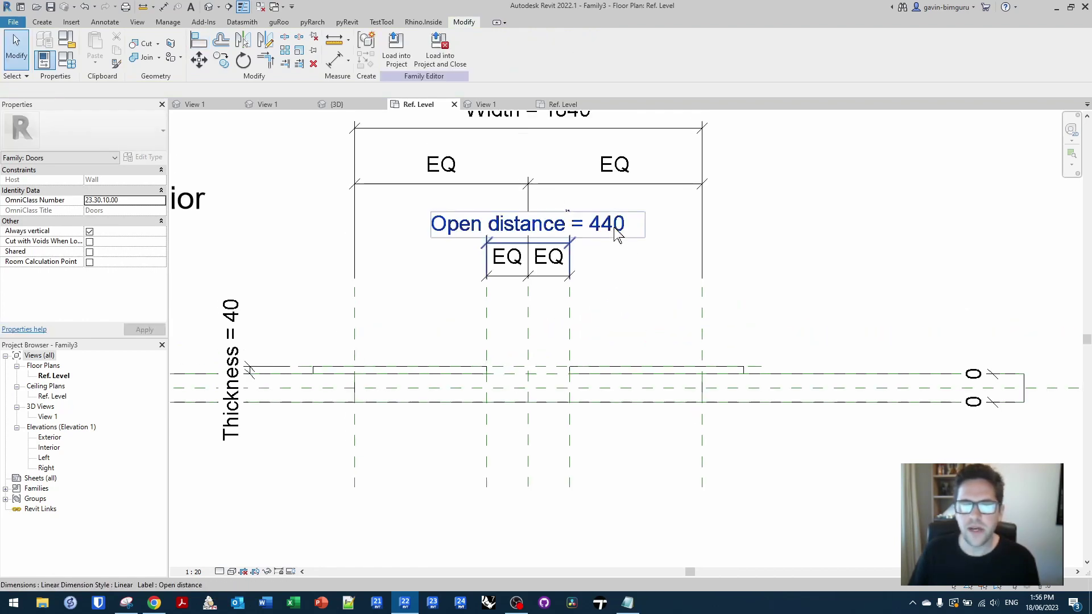
click(617, 234)
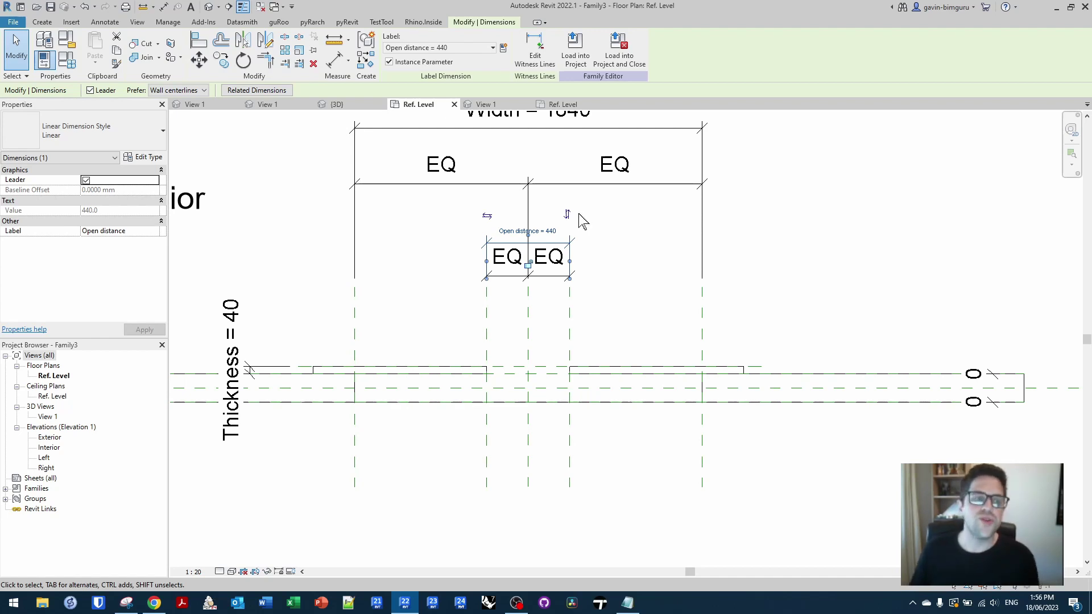
Create an instance Number parameter named Open factor, grouped under Dimensions.
click(67, 60)
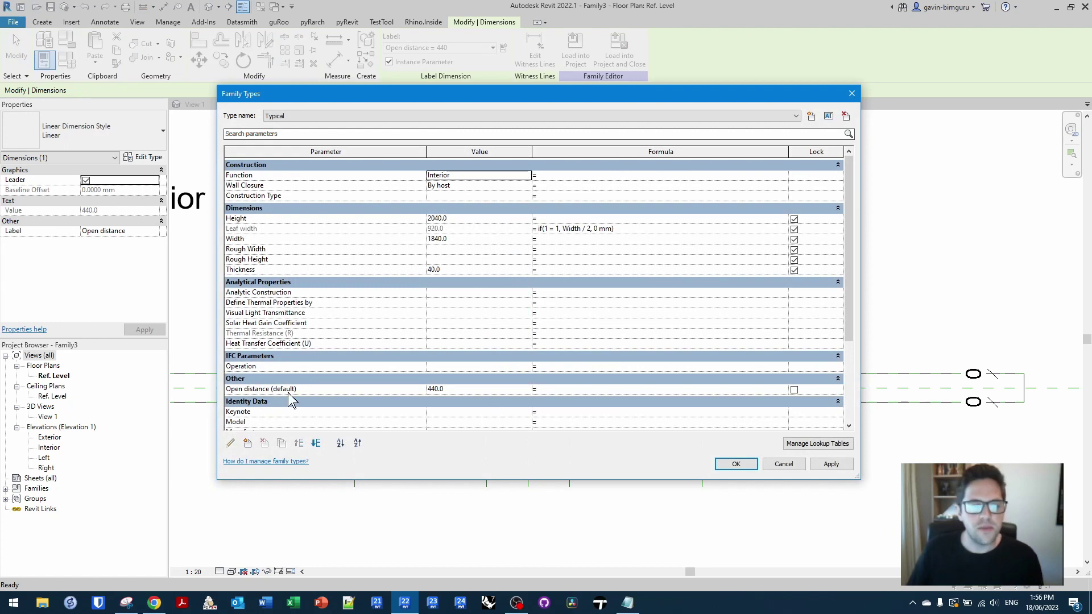
click(248, 443)
text(Open fact)
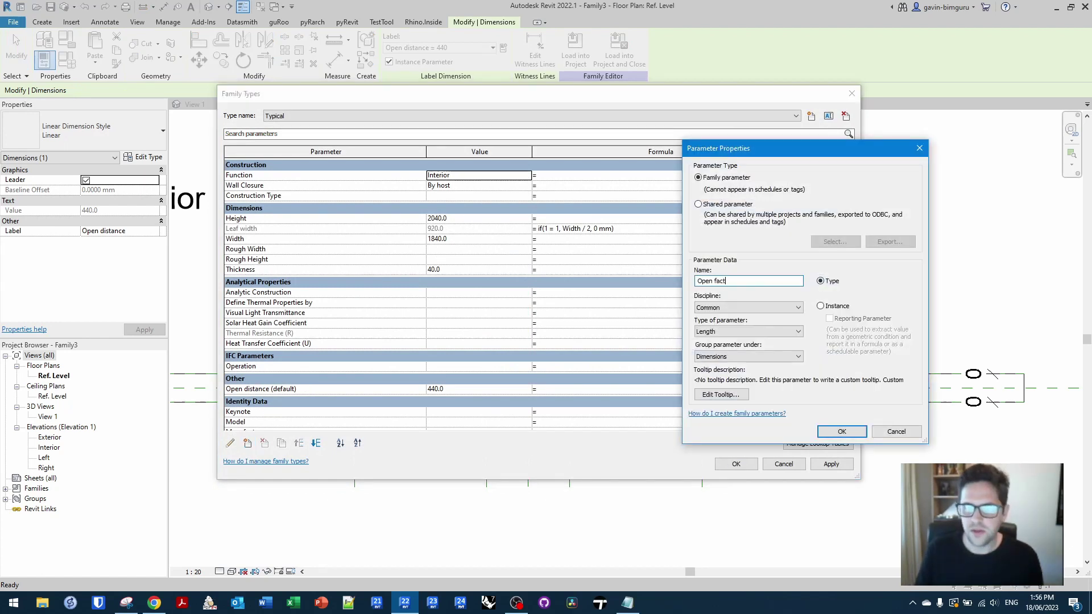
text(or)
click(837, 306)
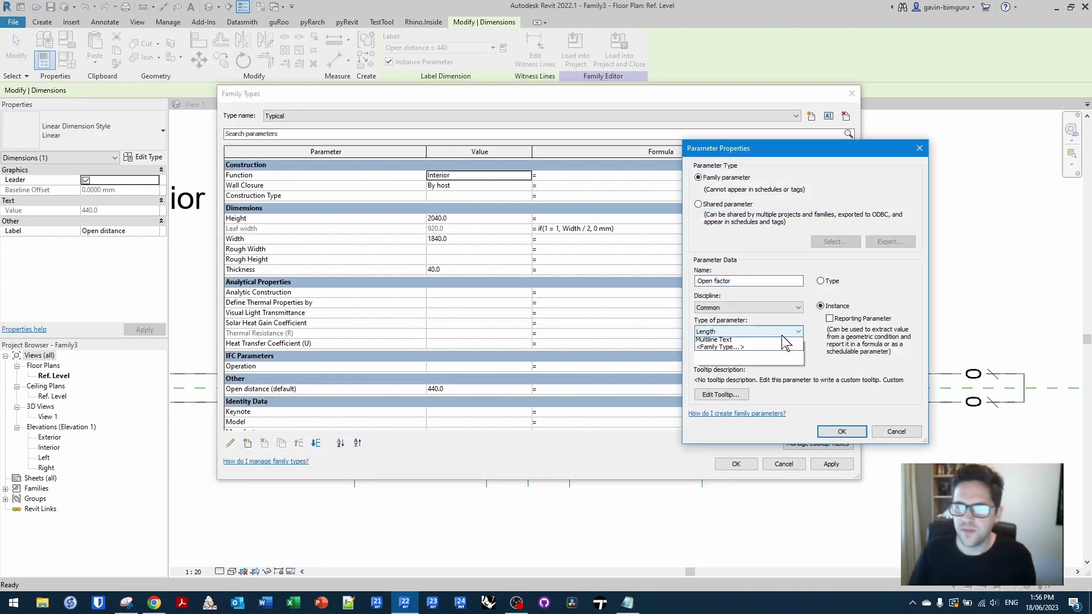
click(788, 331)
click(733, 401)
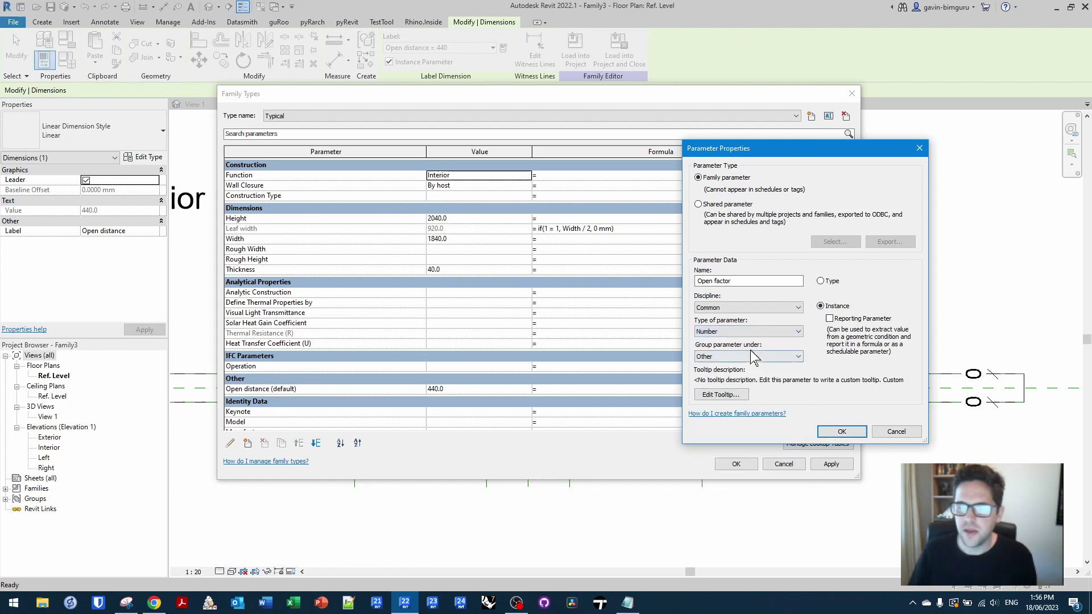
click(765, 356)
scroll(744, 386, up, 5)
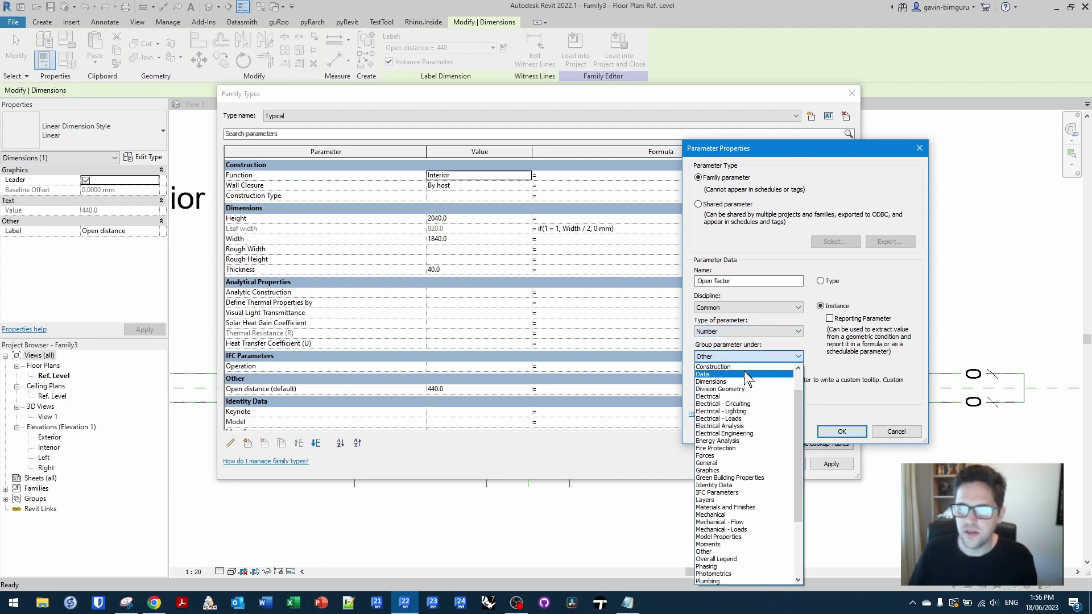
click(745, 383)
key(Return)
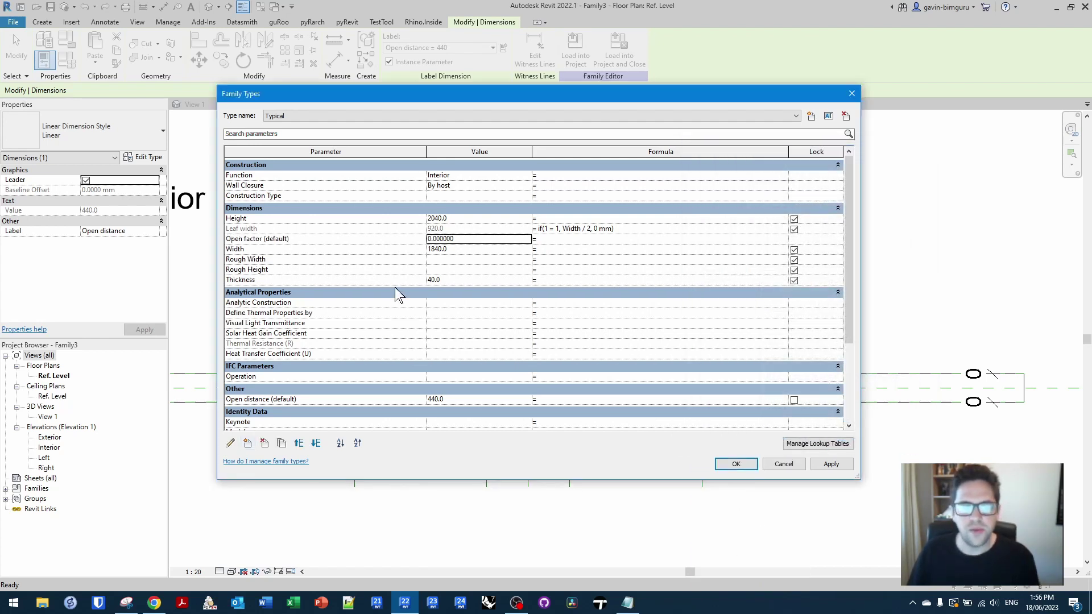
Set the Open distance formula to Open factor * Width.
click(260, 239)
scroll(300, 337, down, 2)
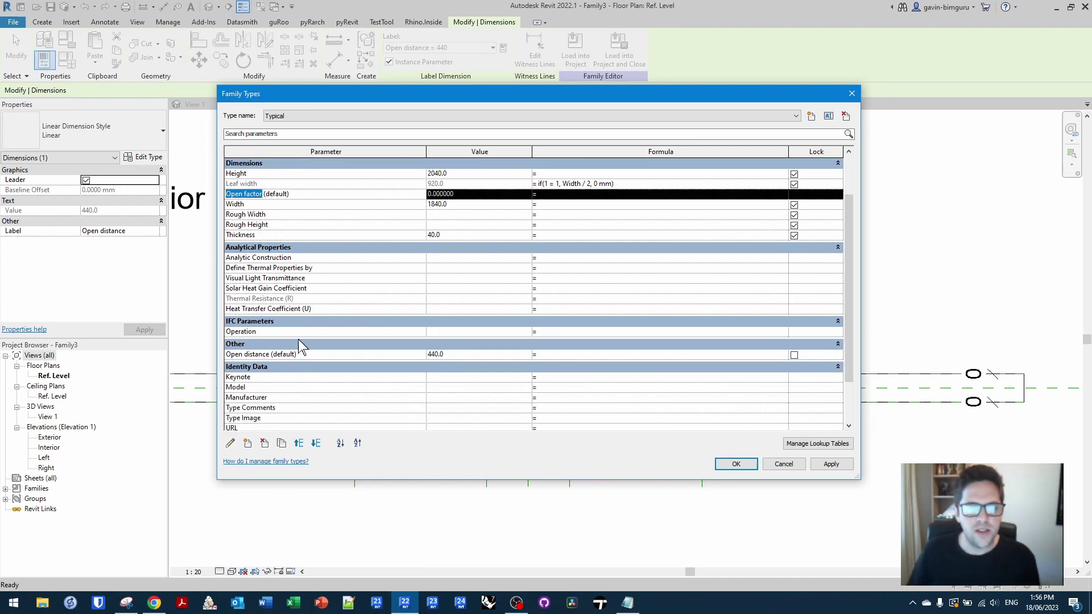
click(620, 355)
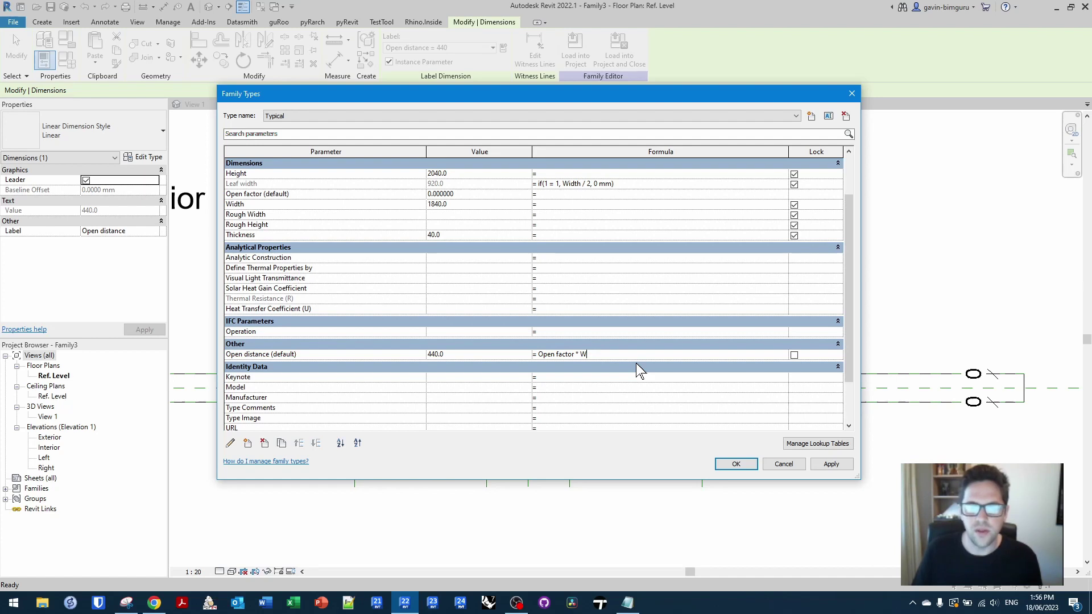
click(654, 262)
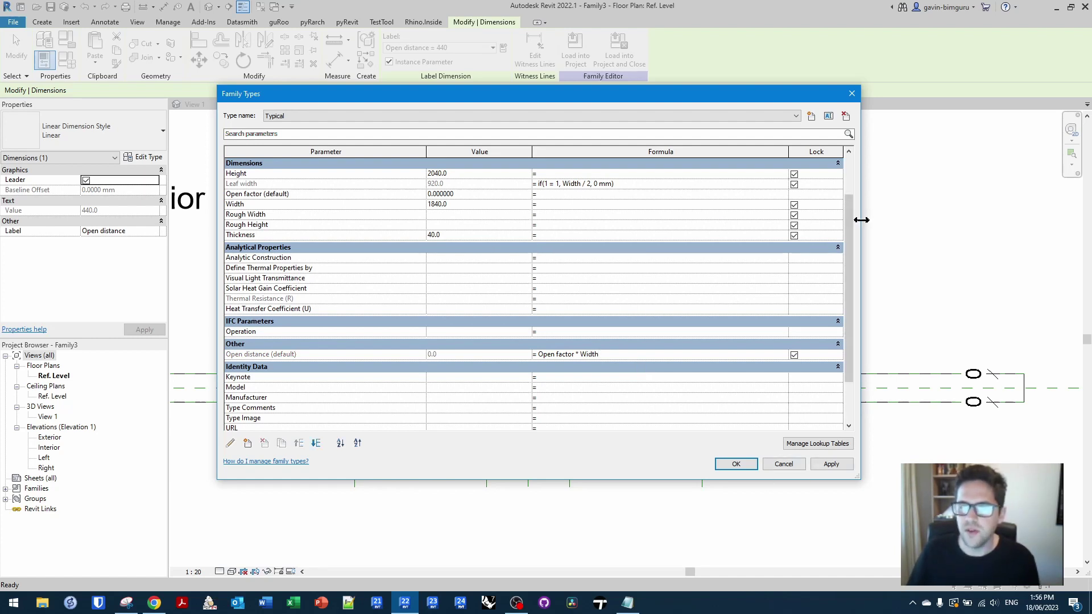
Move Family Types aside and apply Open factor values 0.5 and 1 to check the dimension.
drag(858, 220, 709, 210)
mouse_move(563, 97)
mouse_down()
mouse_move(351, 84)
mouse_move(367, 82)
mouse_up()
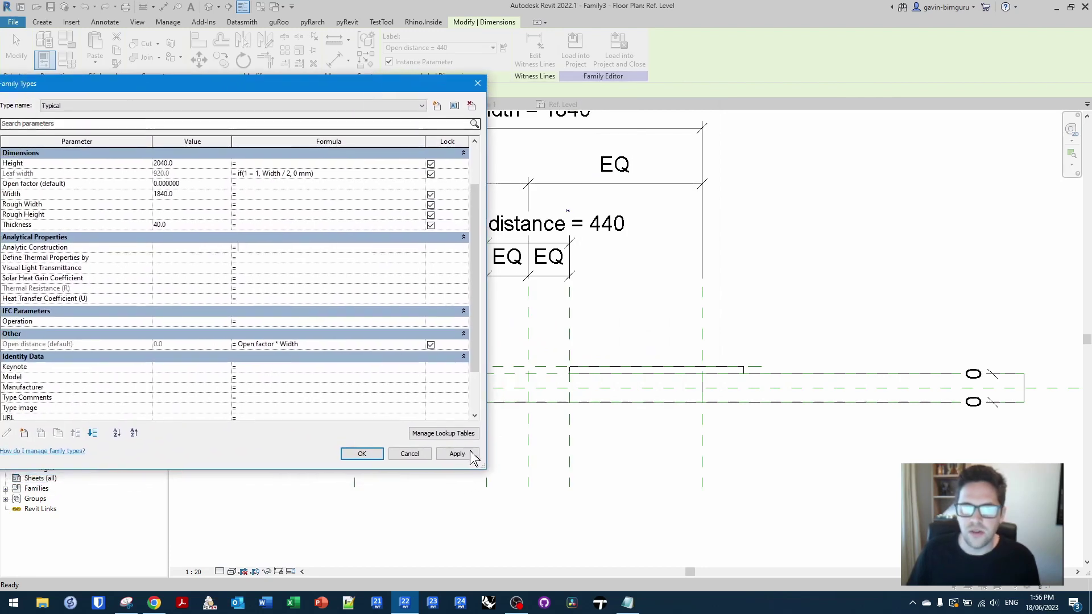
click(458, 453)
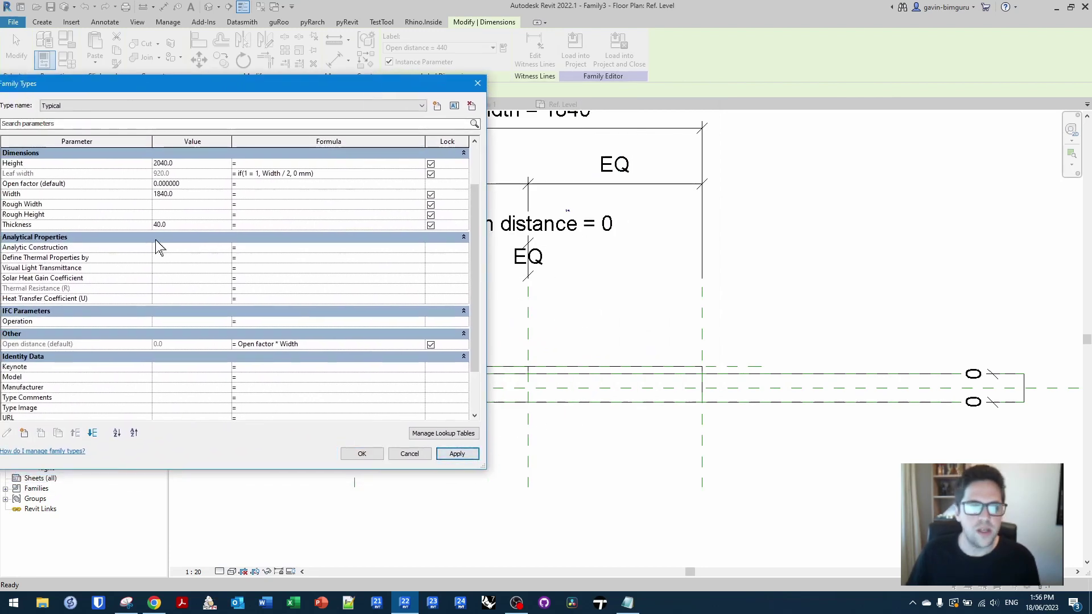
click(203, 184)
text(0.5)
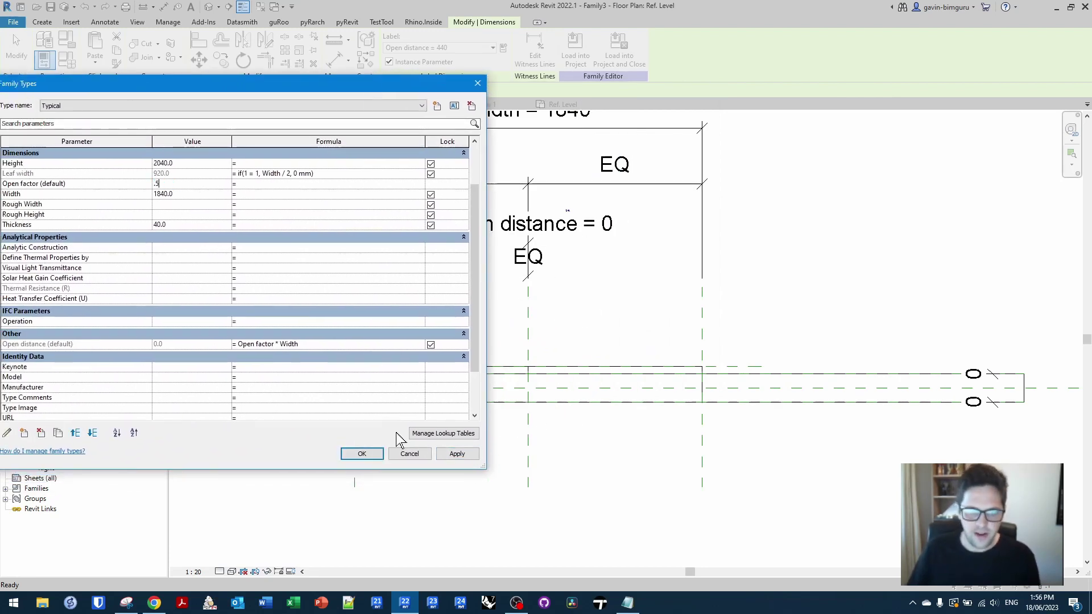
click(456, 453)
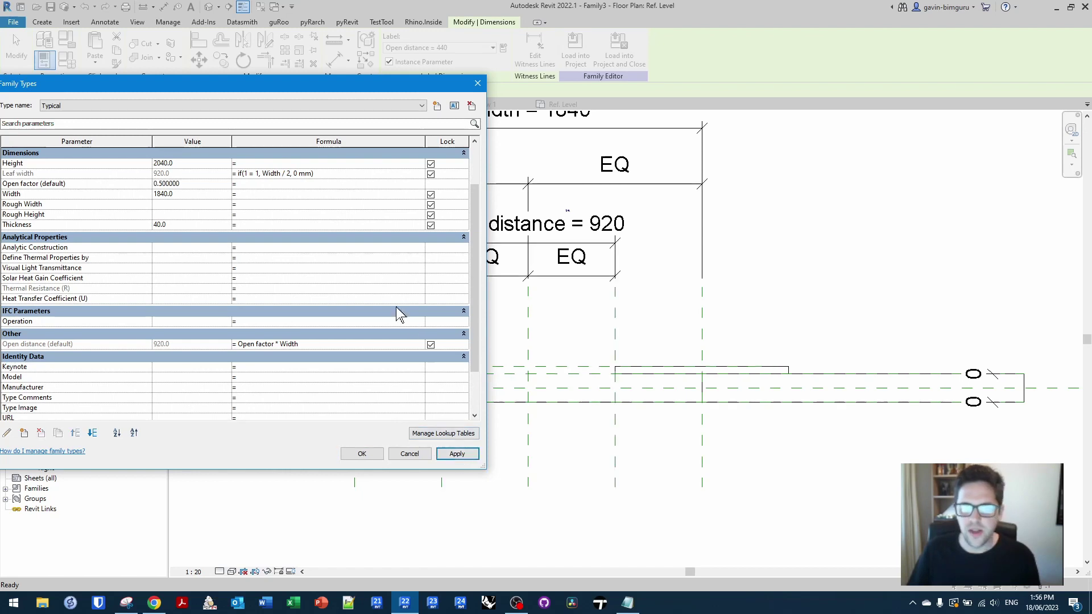
click(215, 184)
text(1)
click(453, 458)
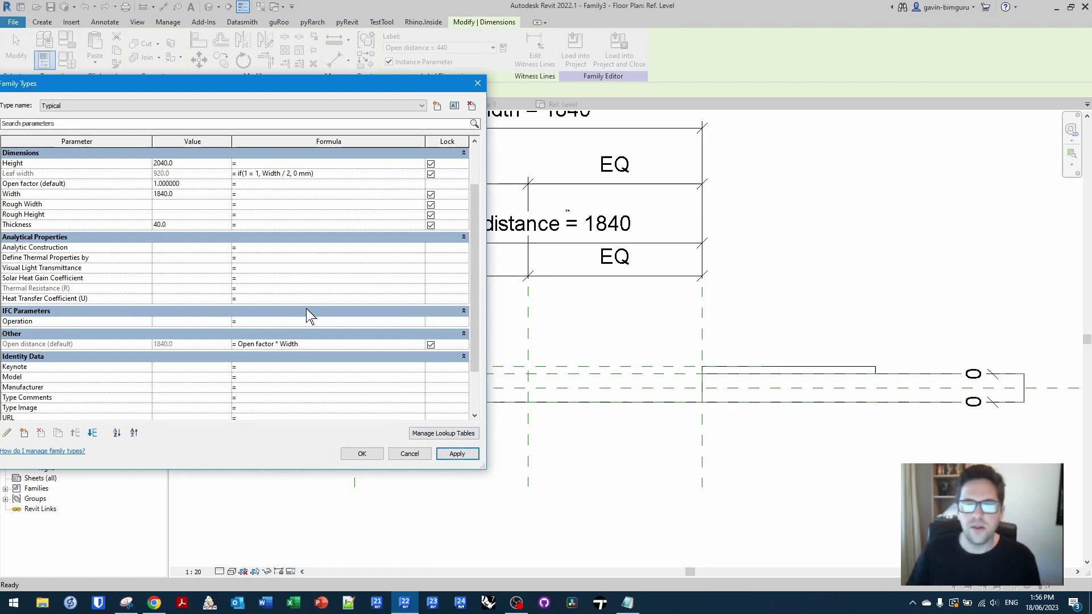
Try Open factor 1.2 and -0.1, dismiss the invalid-value warning, then reset it to 0.
click(204, 183)
text(1.2)
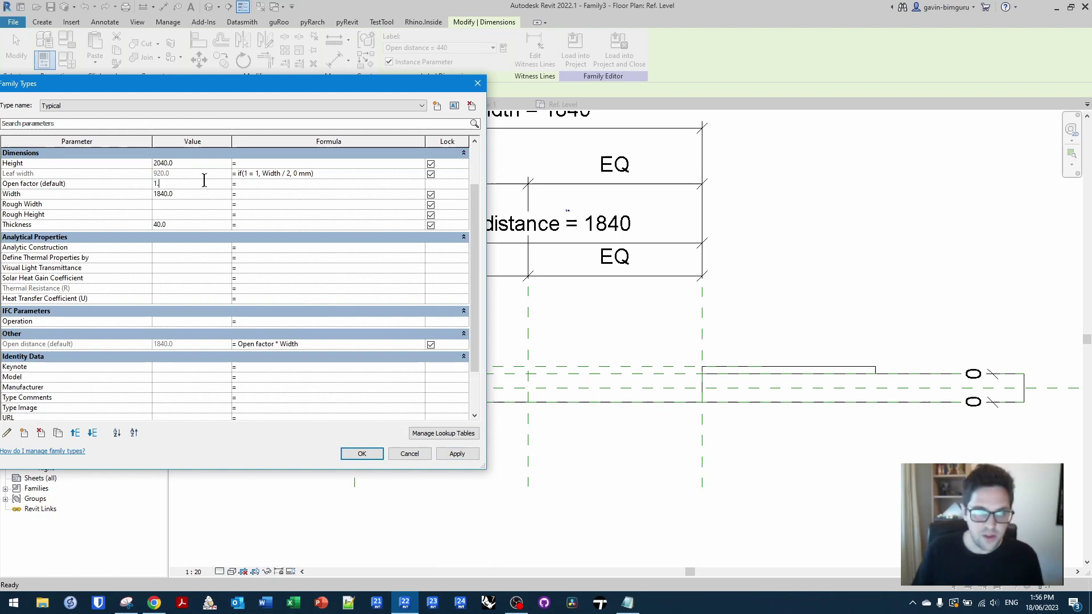
click(456, 453)
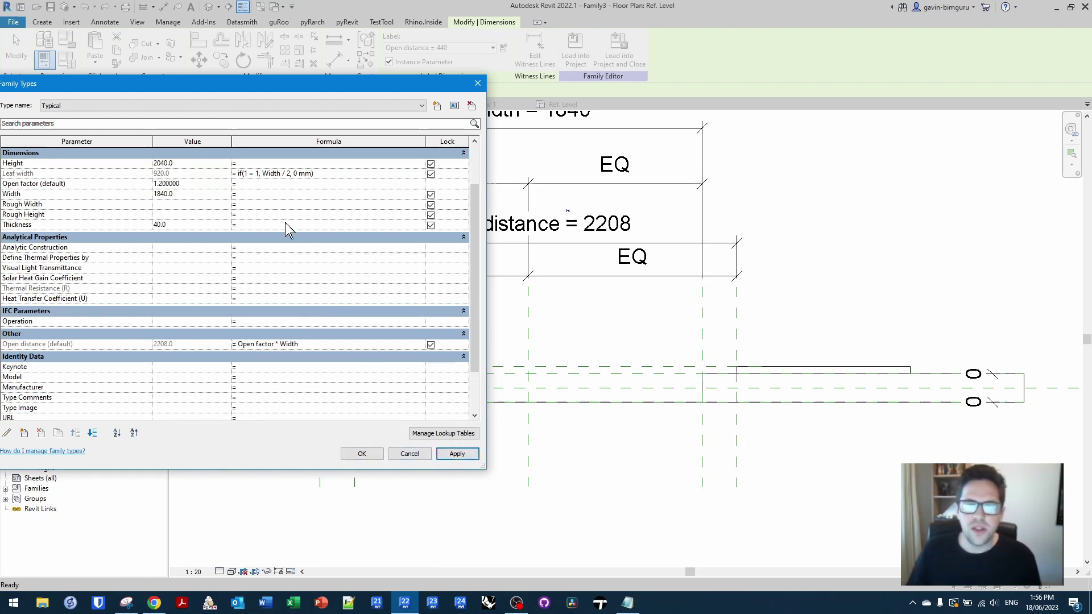
click(206, 183)
text(-0.1)
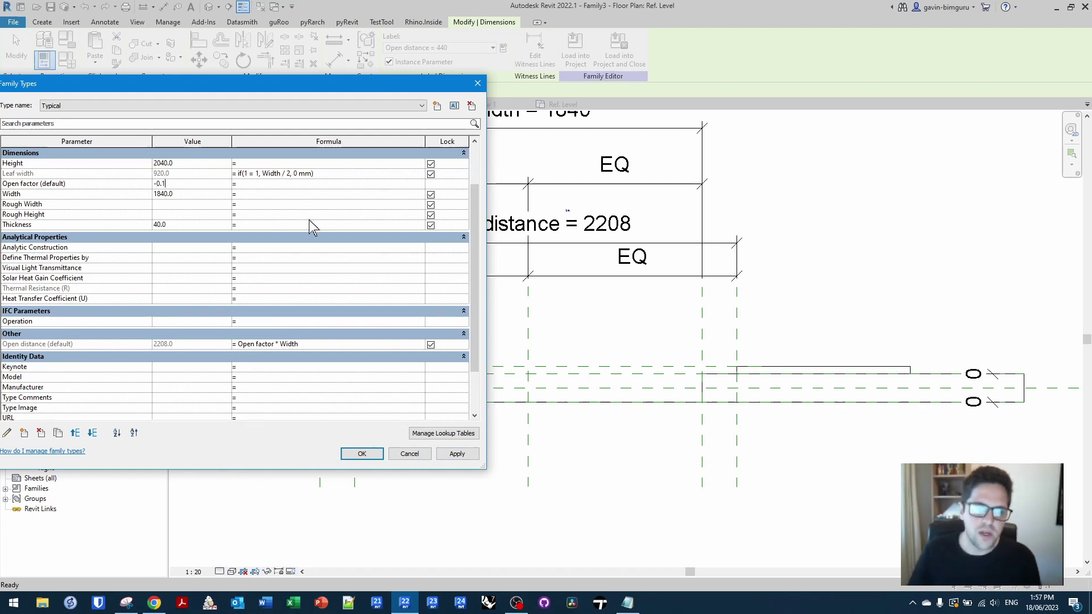
click(456, 453)
click(360, 316)
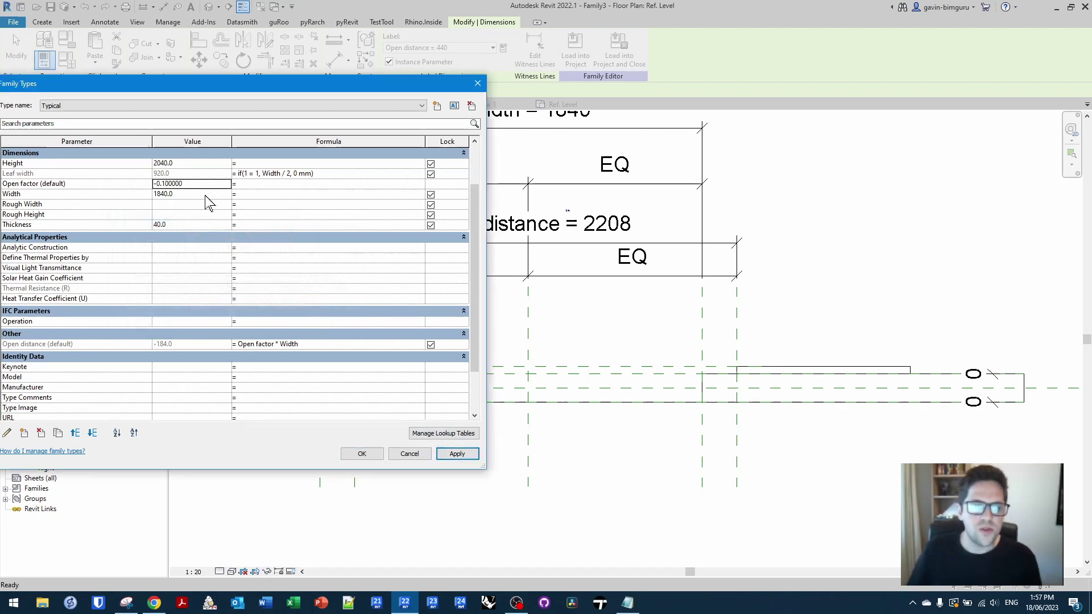
click(207, 183)
text(0)
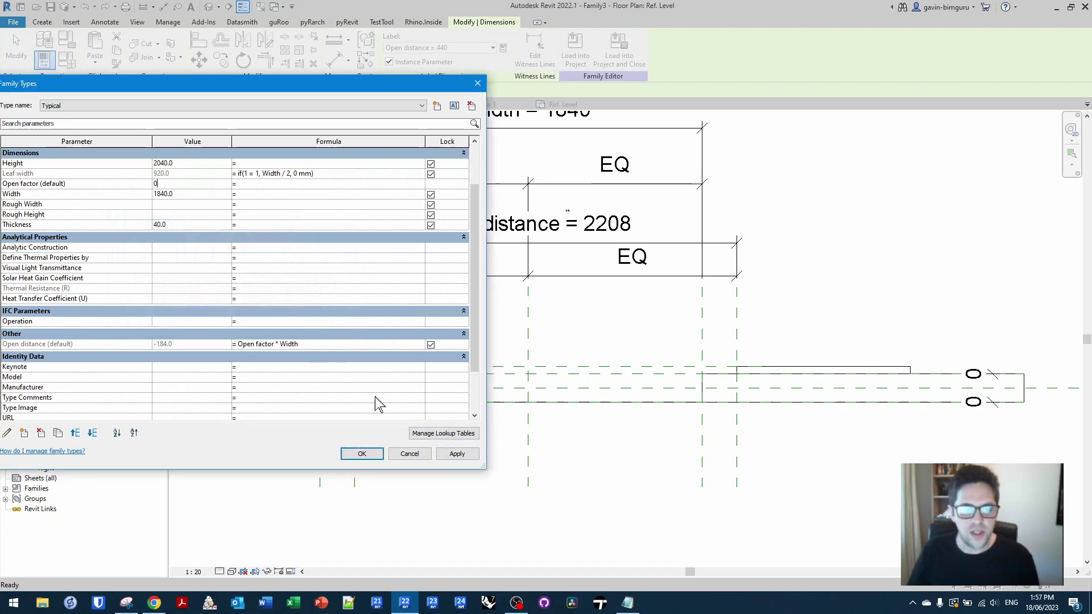
click(456, 453)
Draft an instance parameter named Override open distance, abandon it, and switch to Notepad.
drag(318, 85, 568, 93)
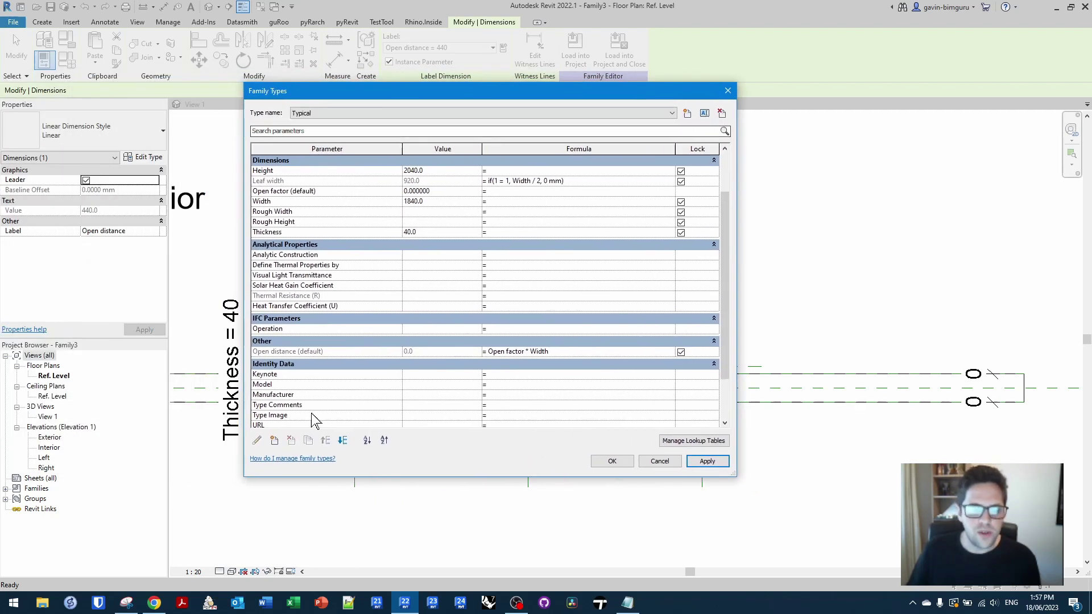
click(274, 440)
text(Ov)
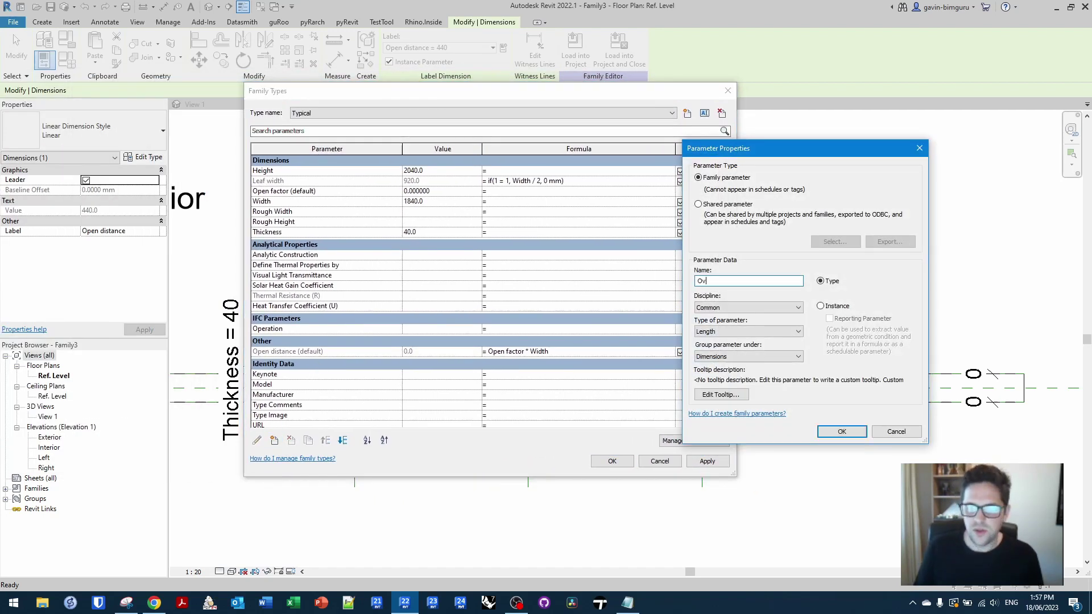
text(erride open distanc)
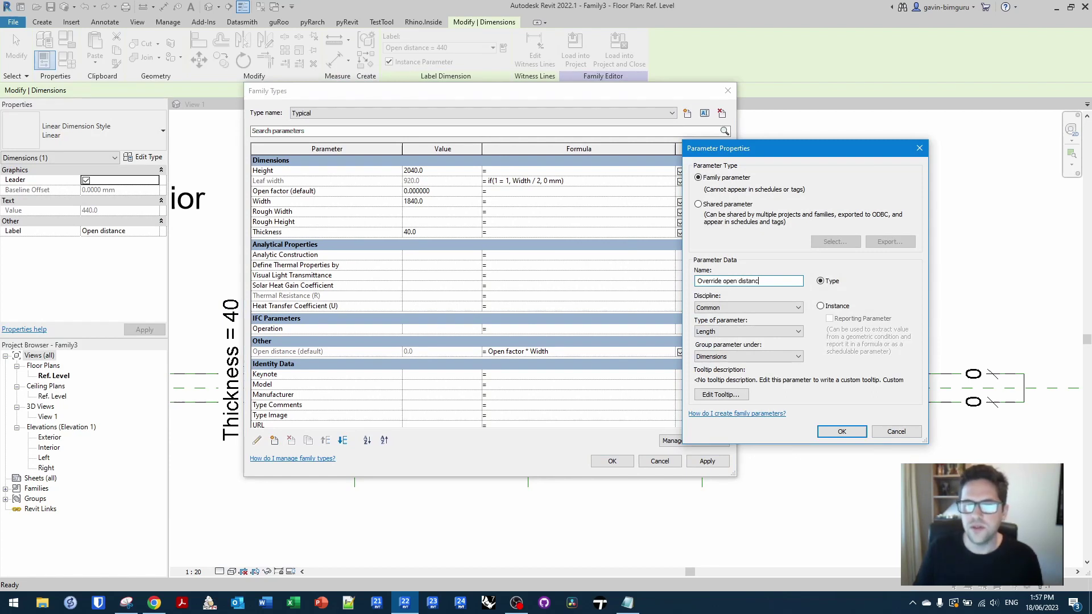
text(e)
click(820, 306)
click(758, 332)
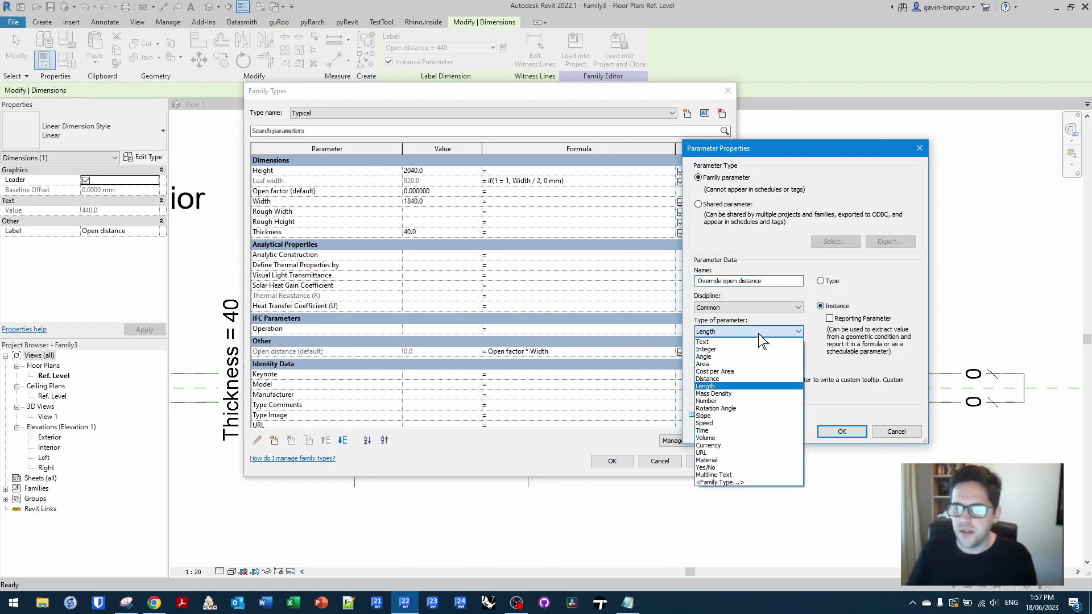
click(715, 435)
key(Return)
click(594, 353)
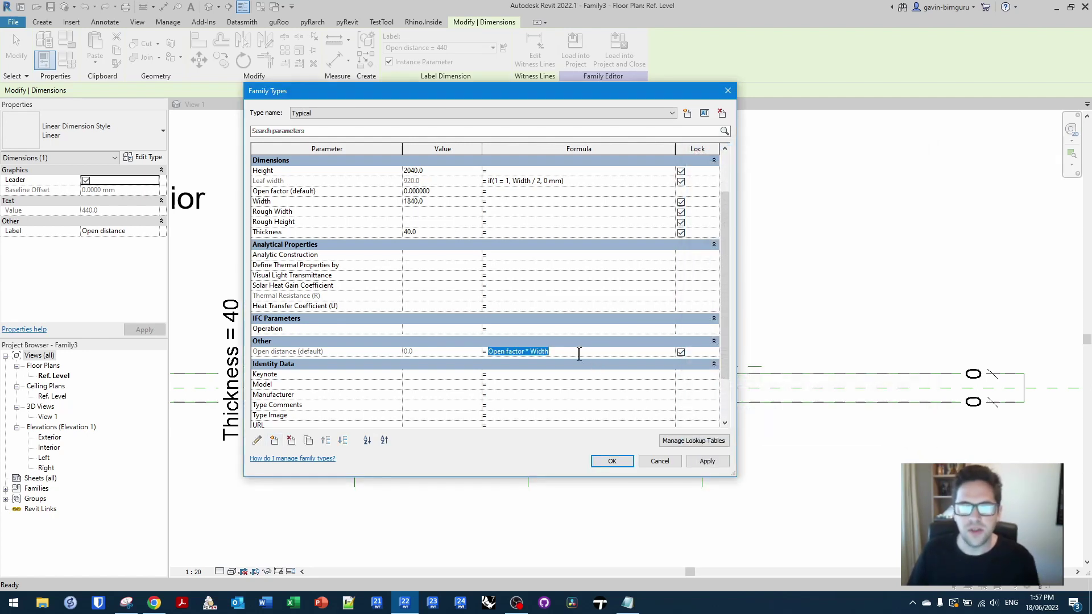
click(627, 603)
Replace the Notepad text with if(Open factor<0, 0, if(Open factor >1, 1, Open factor)) and select it.
click(901, 252)
key(ctrl+a)
key(ctrl+x)
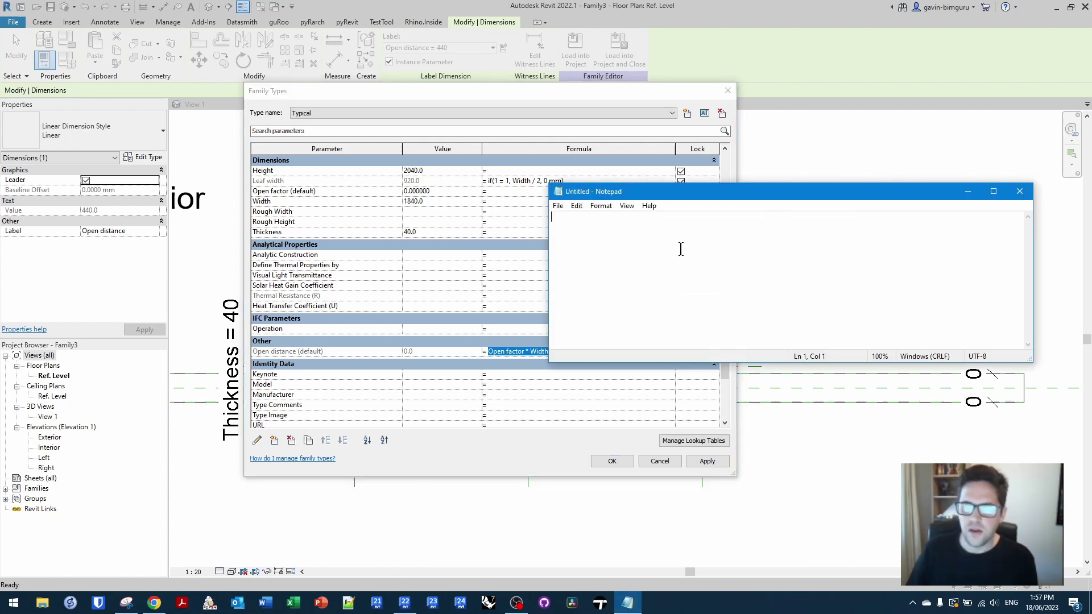
text(if()
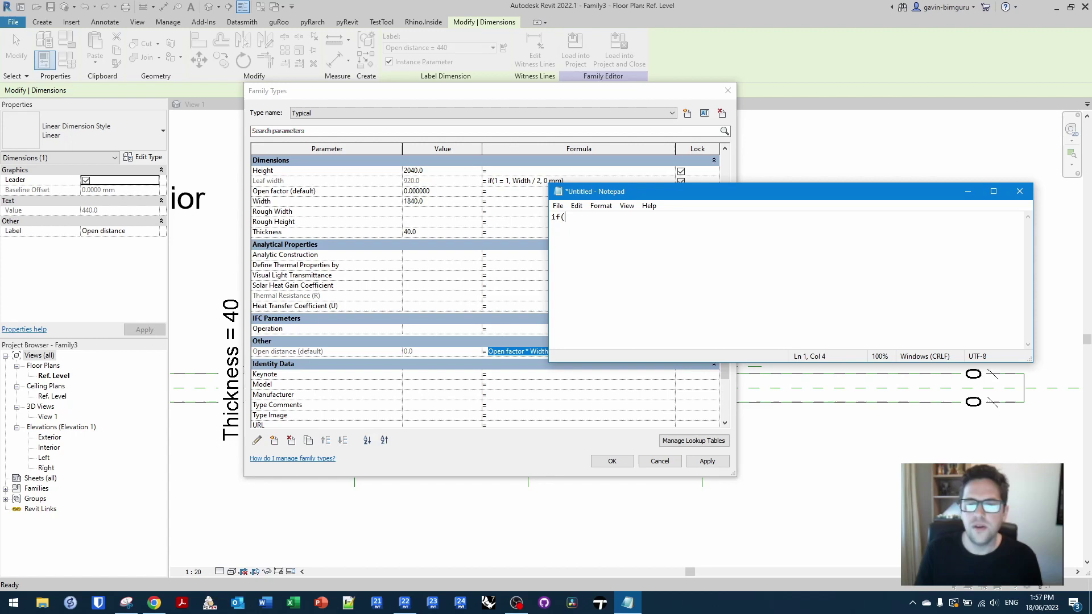
text(Open factor * Width)
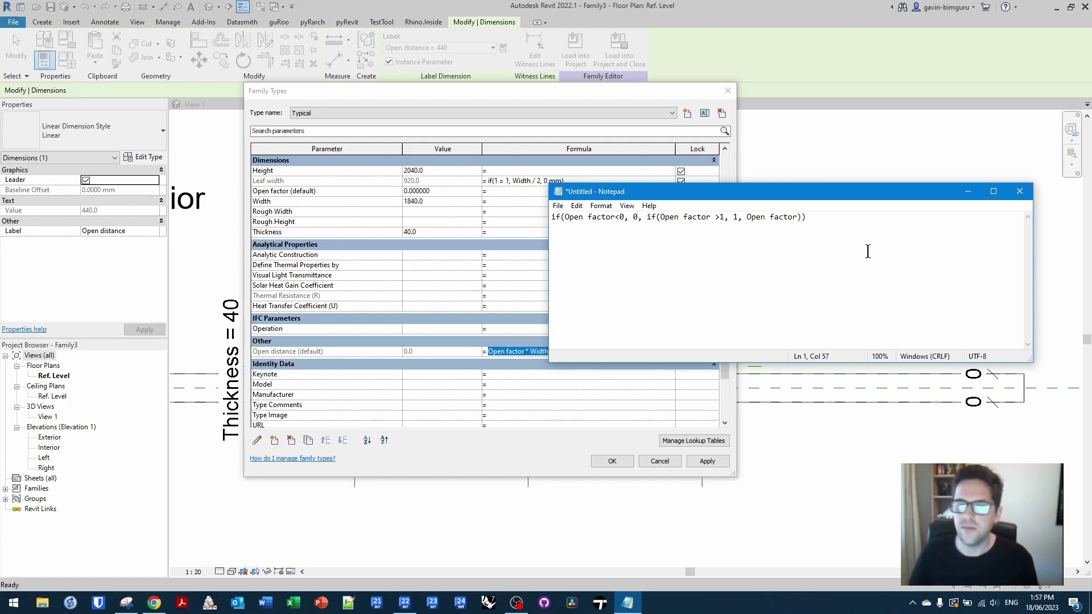
drag(809, 219, 380, 222)
Paste the clamp formula into Open distance, dismiss the Inconsistent Units error, and restore Open factor * Width.
key(ctrl+c)
key(alt+Tab)
key(ctrl+v)
key(Return)
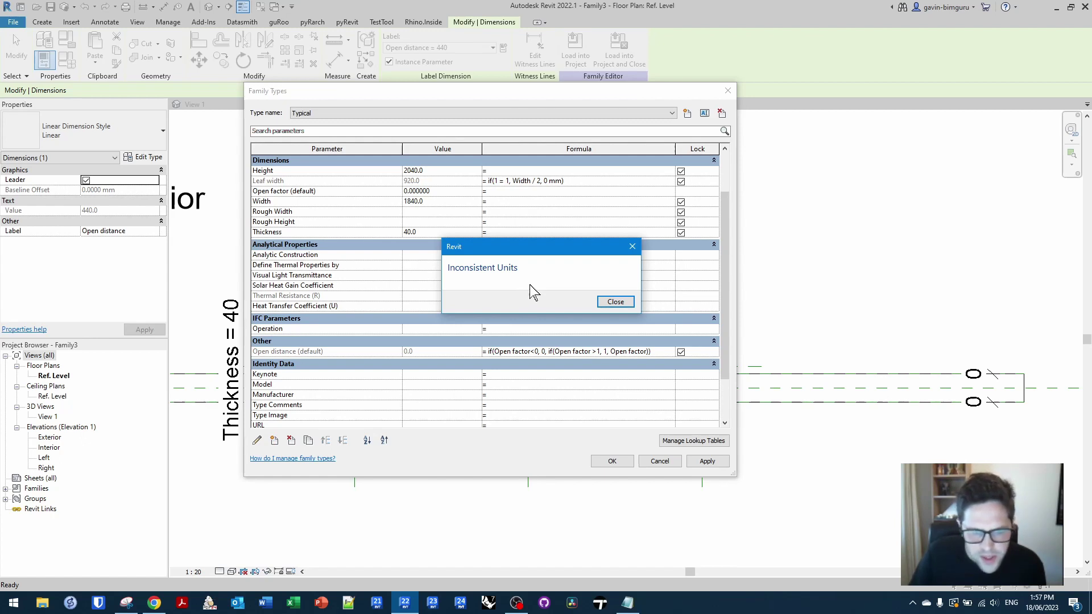
key(Return)
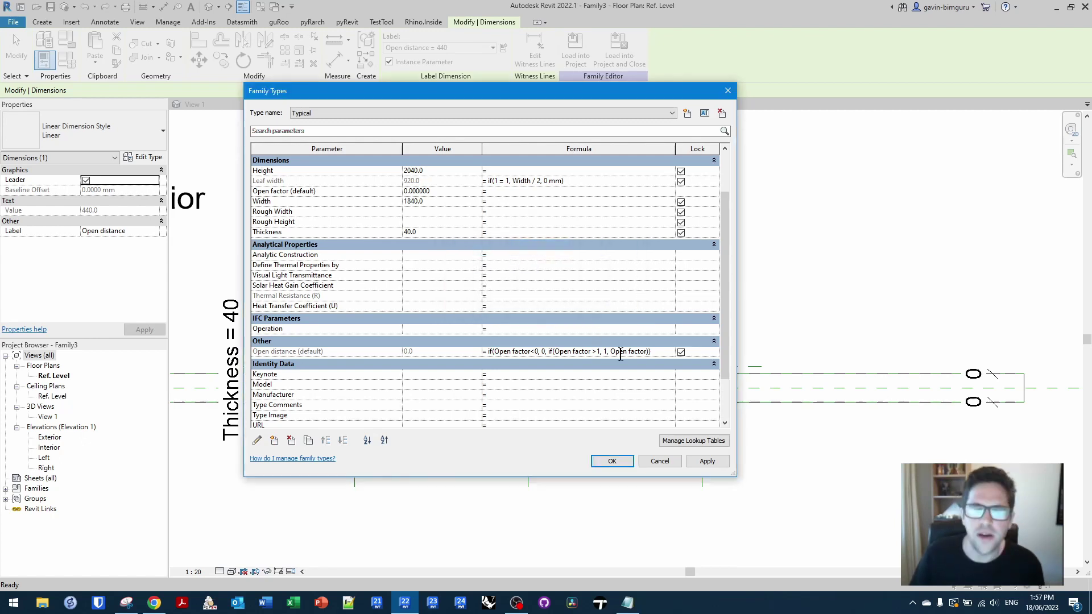
key(ctrl+a)
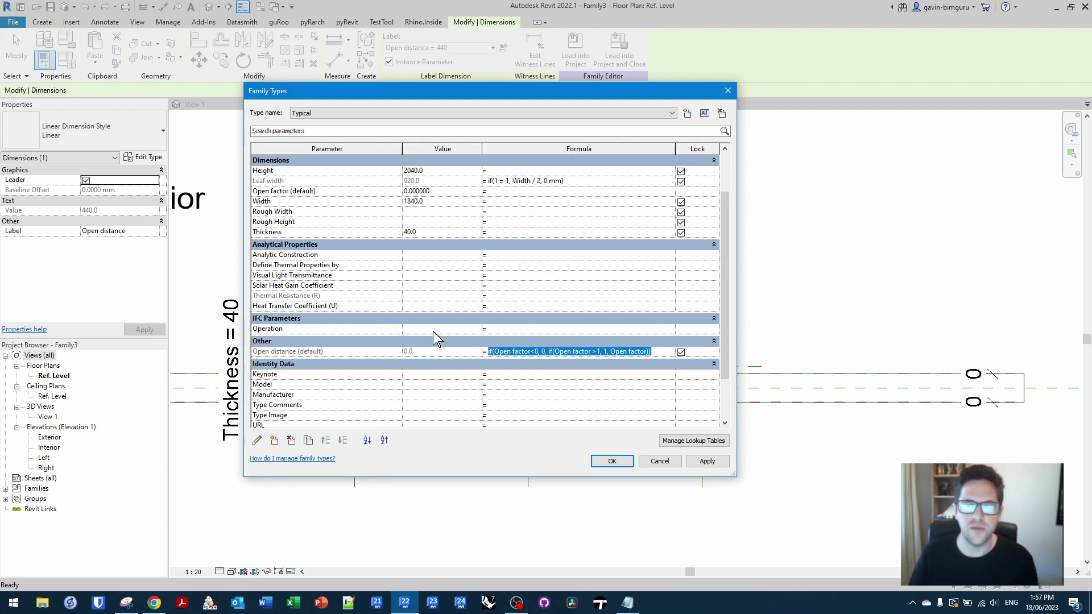
key(ctrl+v)
Start a new family parameter named Override open factor.
click(302, 353)
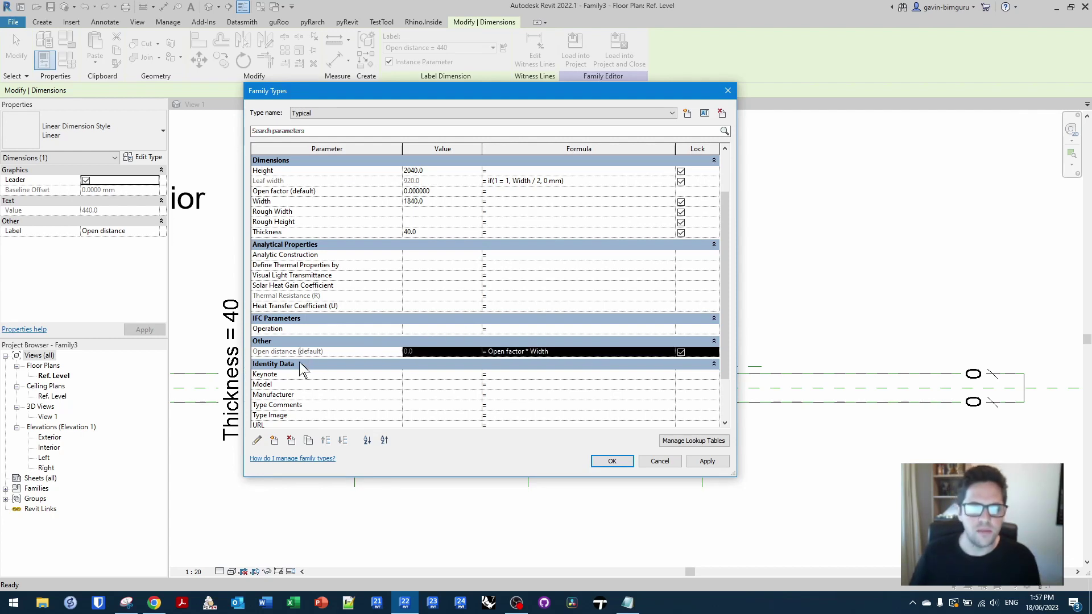
click(274, 441)
text(Override open fa)
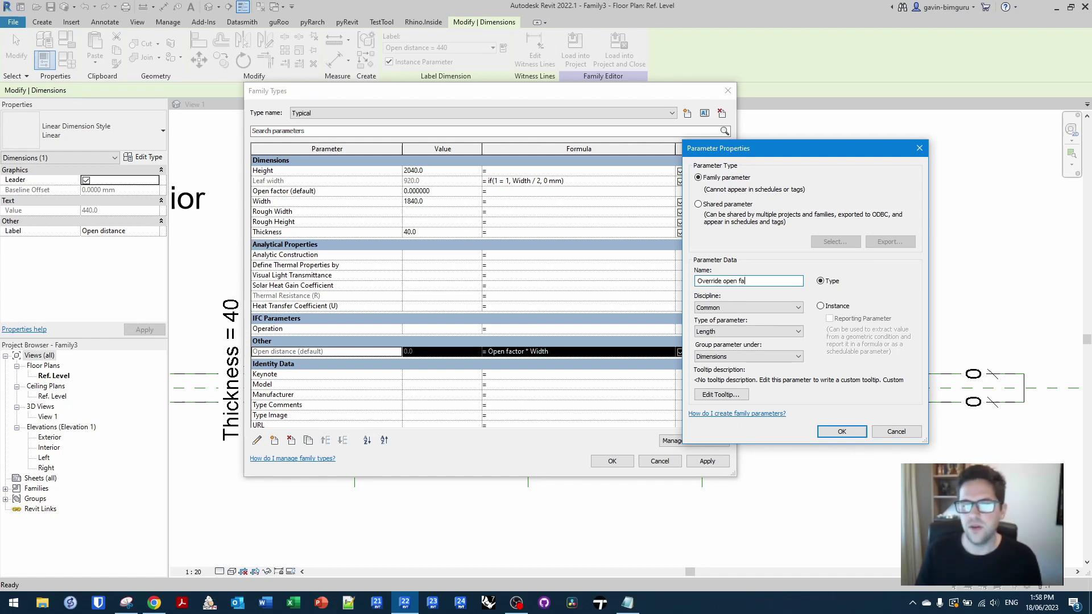
text(ctor)
Make Override open factor an instance Number parameter using the pasted clamp formula.
click(835, 306)
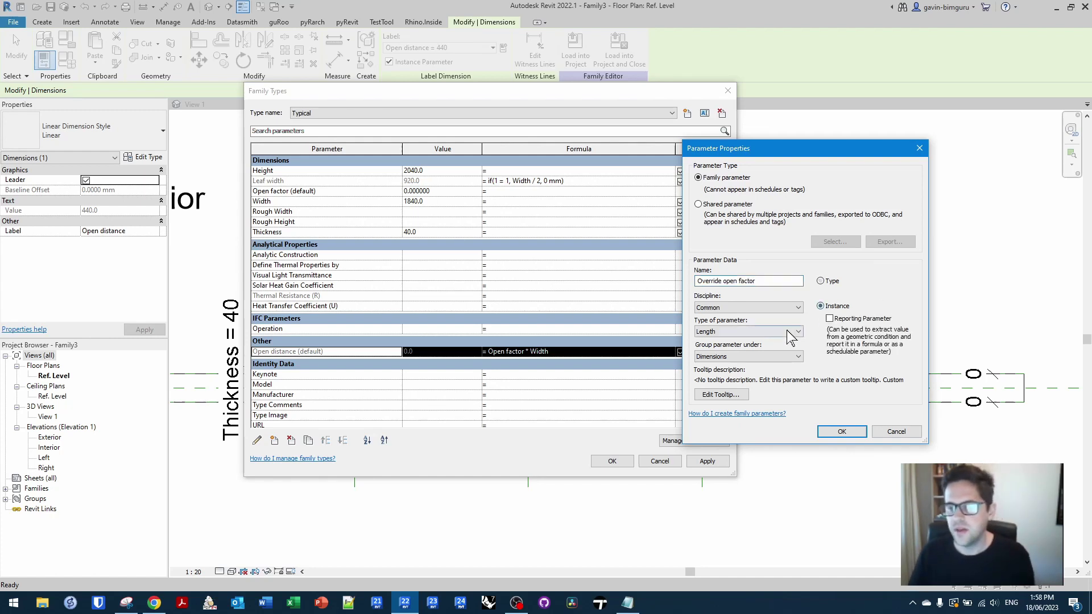
click(776, 332)
click(749, 401)
click(841, 431)
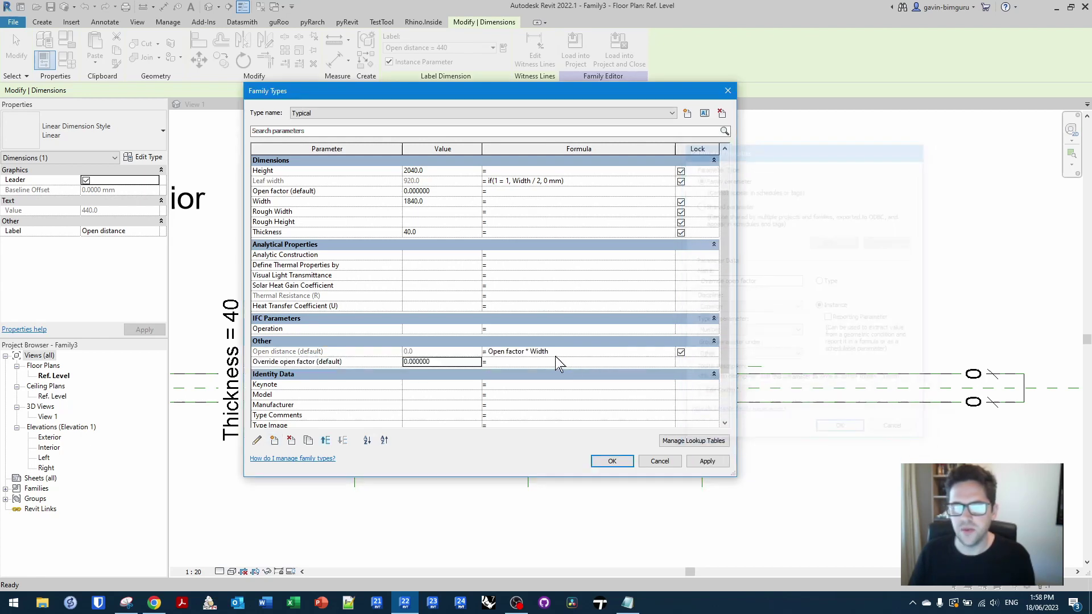
click(531, 362)
key(ctrl+v)
Change the Open distance formula to Override open factor * Width.
click(563, 351)
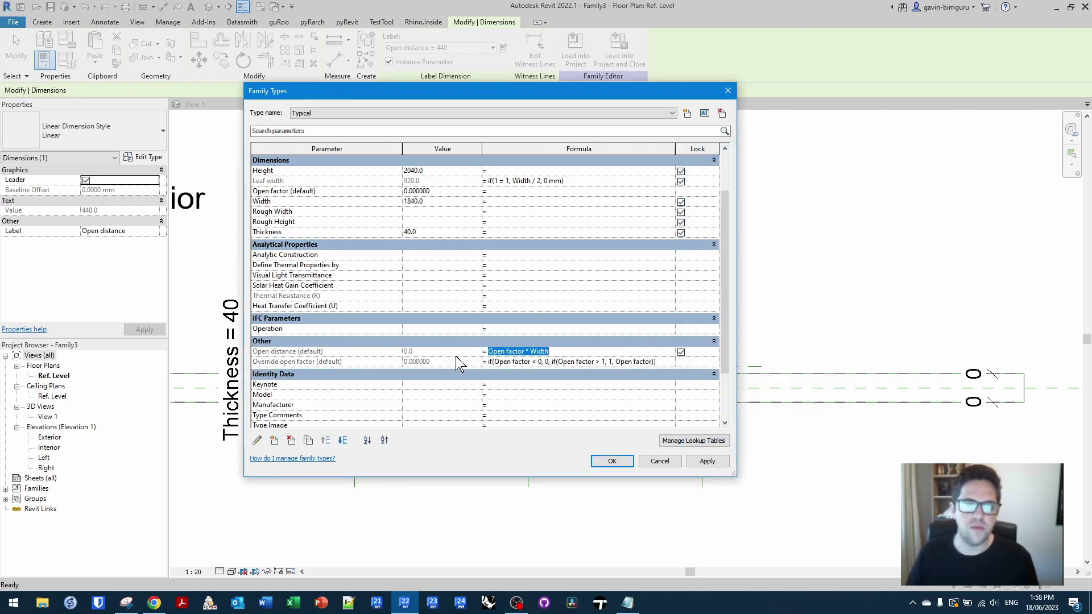
drag(314, 361, 233, 362)
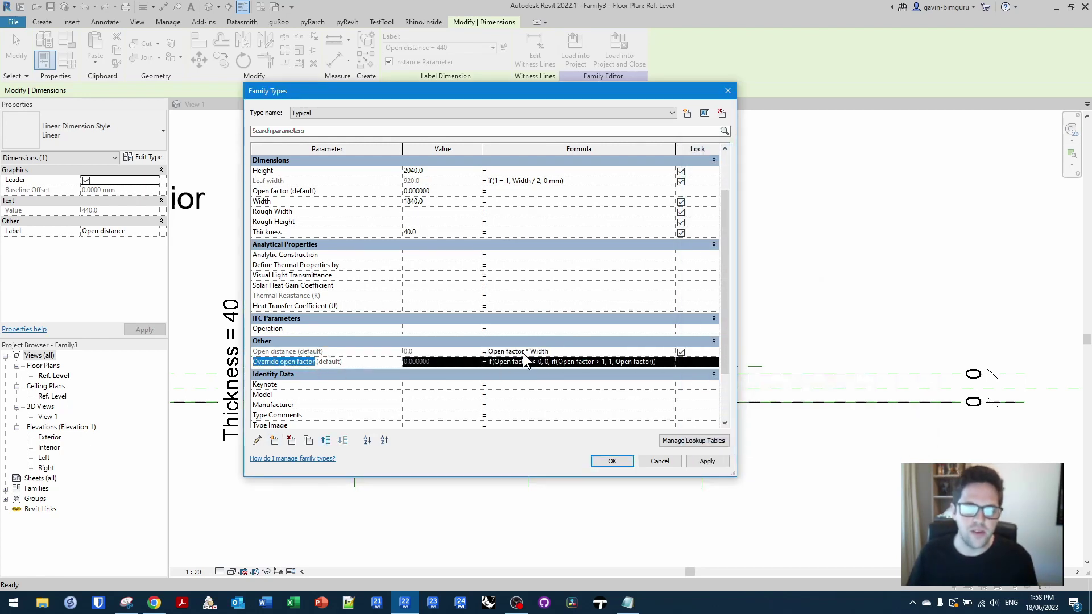
drag(526, 351, 488, 351)
key(ctrl+v)
click(344, 352)
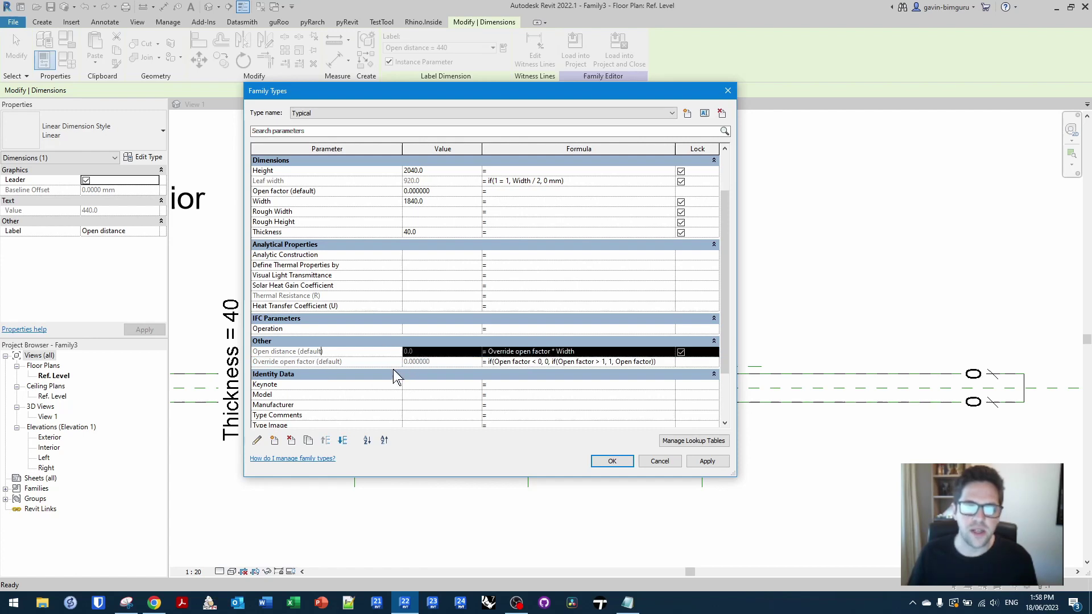
Test the clamp by applying out-of-range Open factor values -0.2 and 1.2.
click(457, 193)
text(-0.2)
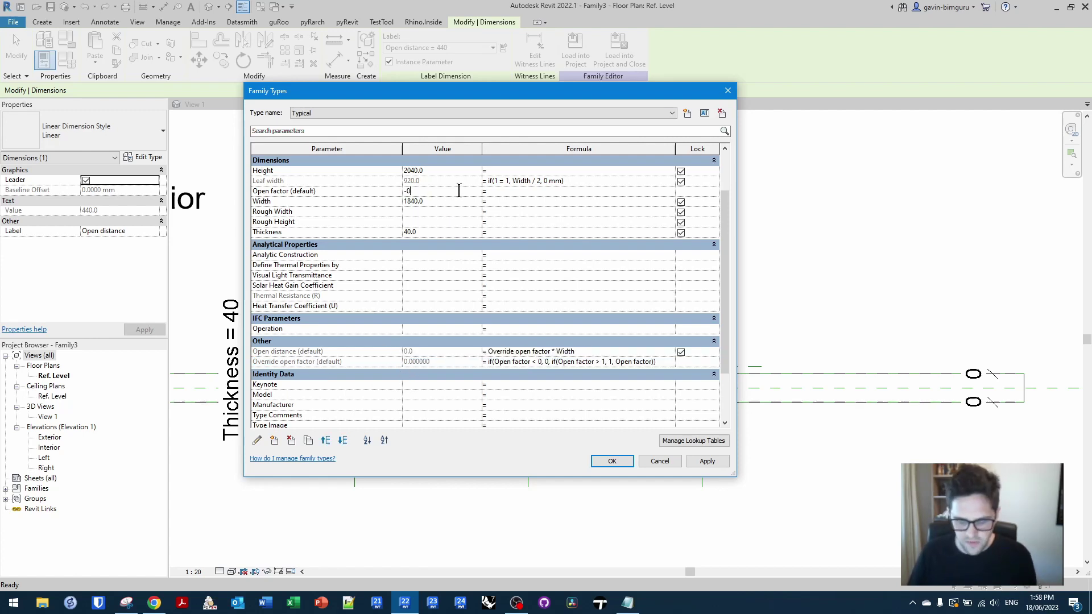
click(707, 462)
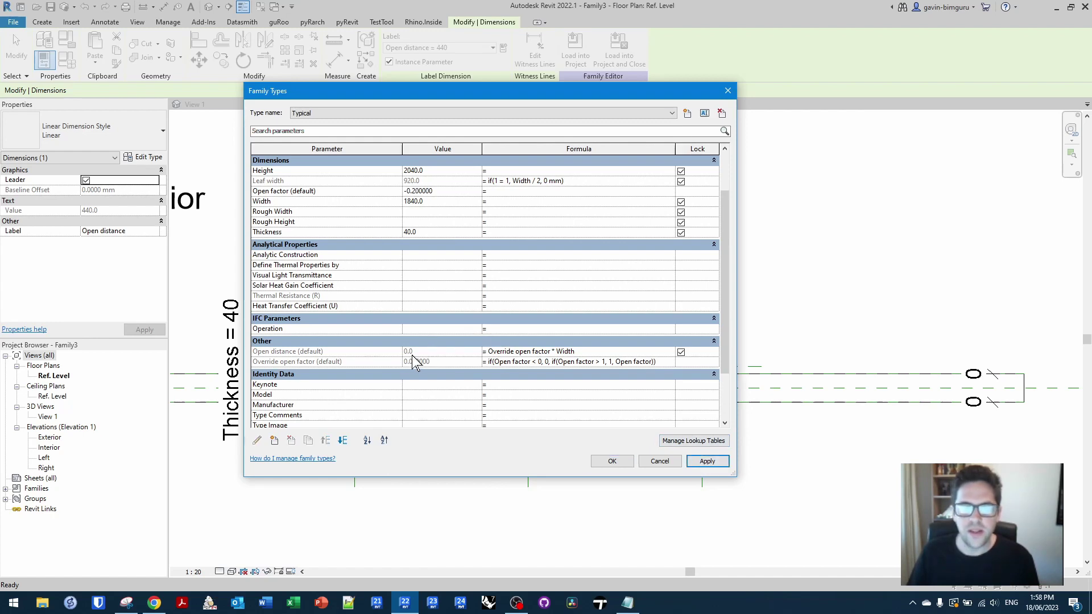
click(457, 192)
text(1.2)
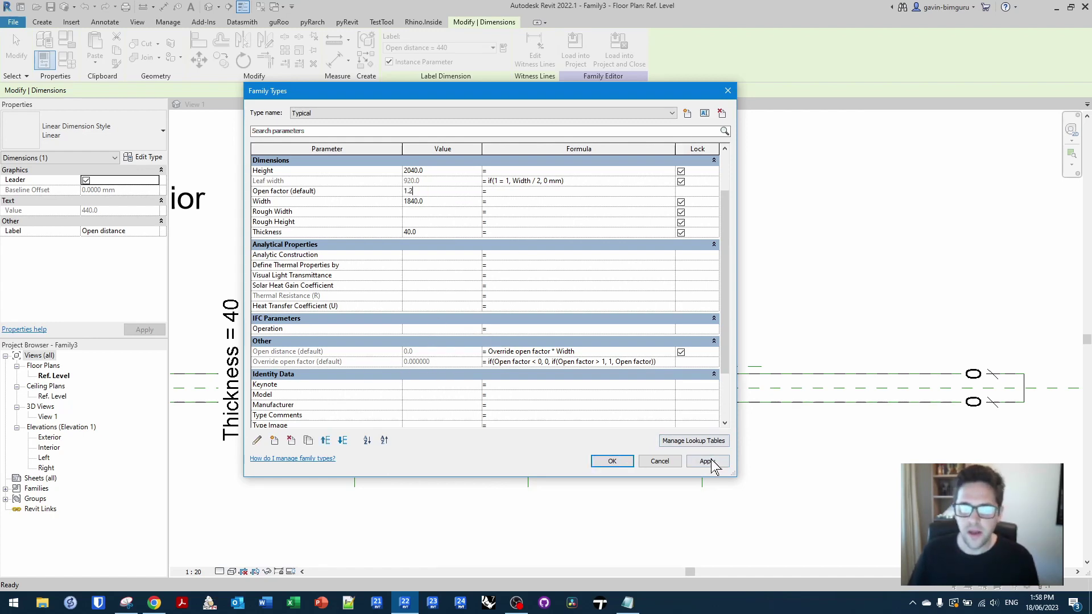
click(708, 462)
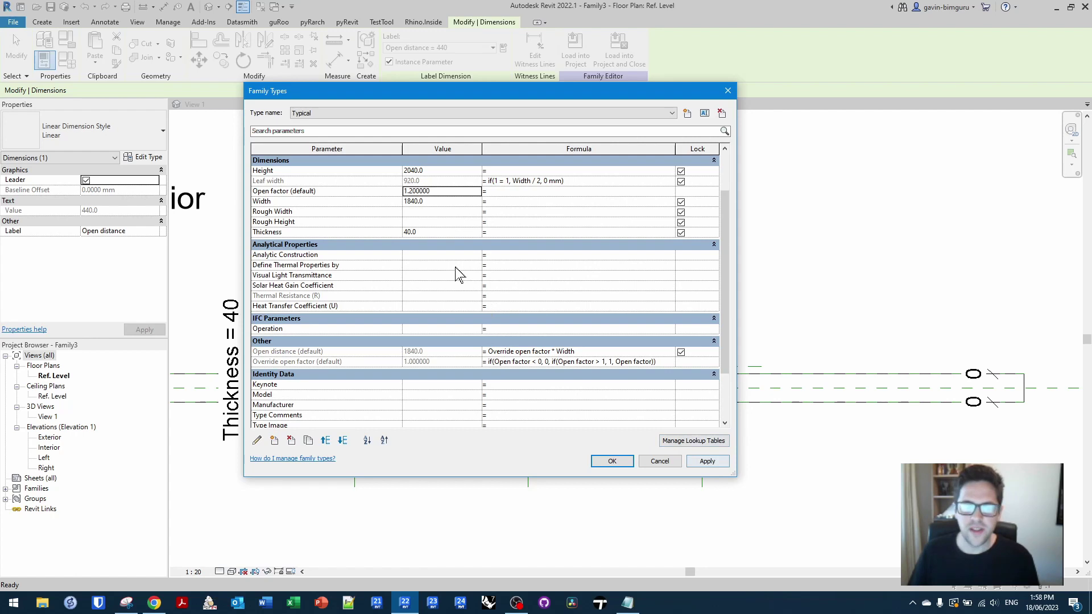
Reset the default Open factor from 1.2 to 0 and apply it.
click(447, 191)
key(BackSpace)
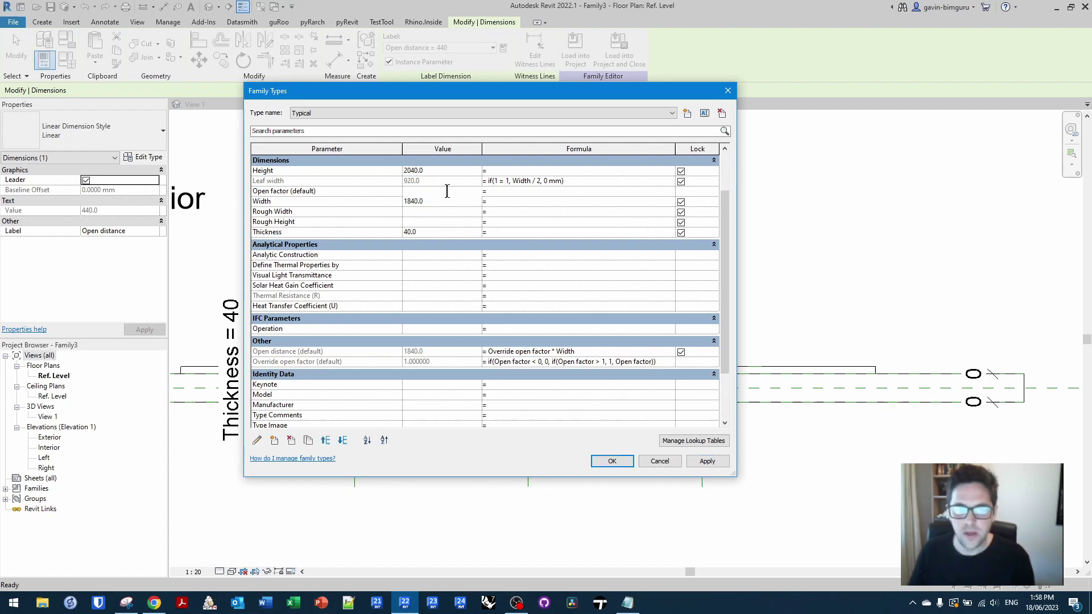
text(0)
click(373, 202)
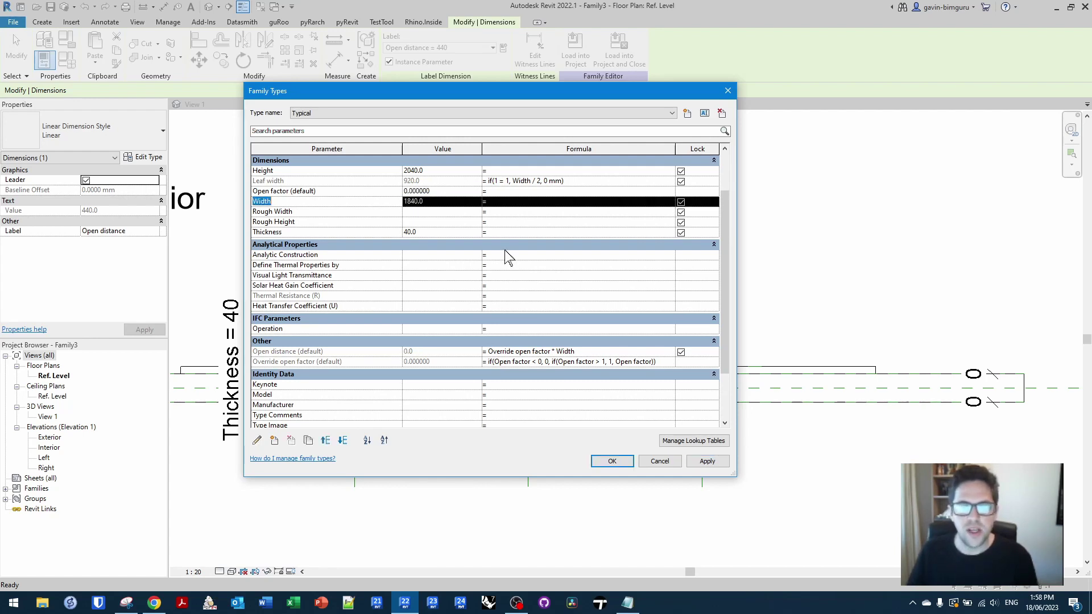
click(708, 462)
scroll(346, 288, up, 2)
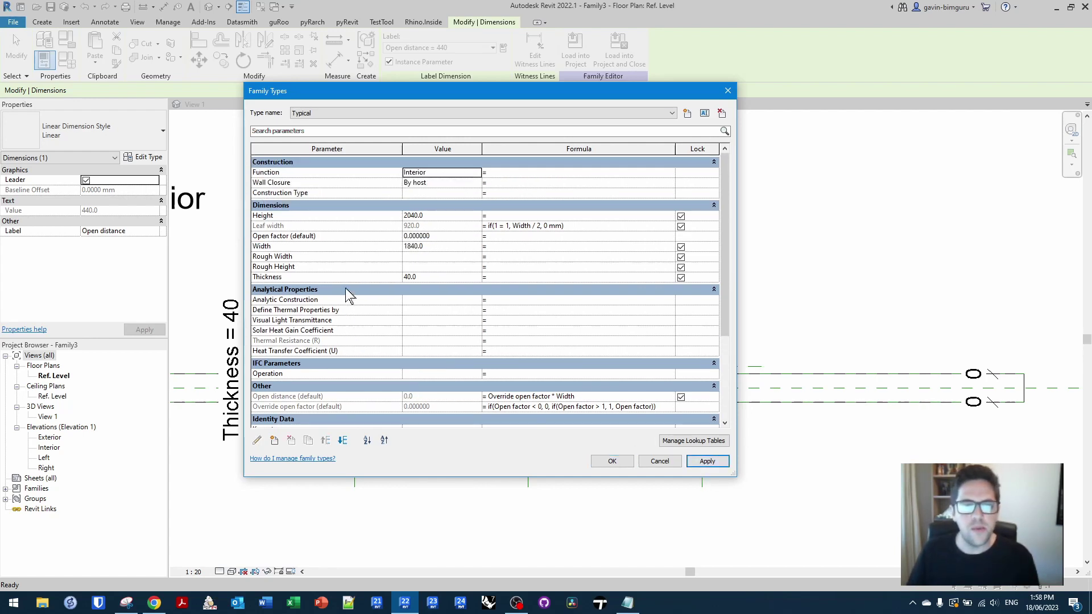
Close Family Types, open the family's 3D view, and close the inactive views.
click(612, 461)
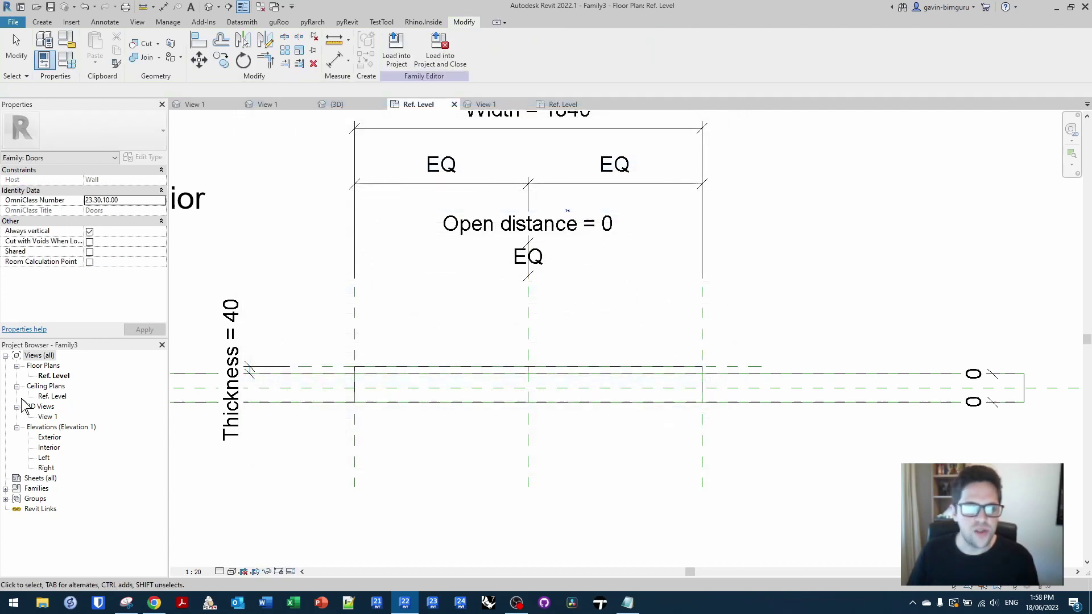
click(45, 417)
double_click(47, 416)
shift+middle_drag(344, 336, 265, 358)
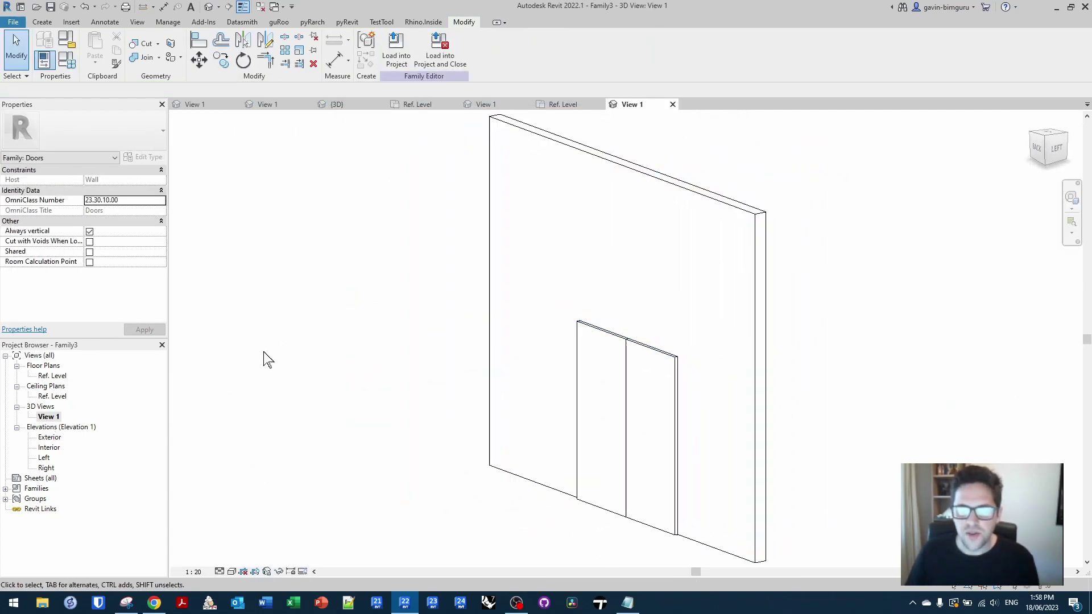
click(259, 7)
Save the family as Slide door and load it into Moving doors.rvt.
key(ctrl+s)
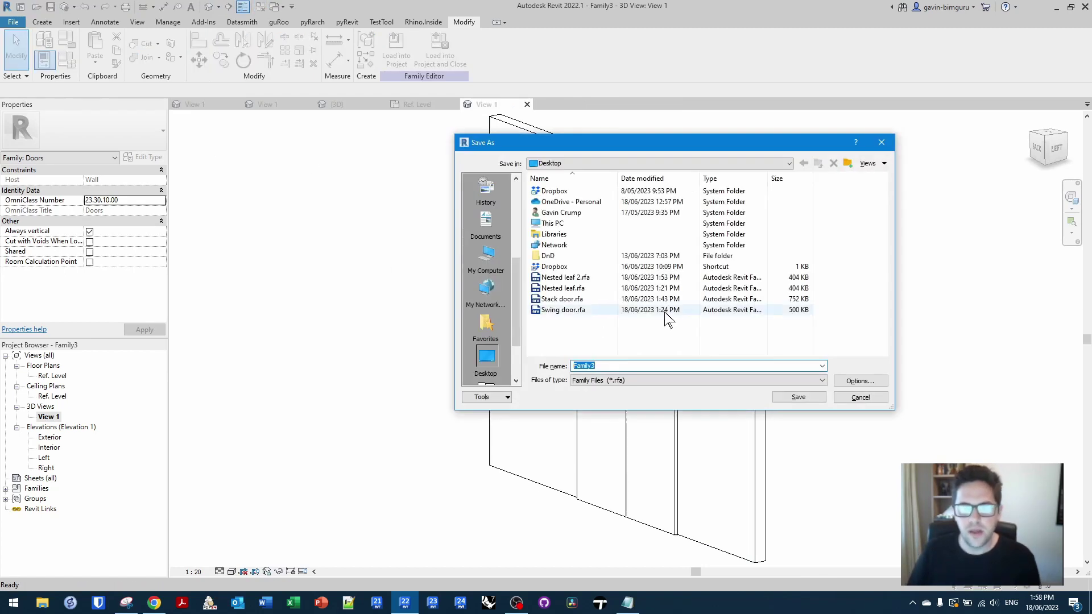
text(Slide door)
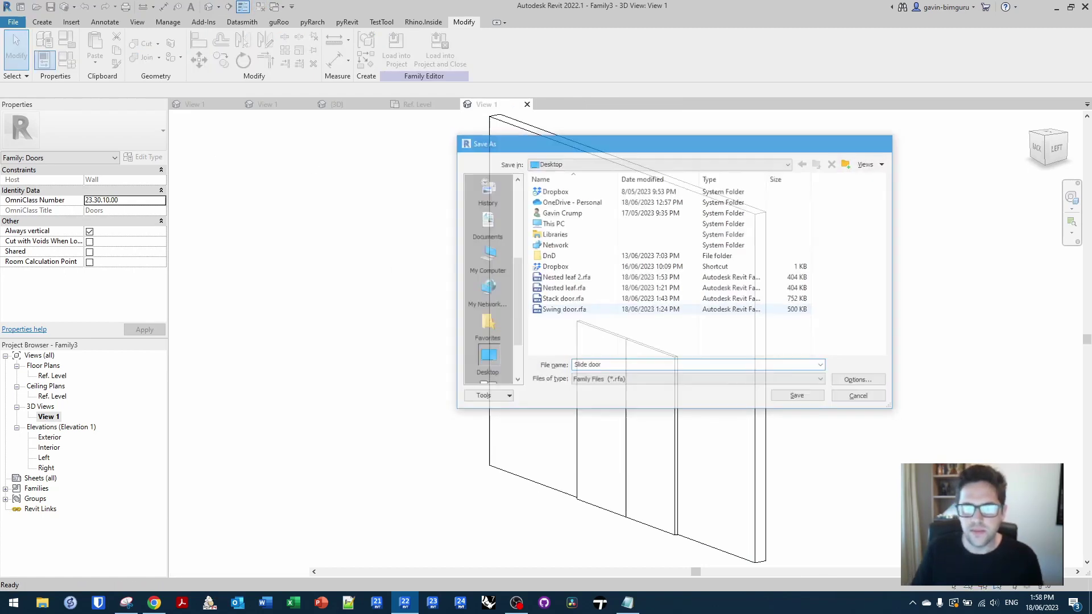
key(Return)
click(434, 50)
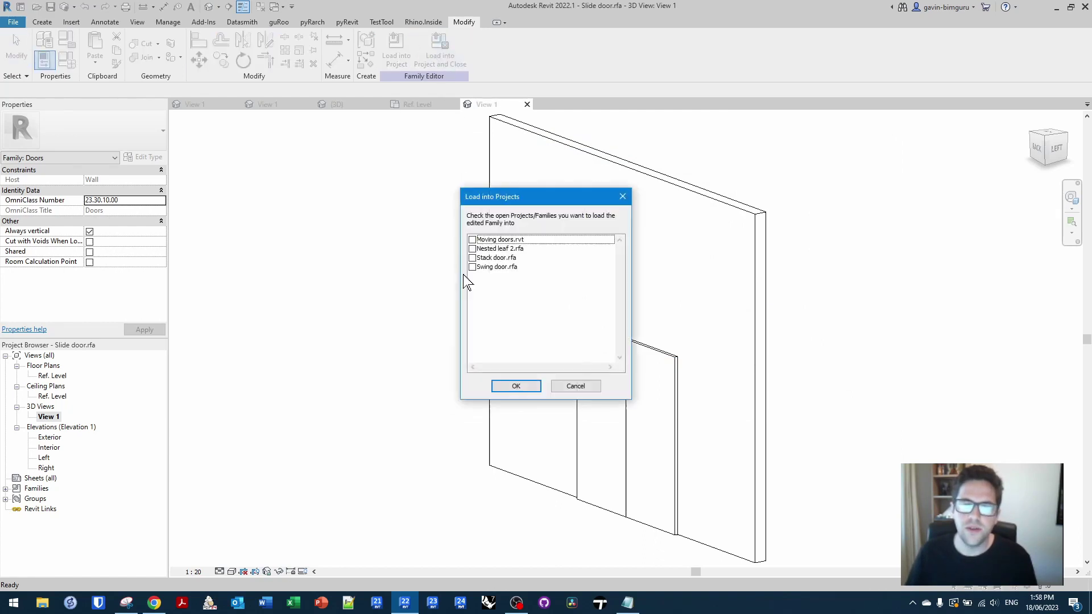
click(472, 239)
click(516, 386)
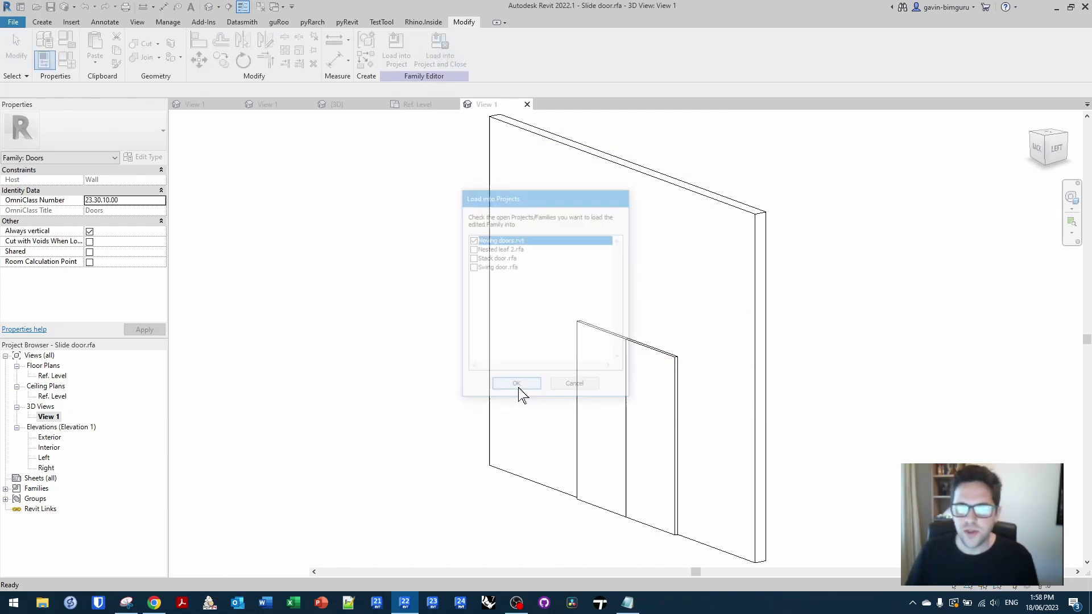
Lengthen the wall to the right to 16000.
key(Escape)
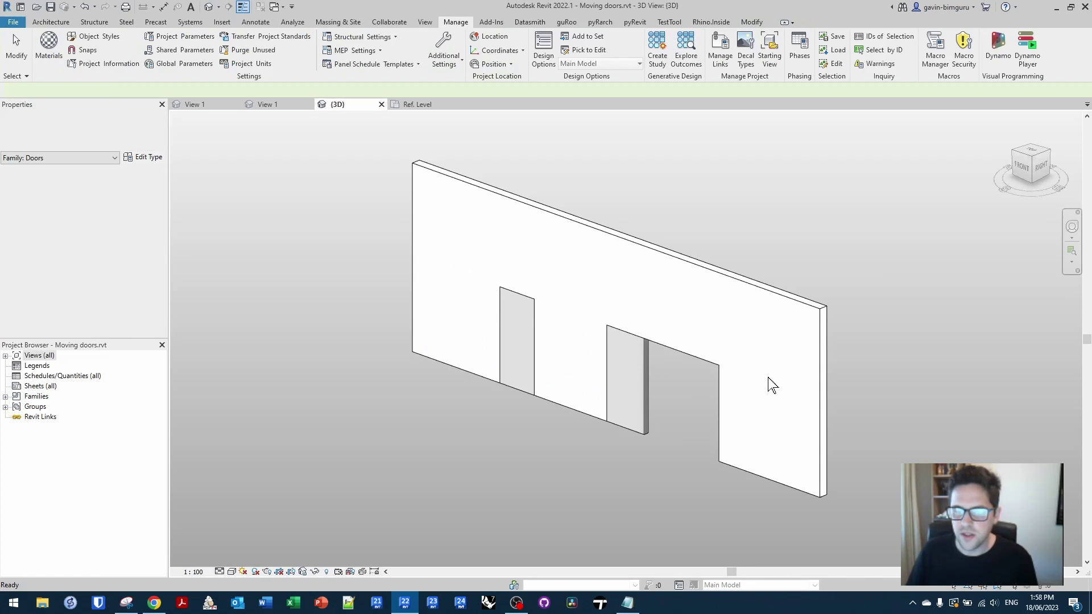
scroll(769, 382, down, 3)
click(804, 349)
middle_drag(804, 349, 629, 251)
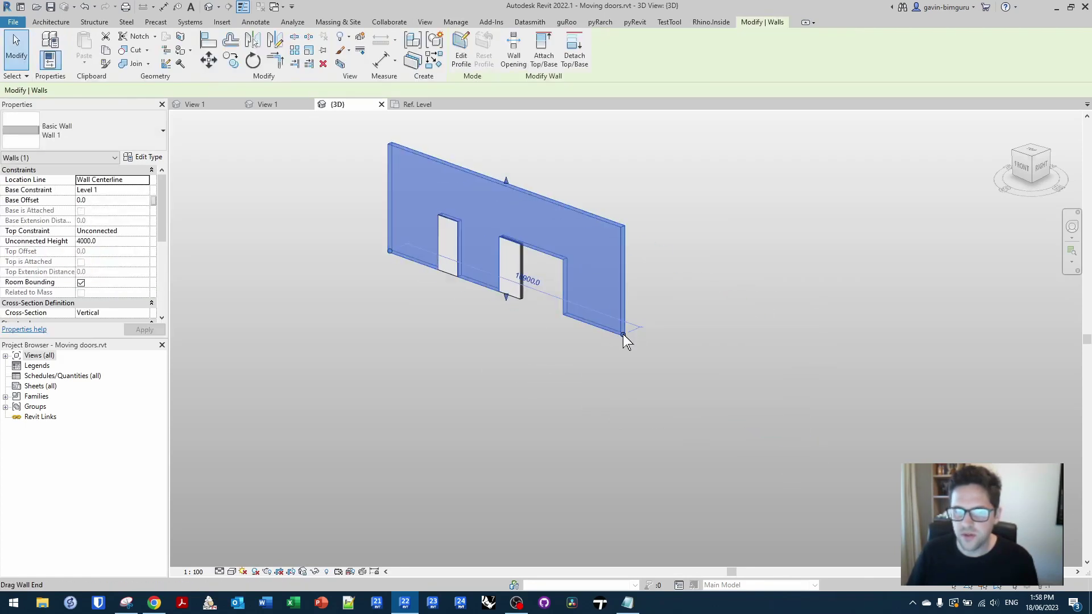
drag(624, 327, 732, 373)
Copy the Stack door to the right, set its Sill Height to 0, and make it a Slide door.
click(514, 293)
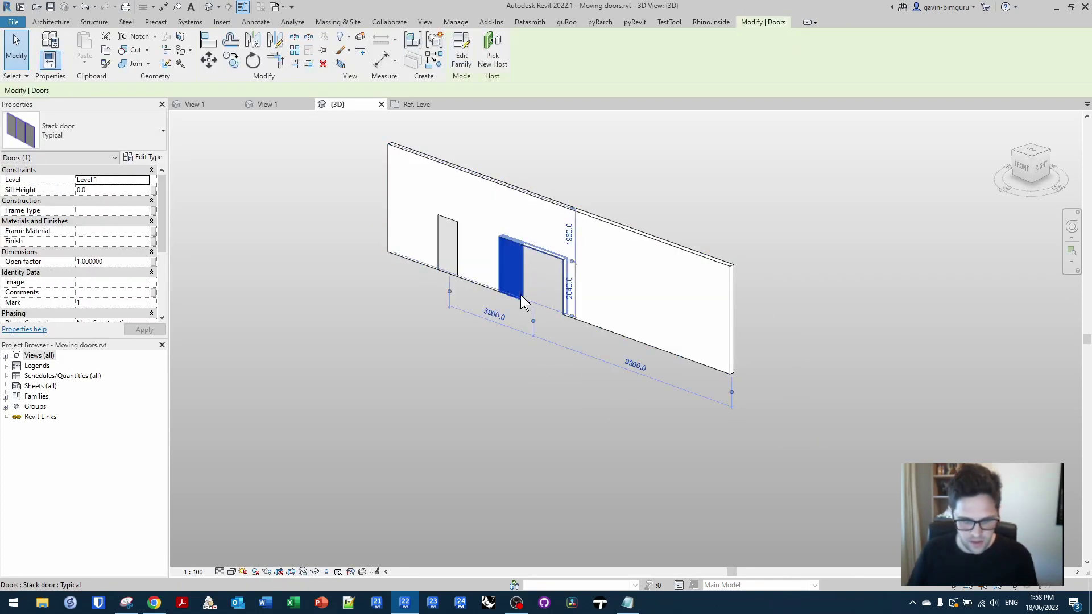
key(c)
key(c)
click(519, 296)
click(645, 312)
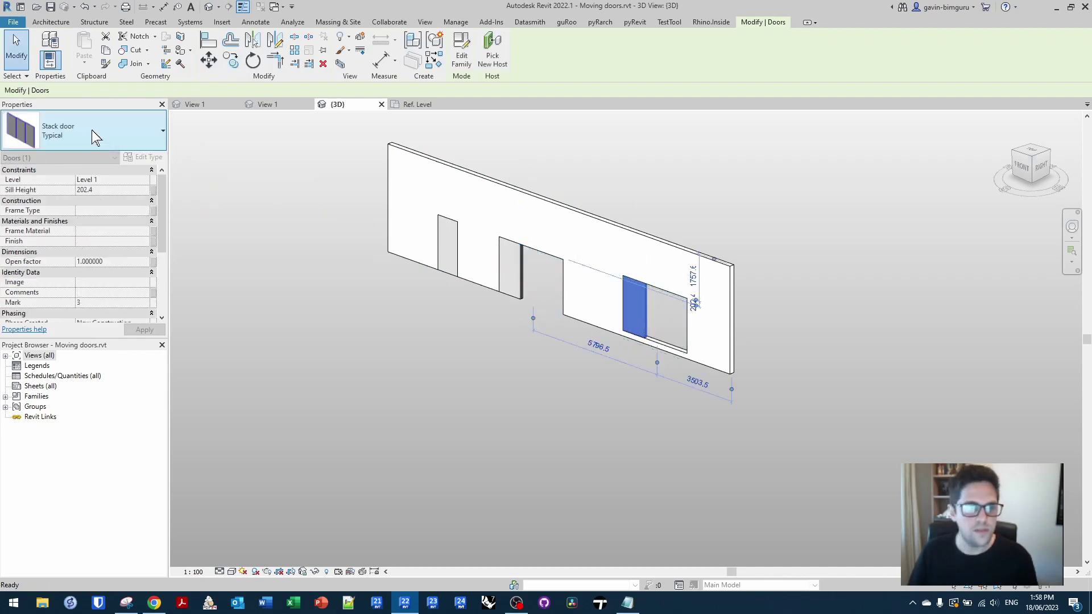
double_click(114, 190)
text(0)
key(Return)
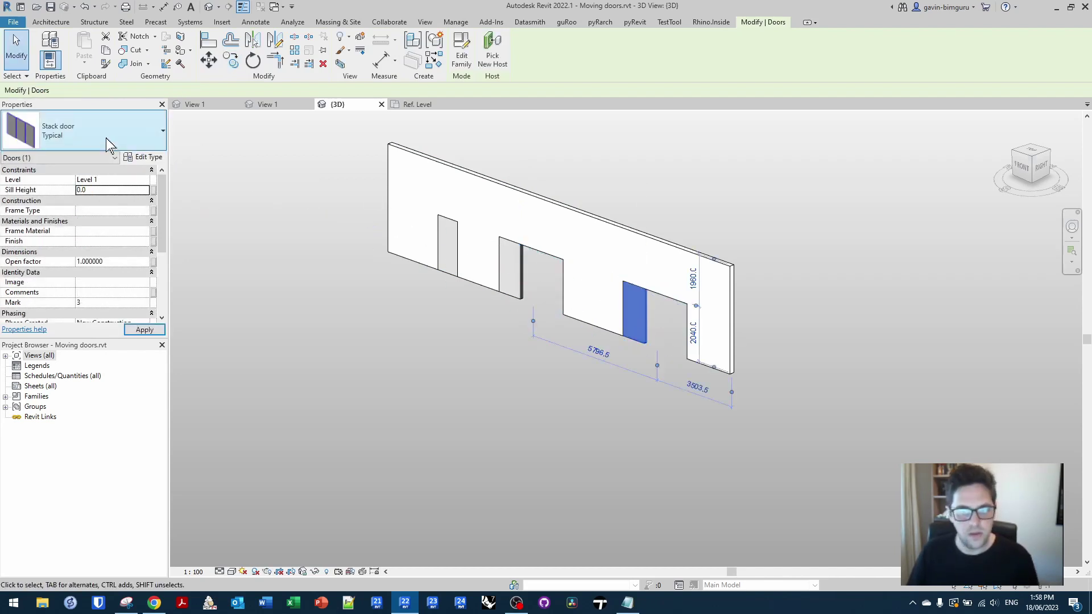
click(109, 145)
click(48, 189)
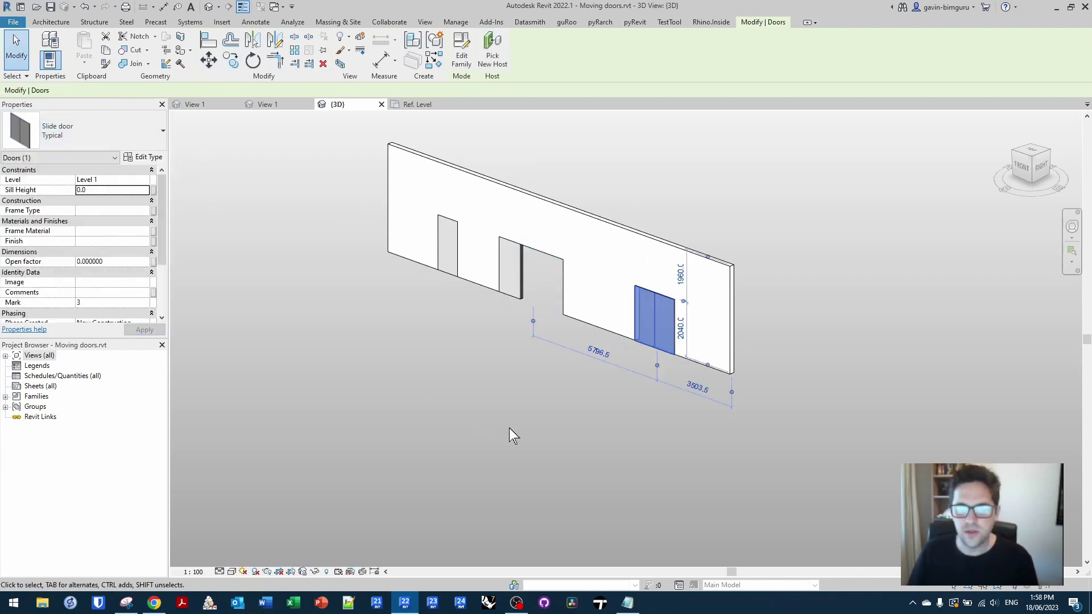
click(520, 419)
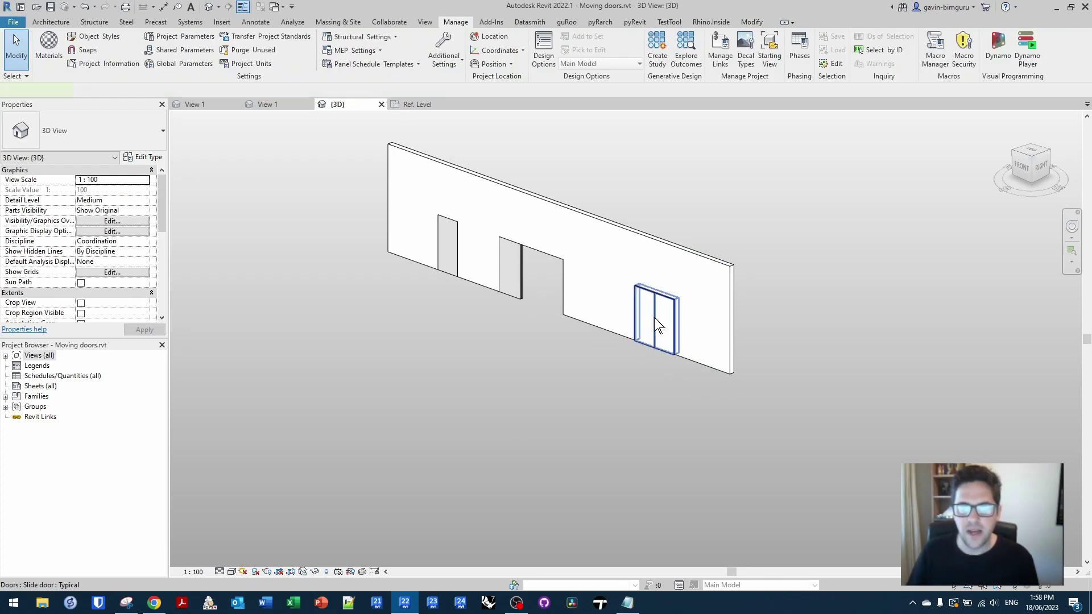
Test the Slide door's Open factor at 0.5, then 1, then back to 0.
click(663, 332)
click(113, 261)
text(0.5)
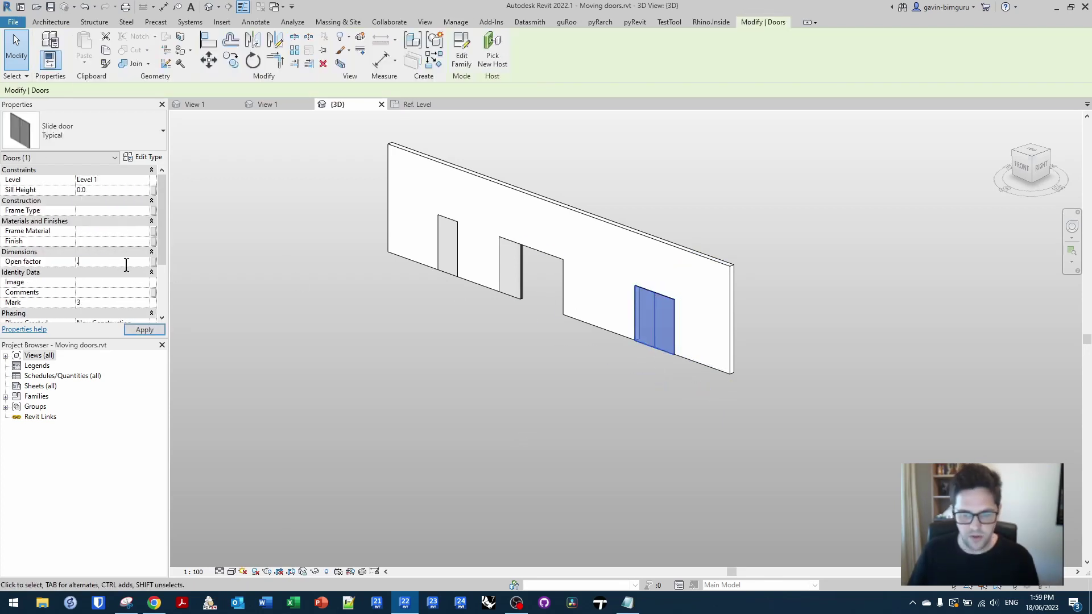
click(111, 261)
text(1)
key(Return)
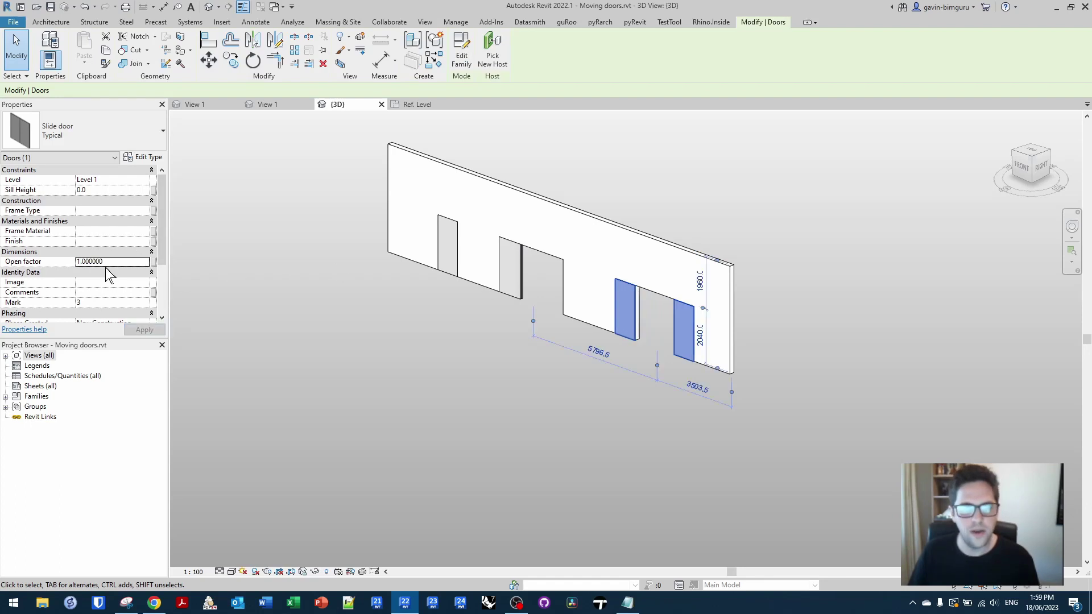
text(0)
key(Return)
Override the Slide door's surface in this view with a Solid fill pattern in light grey RGB 192-192-192.
right_click(648, 321)
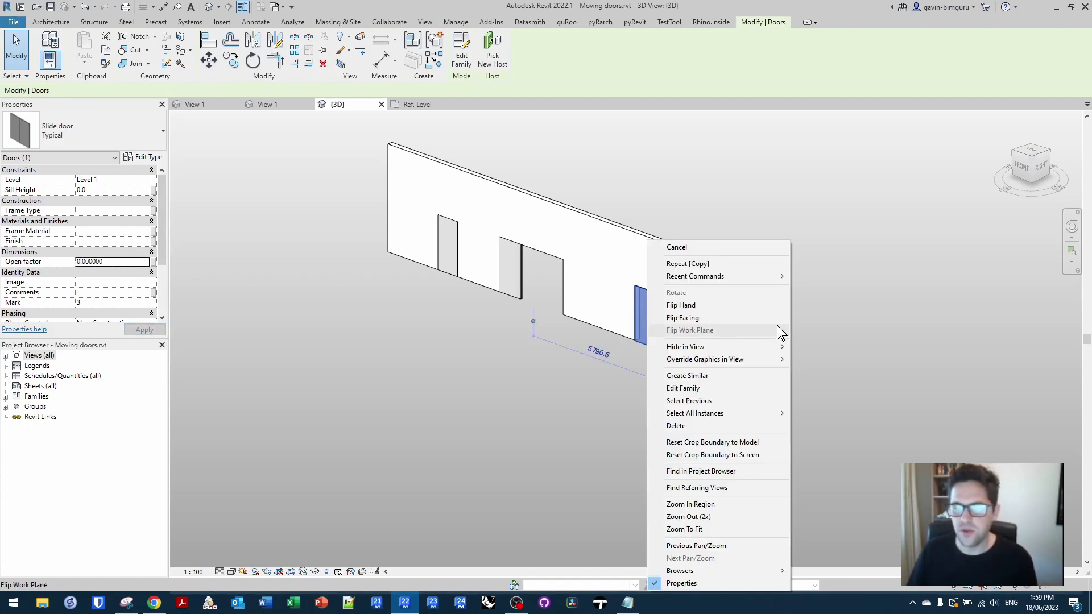
mouse_move(778, 359)
click(824, 358)
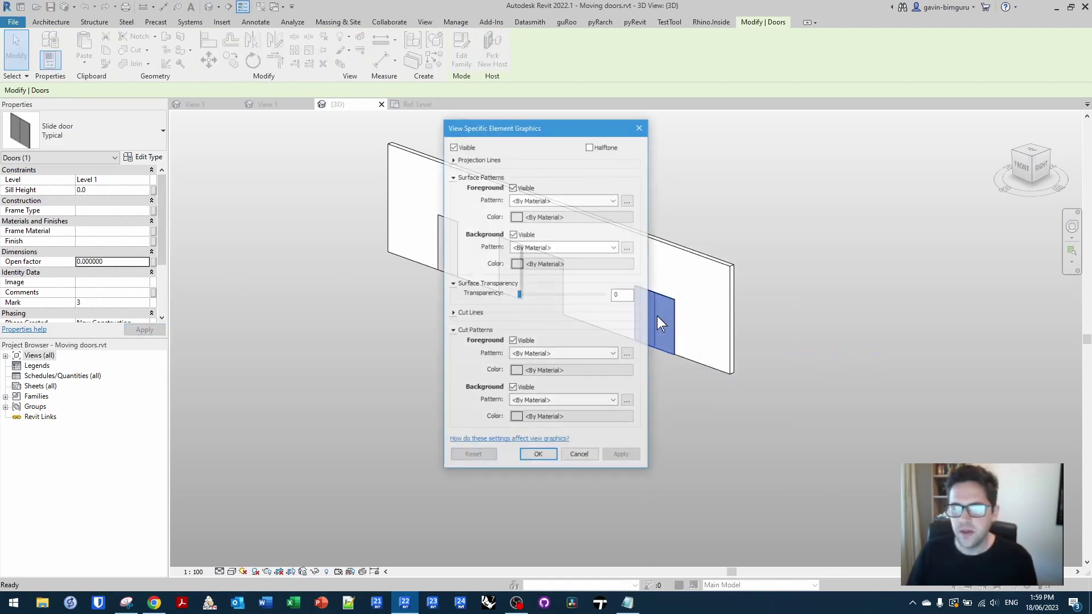
click(560, 200)
click(580, 221)
click(587, 216)
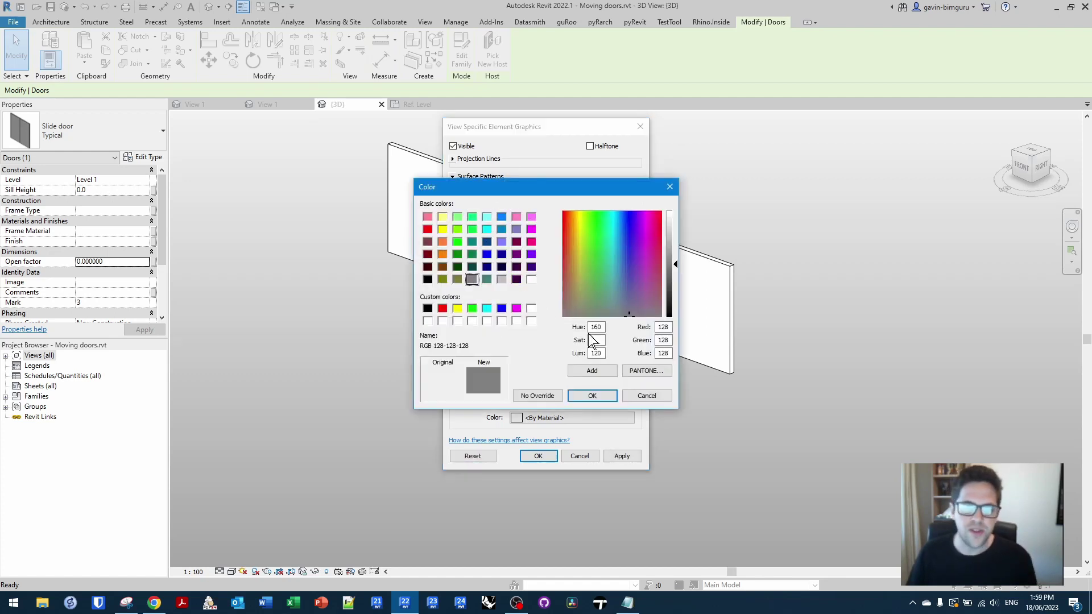
click(501, 280)
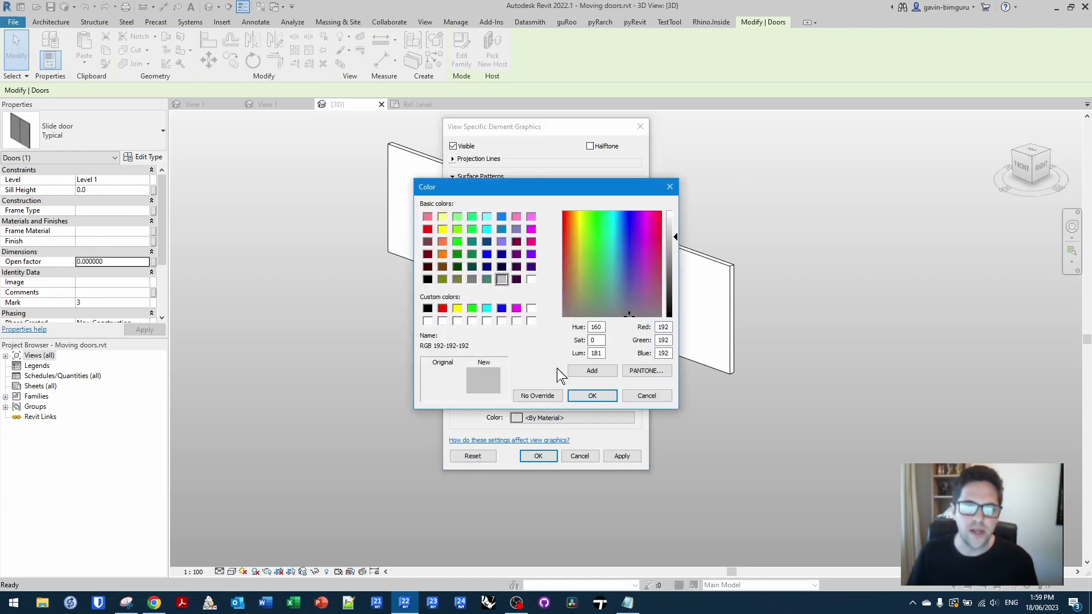
click(592, 396)
click(539, 456)
click(635, 437)
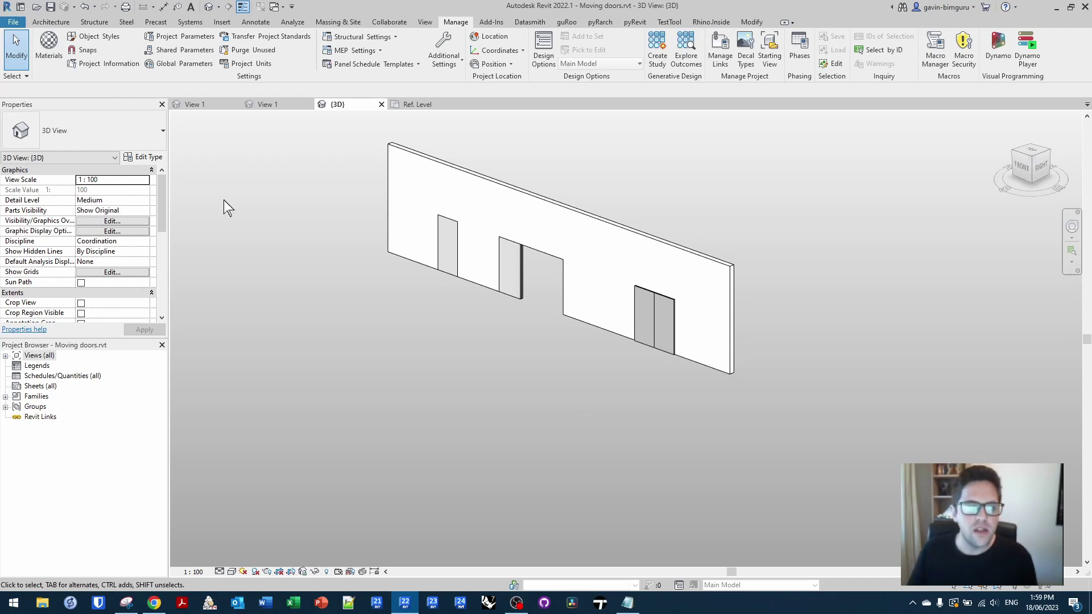
Open the Level 1 floor plan and set the Slide door's Open factor to 0.5.
double_click(38, 355)
double_click(43, 376)
double_click(49, 386)
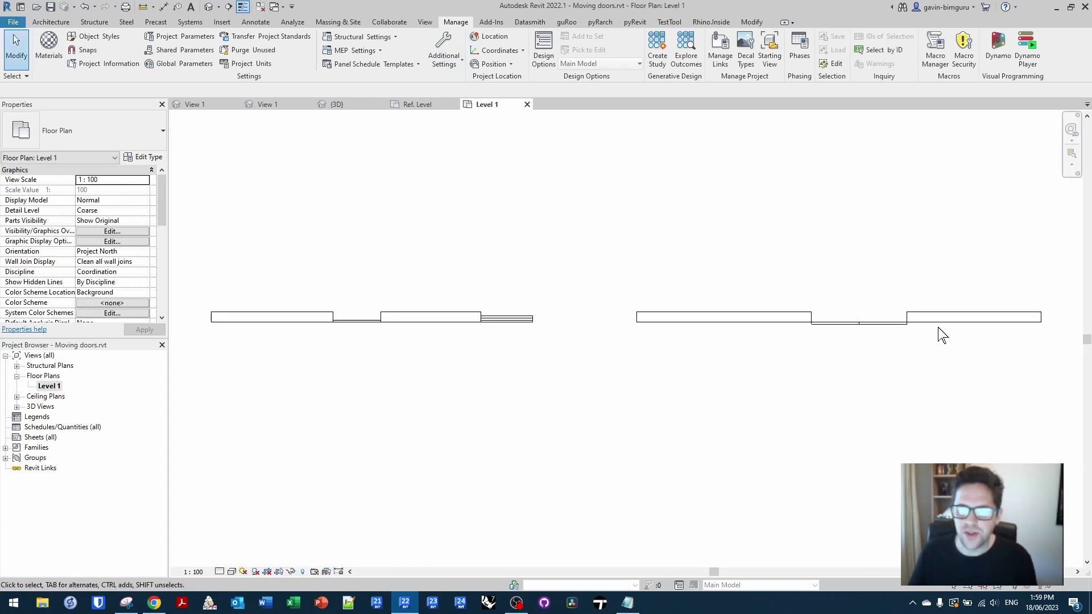
click(859, 319)
click(116, 261)
text(.5)
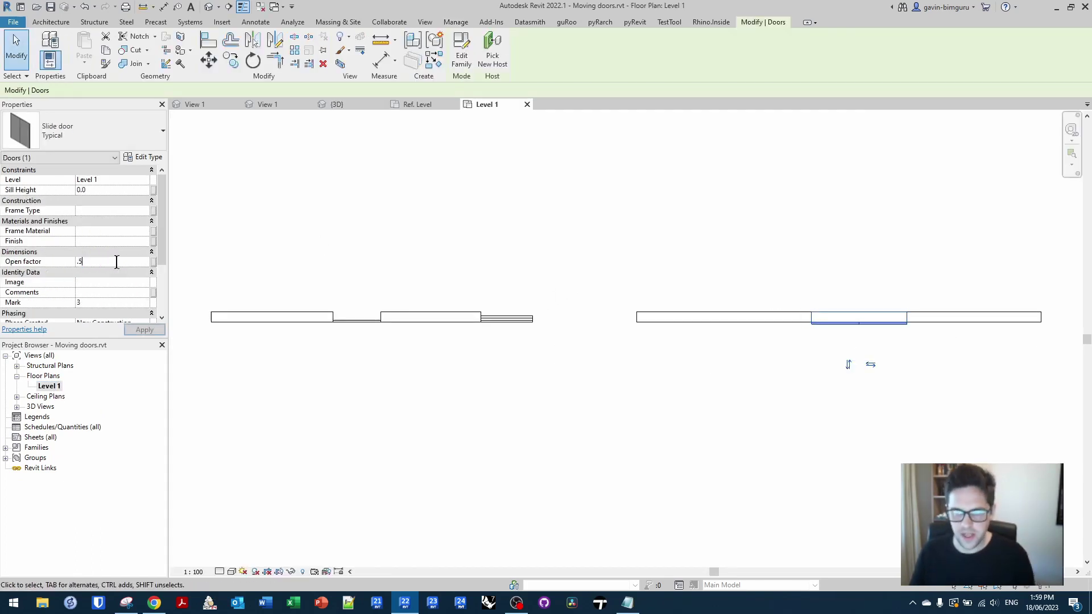
key(Return)
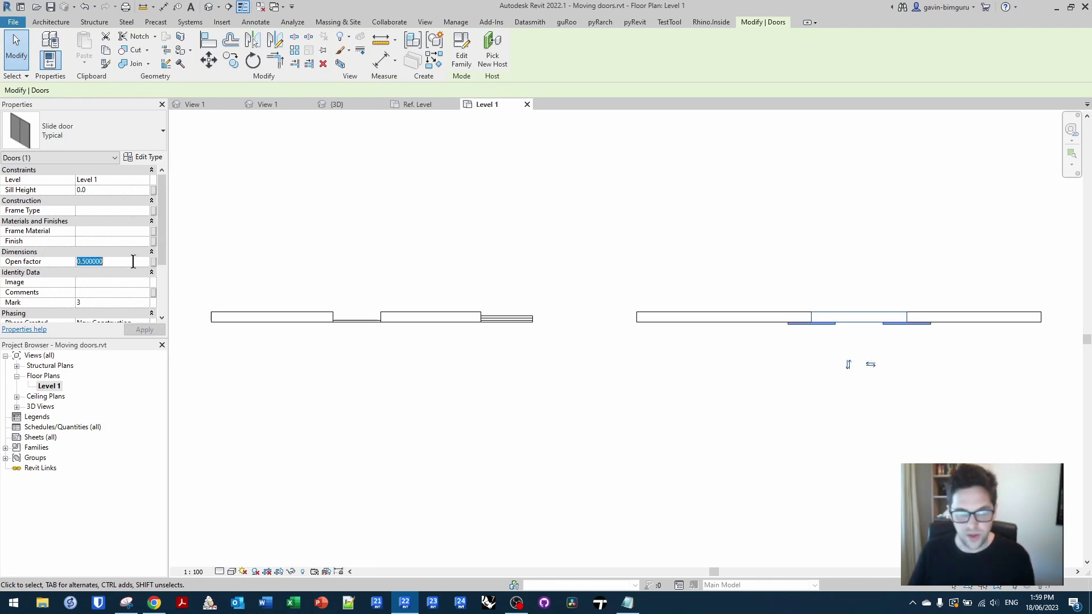
Select the Stack door instead and start editing its Open factor.
click(546, 251)
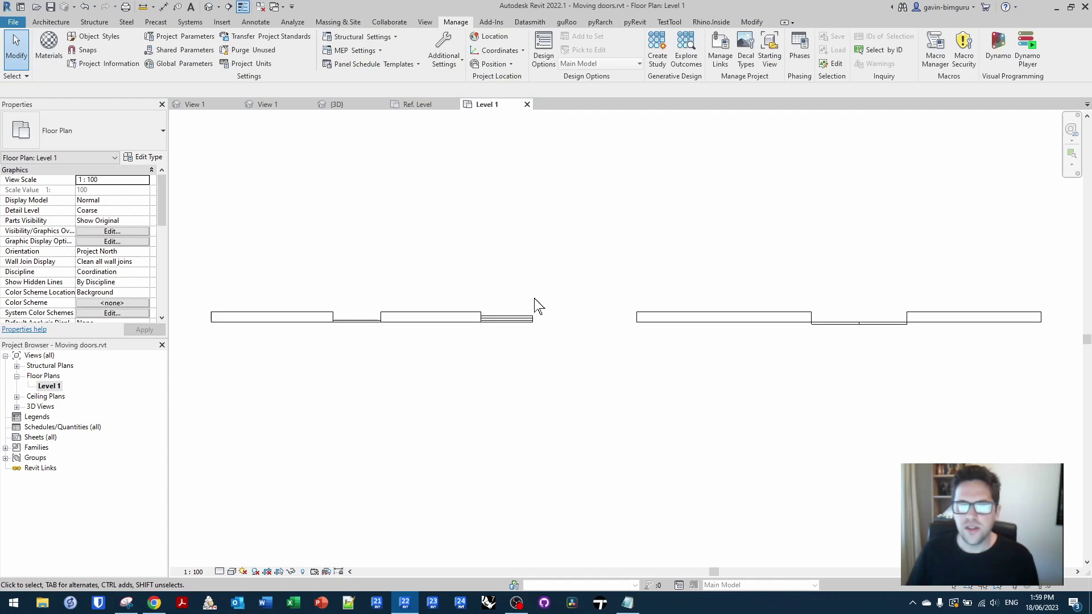
click(524, 320)
click(133, 263)
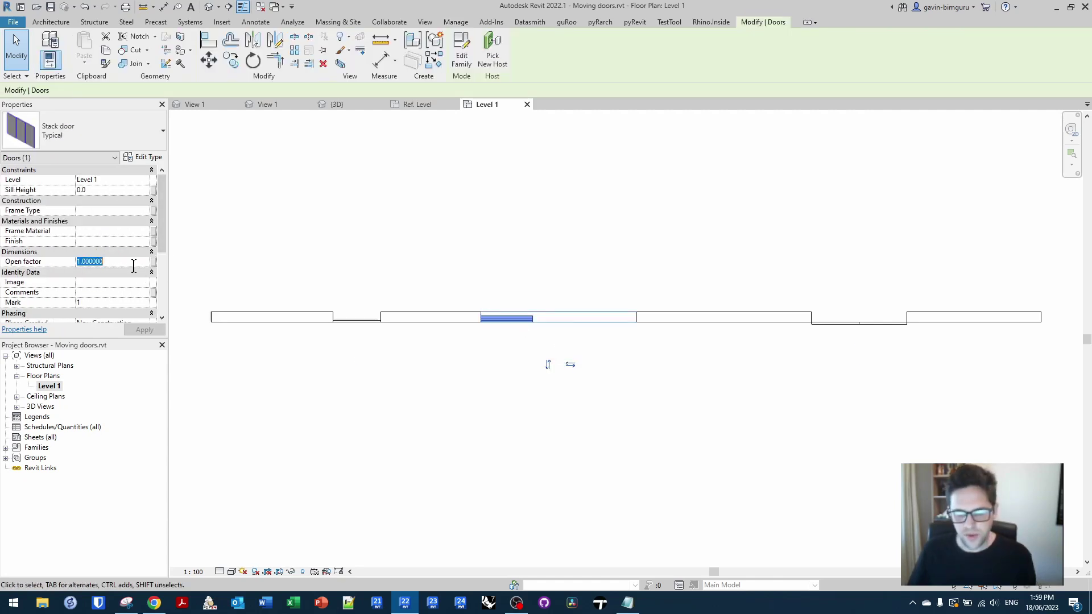
Set the Stack door's Open factor to 0 and open the Swing door family for editing.
text(0)
click(357, 318)
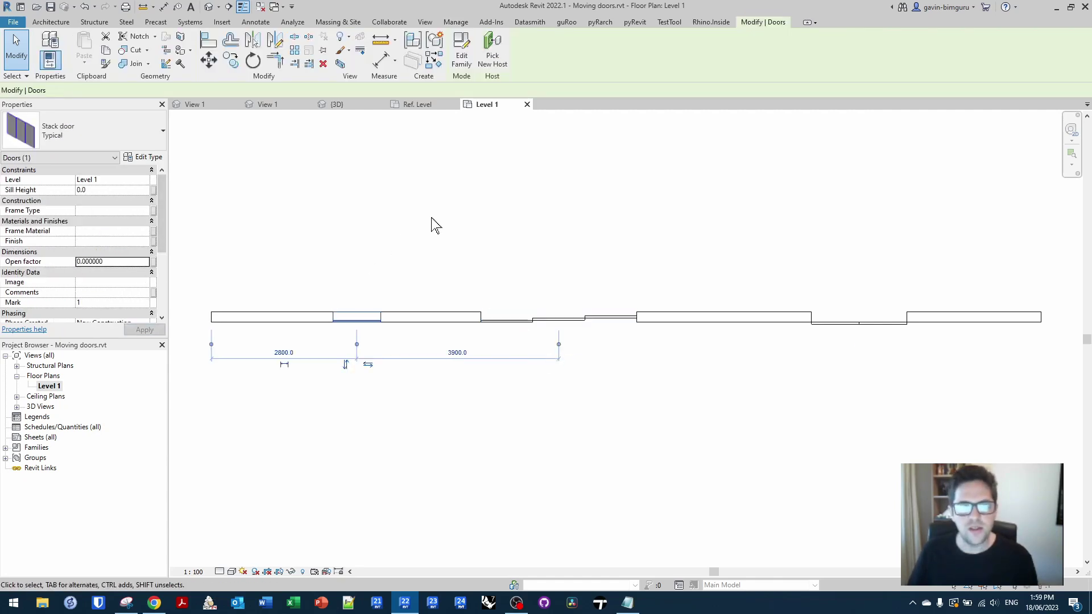
click(464, 59)
shift+middle_drag(231, 339, 340, 462)
In Family Types, set the default Open factor to 0.5.
click(66, 59)
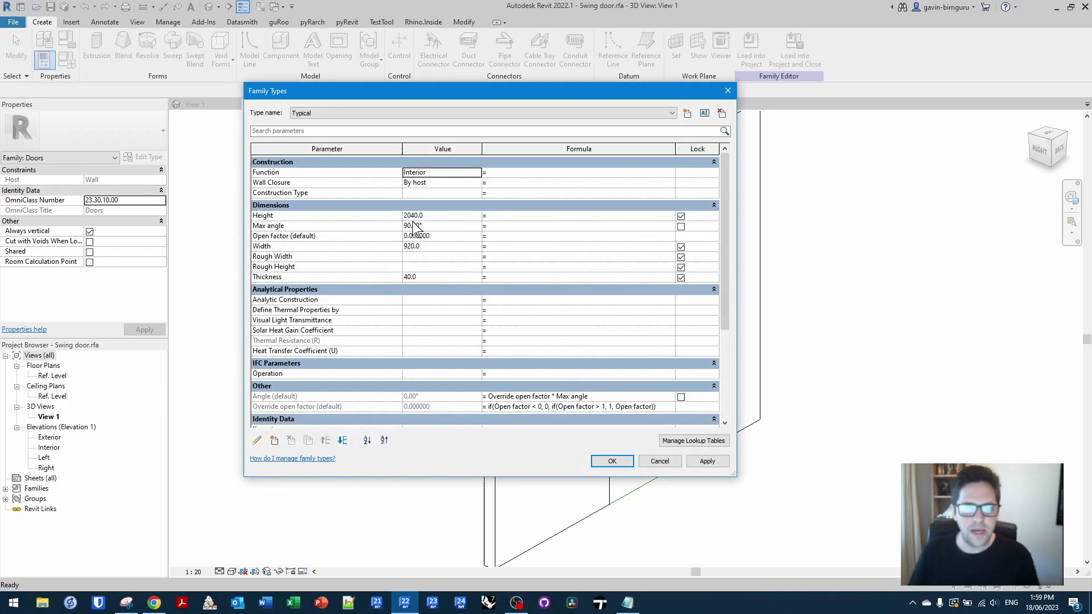
click(450, 227)
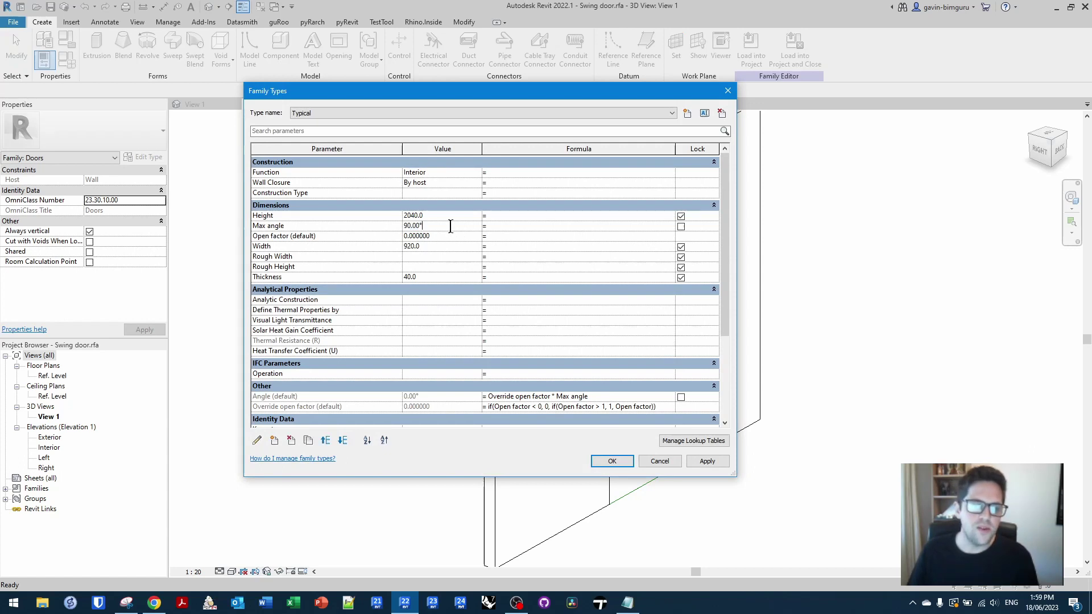
scroll(389, 227, down, 1)
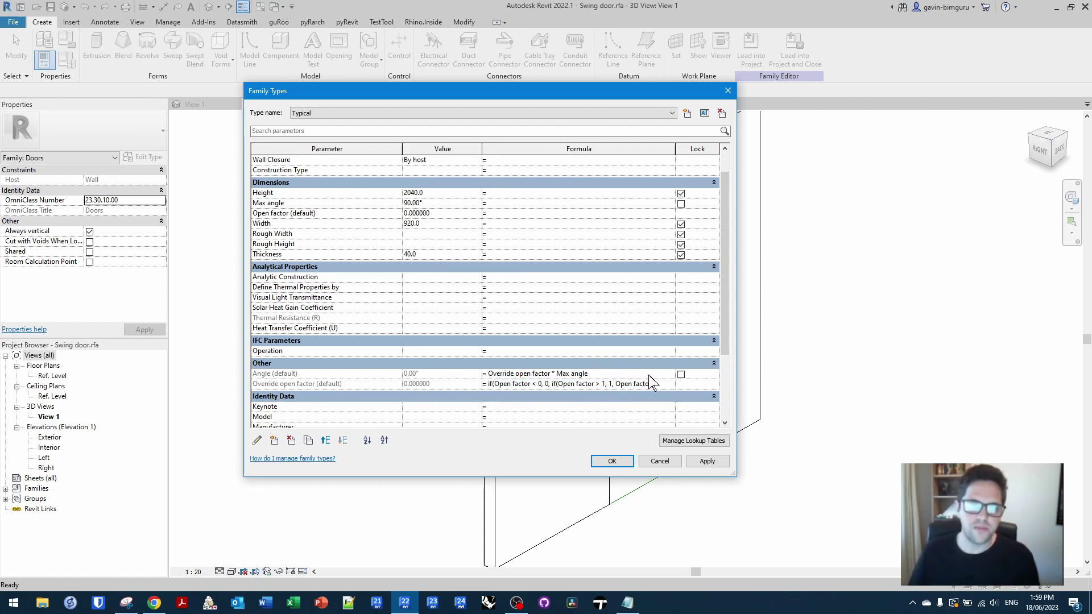
click(296, 203)
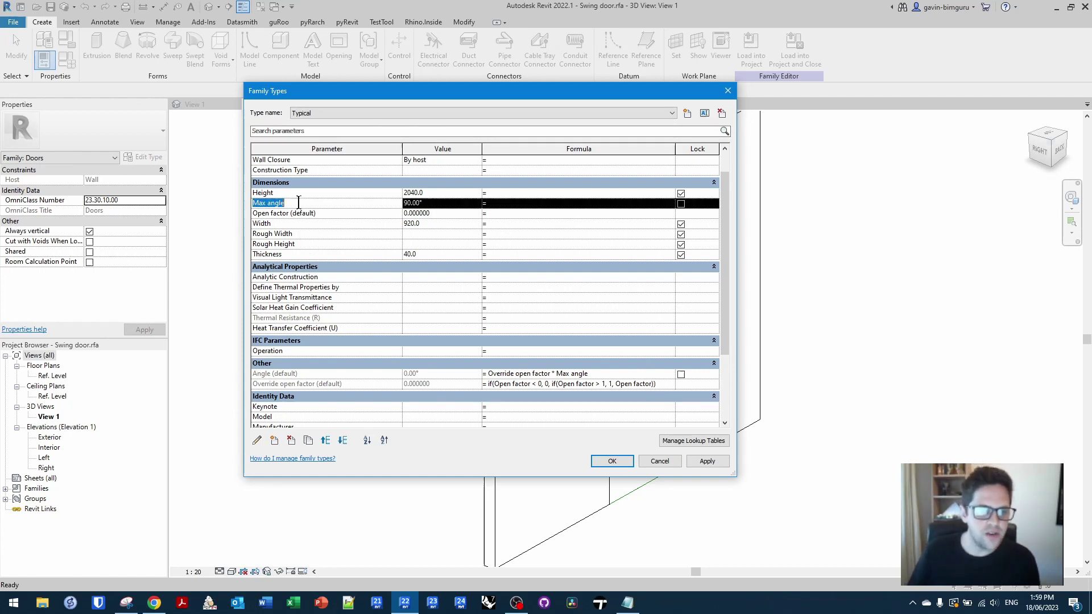
click(297, 203)
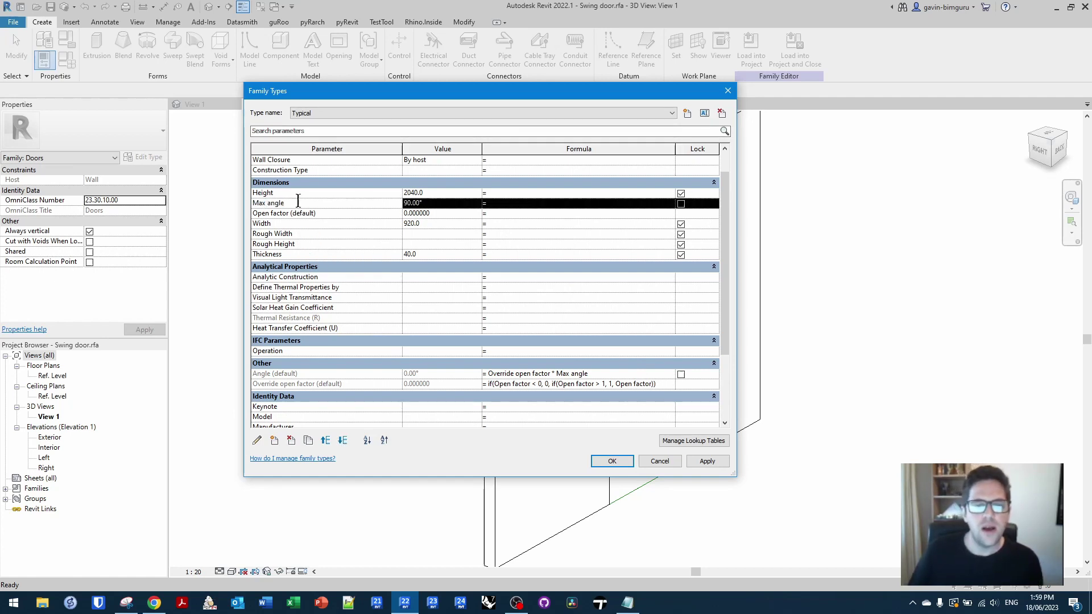
click(457, 212)
text(0.5)
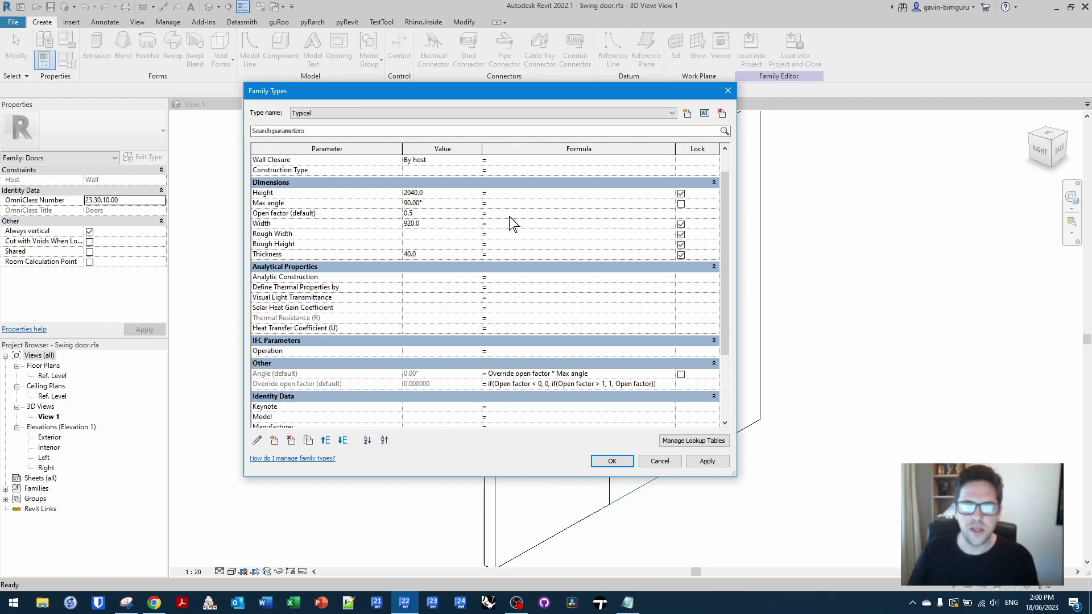
click(511, 215)
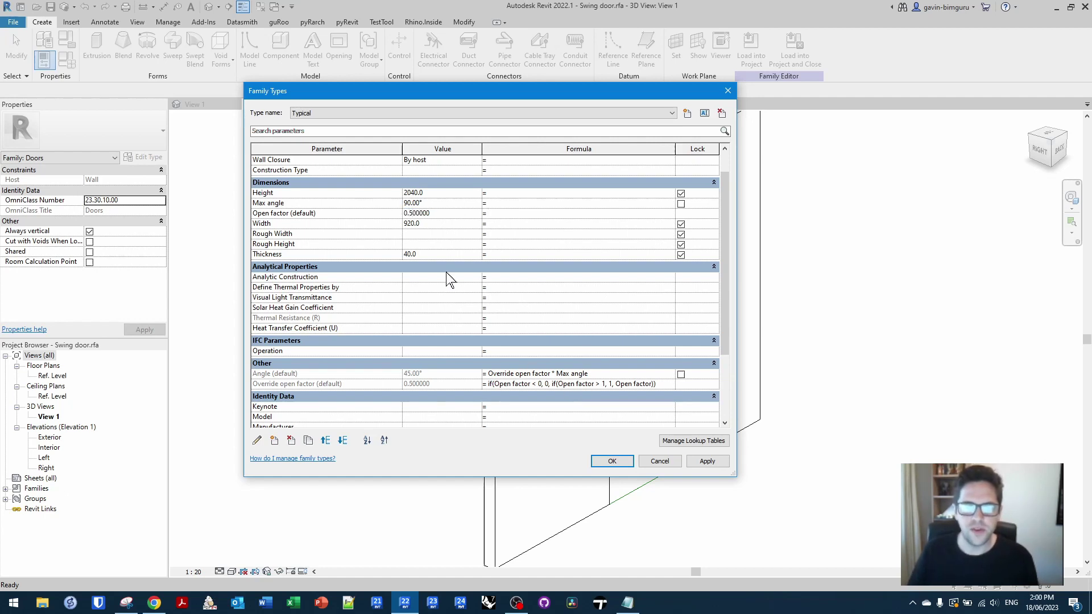
Try a Max angle of 180°, return it to 90°, and view the leaf swung to 45° in 3D.
click(456, 203)
text(18)
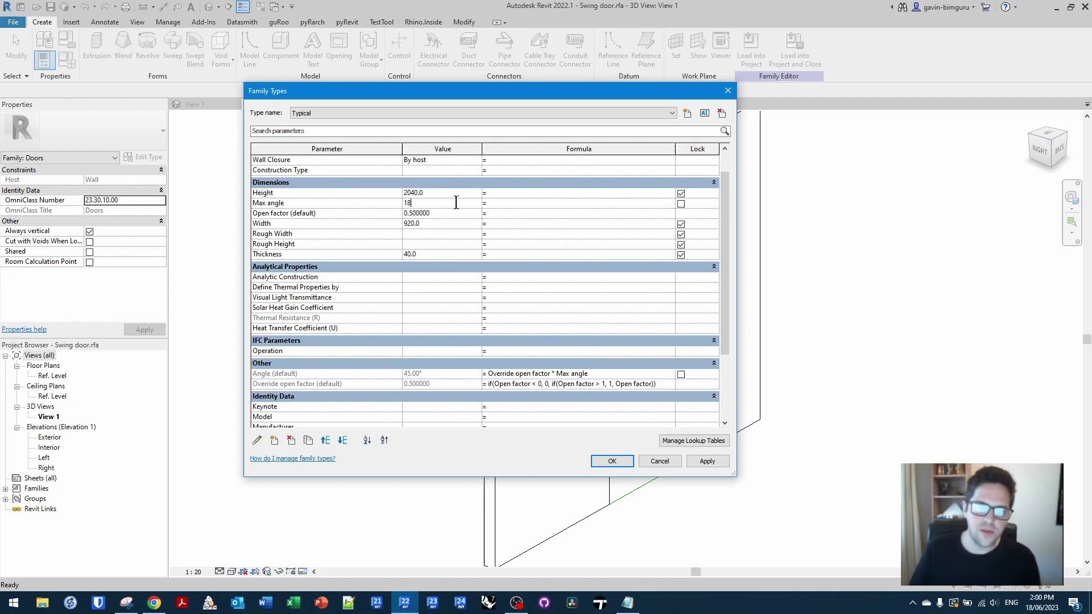
text(0)
key(Tab)
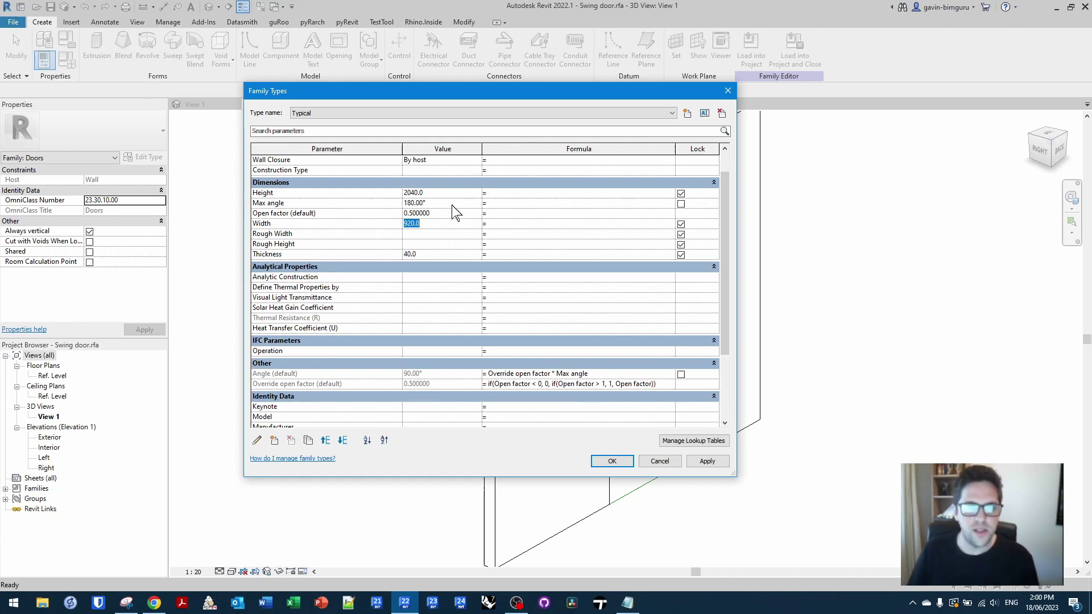
key(shift+Tab)
text(90)
key(Tab)
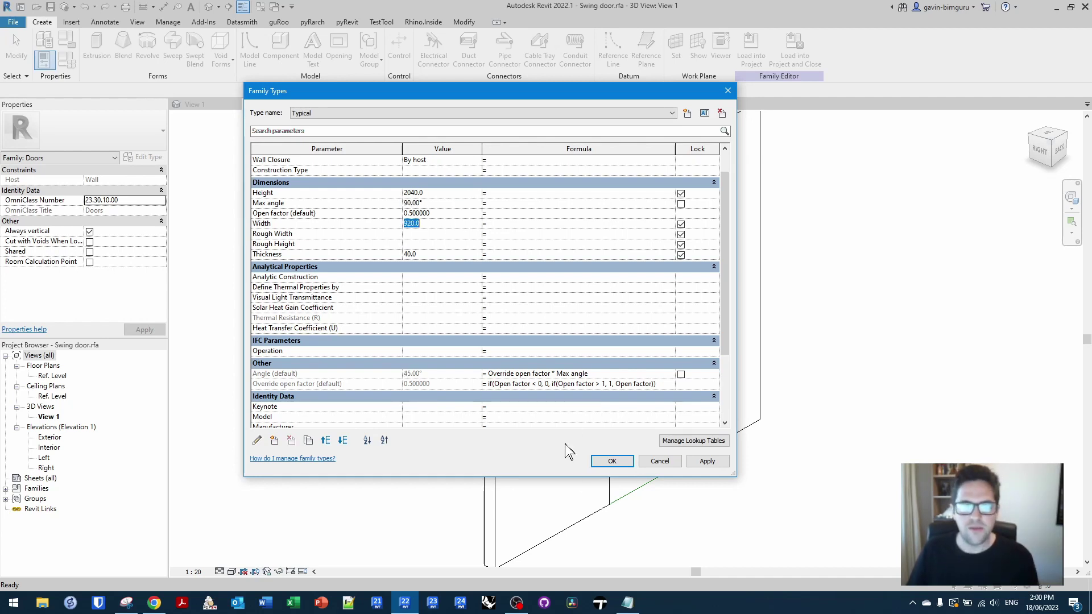
click(607, 465)
shift+middle_drag(833, 441, 610, 427)
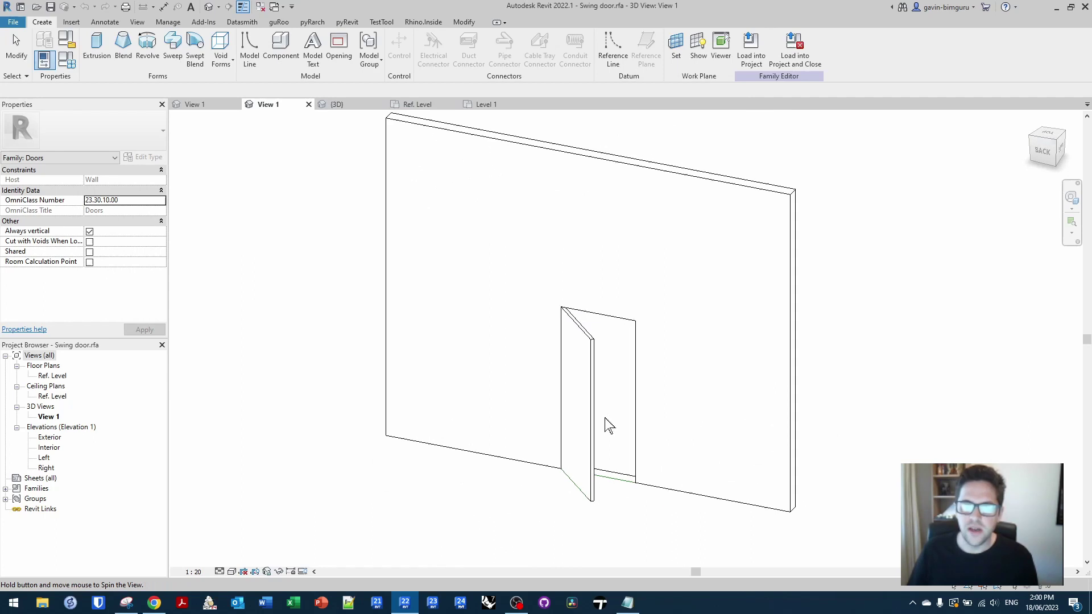
Open the Ref. Level floor plan and select the nested door leaf.
double_click(54, 377)
scroll(602, 330, up, 4)
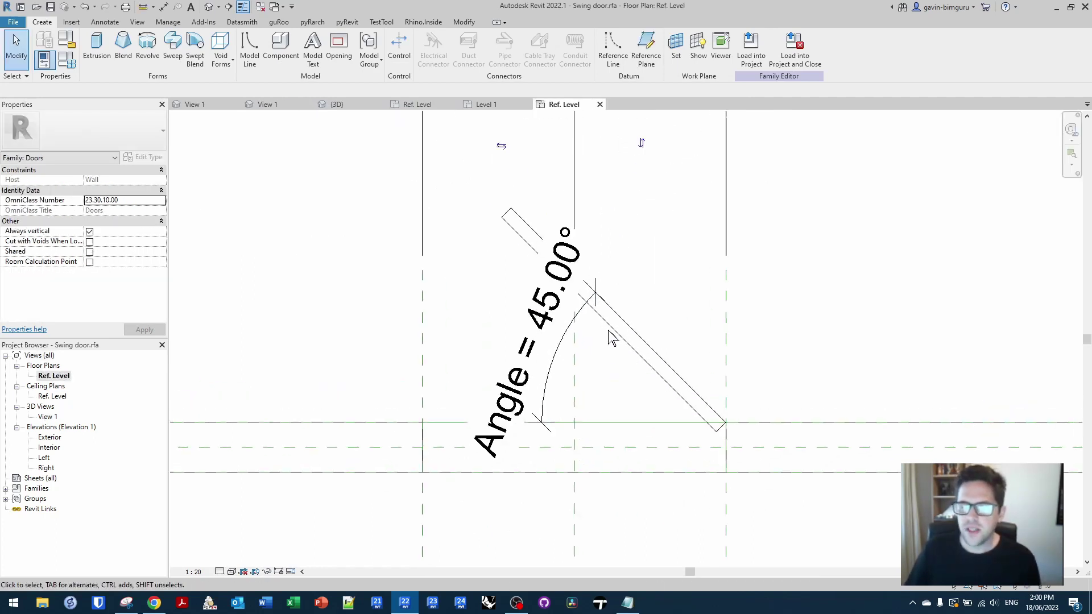
click(613, 340)
Temporarily hide the leaf to inspect the diagonal reference line, then restore it and reselect the leaf.
click(268, 572)
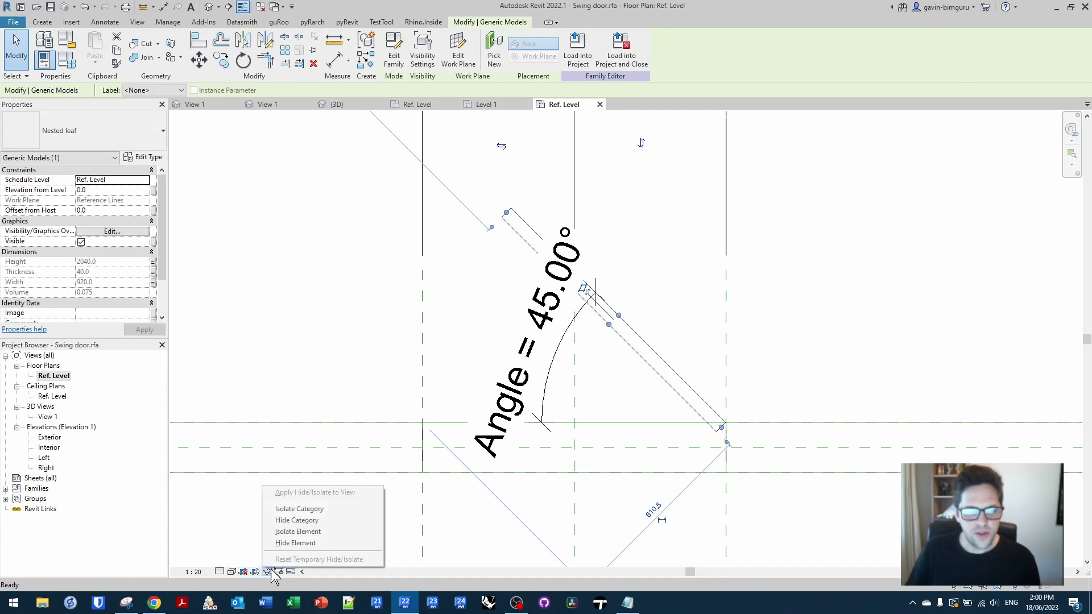
click(287, 544)
click(652, 356)
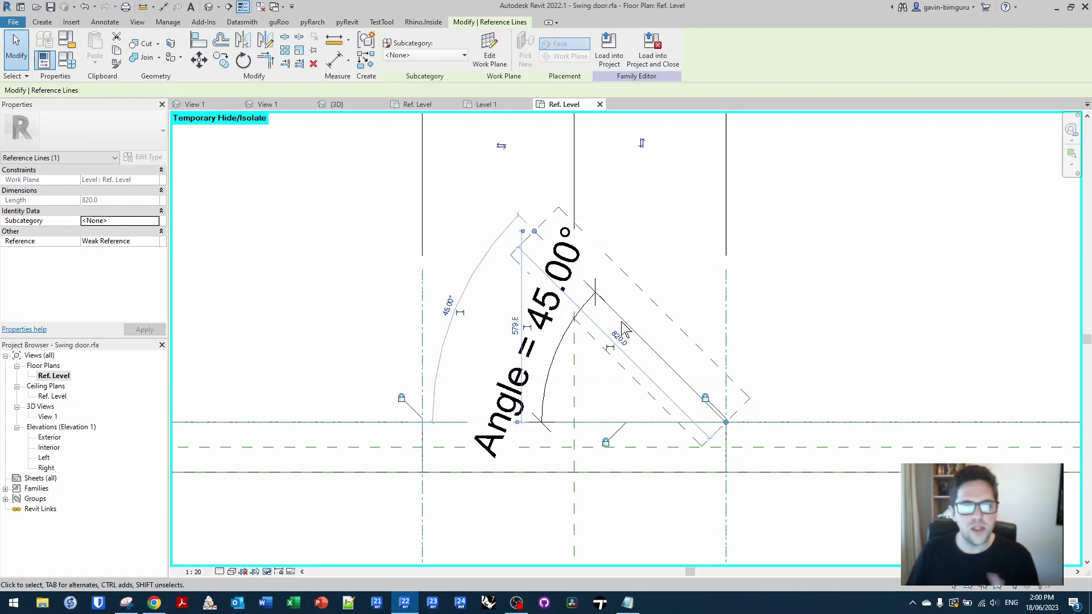
click(266, 571)
click(284, 558)
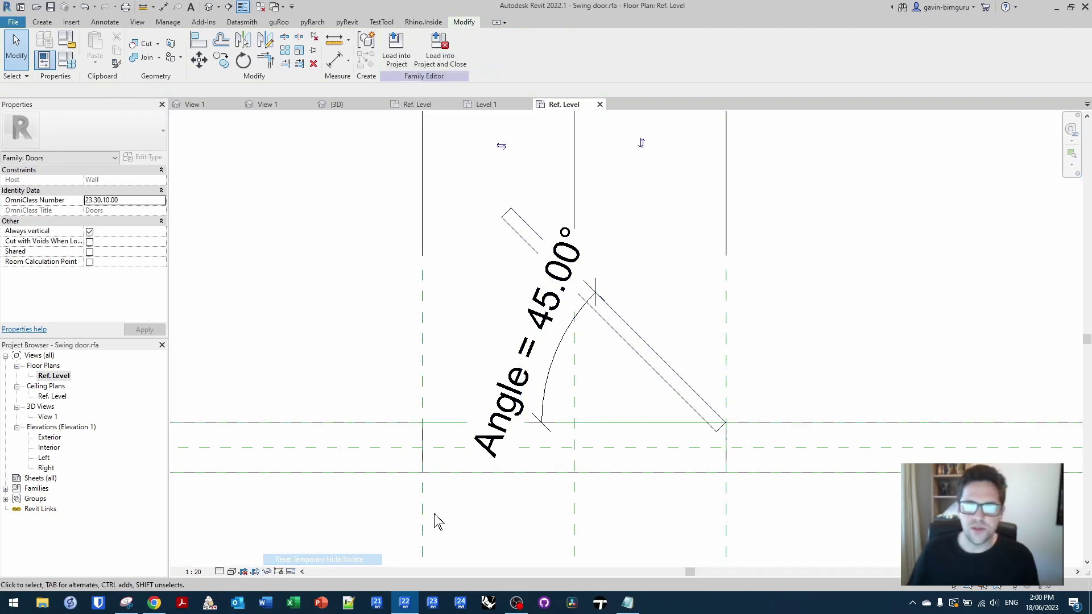
click(636, 358)
Delete the old leaf and drag the Generic Models > Nested leaf family into the plan.
key(Delete)
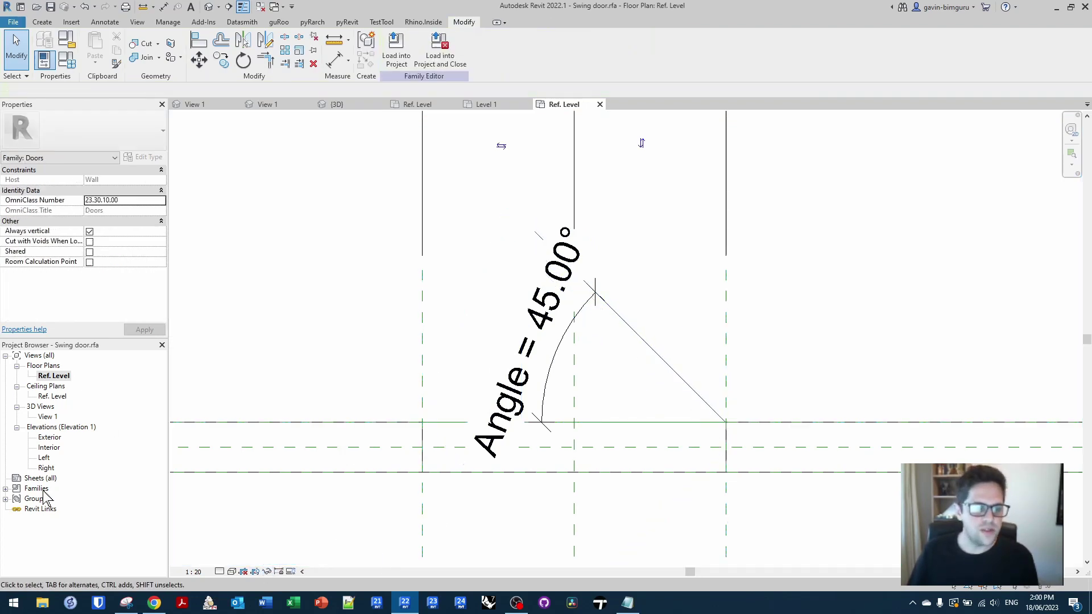
double_click(40, 490)
double_click(61, 520)
click(57, 529)
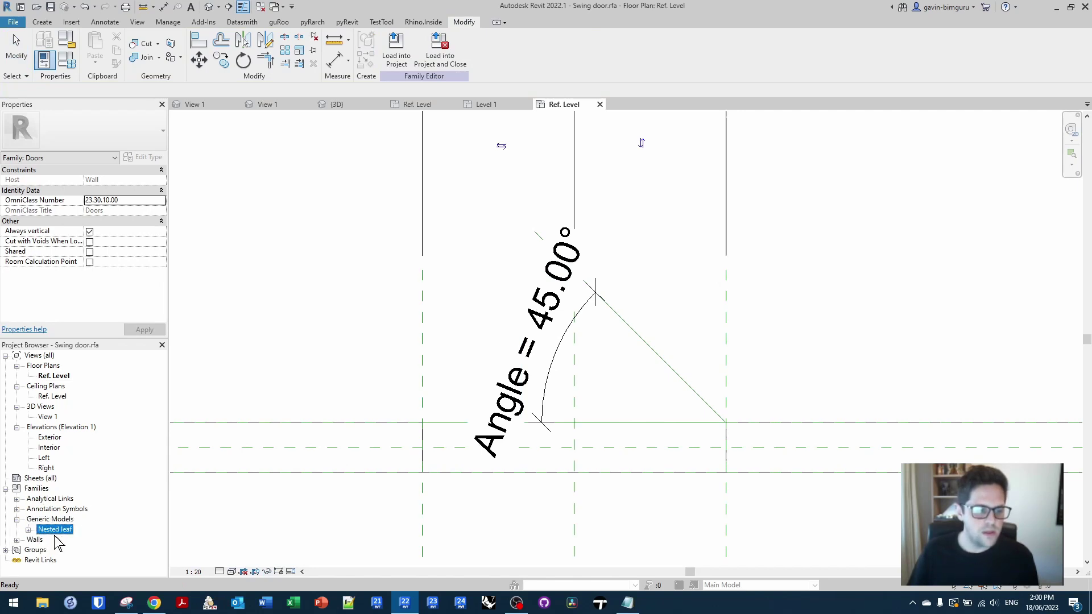
drag(66, 540, 438, 284)
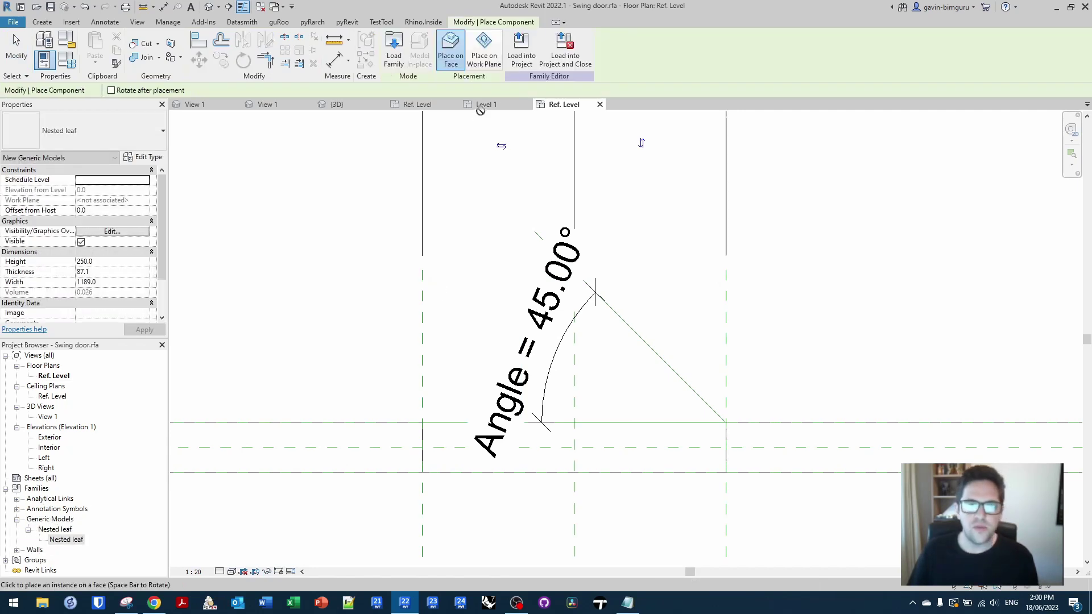
Place the Nested leaf hosted on the diagonal reference line's work plane and flip it 180°.
click(489, 56)
click(322, 91)
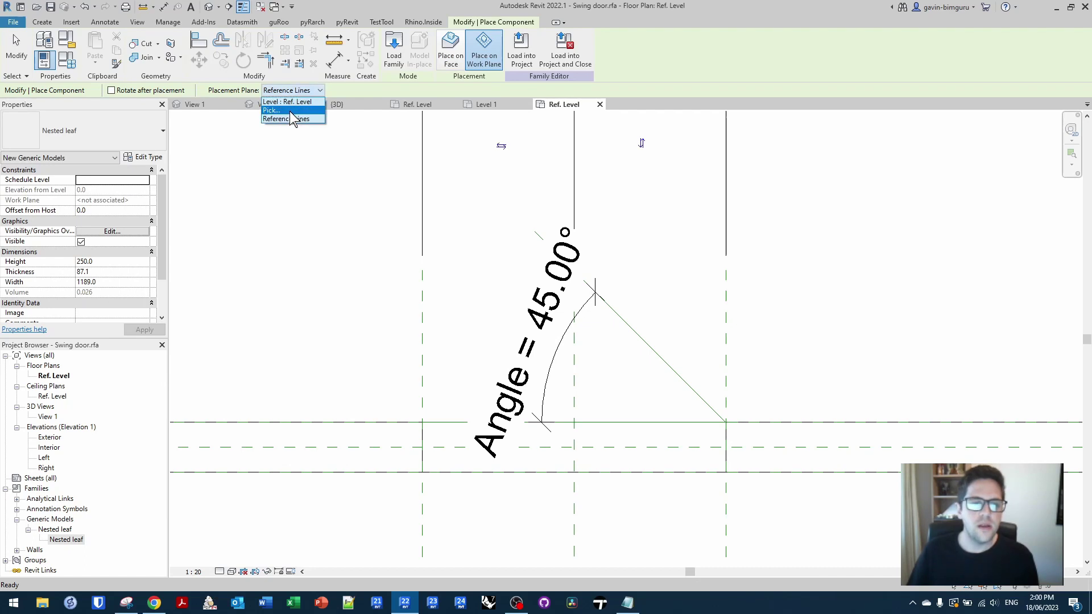
click(299, 103)
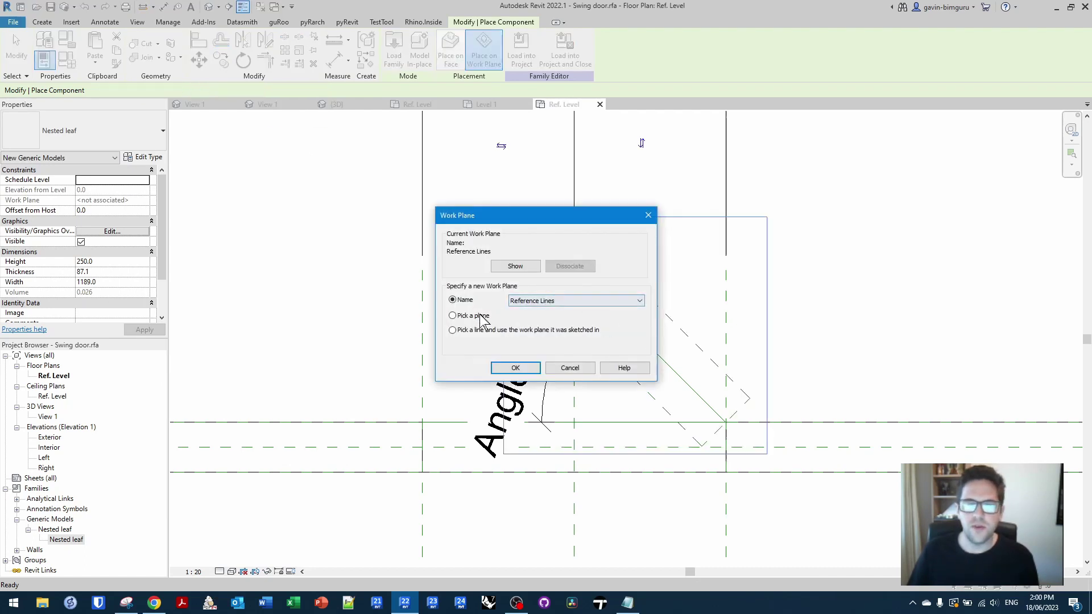
click(516, 369)
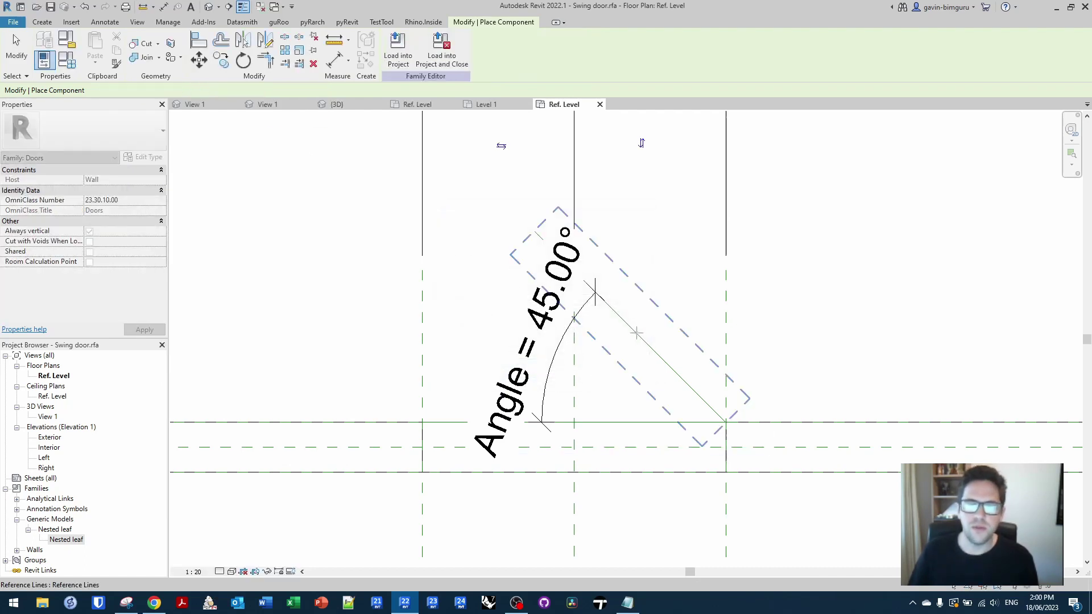
click(636, 333)
click(622, 345)
key(Escape)
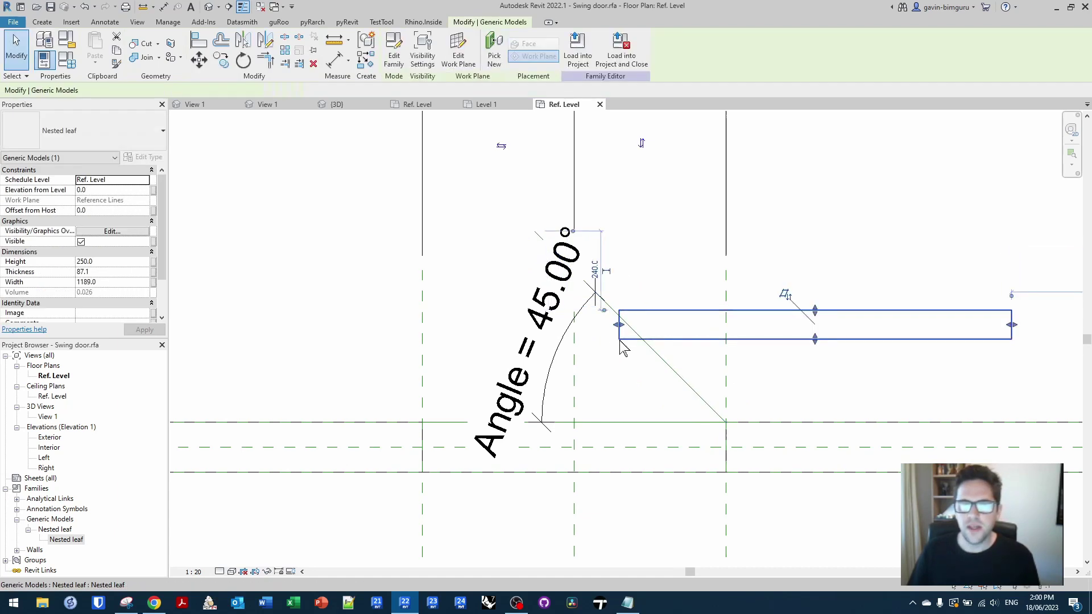
key(space)
key(space)
Associate the leaf's Height, Thickness and Width with the door's Height, Thickness and Width parameters.
click(154, 261)
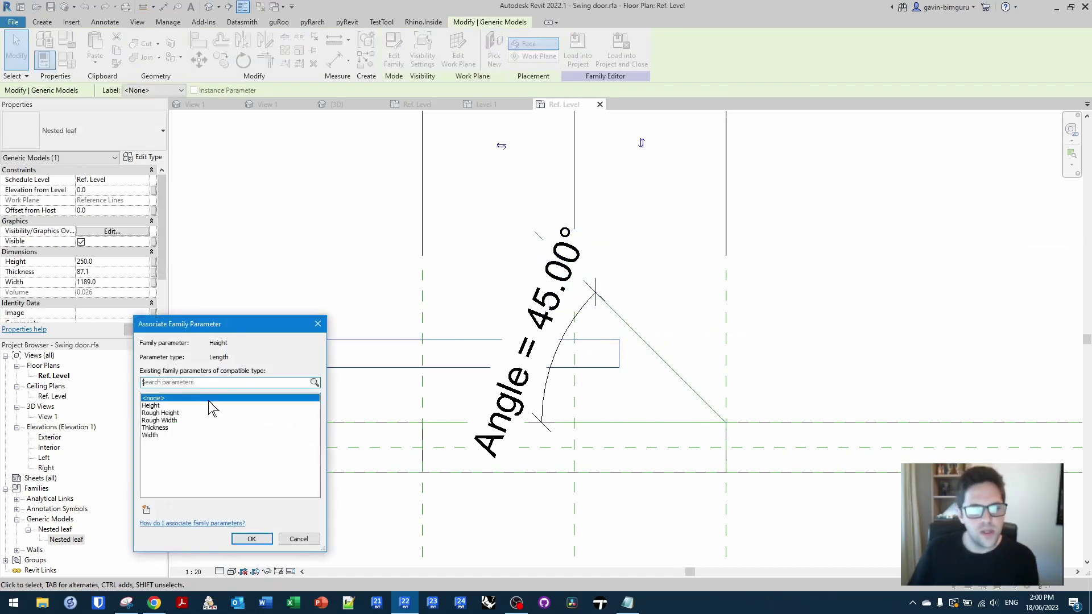
double_click(151, 405)
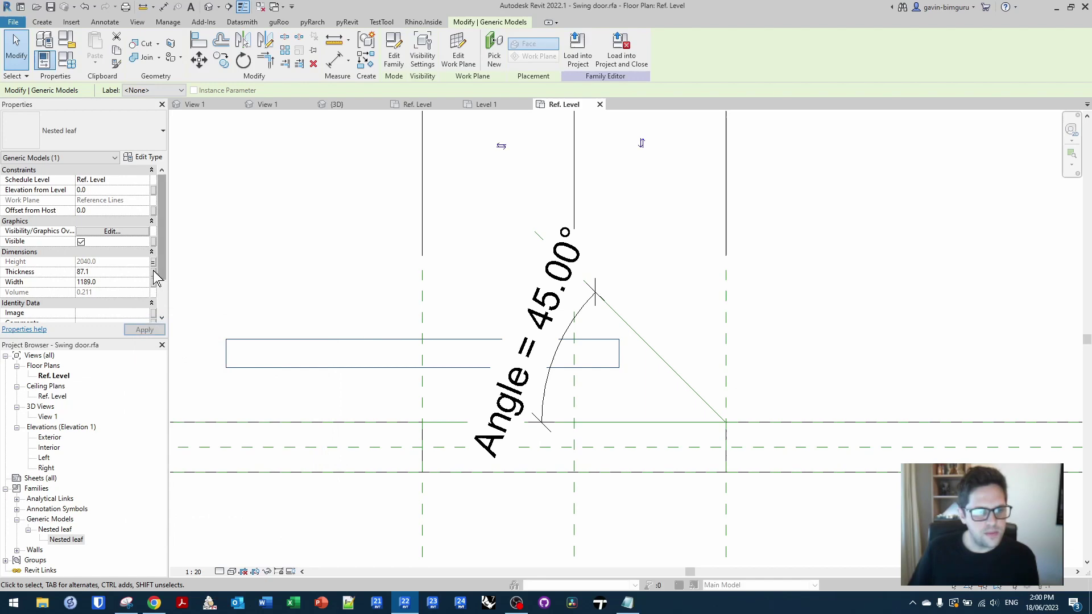
click(154, 271)
double_click(168, 429)
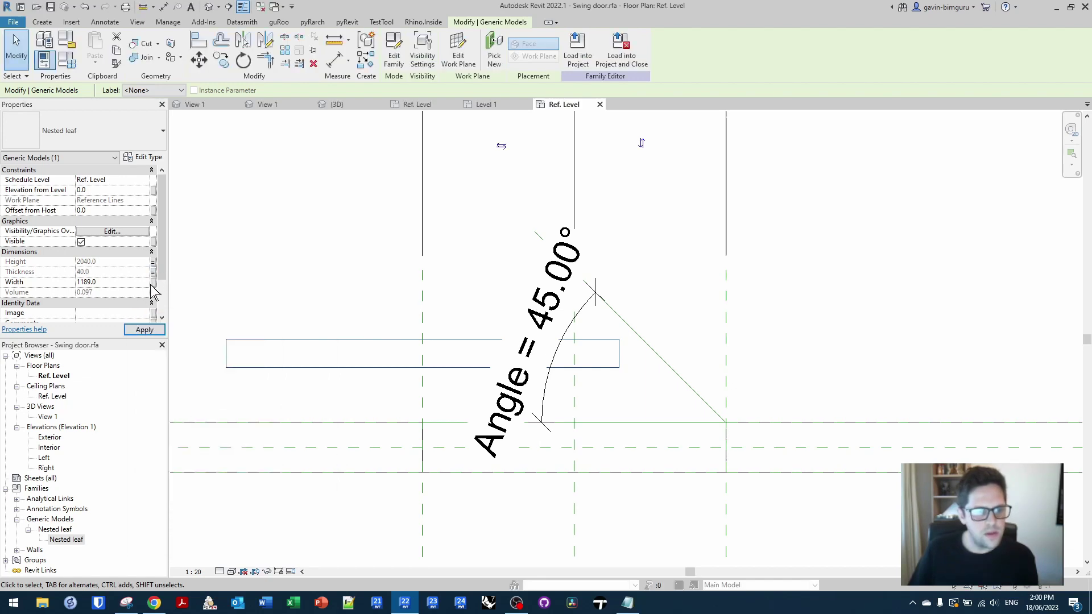
click(153, 282)
double_click(150, 435)
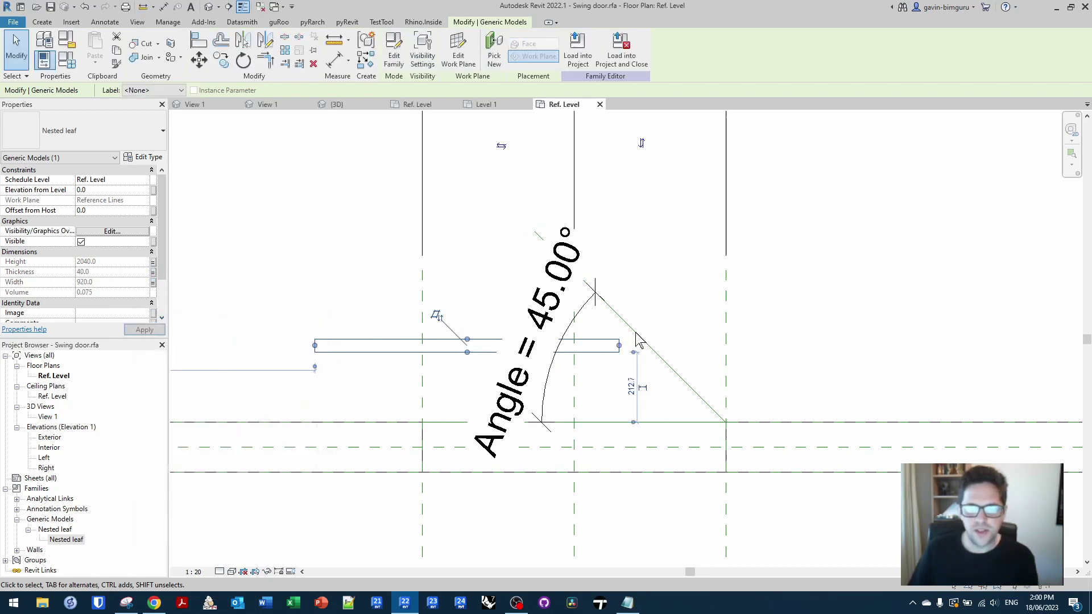
Move (MV) the leaf so its end snaps to the reference-line endpoint.
key(m)
key(v)
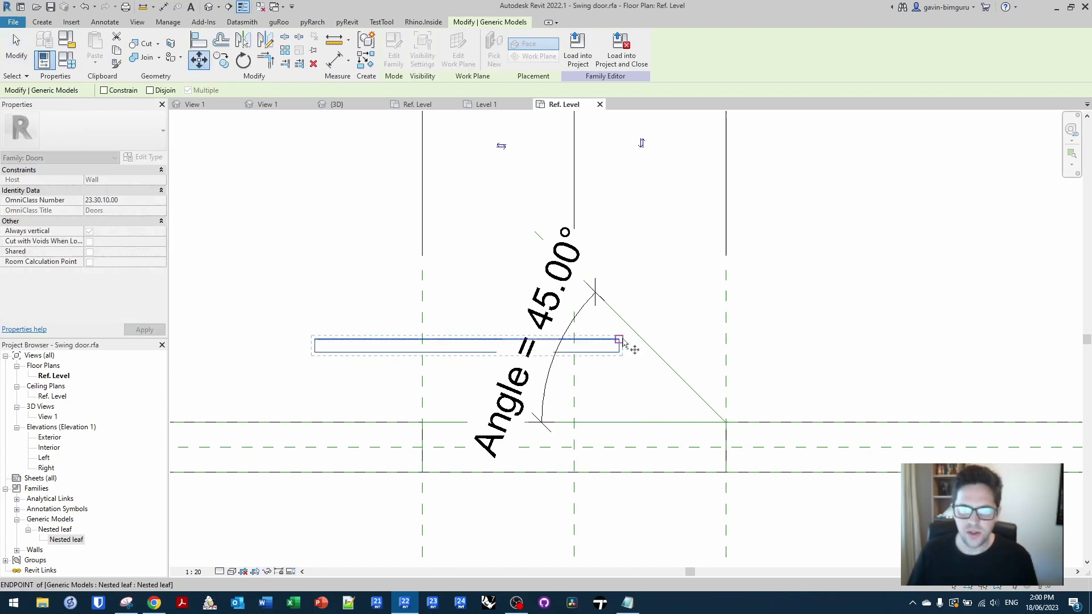
click(619, 345)
click(726, 424)
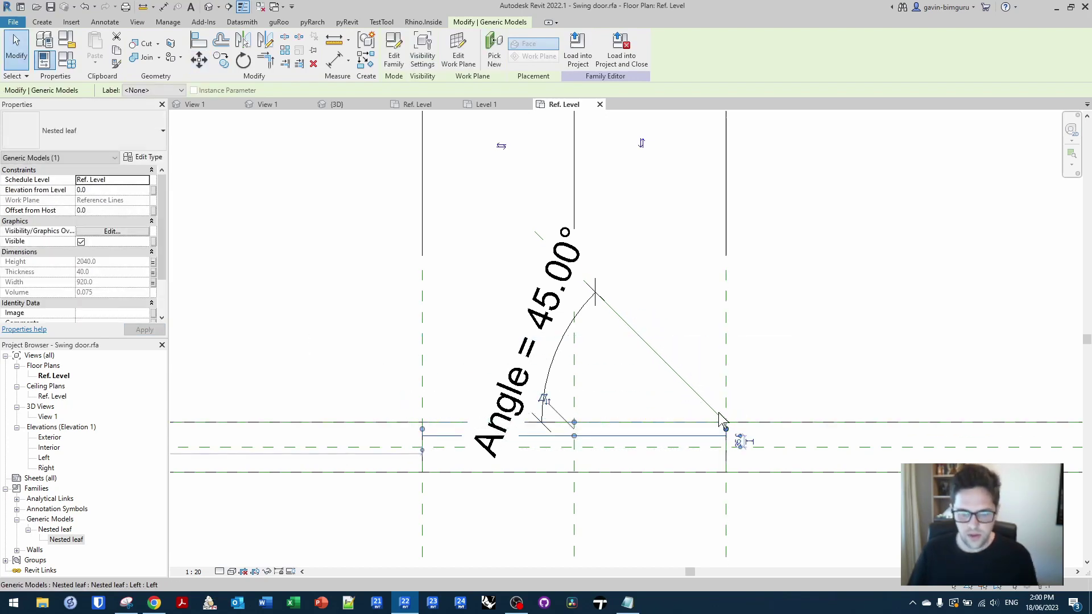
Rotate (RO) the leaf about its end onto the 45° diagonal reference line.
key(r)
key(o)
click(341, 89)
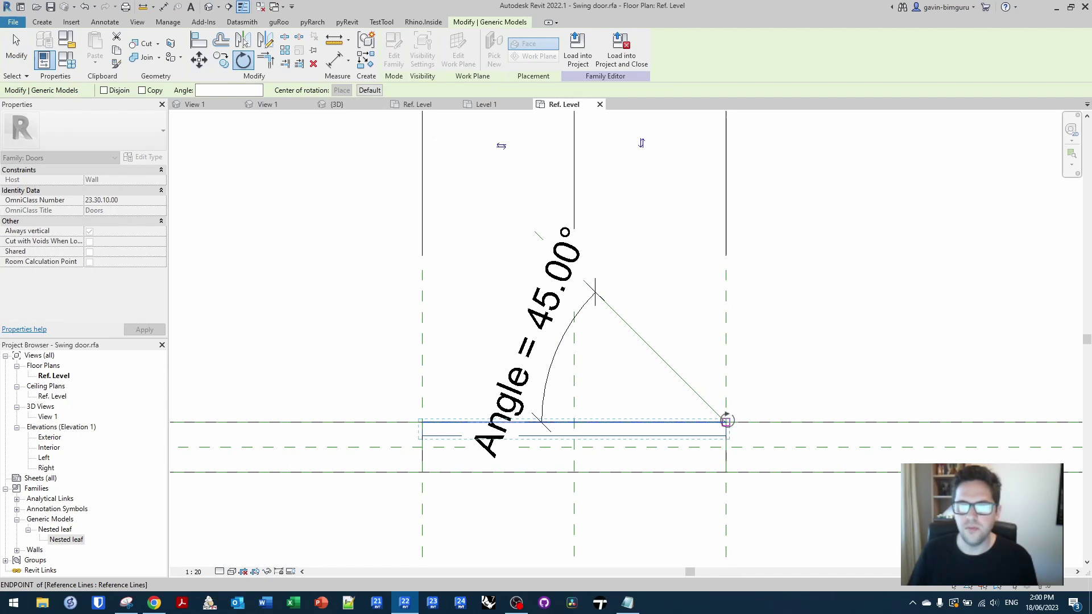
click(726, 422)
click(682, 423)
click(654, 349)
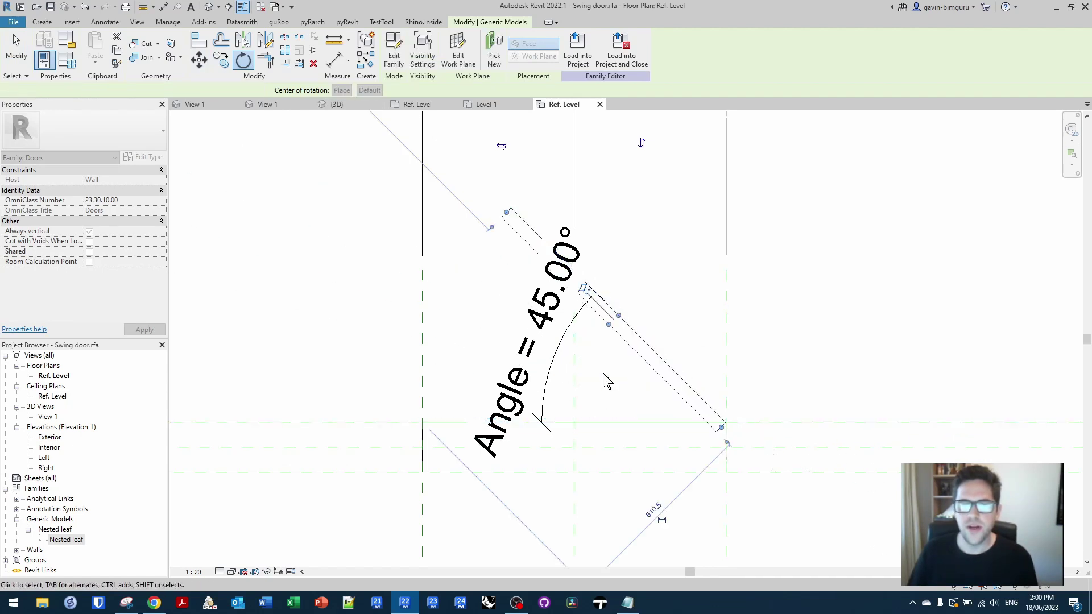
key(Escape)
scroll(552, 324, down, 2)
click(67, 60)
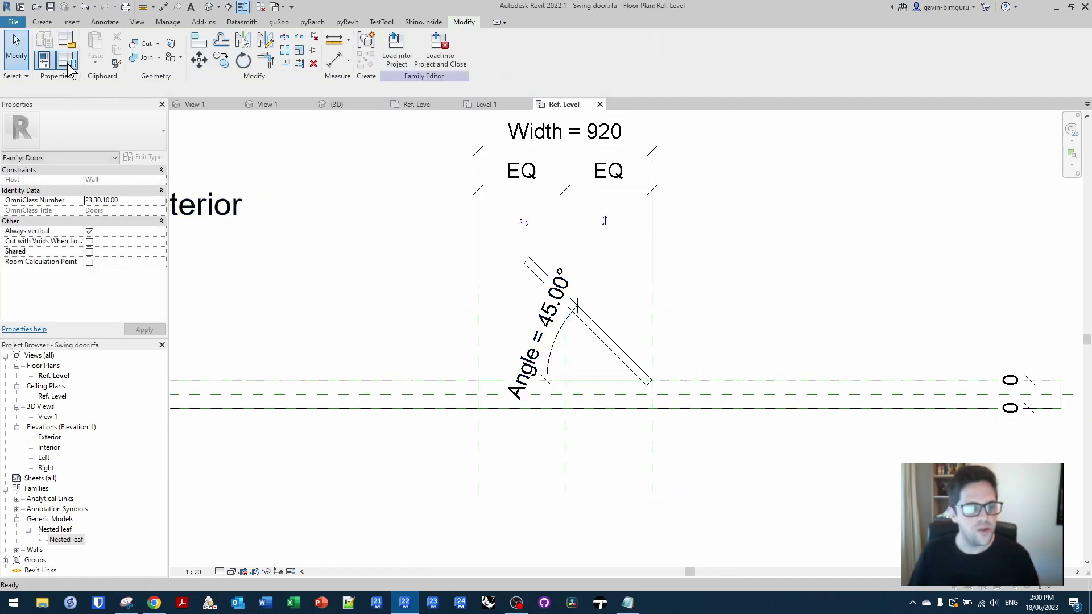
Set the swing door's default Open factor to 0.3.
click(446, 226)
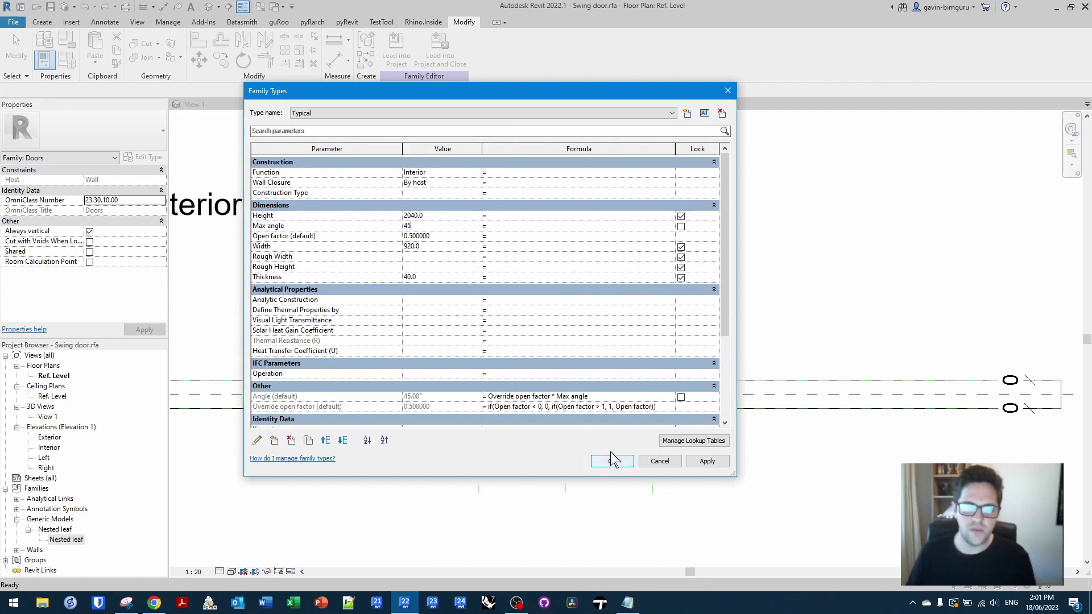
click(444, 236)
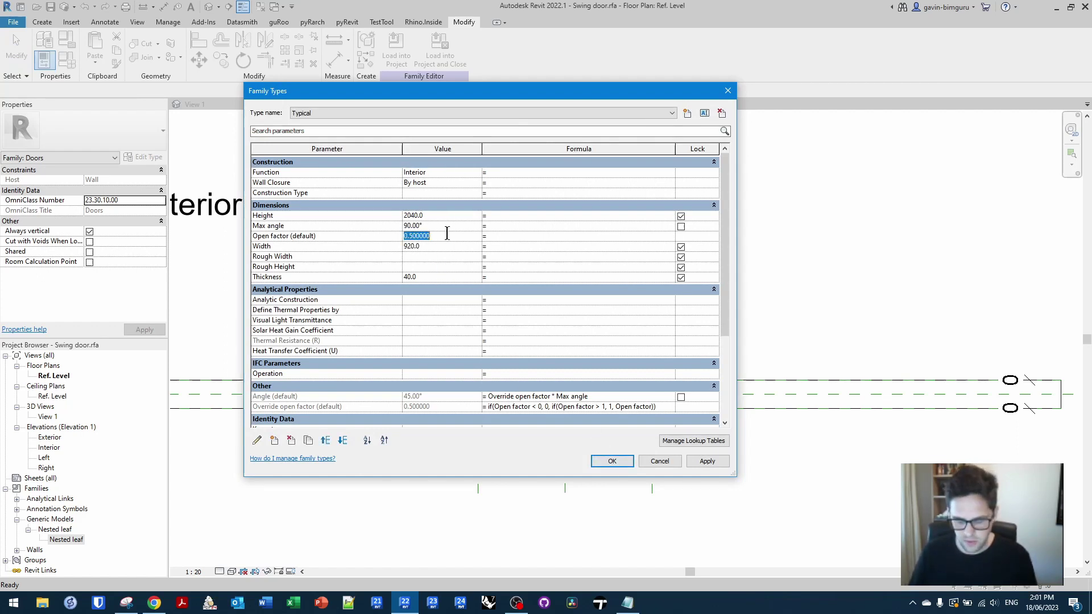
key(BackSpace)
text(.3)
click(625, 461)
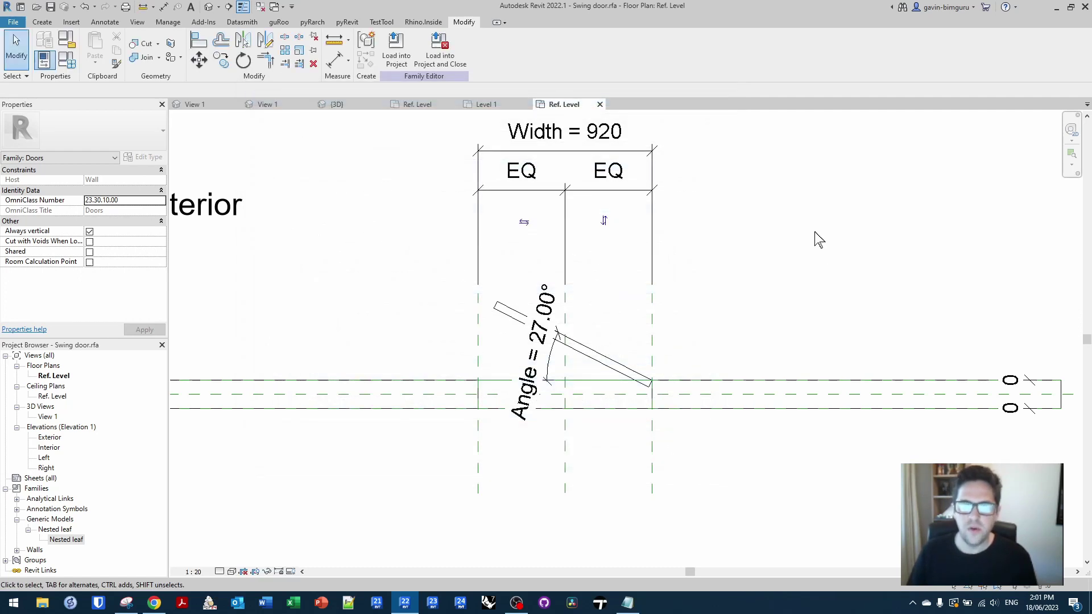
Change the swing door's Width to 820.
click(67, 63)
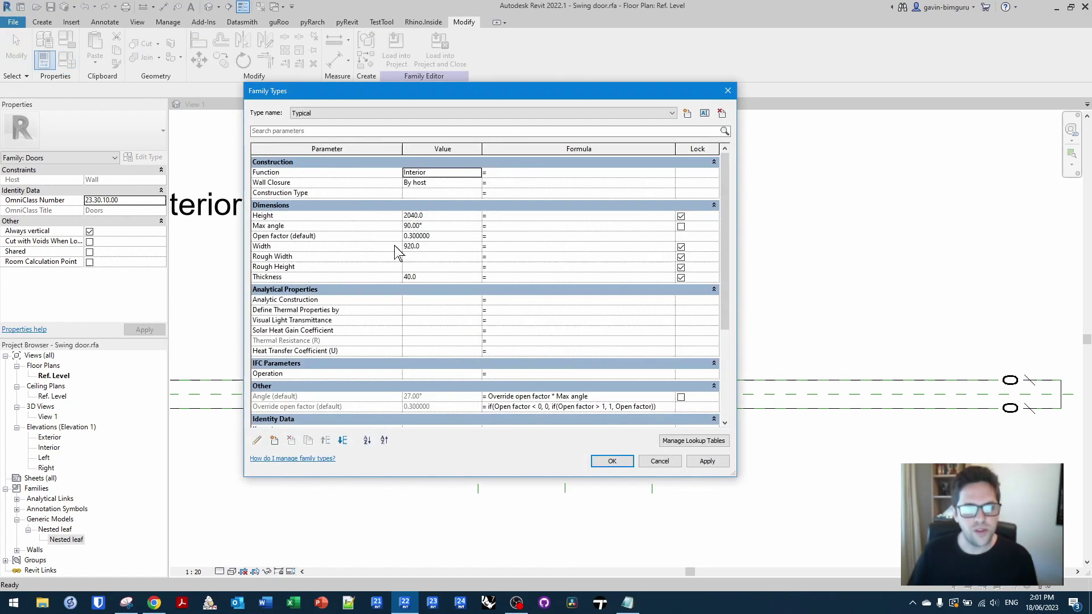
click(434, 248)
text(82)
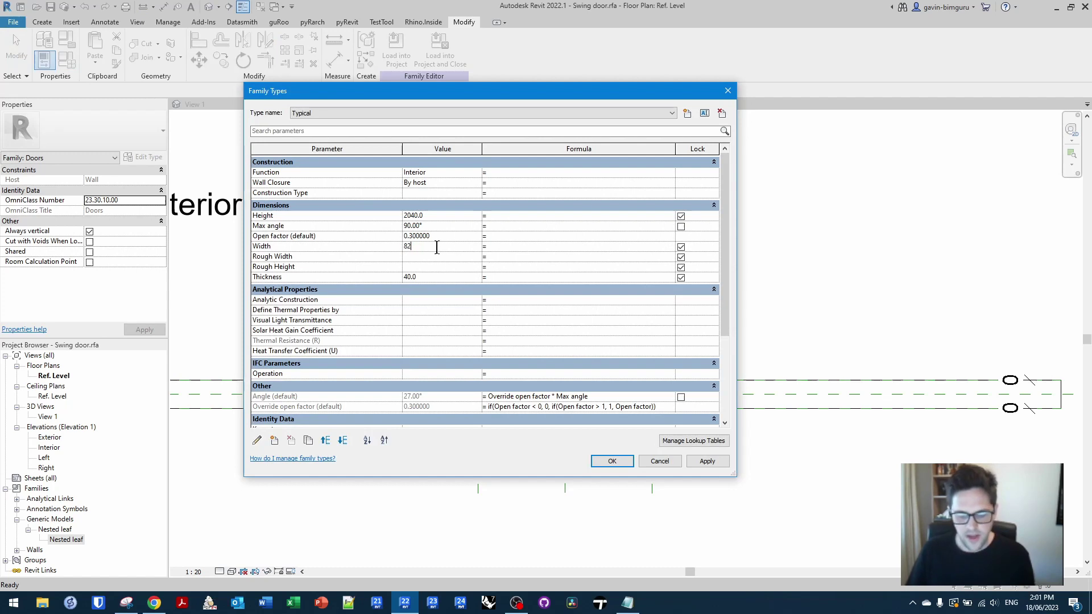
text(0)
click(620, 460)
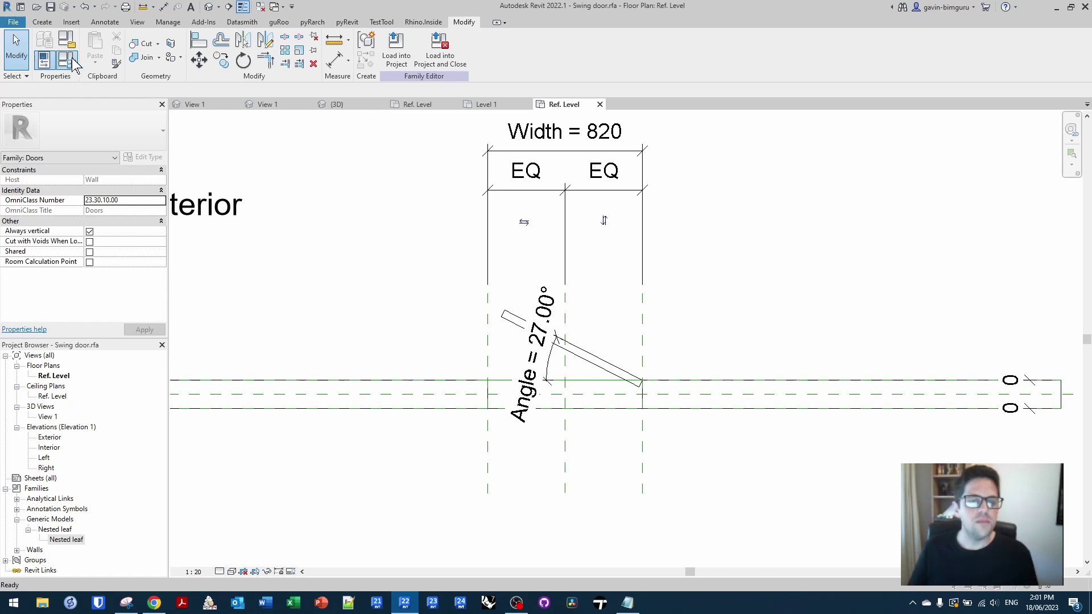
Set the default Open factor back to 0.5, close inactive views, and switch to the Stack door family.
click(67, 39)
click(453, 235)
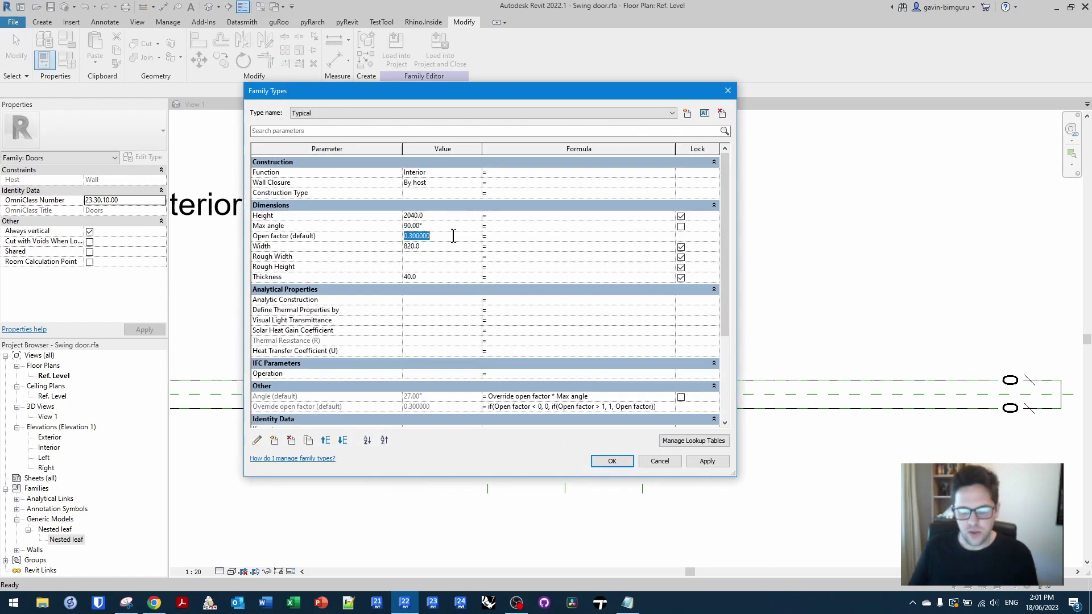
text(0.5)
click(613, 461)
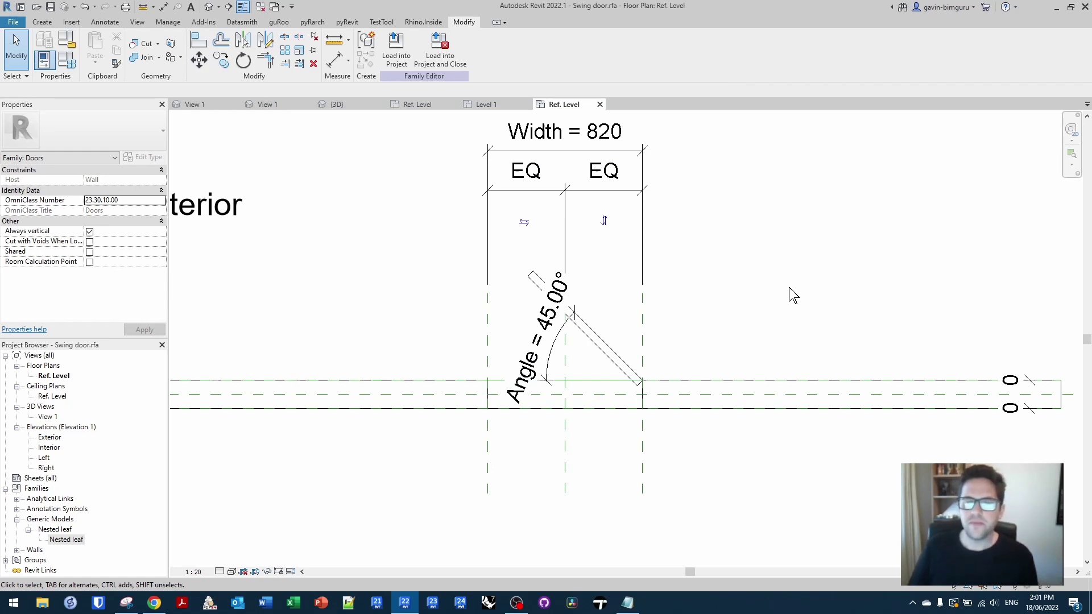
click(261, 6)
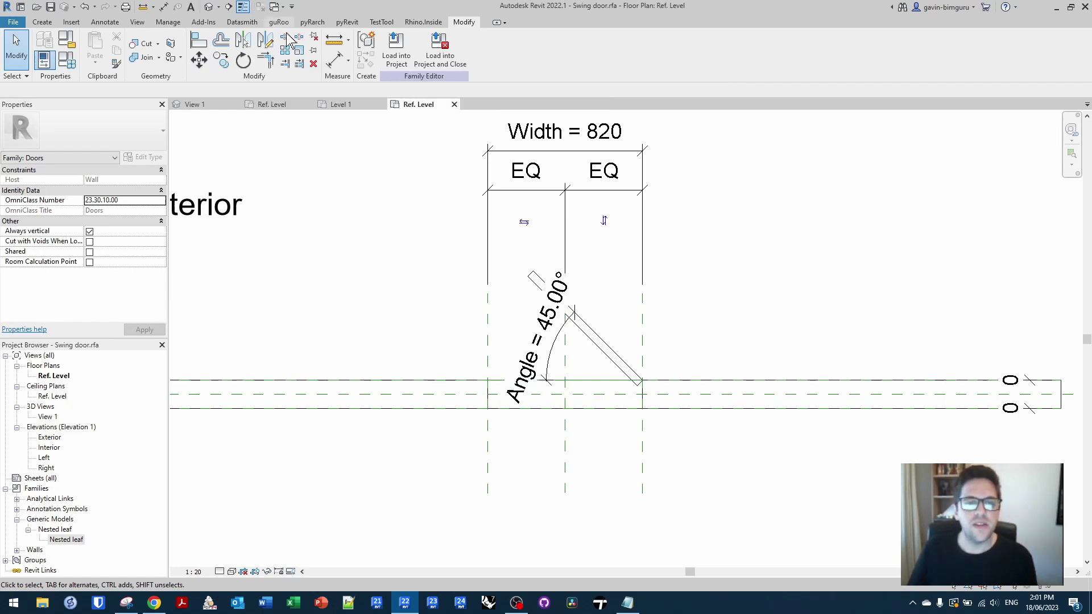
click(279, 108)
In the Stack door's Ref. Level plan, select a reference plane and slide a leaf panel one bay left.
click(199, 105)
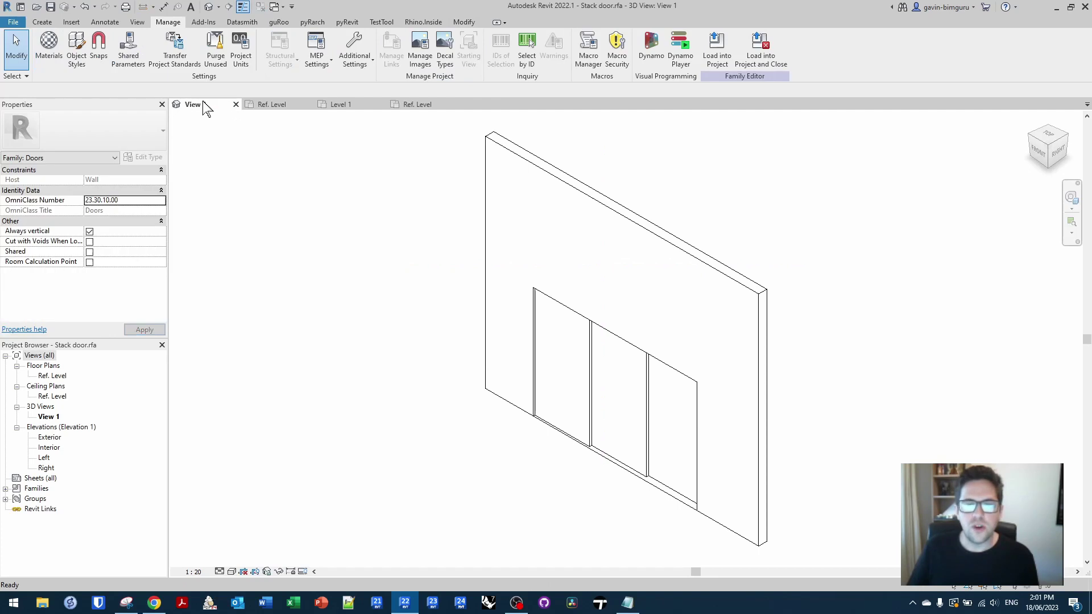
double_click(50, 376)
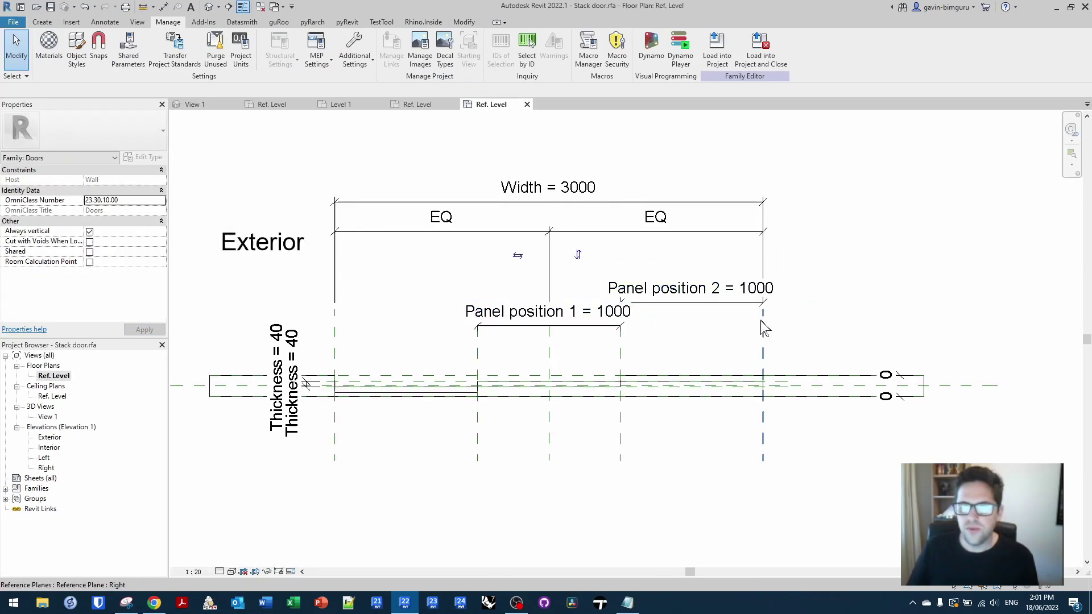
click(620, 356)
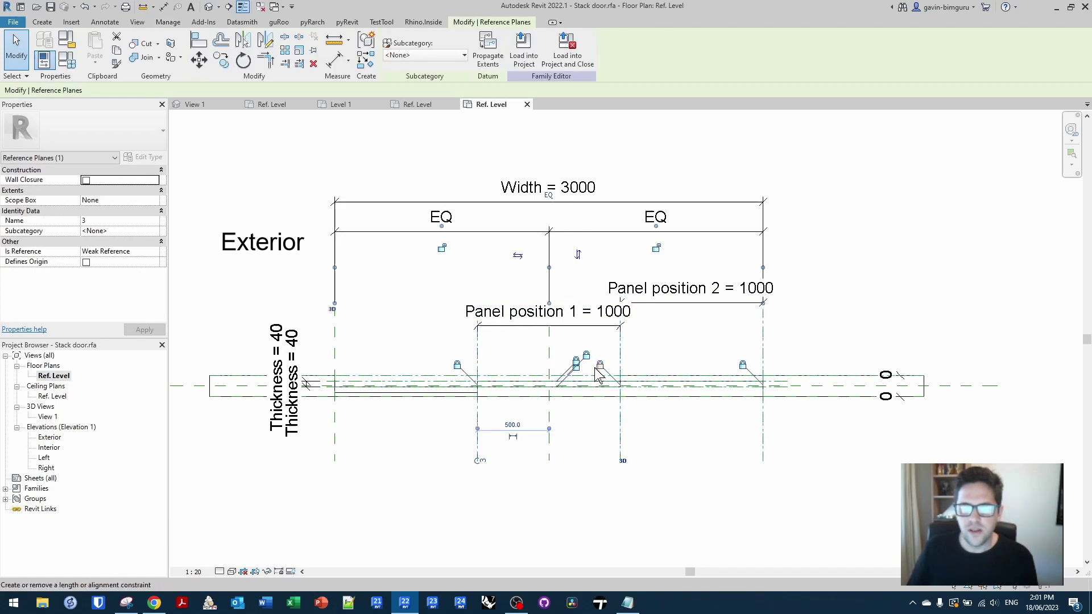
click(611, 380)
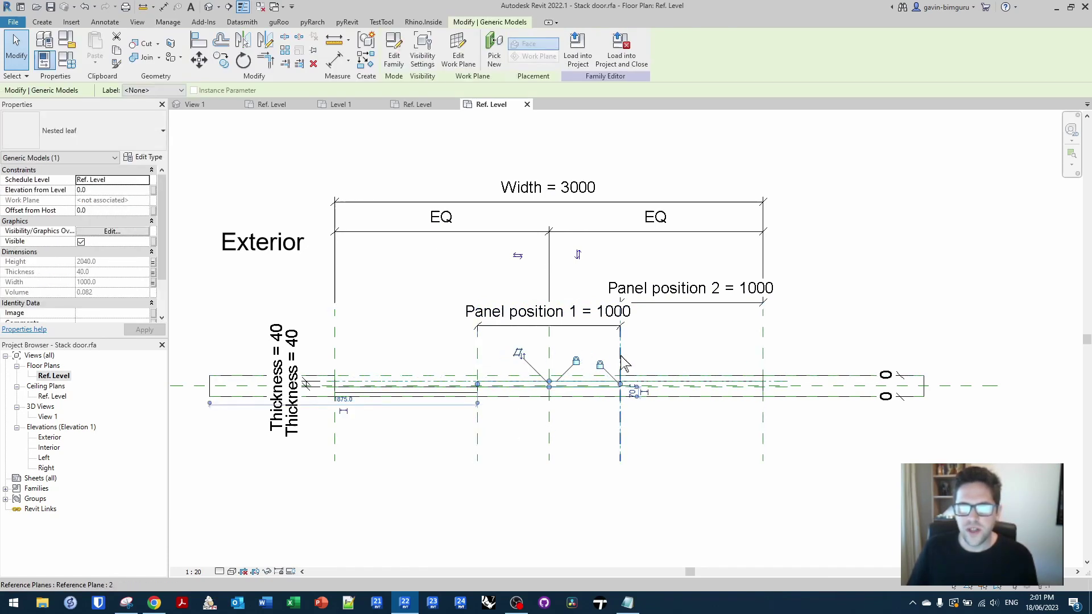
drag(621, 359, 480, 360)
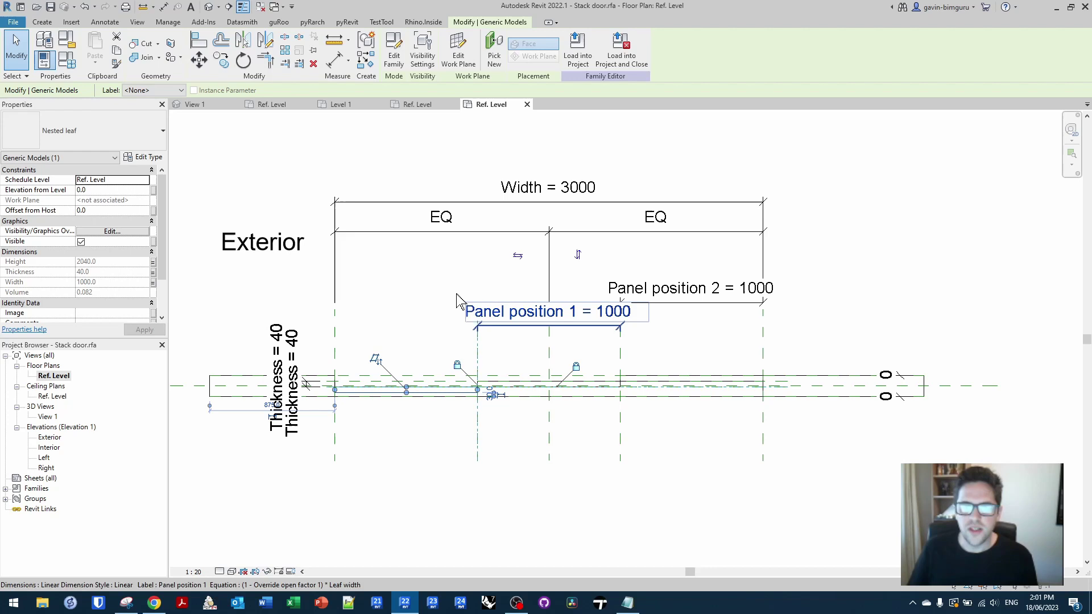
key(Escape)
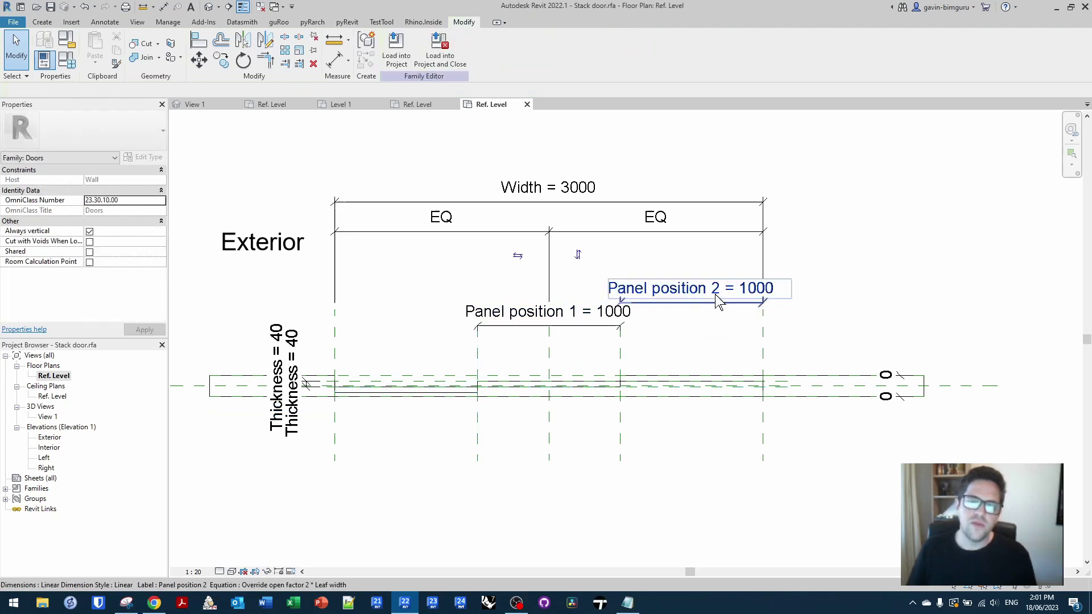
Widen the Stack door's Family Types dialog to read the Override open factor 1 formula.
click(69, 64)
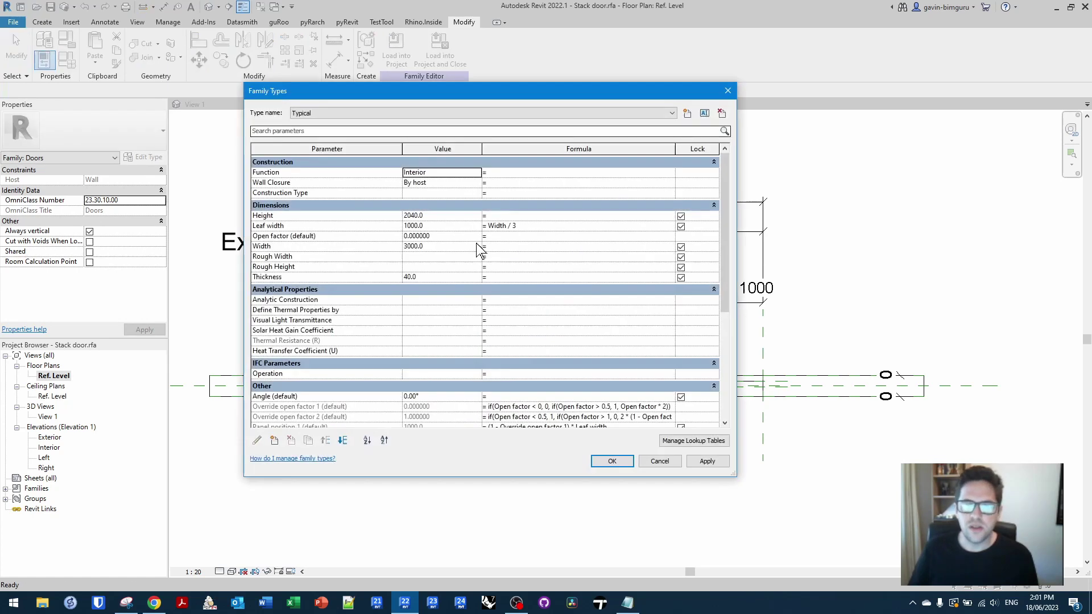
scroll(580, 321, down, 5)
drag(736, 302, 914, 290)
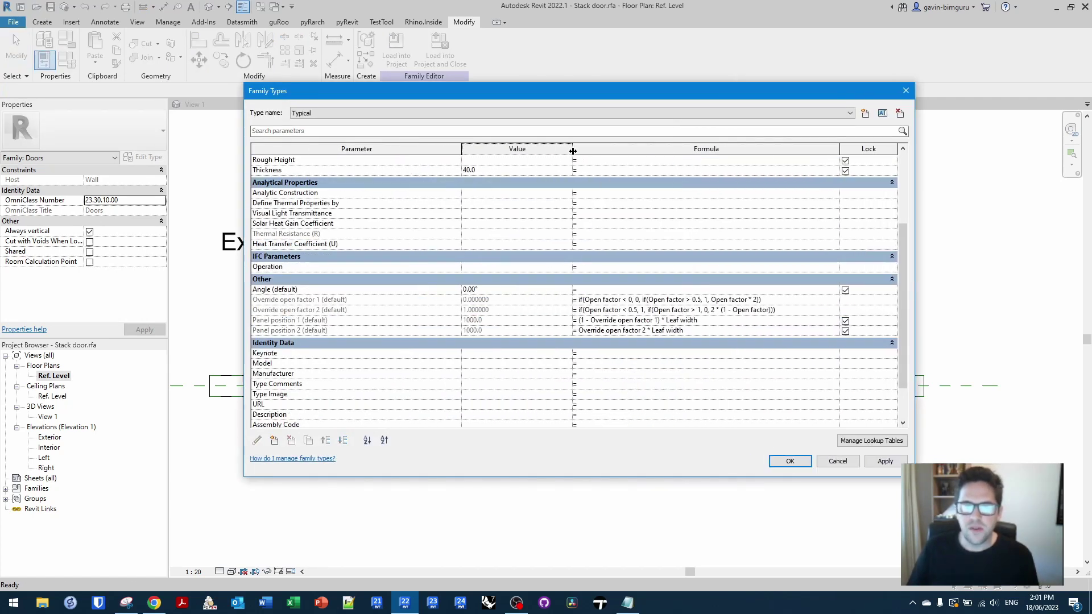
drag(572, 151, 525, 150)
click(341, 300)
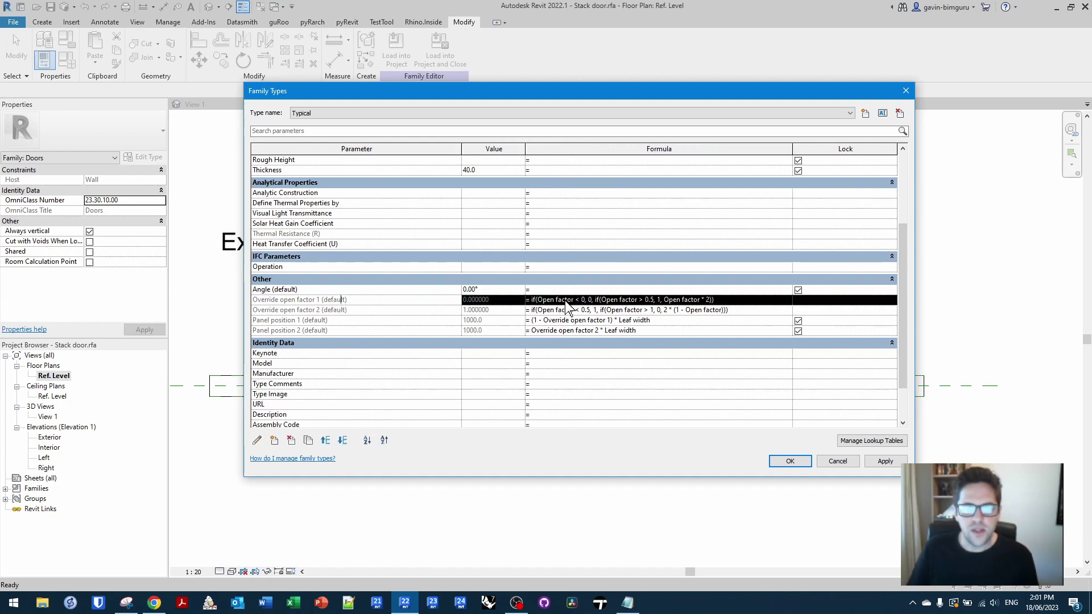
click(631, 300)
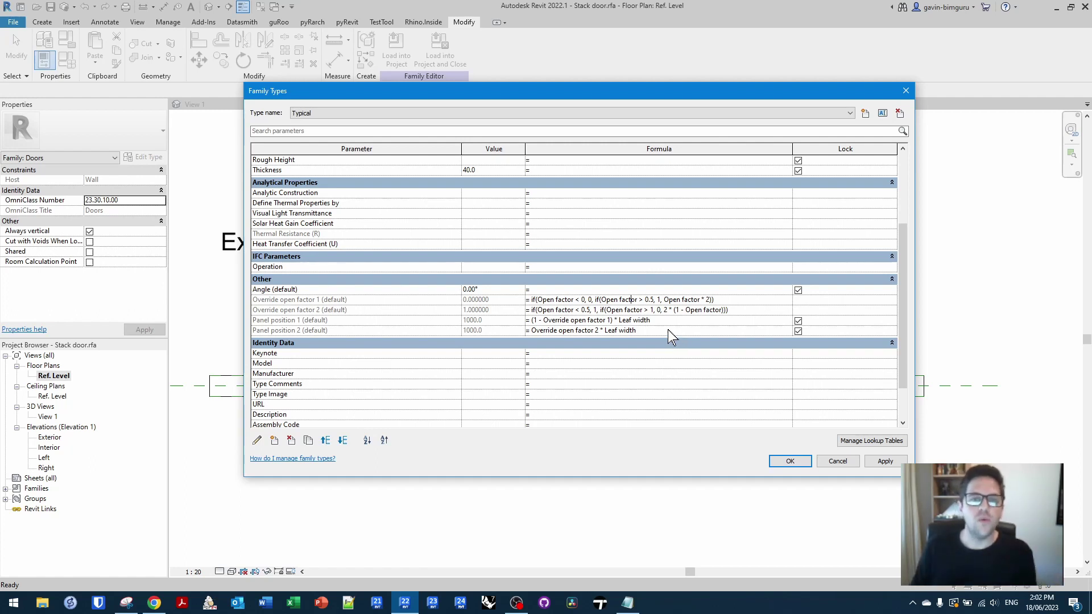
click(785, 462)
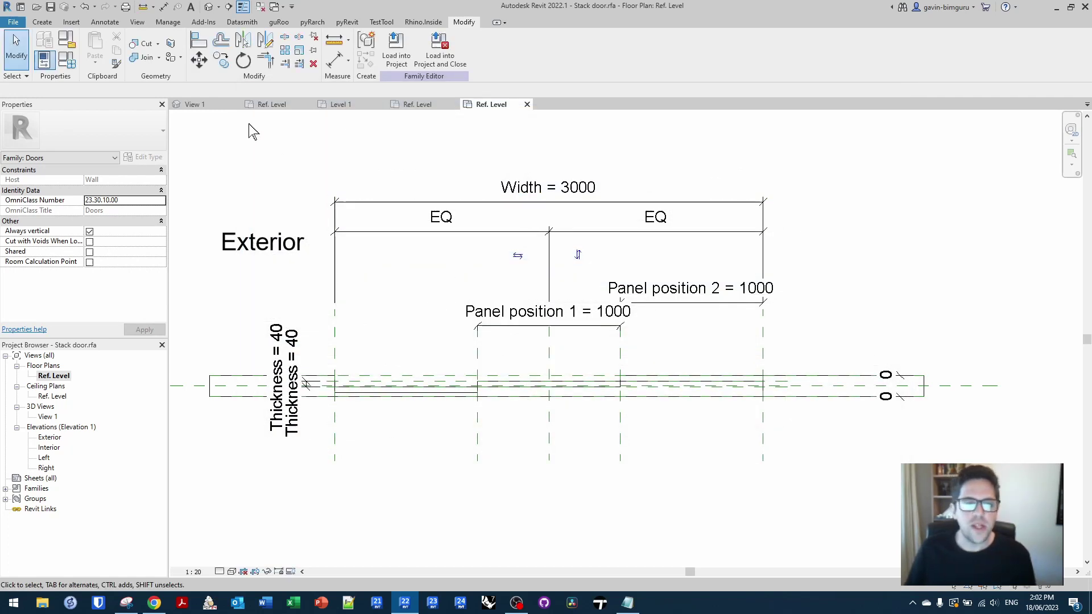
Return to the Moving doors project and orbit its default 3D view showing all three doors.
click(195, 104)
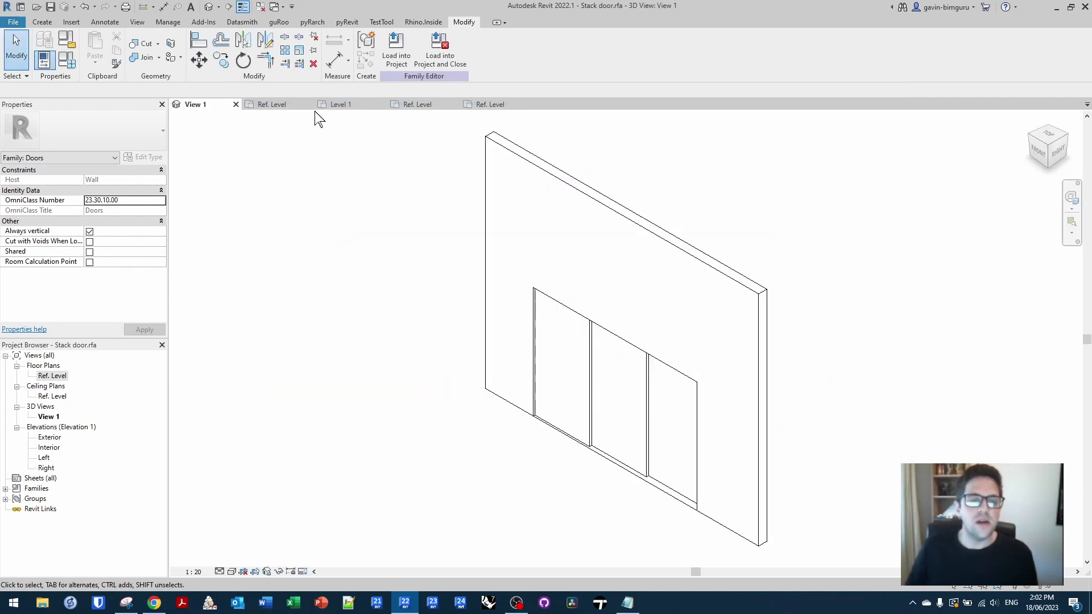
click(343, 105)
click(209, 6)
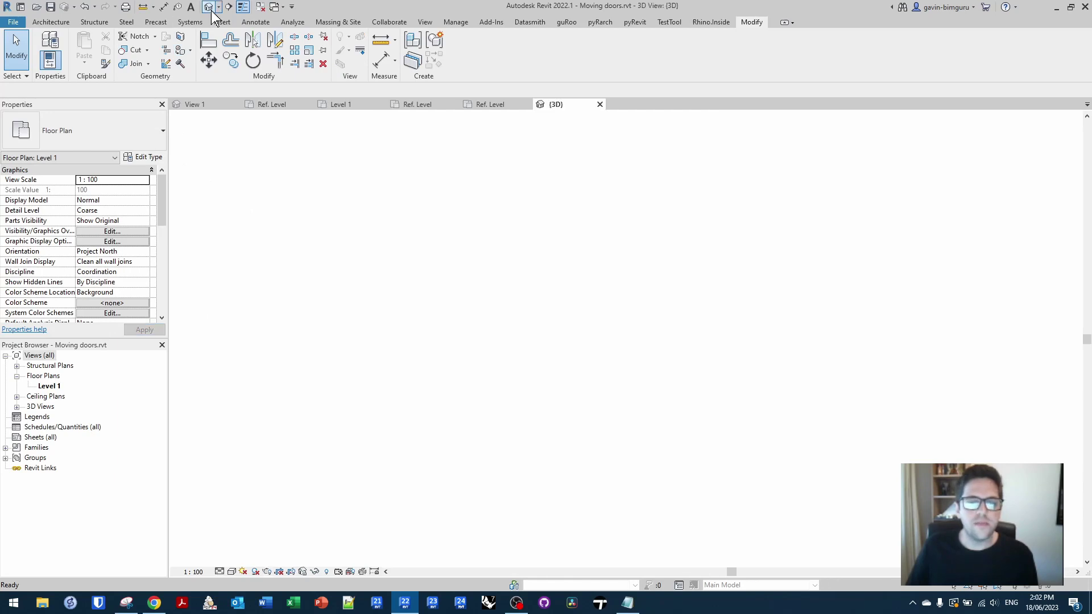
shift+middle_drag(427, 261, 741, 338)
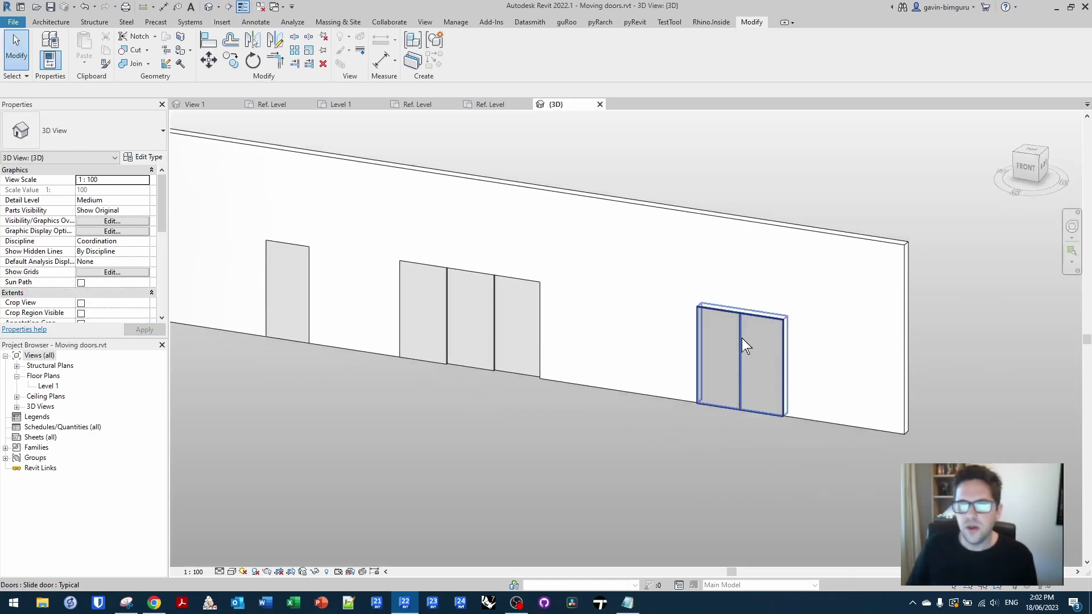
Override the sliding door's surface colour in this view to RGB 225-225-225.
right_click(745, 338)
mouse_move(808, 358)
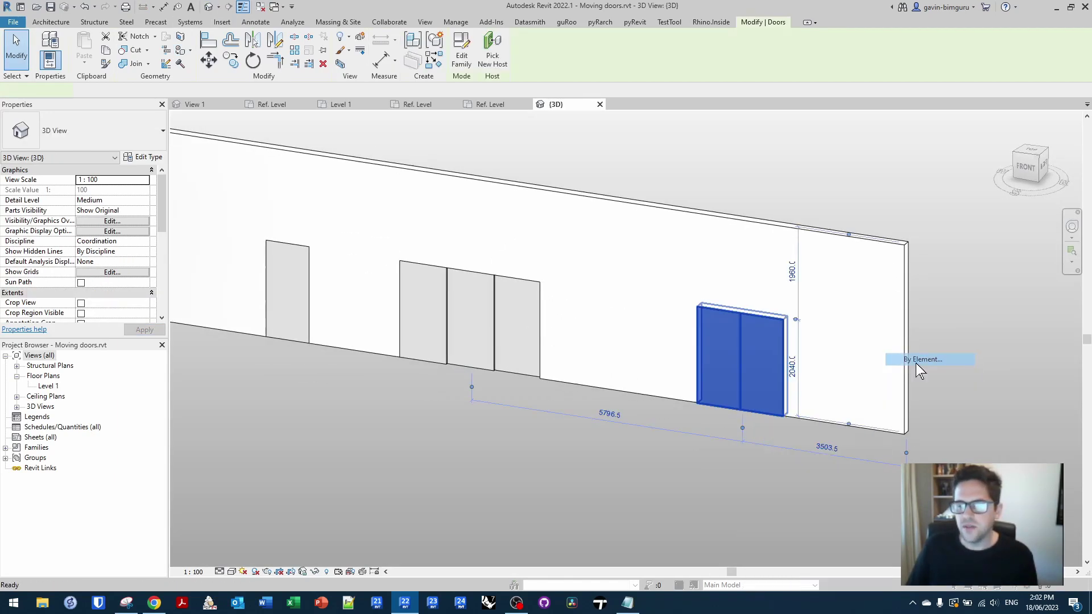
click(921, 361)
click(575, 216)
double_click(663, 327)
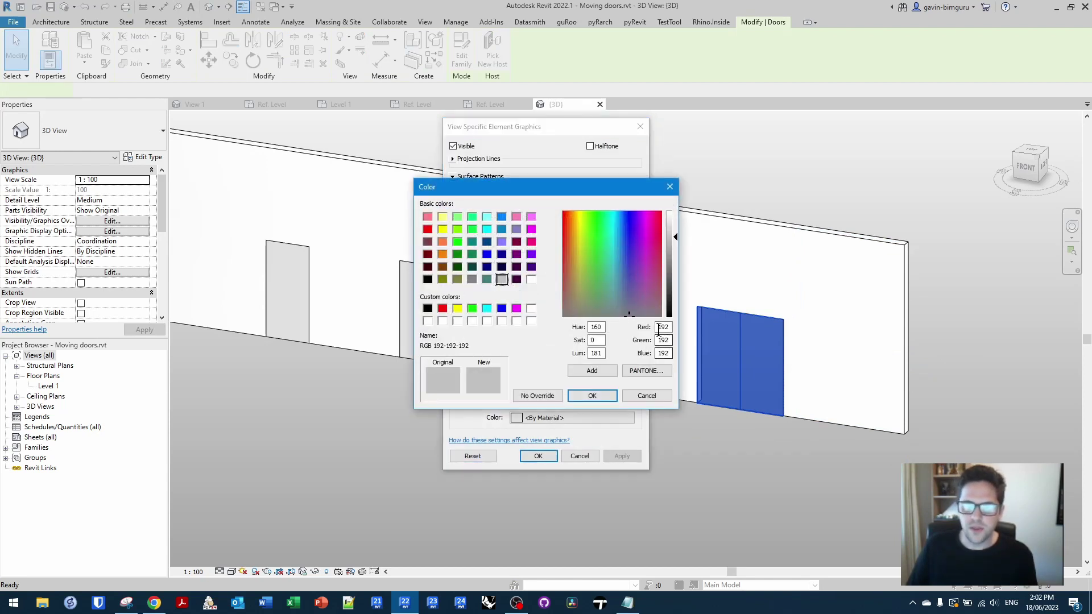
text(225)
key(Tab)
text(225)
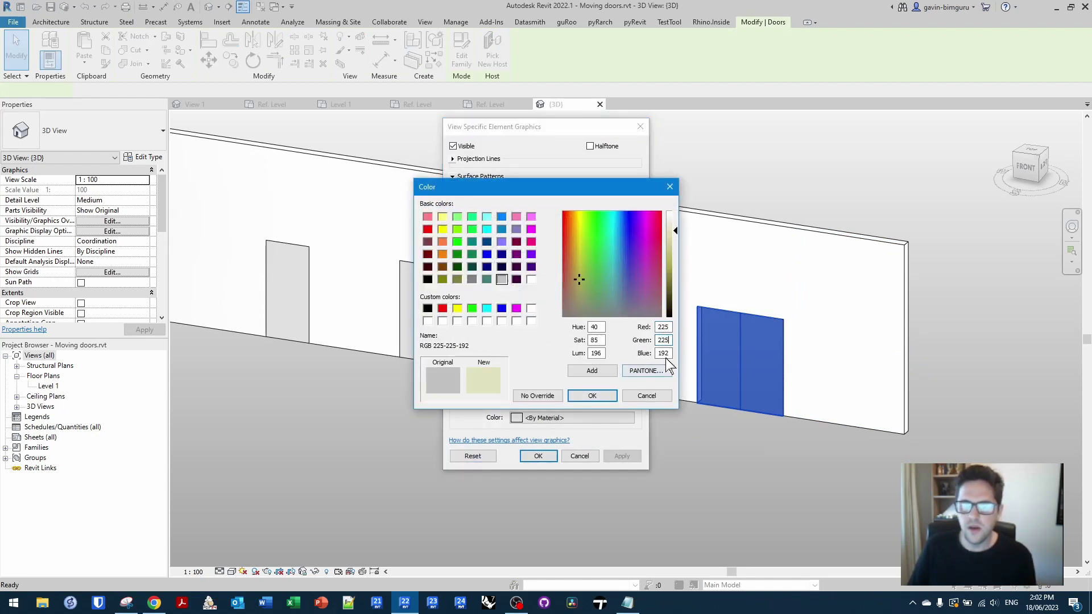
key(Tab)
text(225)
click(592, 396)
click(538, 456)
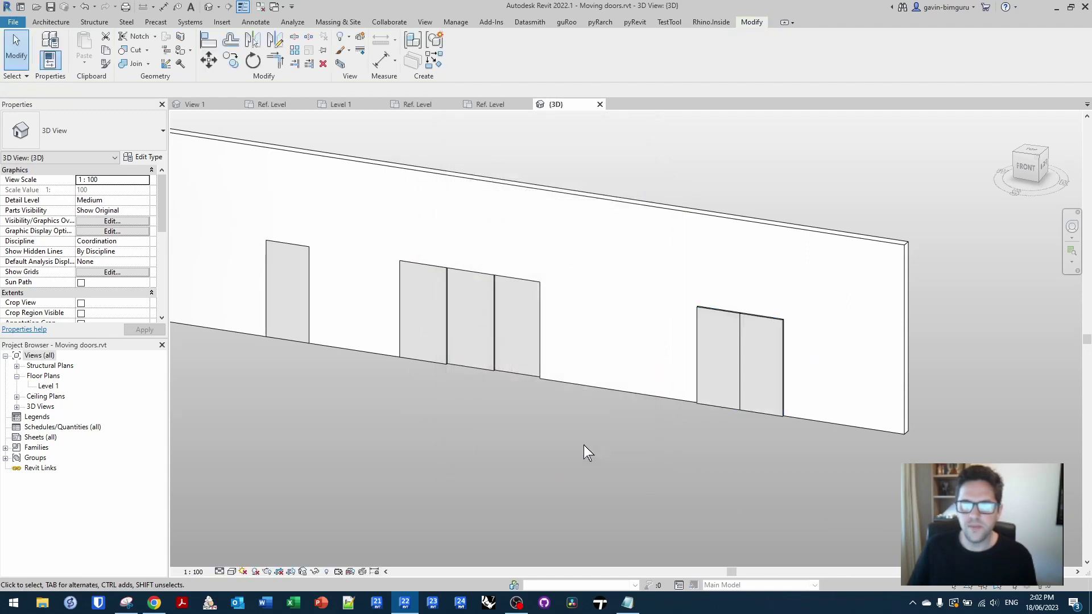
scroll(586, 442, down, 4)
Override the wall in this view to 60 surface transparency and halftone.
click(585, 275)
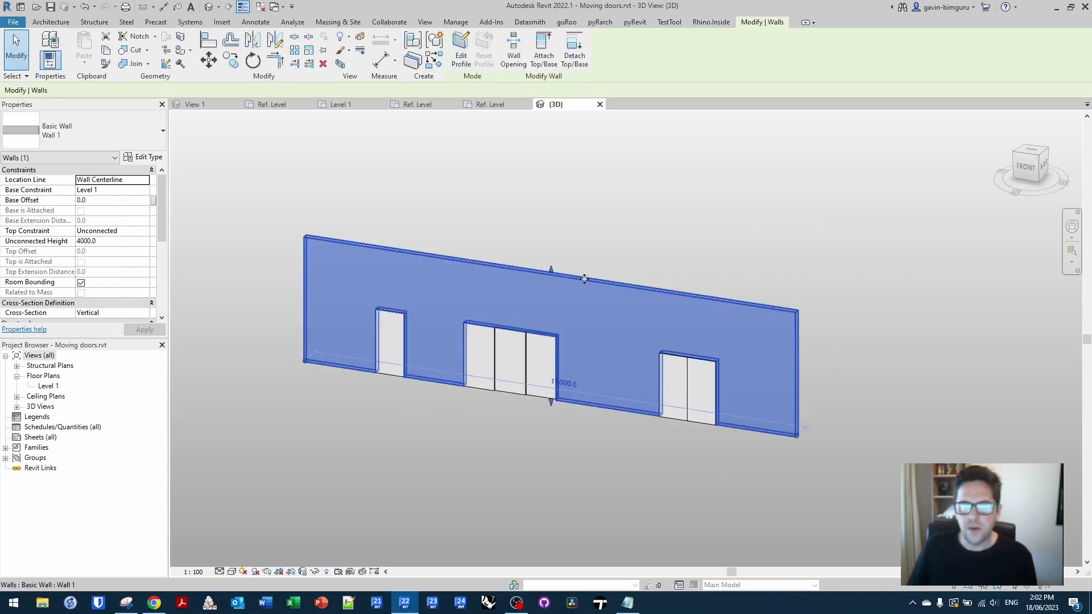
right_click(585, 277)
mouse_move(708, 359)
click(755, 360)
mouse_move(568, 293)
mouse_down()
mouse_move(564, 284)
mouse_move(571, 292)
mouse_up()
click(596, 149)
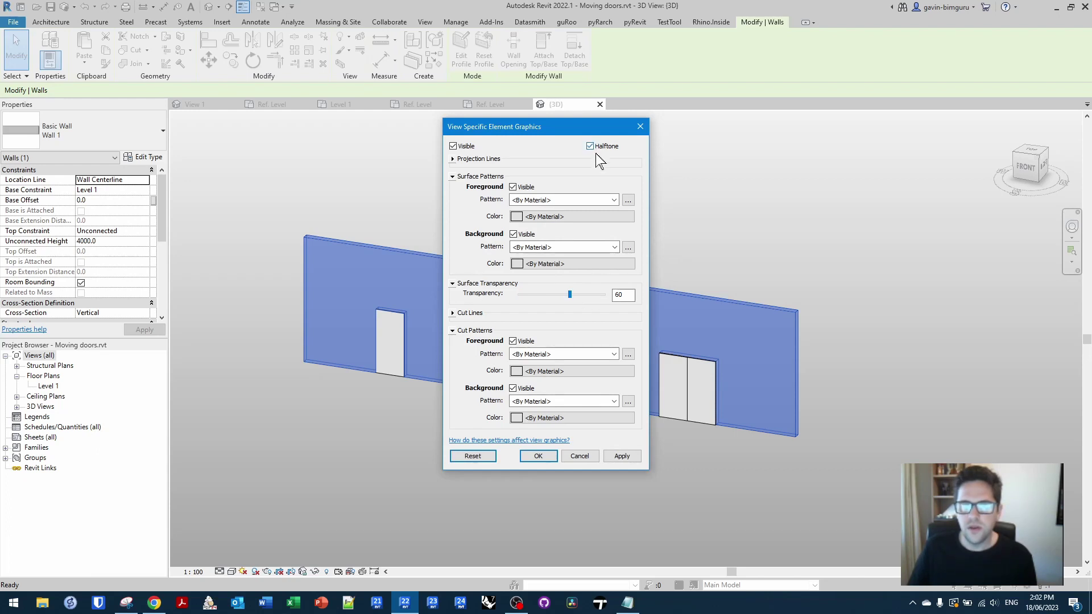
click(538, 456)
click(561, 455)
mouse_move(558, 453)
shift+middle_down()
mouse_move(544, 439)
mouse_move(563, 448)
shift+middle_up()
Close all views except the current one and launch Dynamo beside Revit.
click(261, 6)
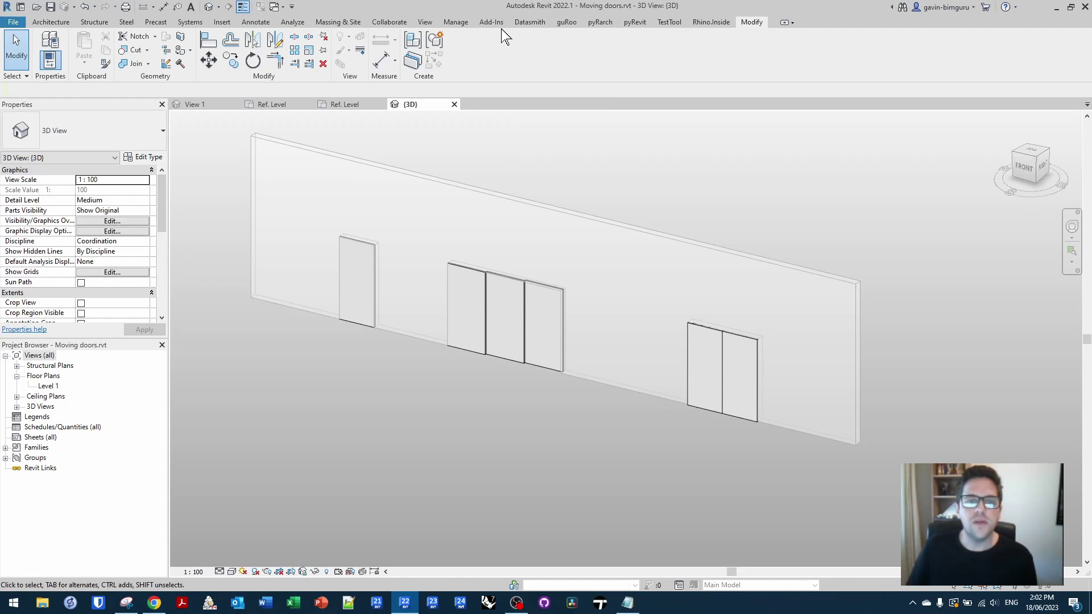
click(472, 22)
click(997, 49)
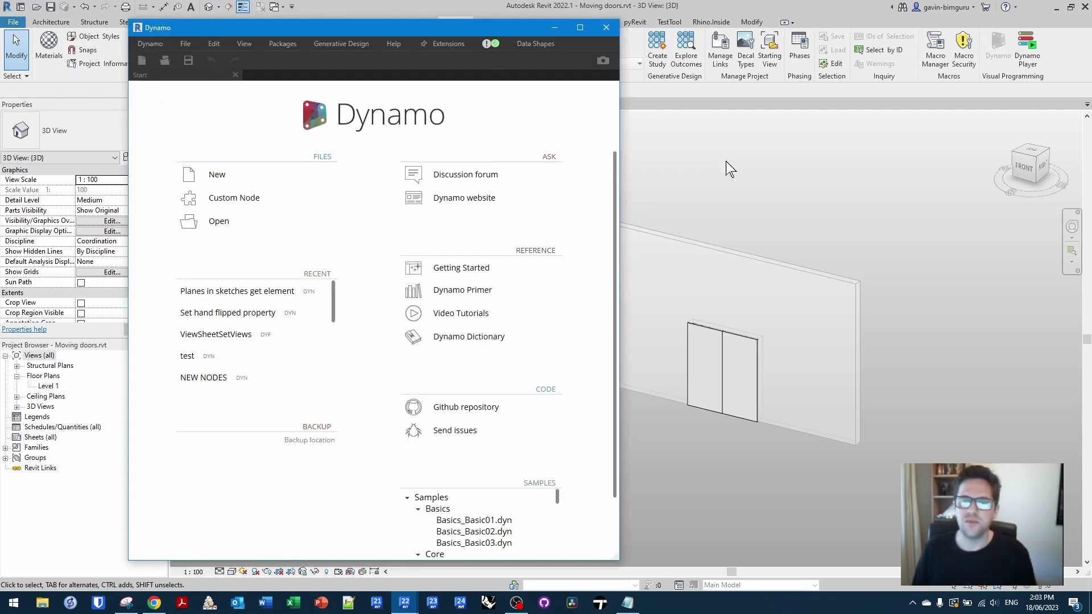
drag(483, 31, 370, 26)
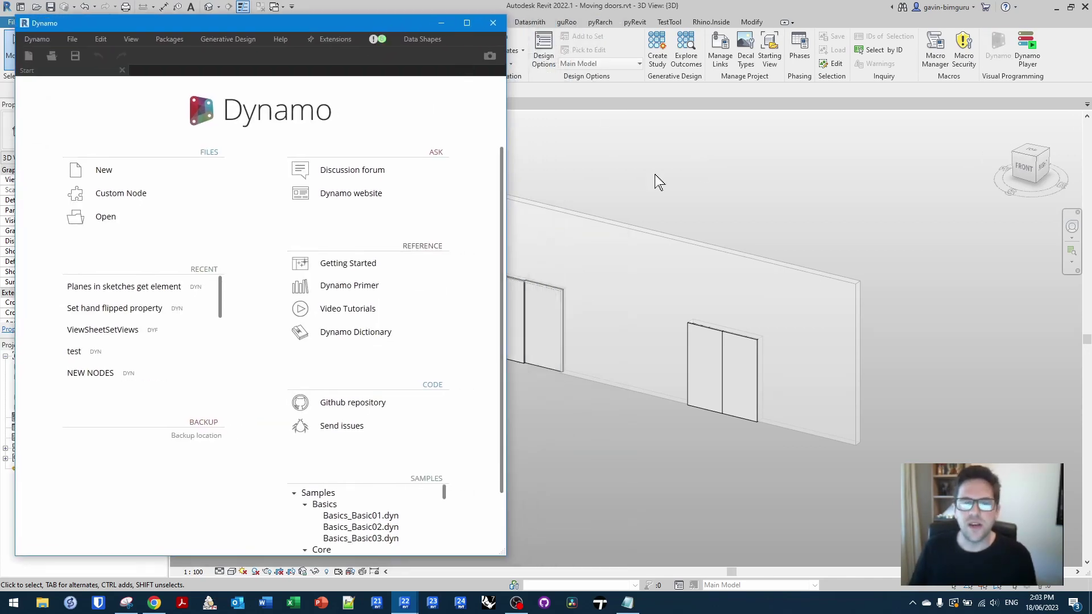
Select the sliding door, the three-panel stack door and the single swing door in the model.
middle_drag(654, 174, 801, 179)
click(861, 364)
click(441, 23)
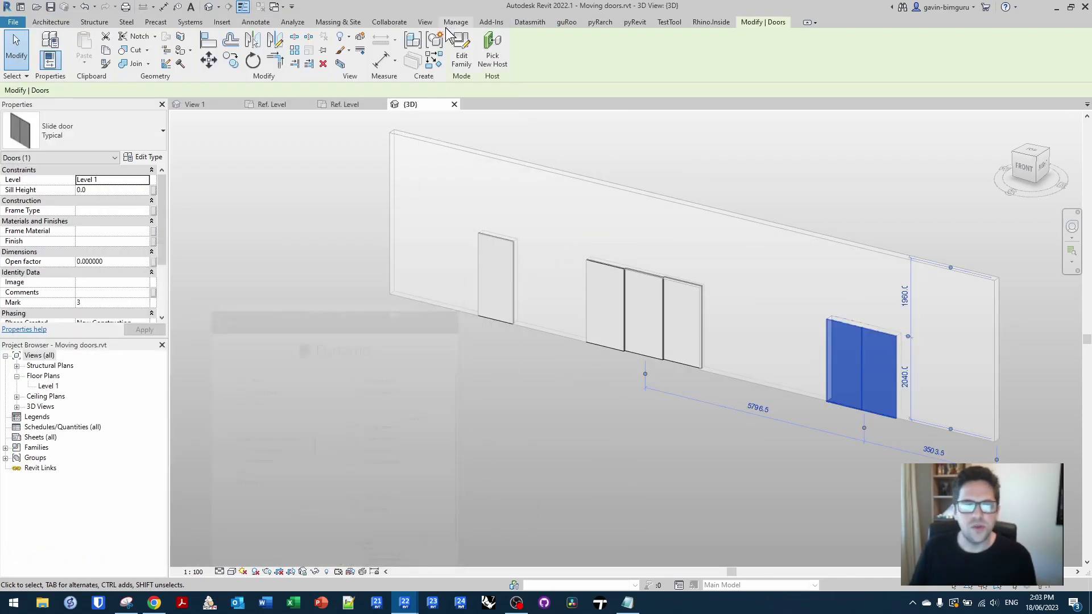
click(623, 293)
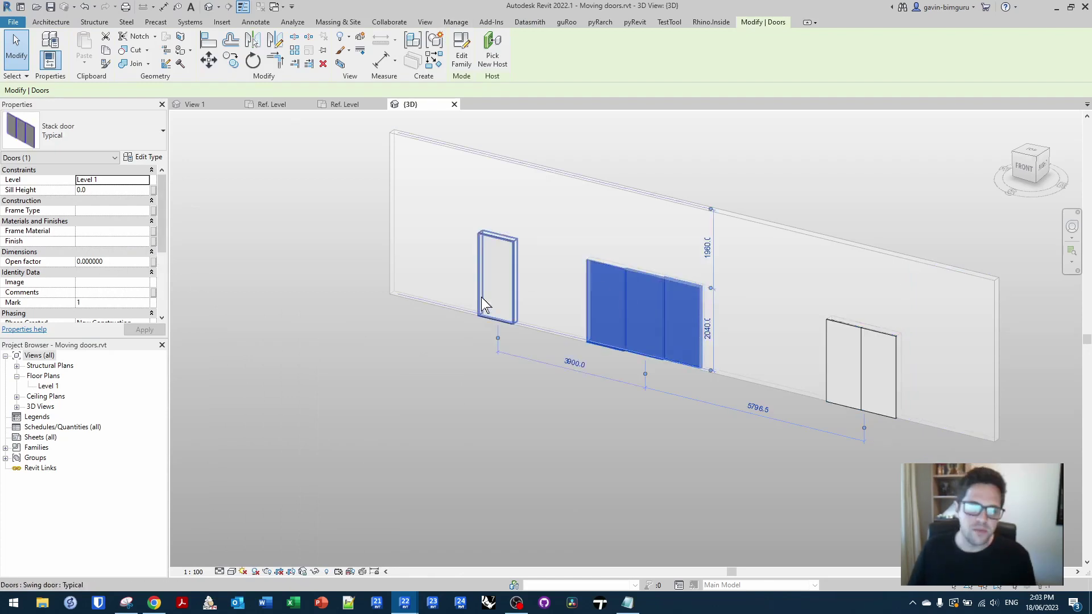
click(499, 317)
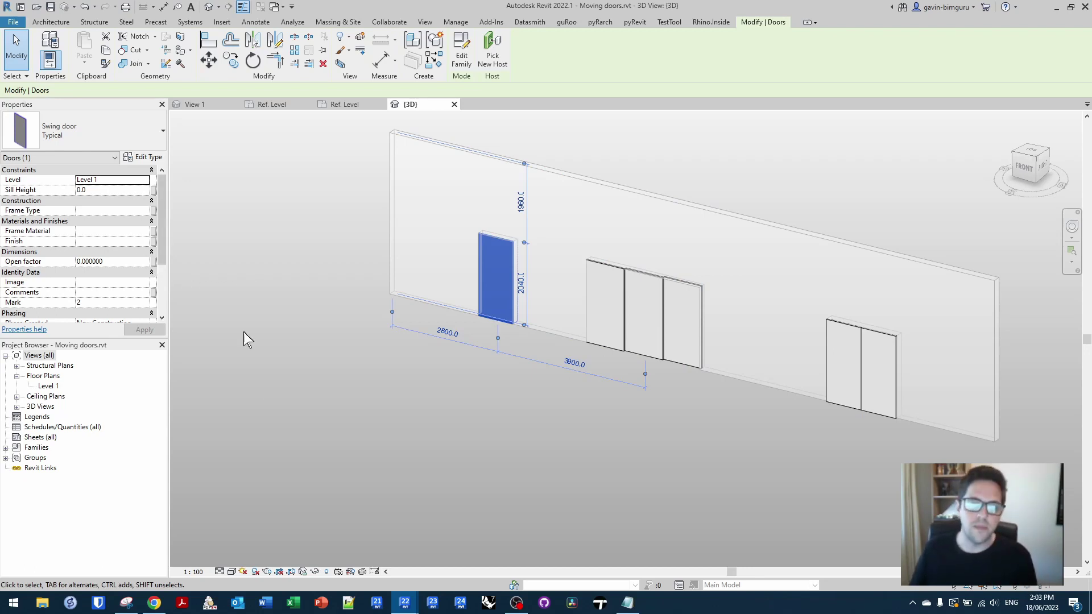
Orbit, zoom and pan the Revit 3D view to frame the blue door up close.
mouse_move(411, 601)
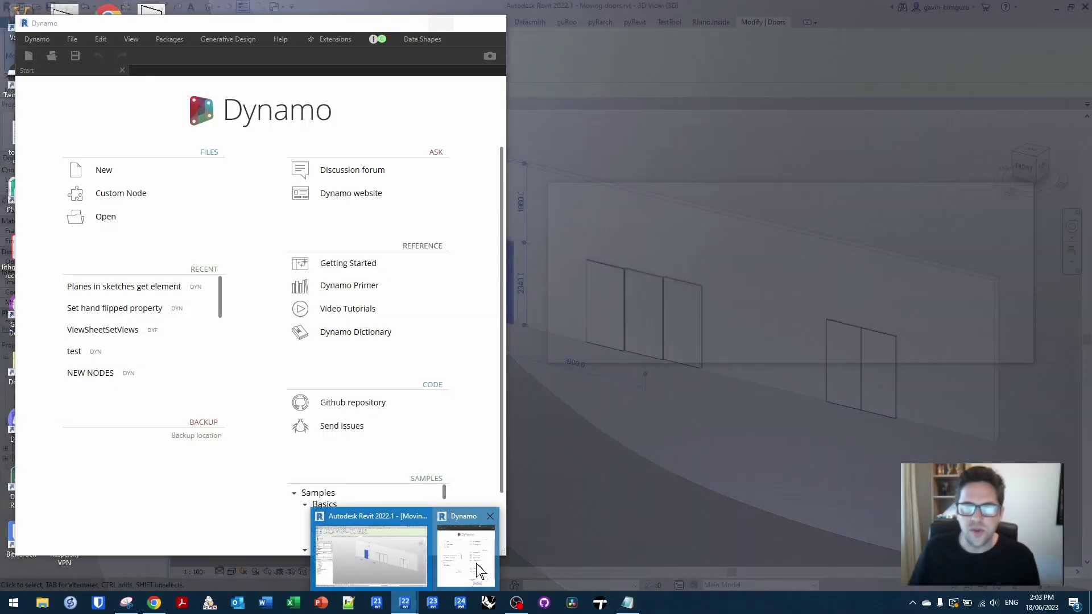
click(465, 546)
shift+middle_drag(739, 245, 823, 232)
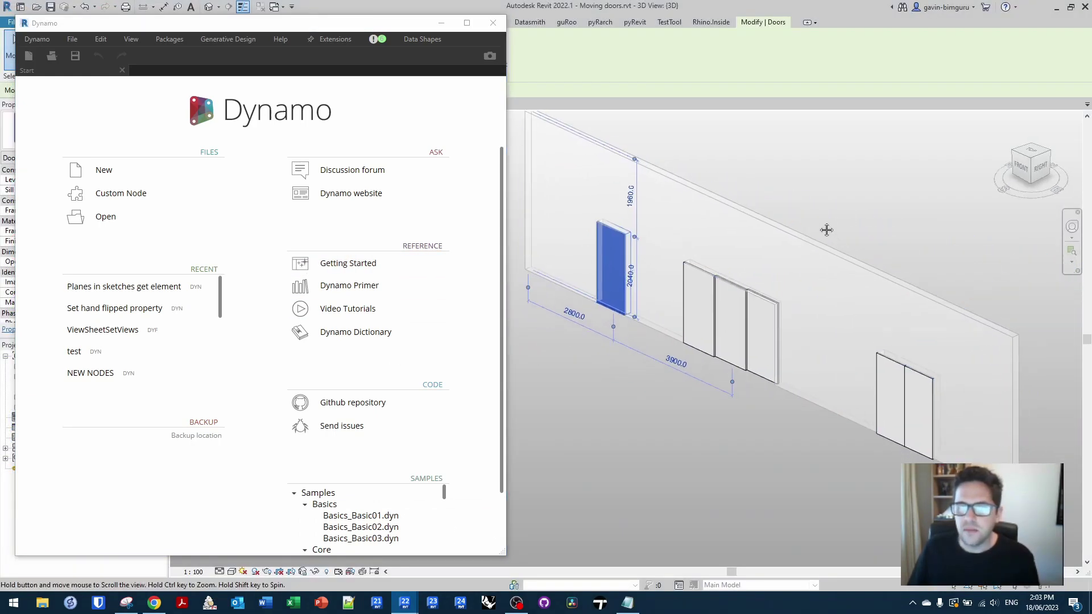
scroll(649, 251, up, 6)
middle_drag(768, 385, 823, 356)
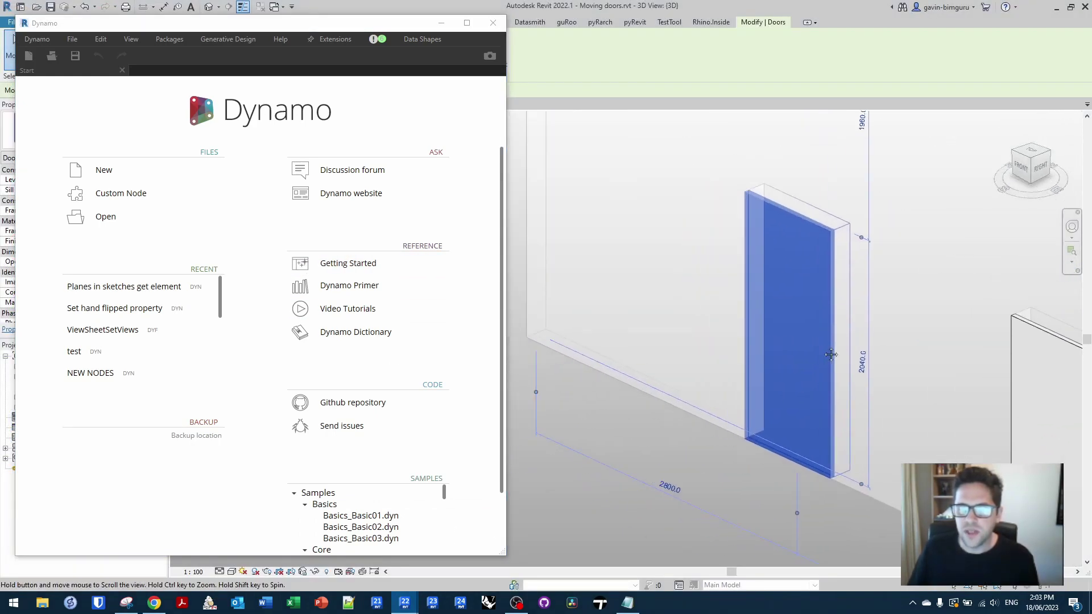
Start a new graph and add a Select Model Element node holding the picked door.
click(103, 170)
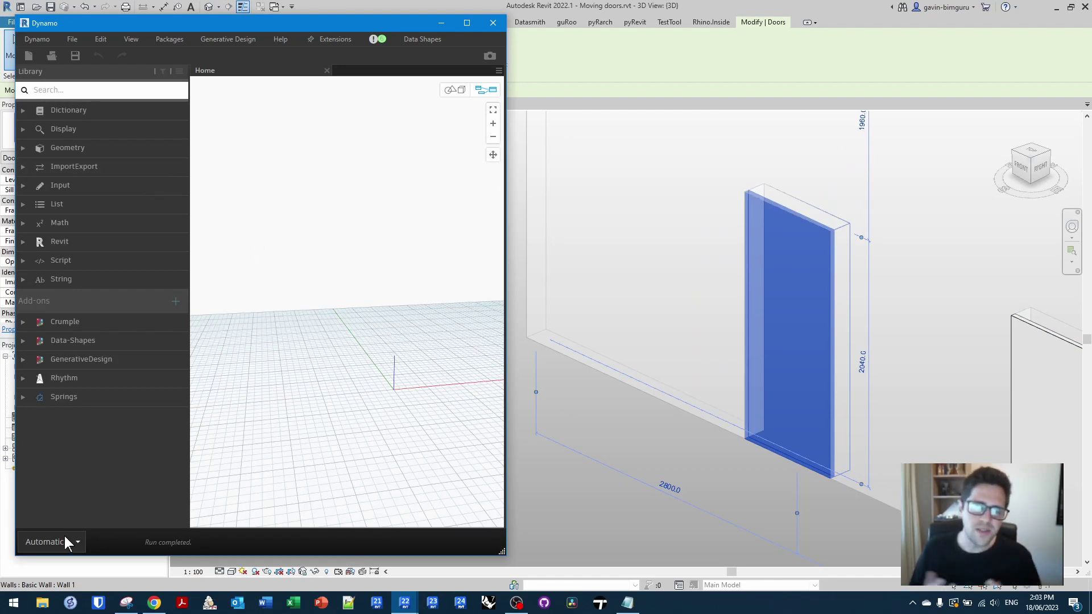
right_click(310, 224)
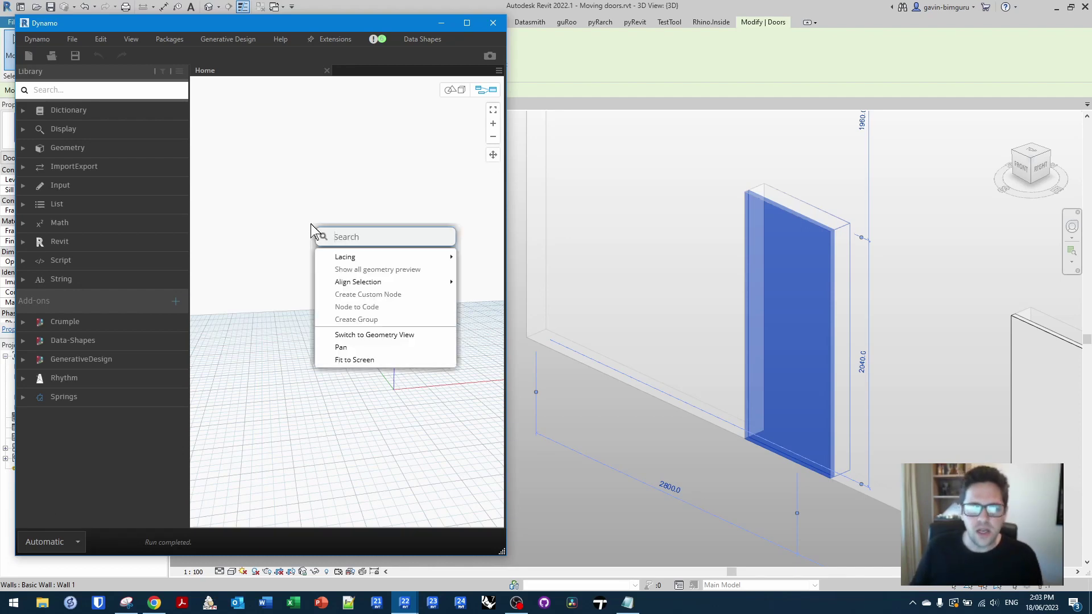
text(select model)
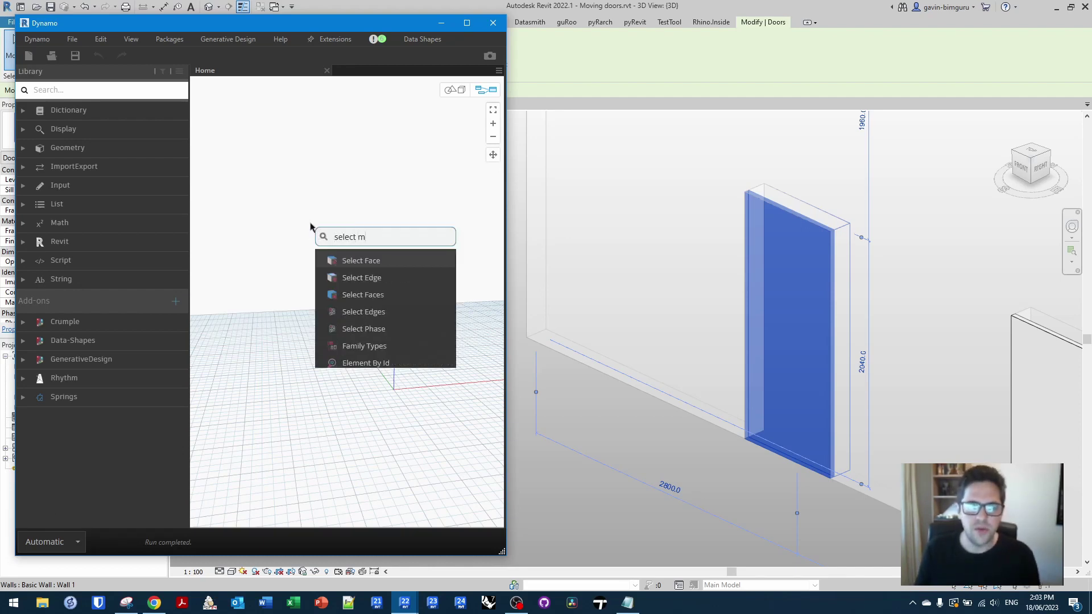
key(Return)
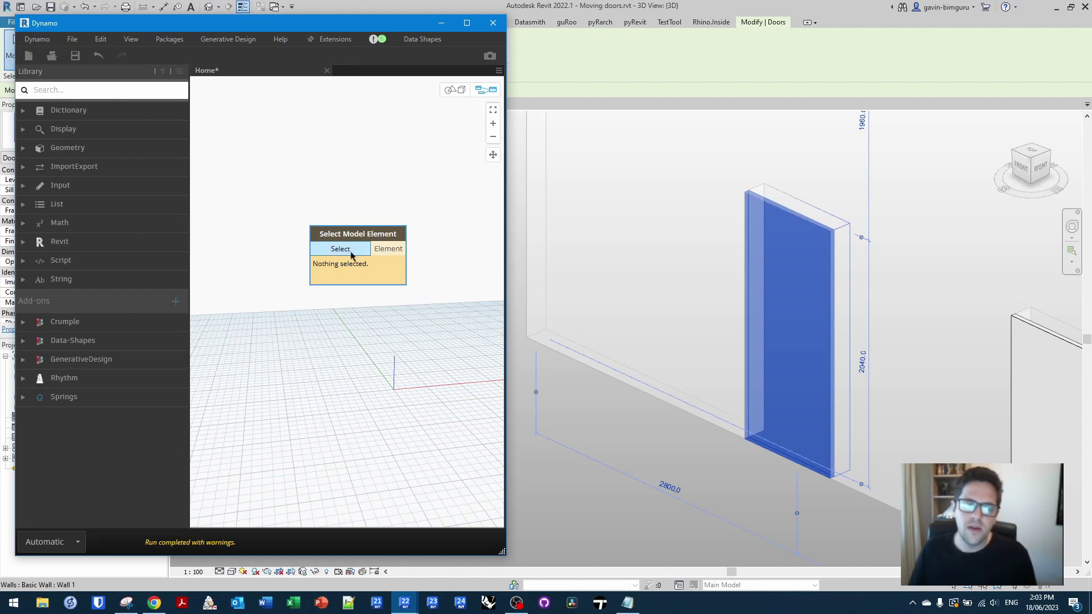
click(351, 255)
click(770, 447)
drag(383, 249, 337, 243)
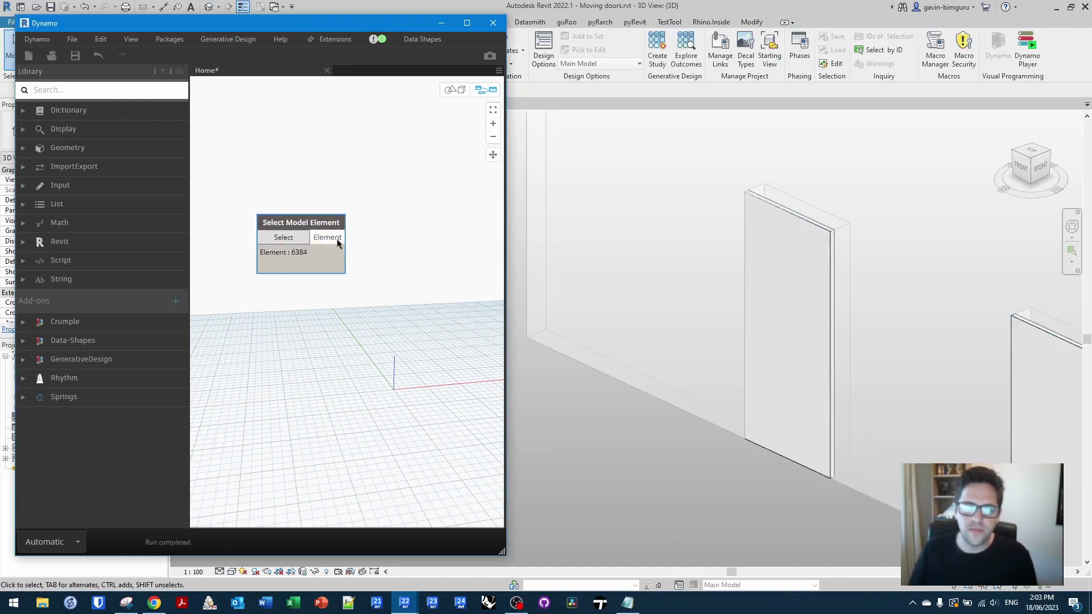
scroll(342, 246, down, 3)
Add a Number Slider with maximum 1 and step 0.05, then collapse its range settings.
right_click(390, 242)
text(number sli)
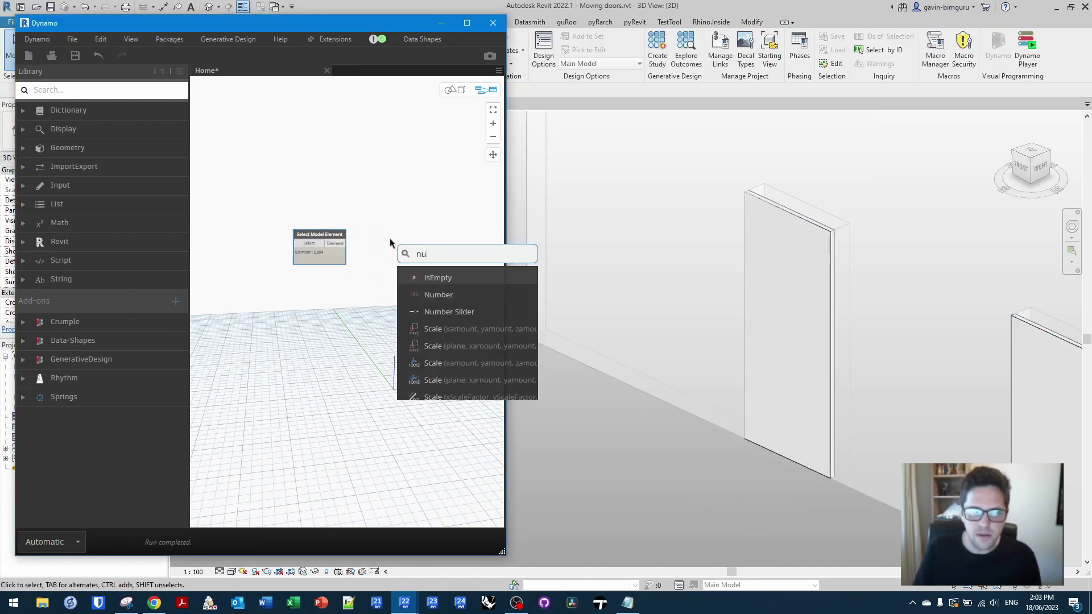
click(449, 278)
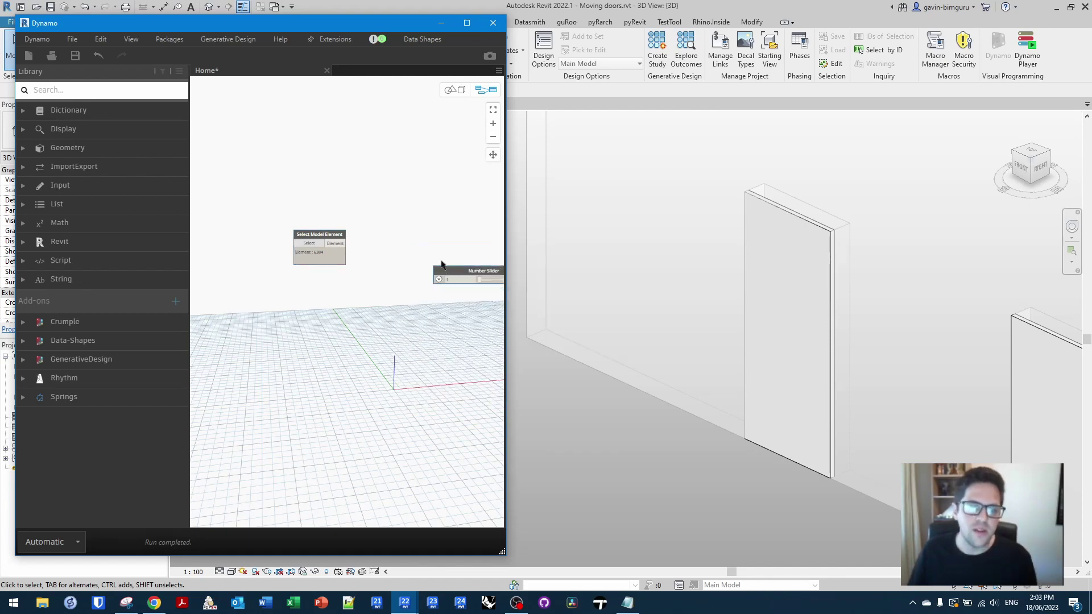
drag(455, 268, 321, 161)
scroll(301, 165, up, 2)
scroll(326, 194, up, 1)
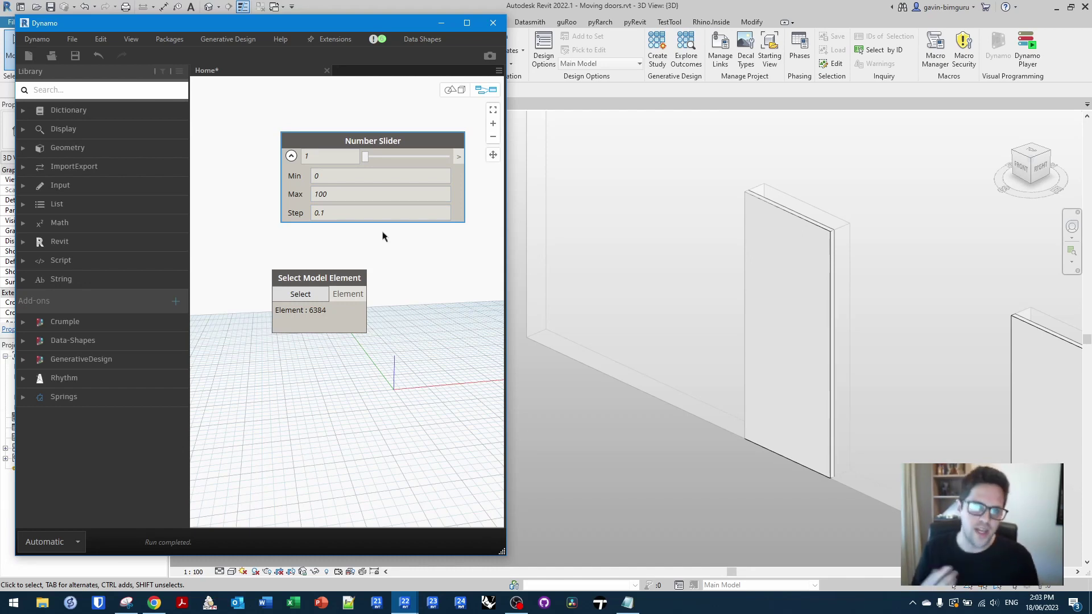
double_click(346, 194)
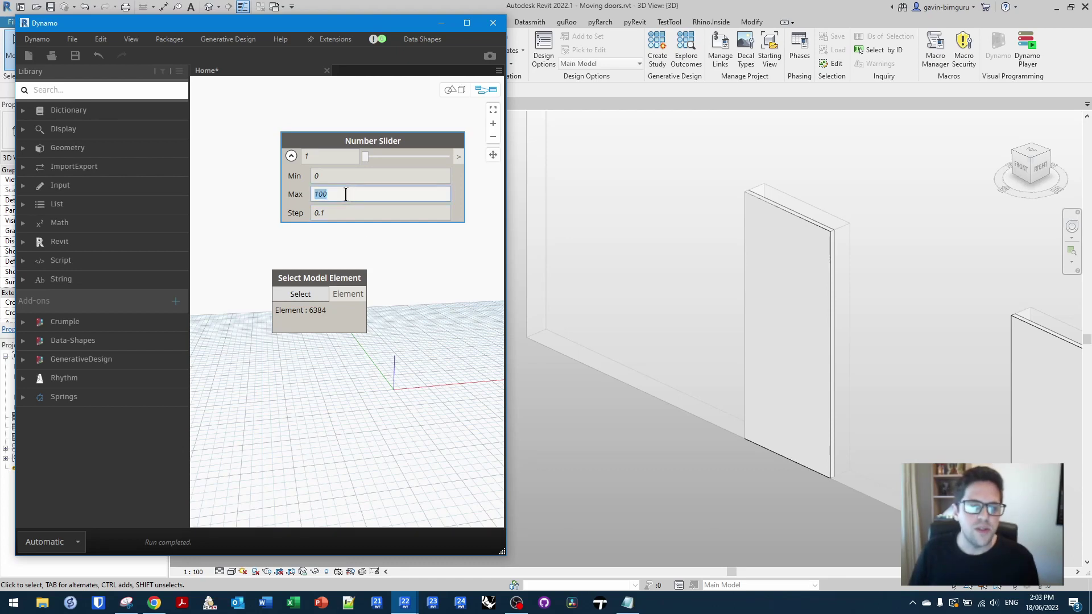
text(1)
click(359, 208)
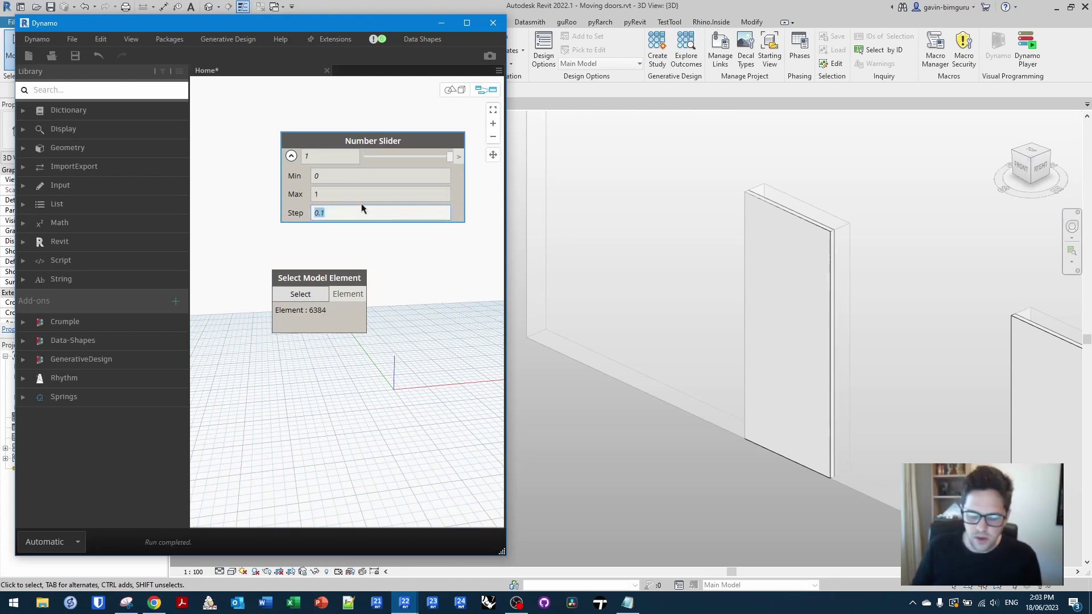
click(400, 251)
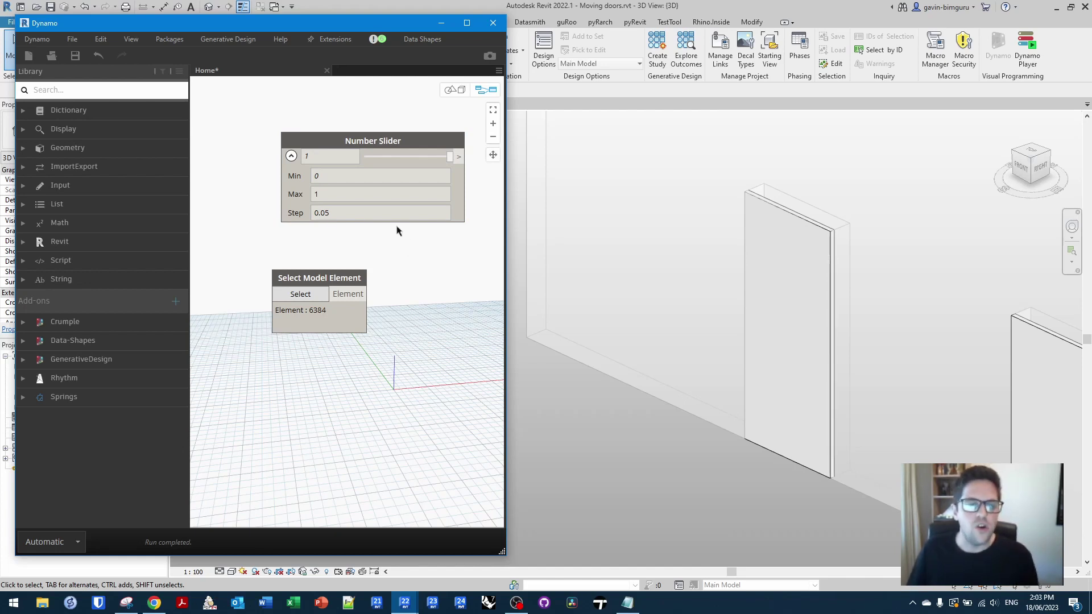
click(291, 156)
Set the slider to 0 and add an Element.SetParameter node fed by the picked door.
drag(310, 142, 304, 187)
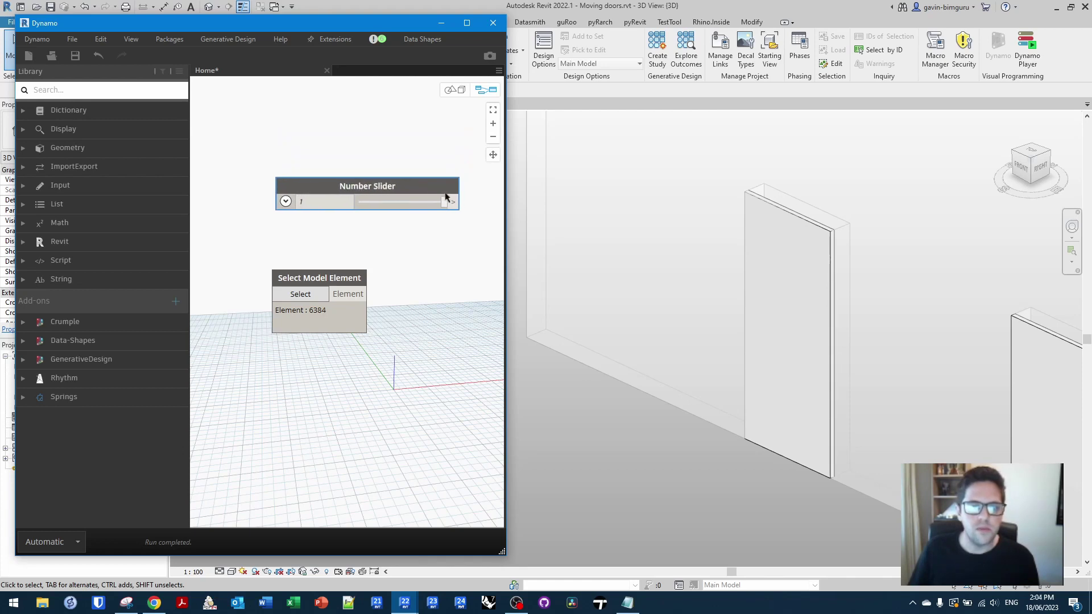
drag(446, 205, 335, 203)
scroll(355, 245, down, 5)
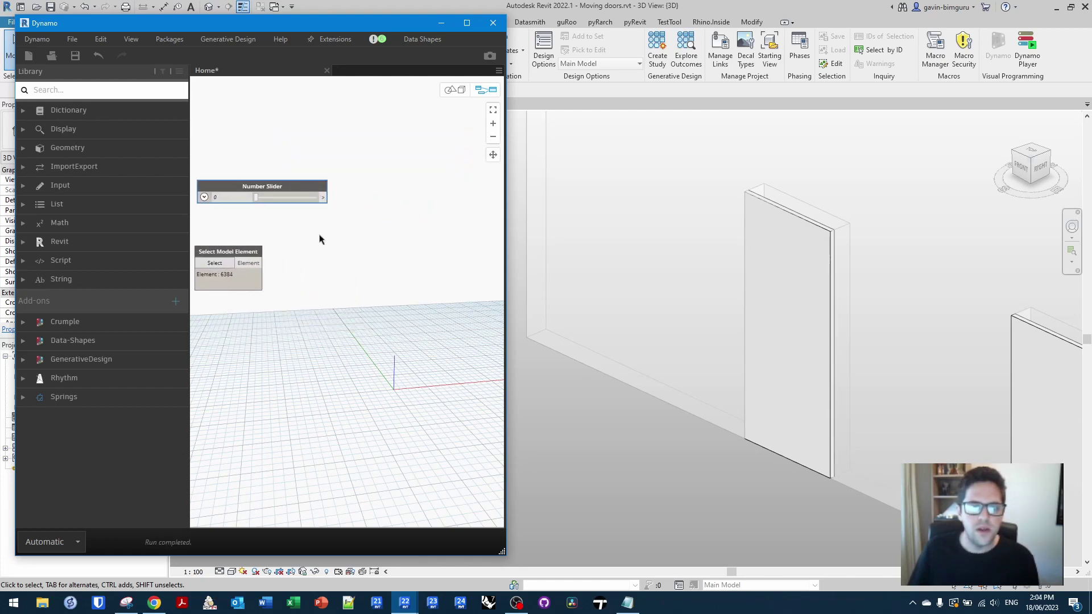
right_click(396, 256)
text(select)
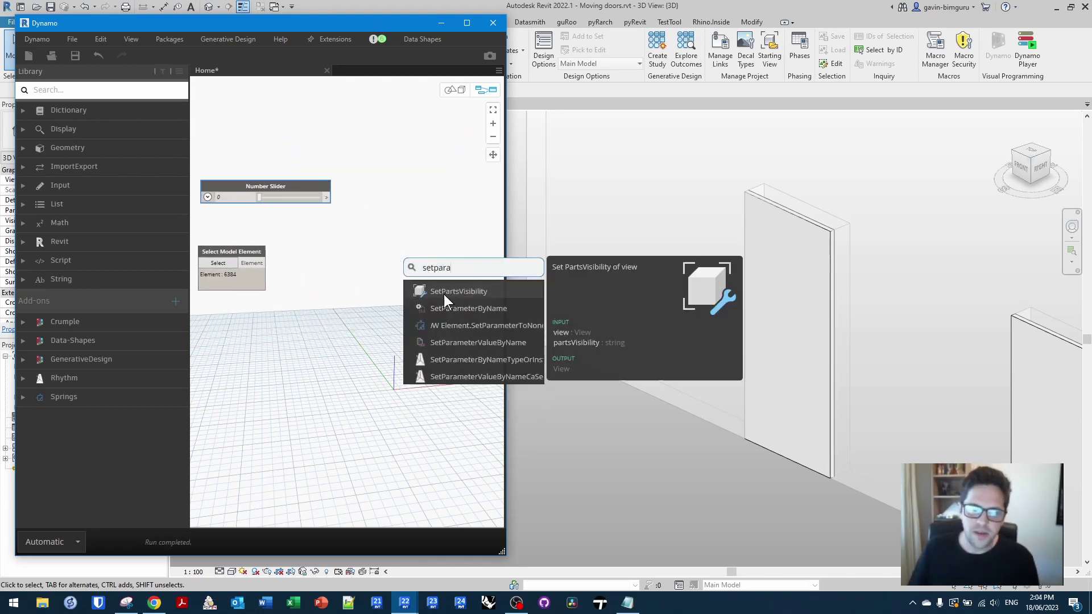
key(Escape)
key(ctrl+v)
drag(265, 263, 444, 258)
drag(318, 192, 429, 283)
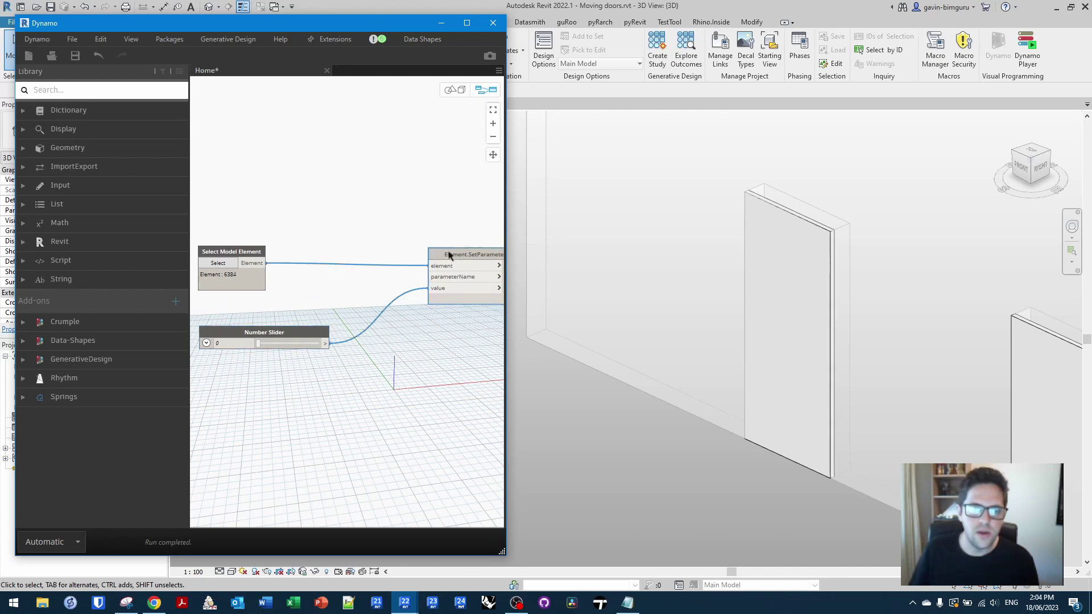
Add a String node 'Open factor' and wire it into the parameterName input.
scroll(334, 283, up, 3)
right_click(324, 285)
text(str)
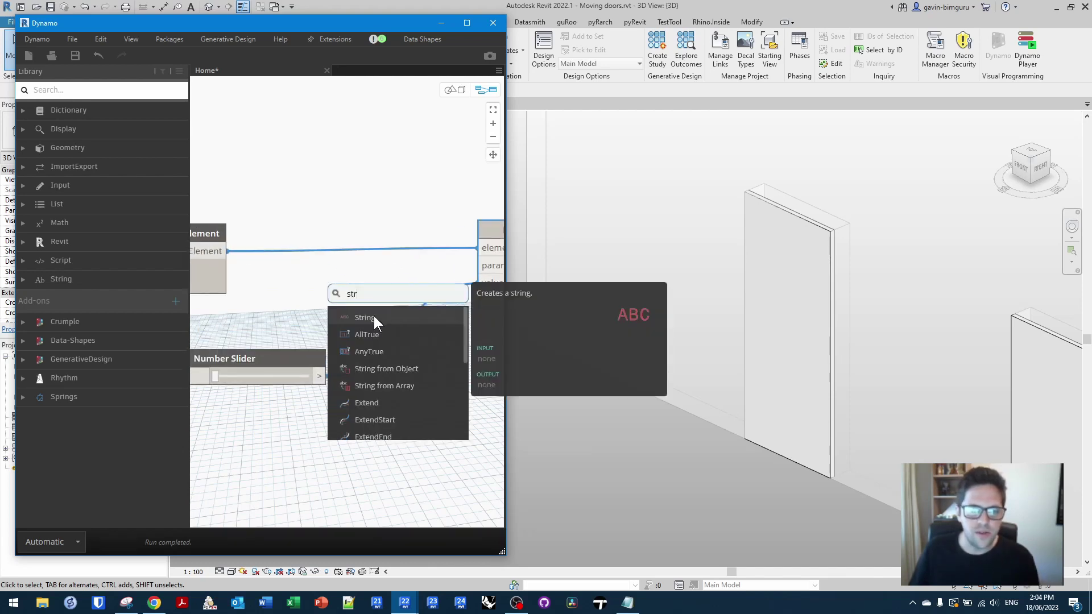
click(372, 316)
click(318, 306)
text(Open)
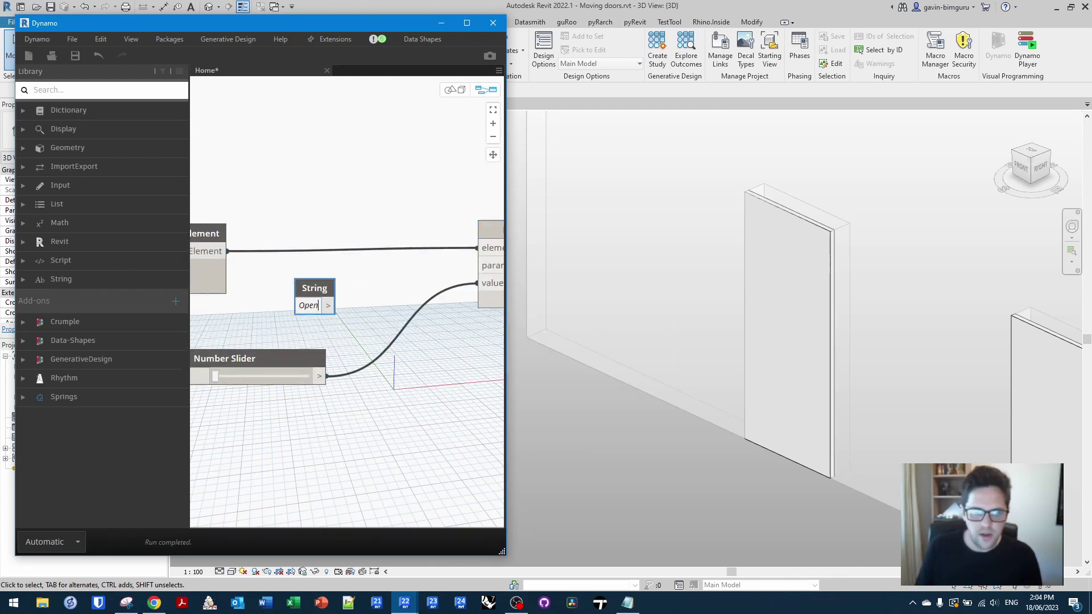
text( factor)
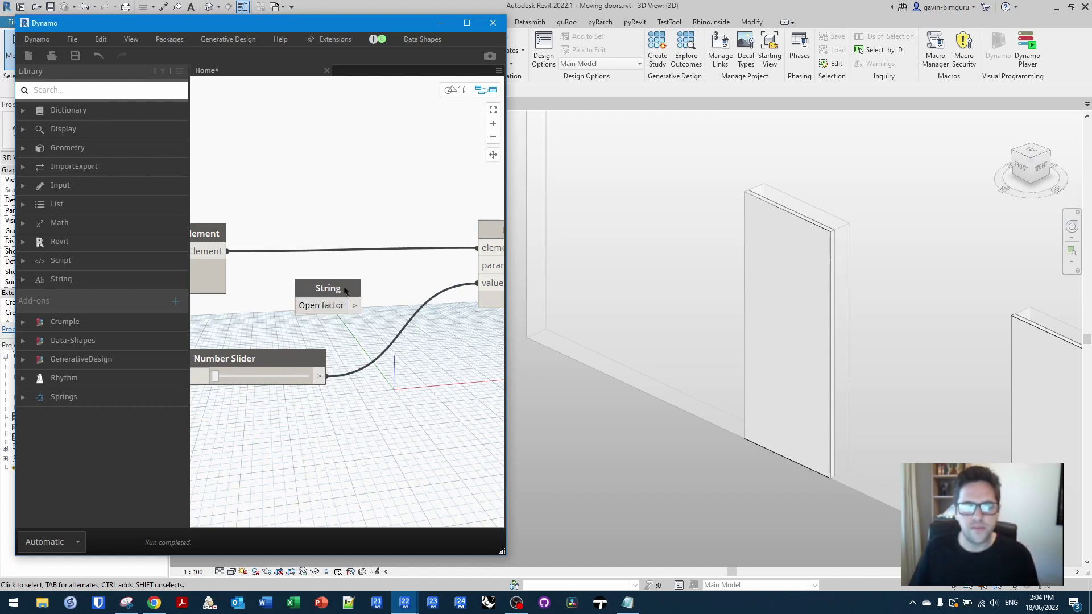
drag(345, 290, 476, 269)
click(496, 236)
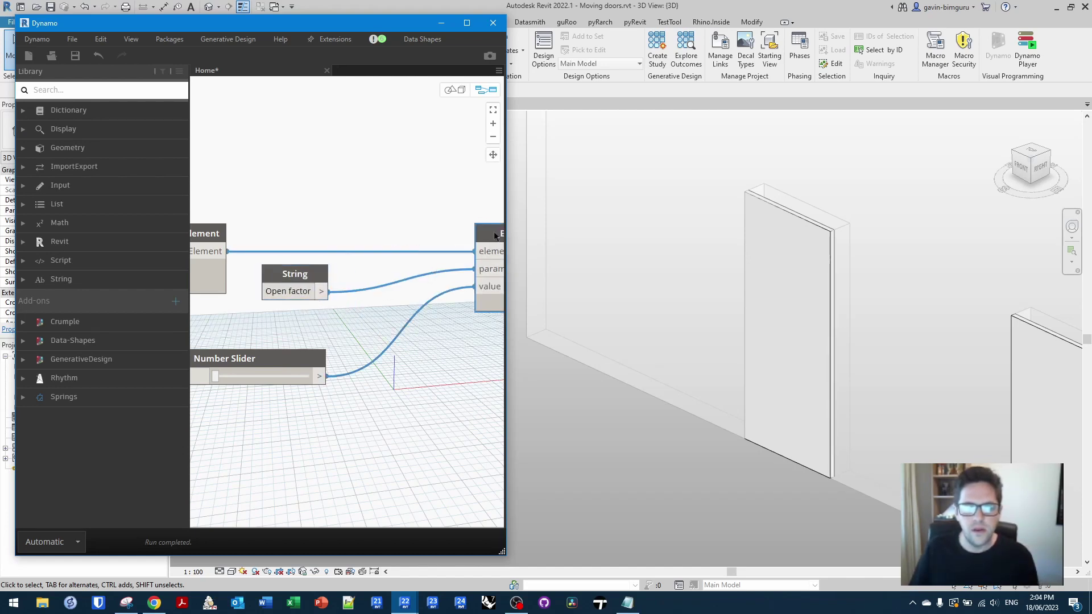
scroll(496, 236, down, 3)
Drag the slider to 0.75 to swing the door open, then pan Revit toward the stacking doors.
scroll(362, 336, up, 2)
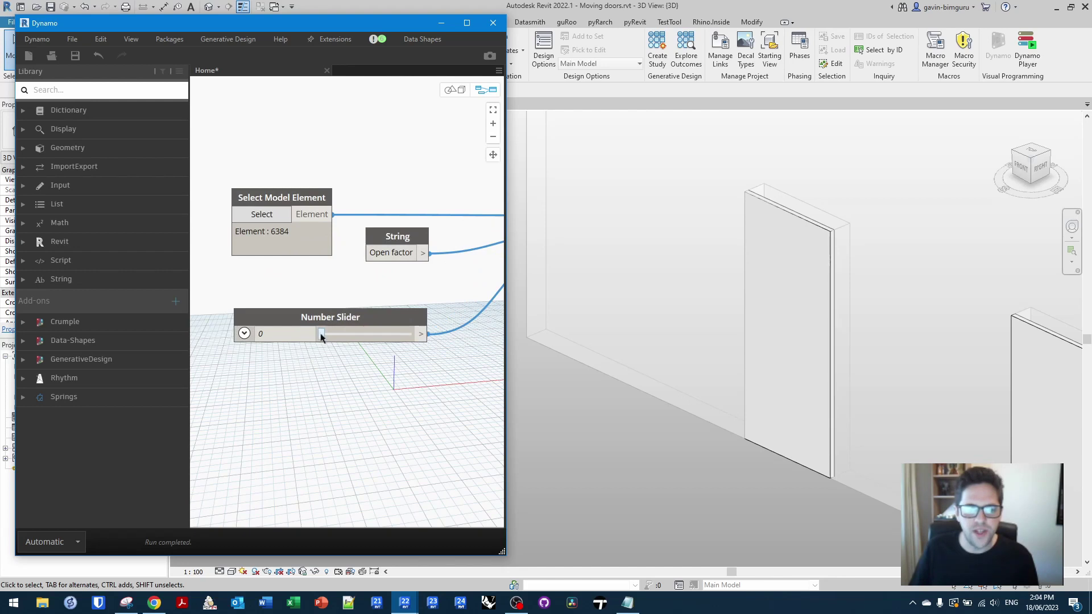
mouse_move(323, 336)
mouse_down()
mouse_move(390, 341)
mouse_move(307, 335)
mouse_move(427, 341)
mouse_move(309, 336)
mouse_move(421, 331)
mouse_move(306, 339)
mouse_up()
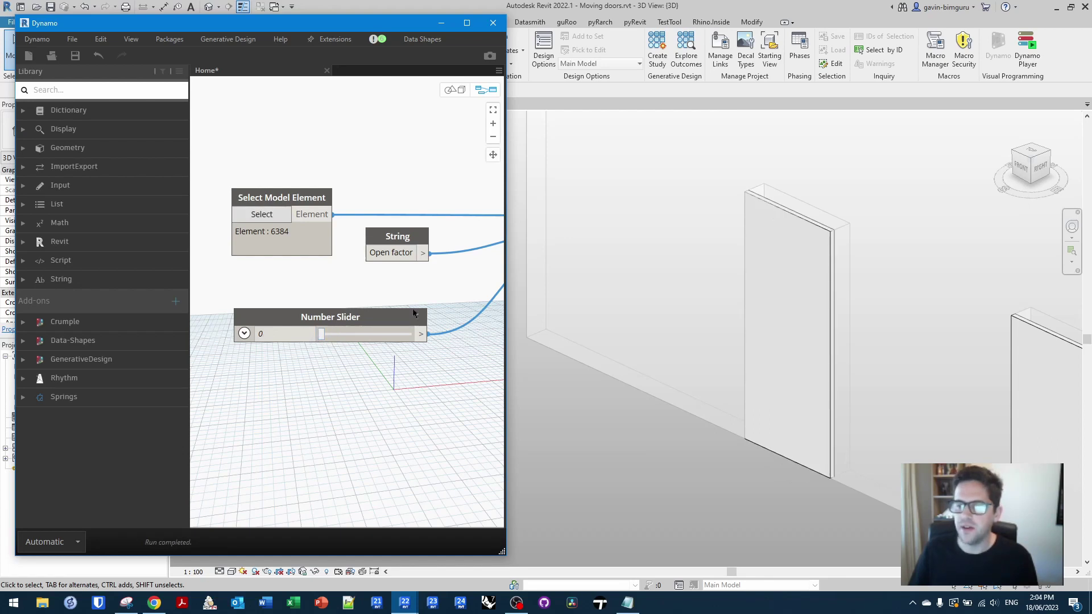
middle_drag(639, 310, 598, 308)
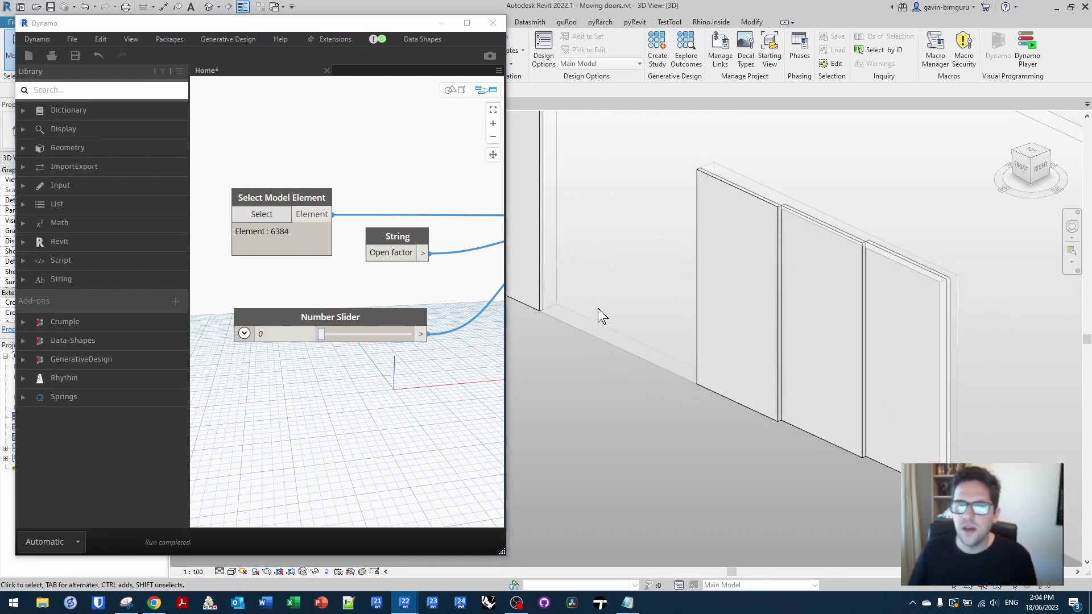
Repick the swing door as the element and test the slider at 0.4.
click(277, 215)
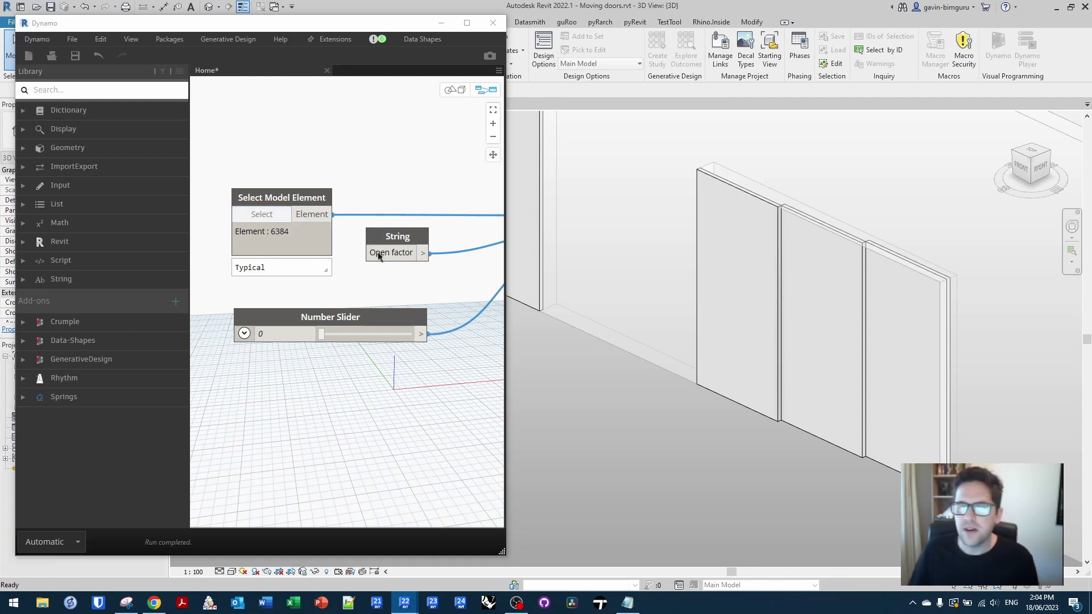
click(776, 264)
mouse_move(330, 340)
mouse_down()
mouse_move(413, 335)
mouse_move(320, 335)
mouse_up()
scroll(739, 341, up, 5)
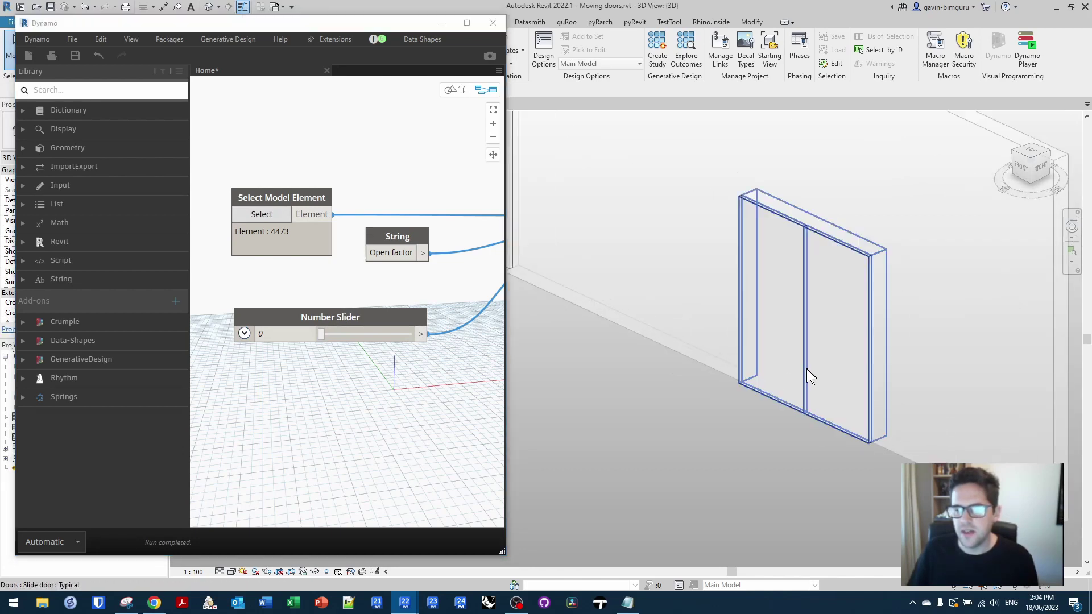
Repick the two-leaf sliding door and slide its panels open to about 0.95 and 0.85.
click(262, 214)
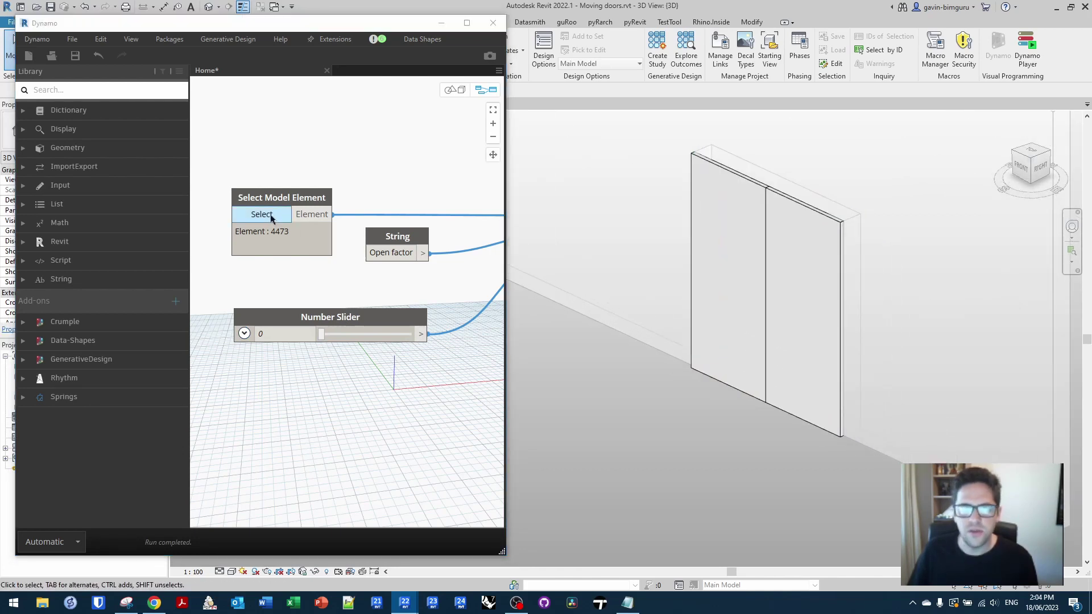
click(766, 226)
mouse_move(325, 338)
mouse_down()
mouse_move(446, 338)
mouse_move(314, 341)
mouse_up()
click(389, 411)
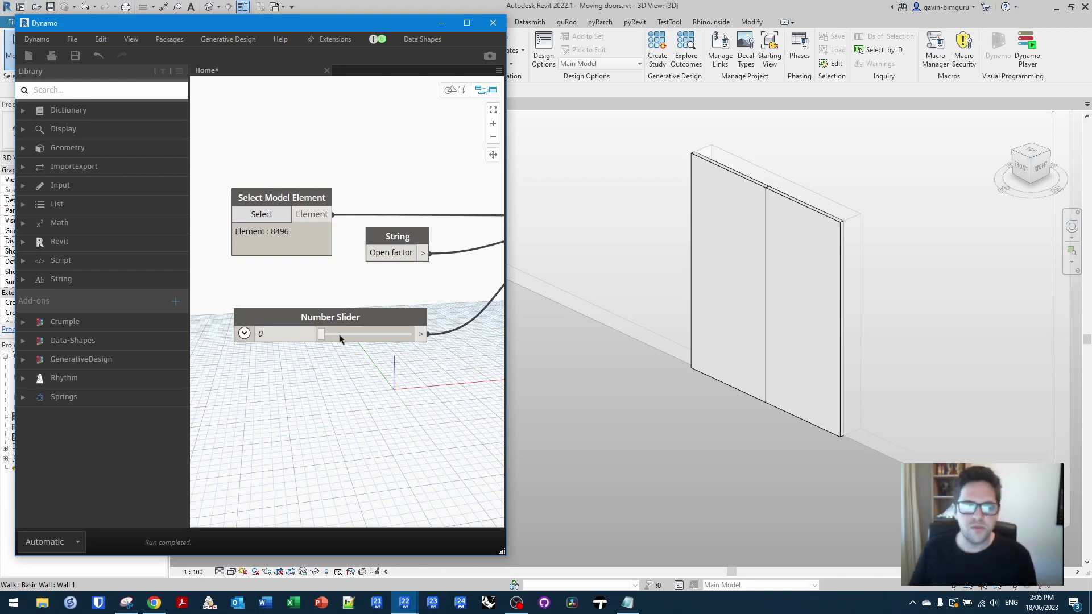
mouse_move(324, 336)
mouse_down()
mouse_move(410, 334)
mouse_move(432, 349)
mouse_move(322, 348)
mouse_up()
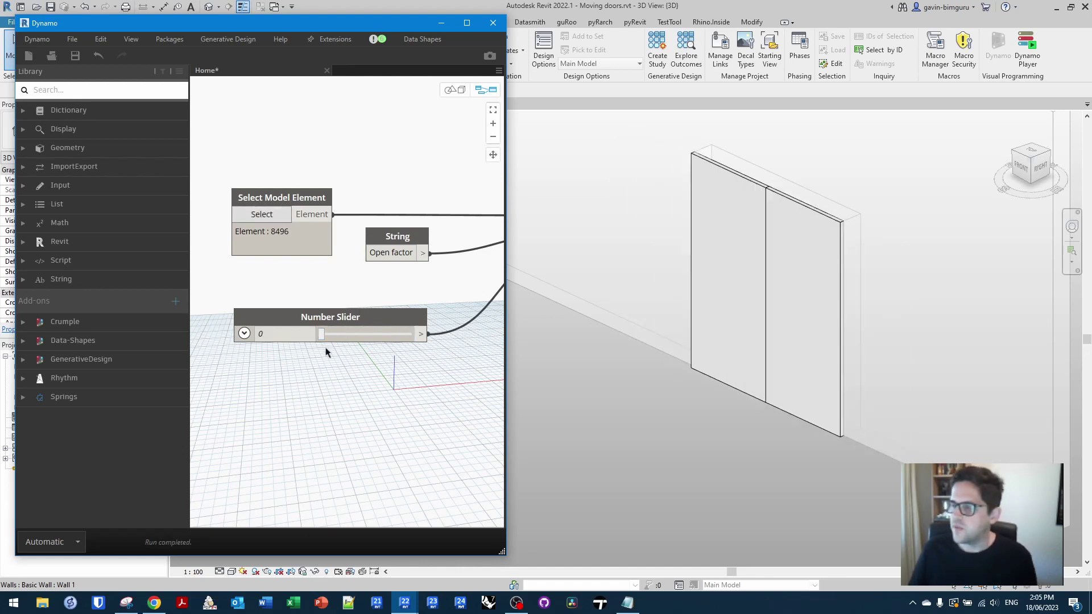